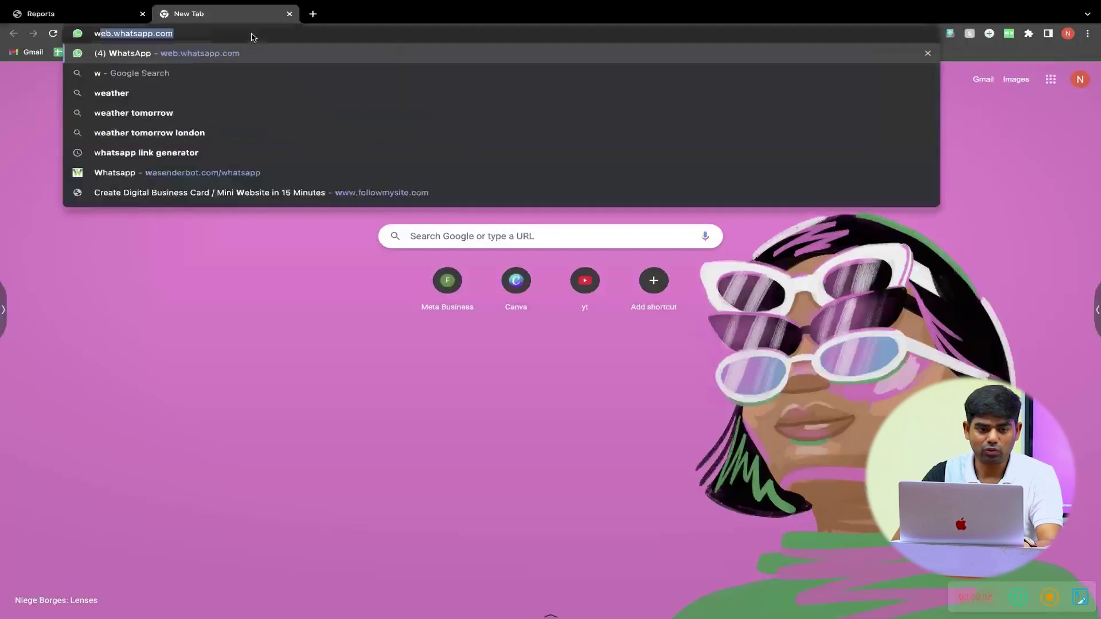
# - Enter wasenderbot.com in the new tab's address bar
pyautogui.write('senderbot.com')
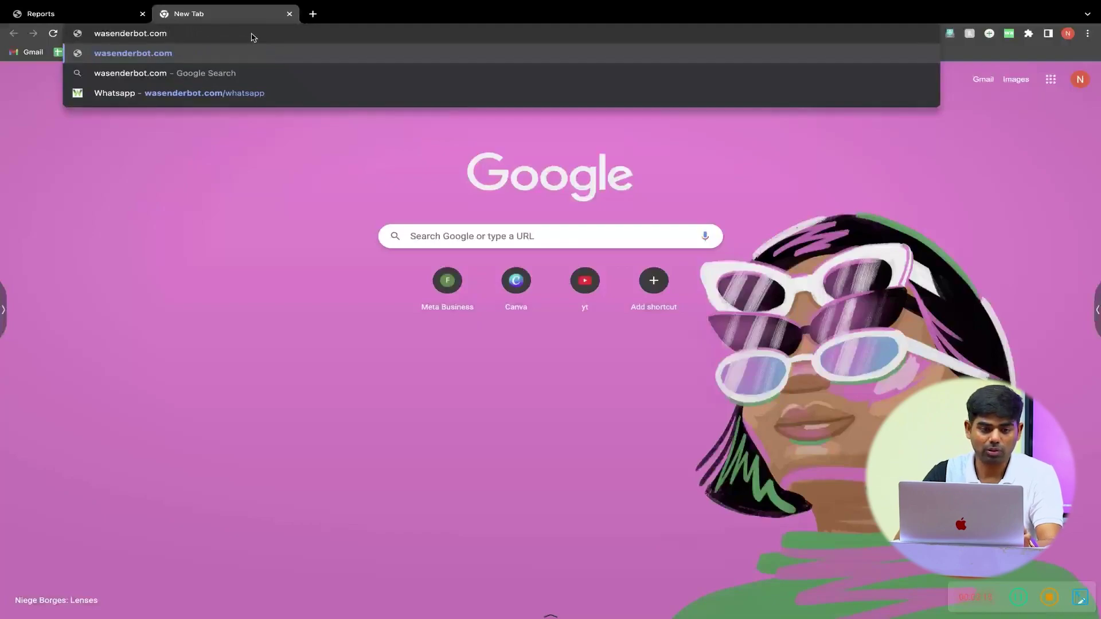
pyautogui.press('Return')
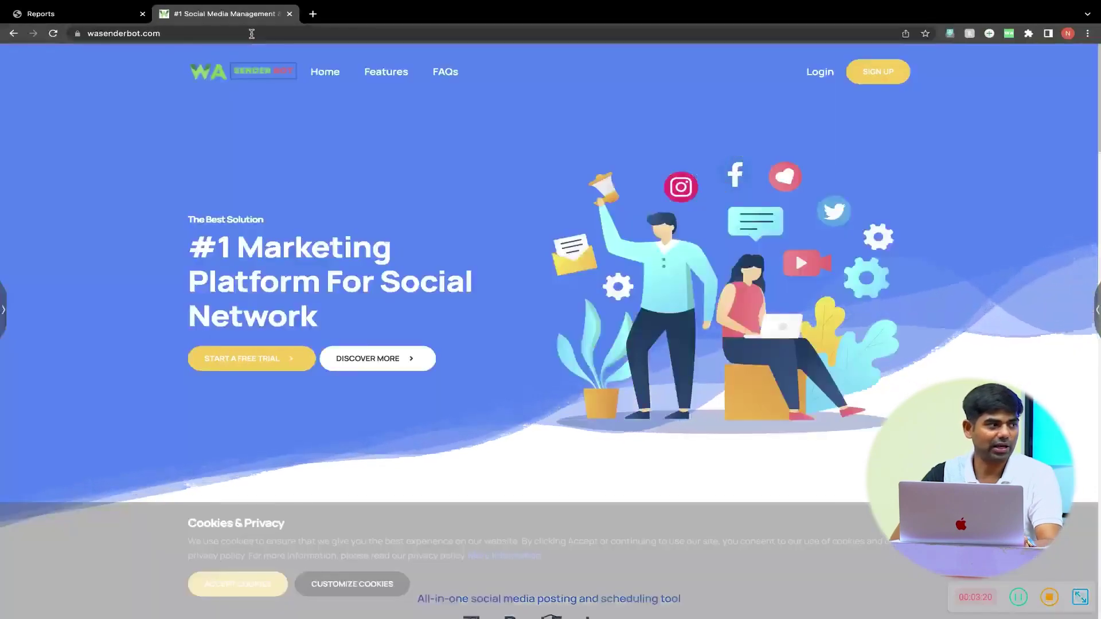
# - Accept the site's cookie banner and go to the Sign Up page
pyautogui.click(401, 361)
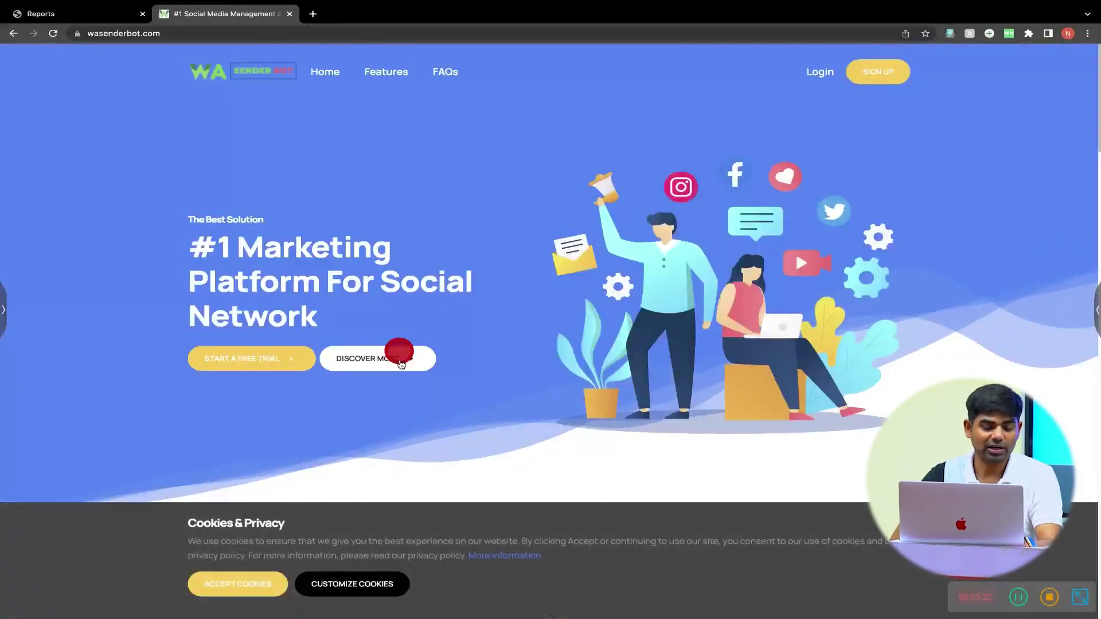
pyautogui.click(254, 583)
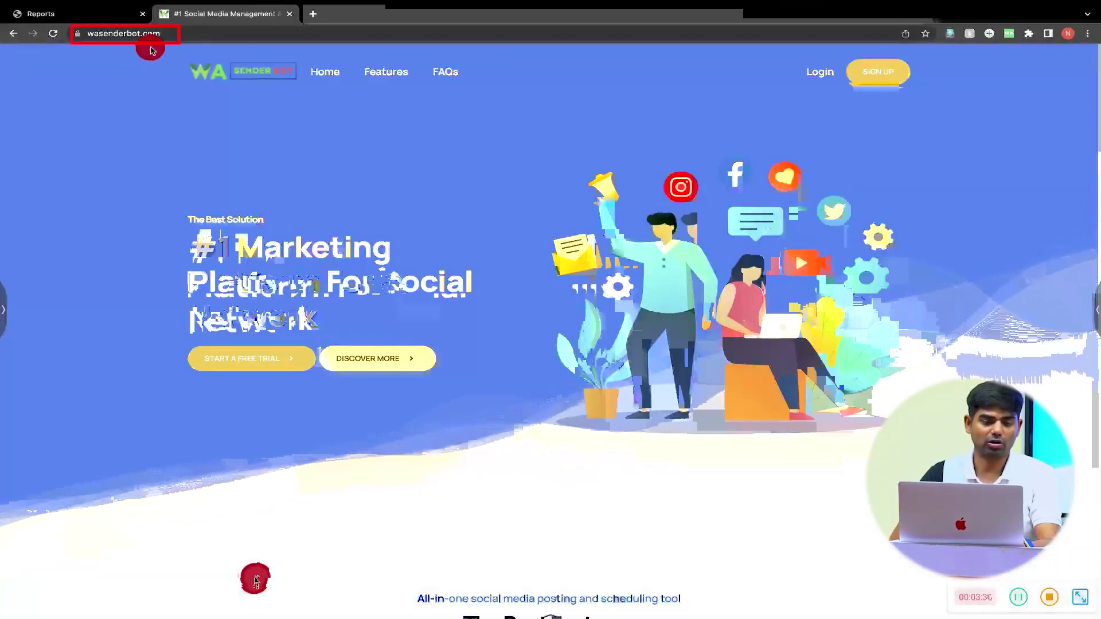
pyautogui.click(175, 34)
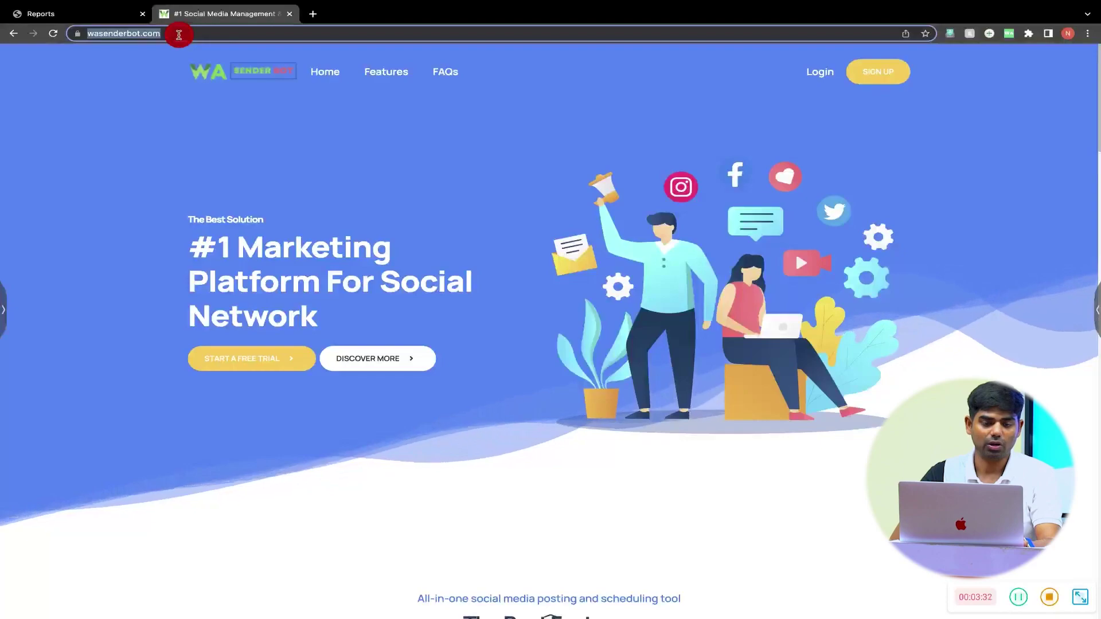
pyautogui.click(152, 98)
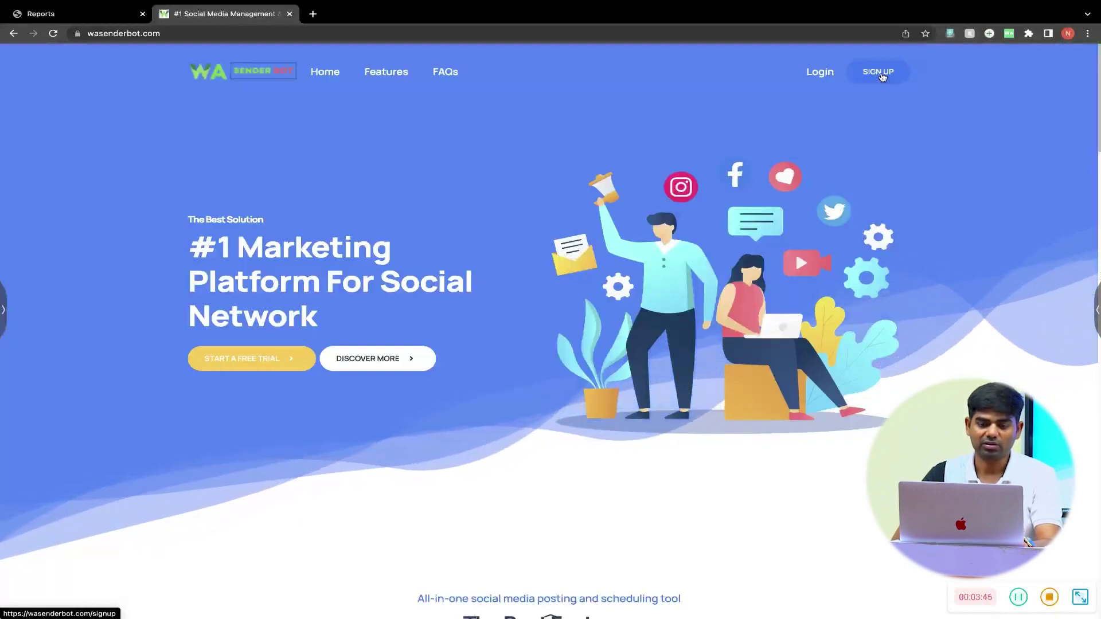
pyautogui.click(880, 73)
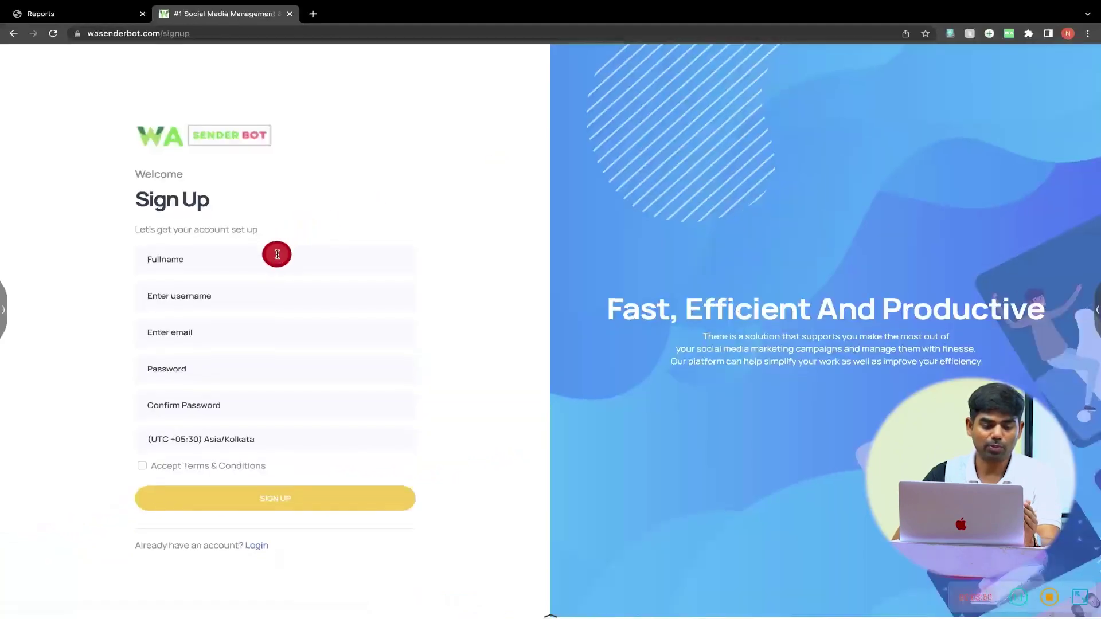
# - Enter the full name and username in the Sign Up form
pyautogui.click(277, 254)
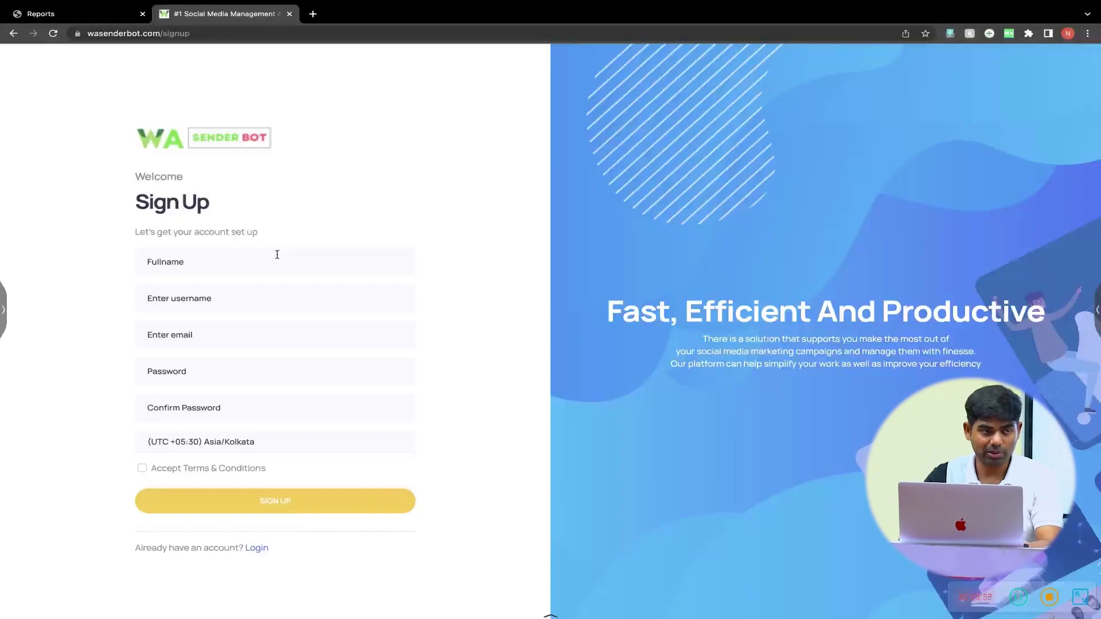
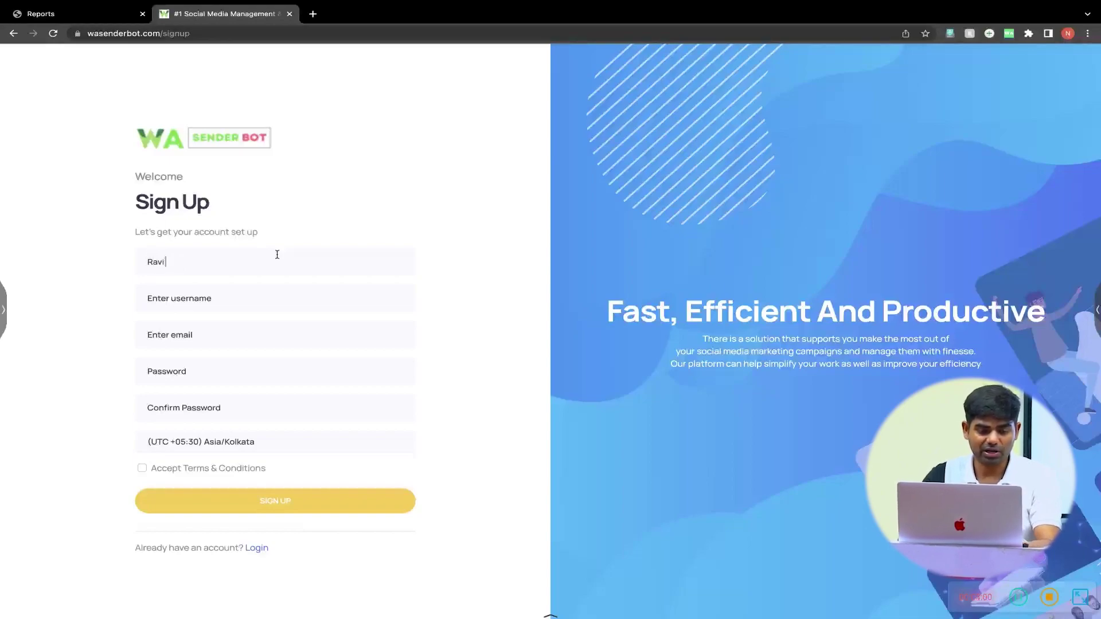
pyautogui.press('Tab')
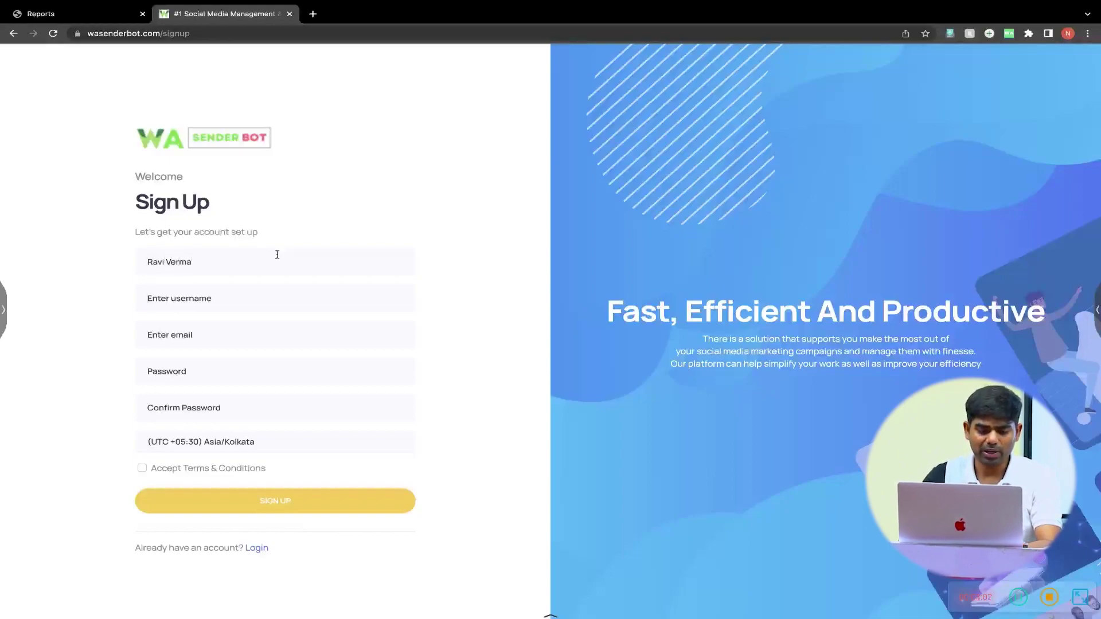
pyautogui.write('neetbooster')
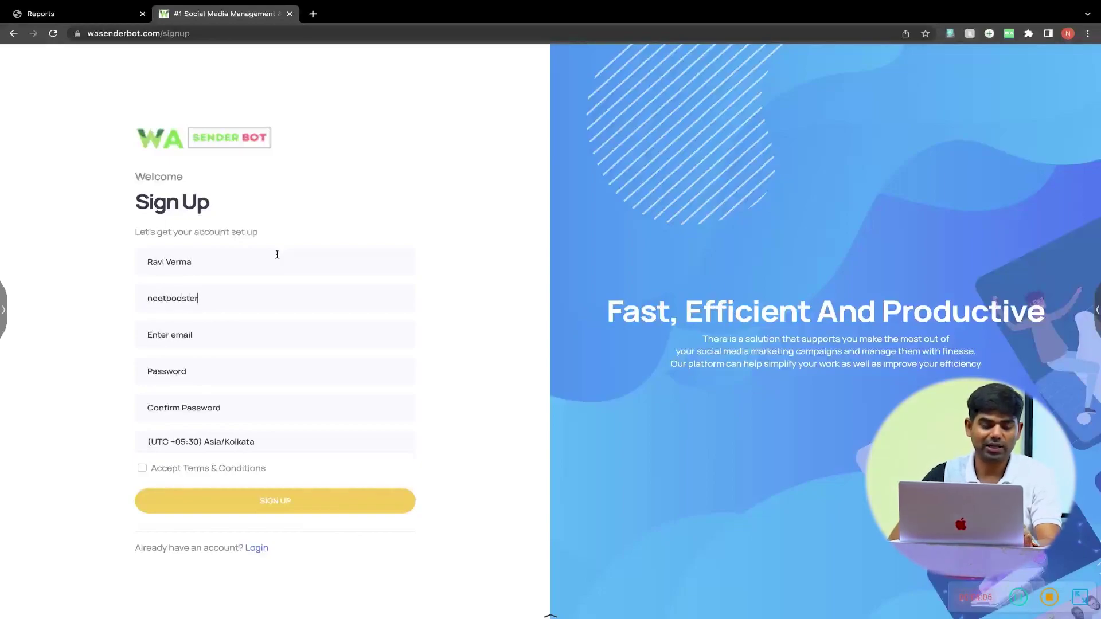
pyautogui.moveTo(269, 254); pyautogui.dragTo(202, 300)
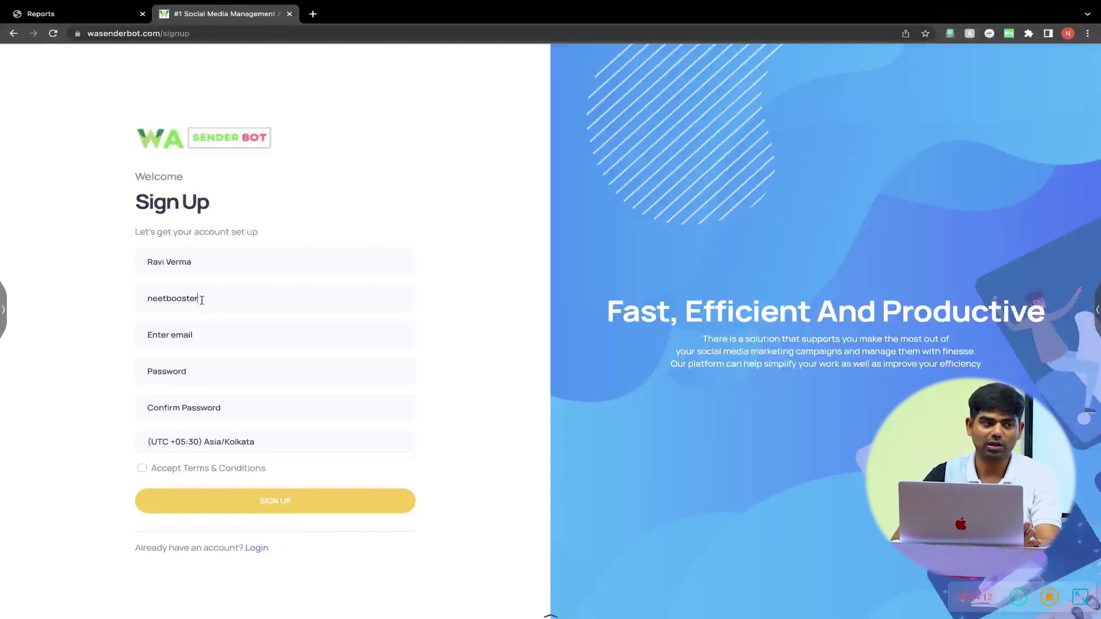
pyautogui.moveTo(200, 299); pyautogui.dragTo(208, 335)
# - Fill in the email address and password, then the confirmation and terms
pyautogui.click(209, 335)
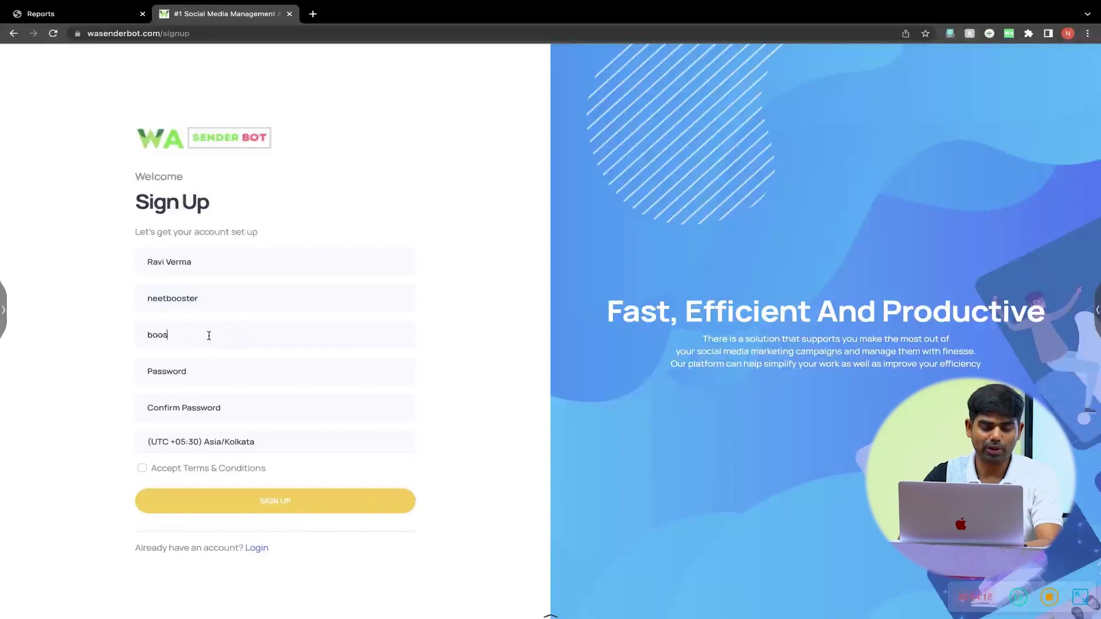
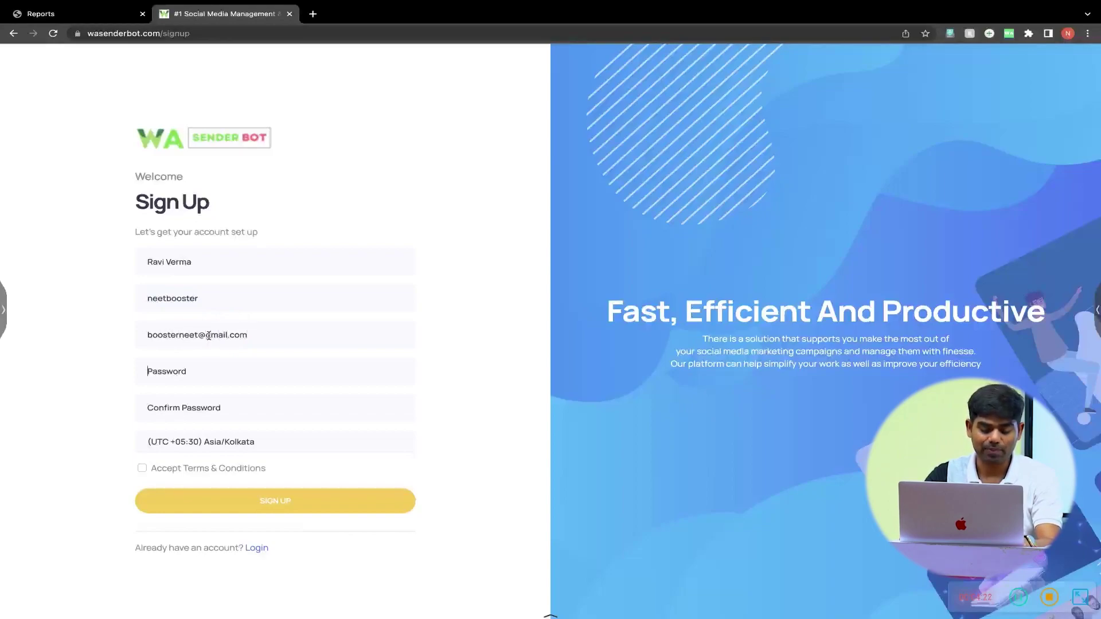
pyautogui.press('Tab')
pyautogui.write('•••••••')
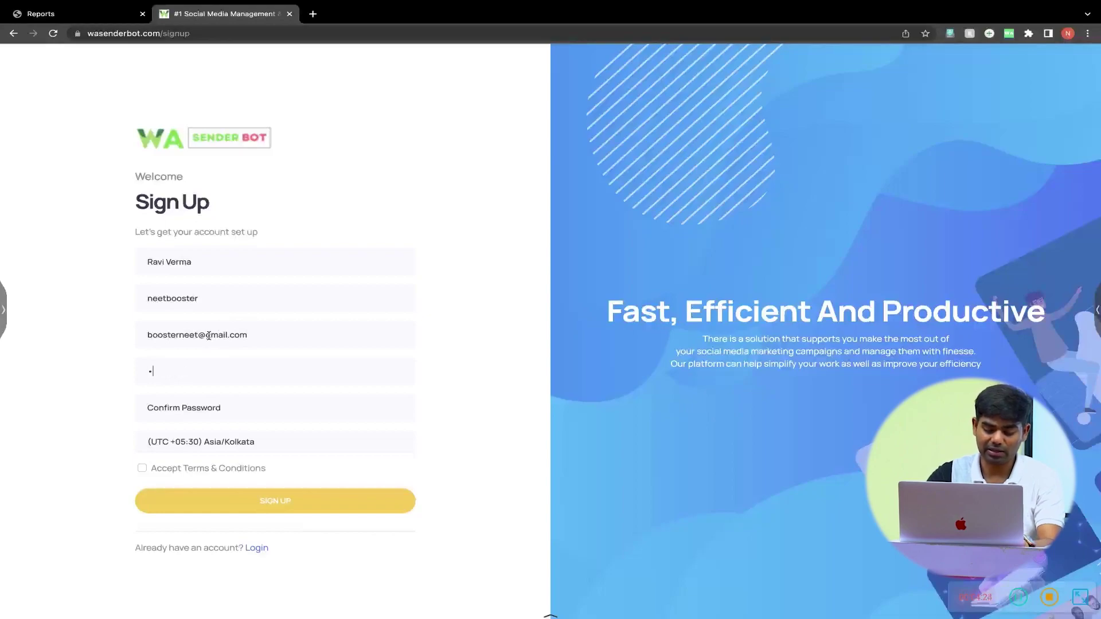
pyautogui.write('••')
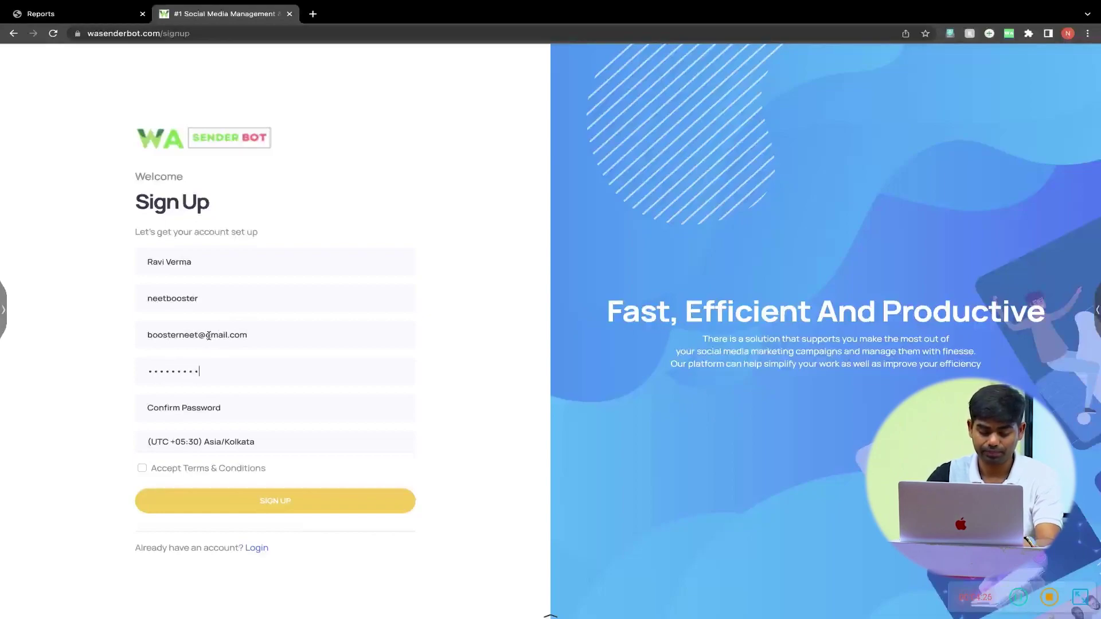
pyautogui.write('••••••')
pyautogui.click(204, 352)
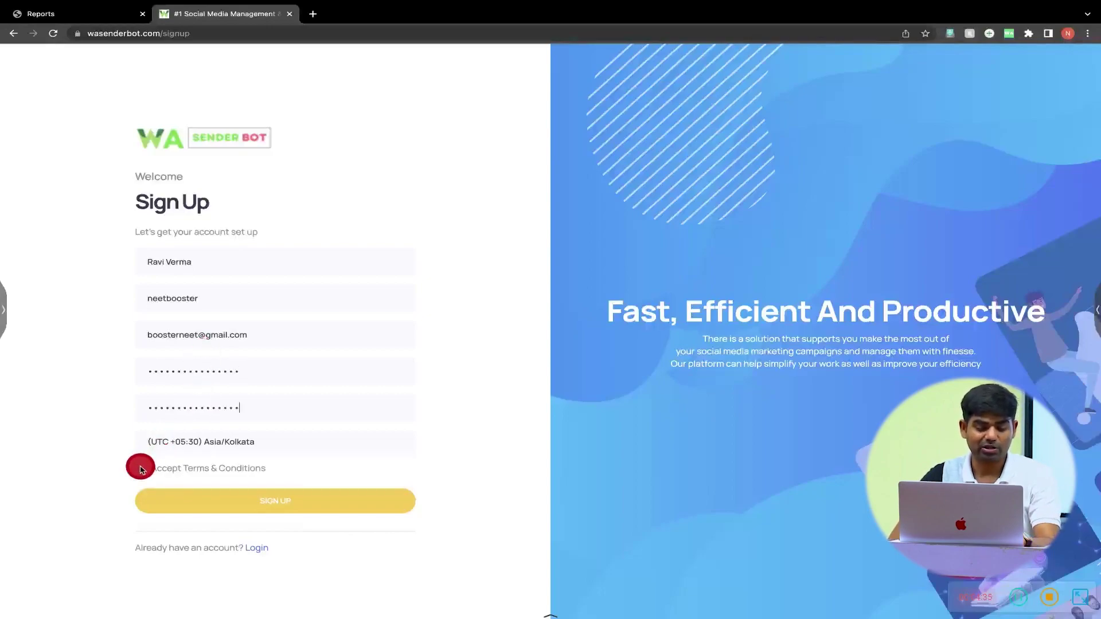
pyautogui.click(142, 468)
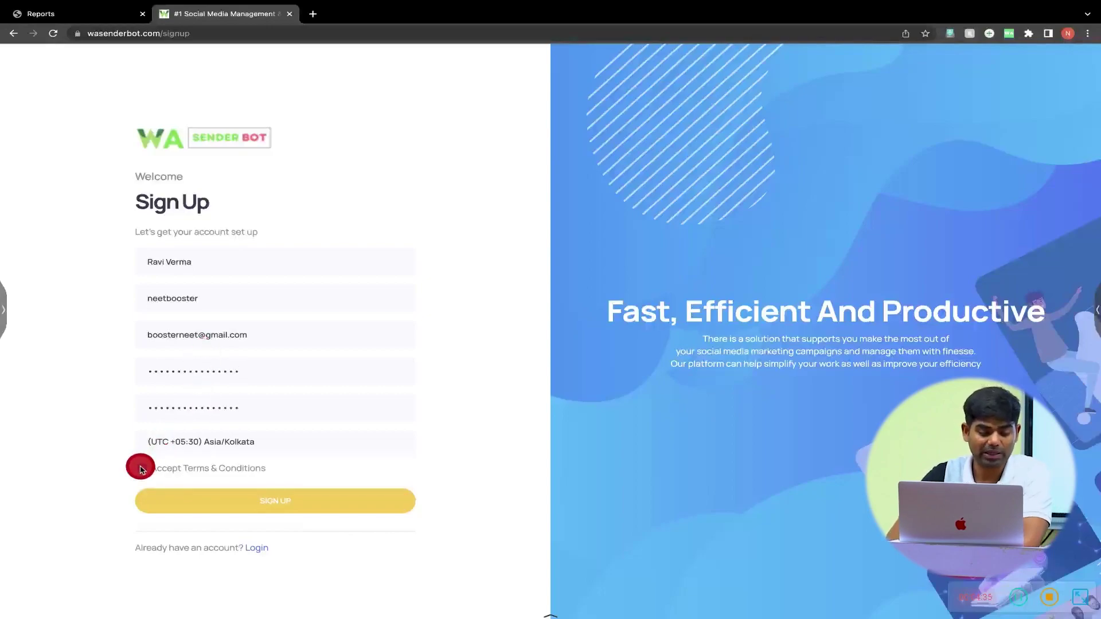
# - Tick Accept Terms & Conditions and submit; 'The email already exists' appears
pyautogui.click(291, 500)
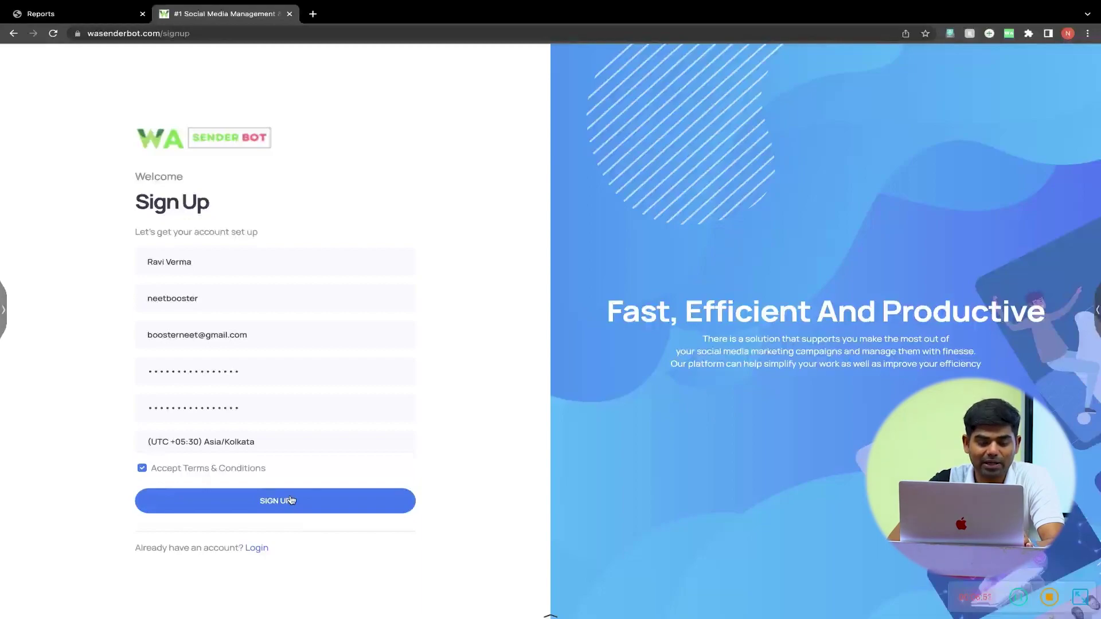
pyautogui.click(264, 501)
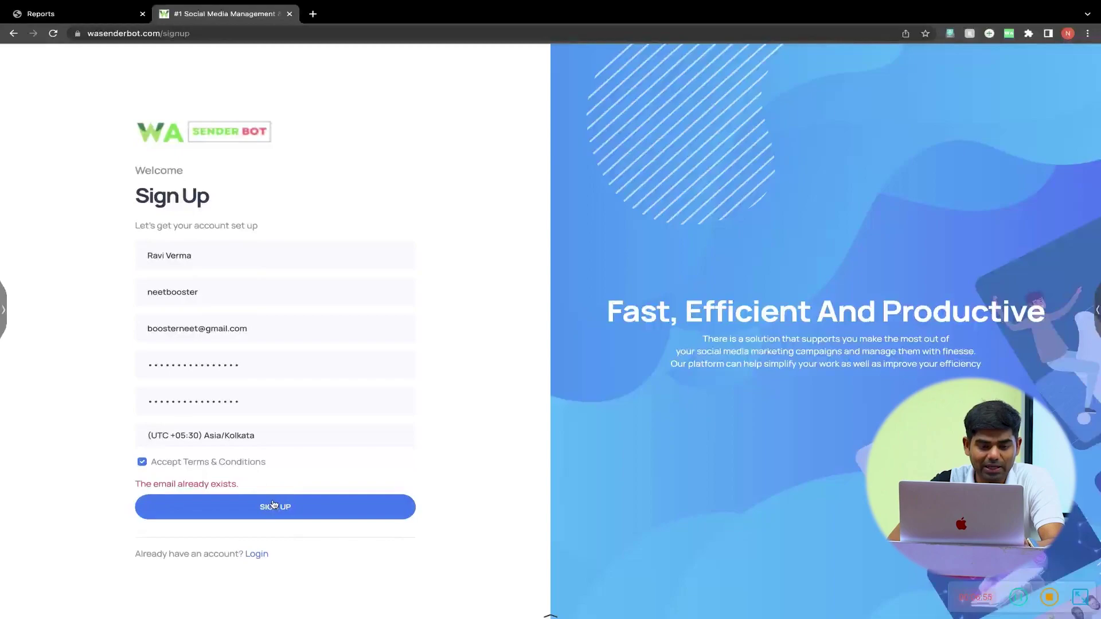
# - Open Gmail in a new tab, then switch back to the WA Sender Bot tab
pyautogui.click(310, 335)
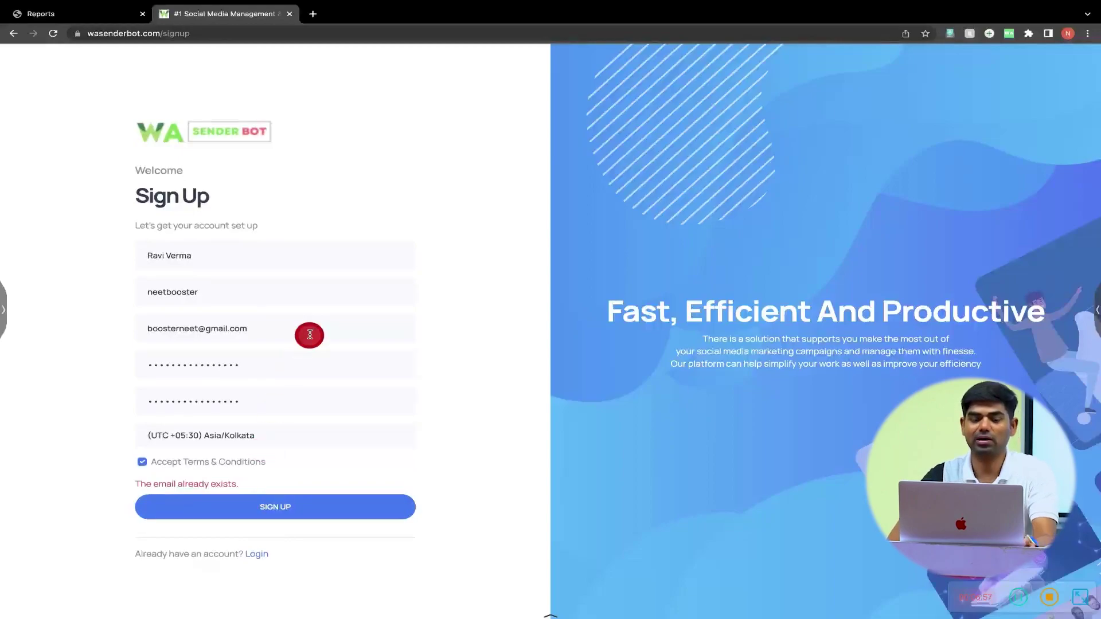
pyautogui.moveTo(107, 52)
pyautogui.mouseDown()
pyautogui.moveTo(254, 58)
pyautogui.moveTo(315, 16)
pyautogui.mouseUp()
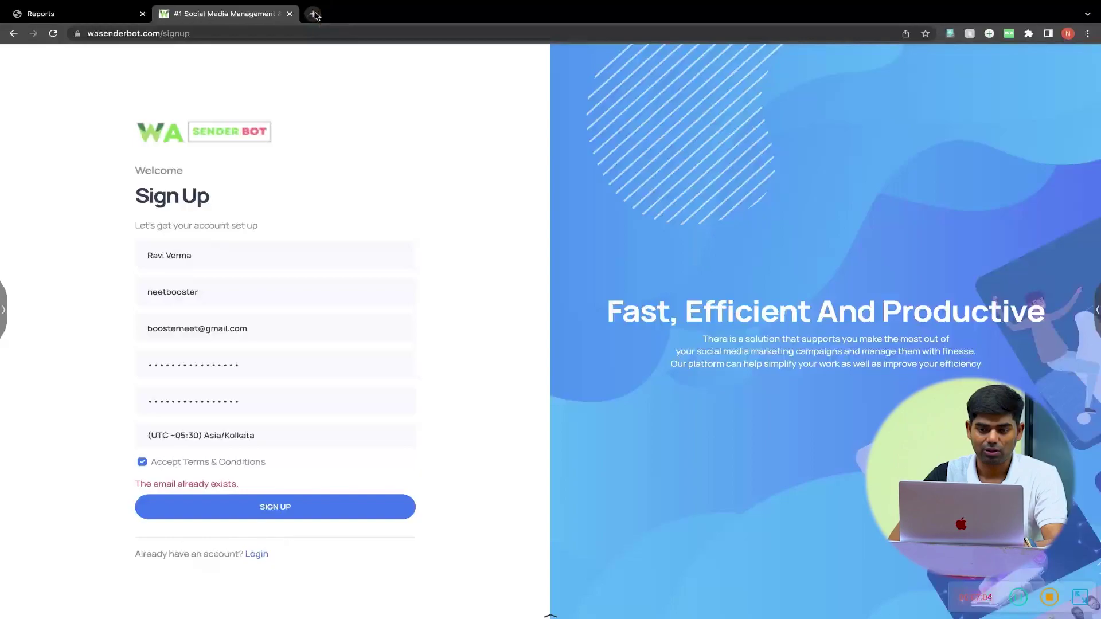
pyautogui.click(314, 15)
pyautogui.moveTo(616, 54); pyautogui.dragTo(981, 88)
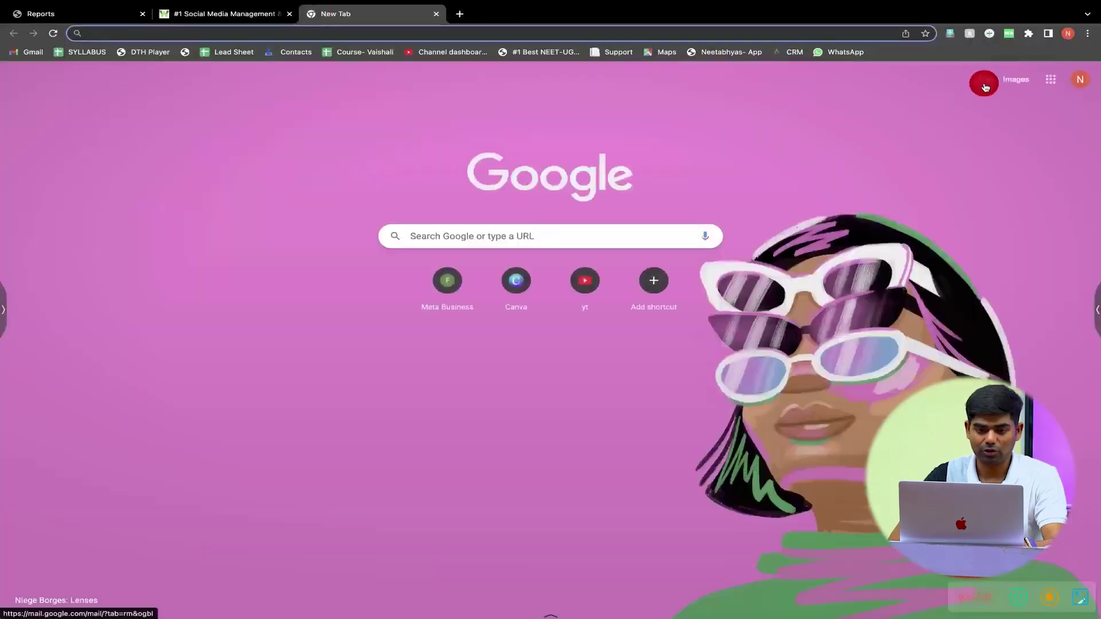
pyautogui.click(981, 87)
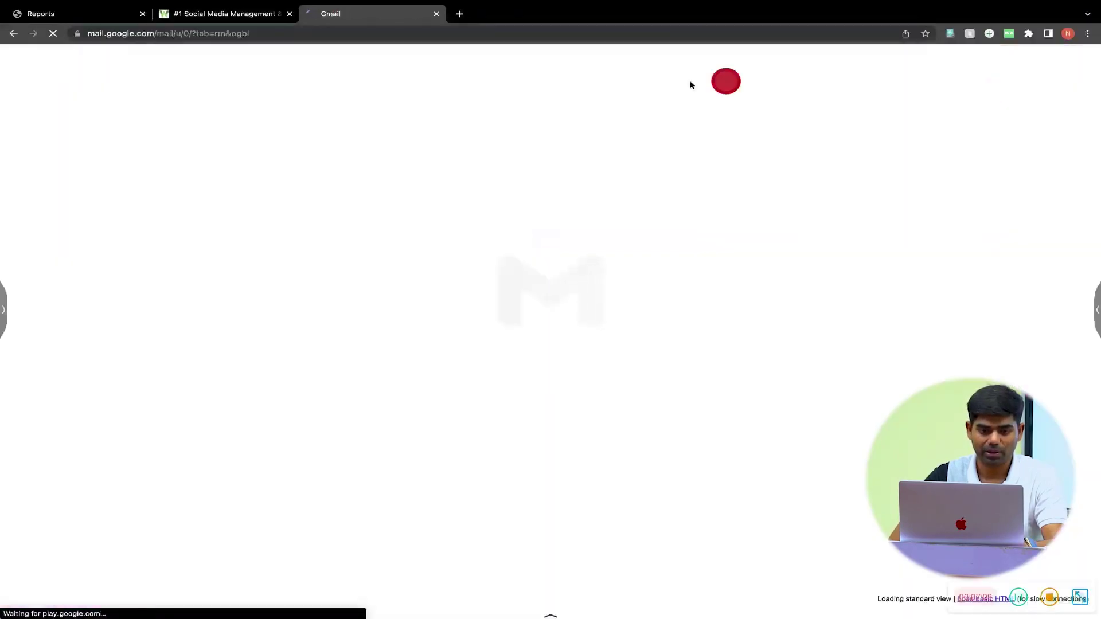
pyautogui.click(260, 18)
pyautogui.click(351, 19)
pyautogui.click(255, 18)
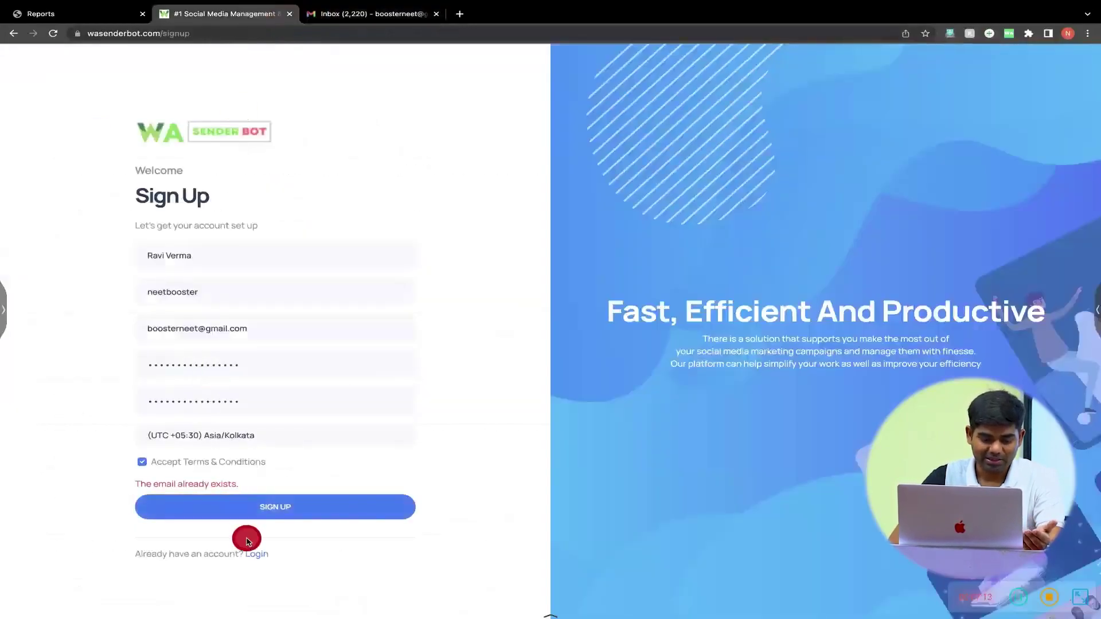
# - Paste the registered email into Forgot Password, send recovery, and view Gmail
pyautogui.tripleClick(219, 328)
pyautogui.press('super+c')
pyautogui.click(257, 553)
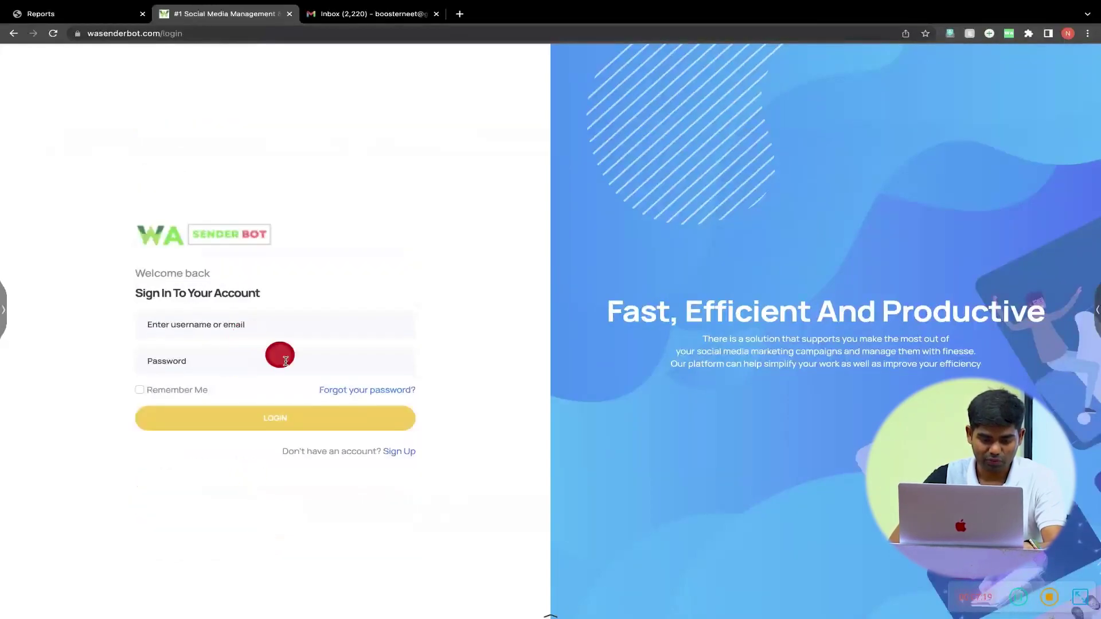
pyautogui.click(351, 393)
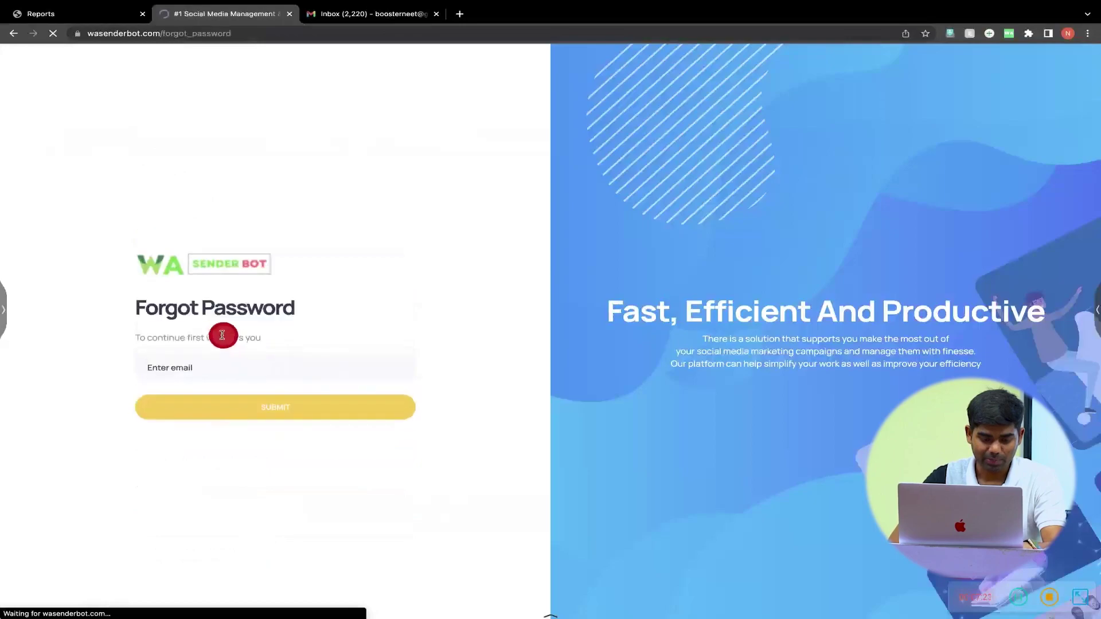
pyautogui.click(209, 369)
pyautogui.press('super+v')
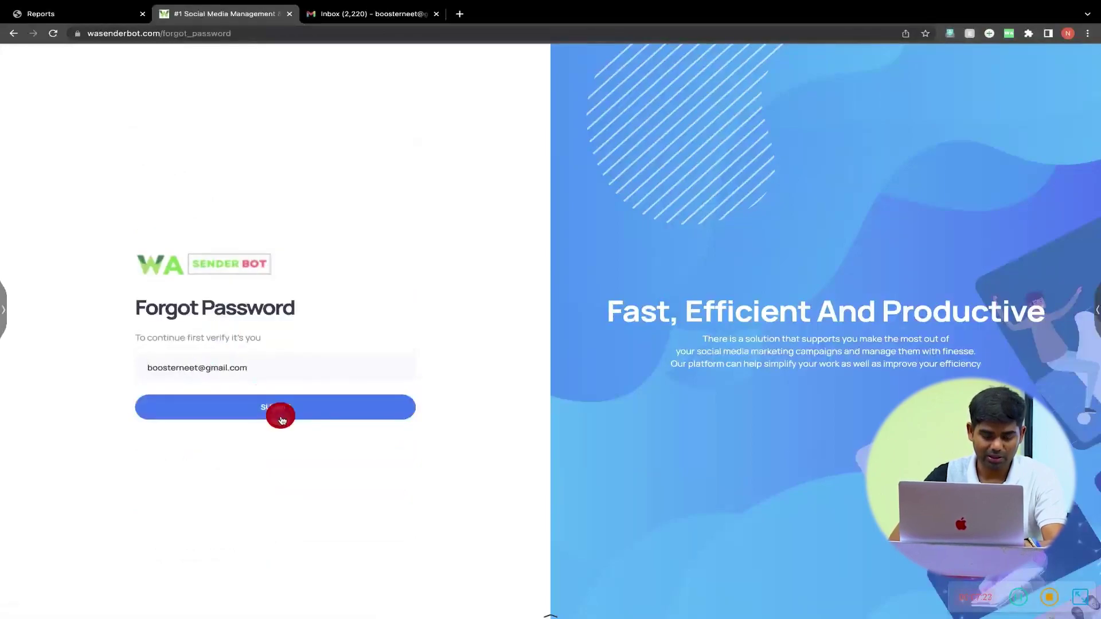
pyautogui.click(282, 419)
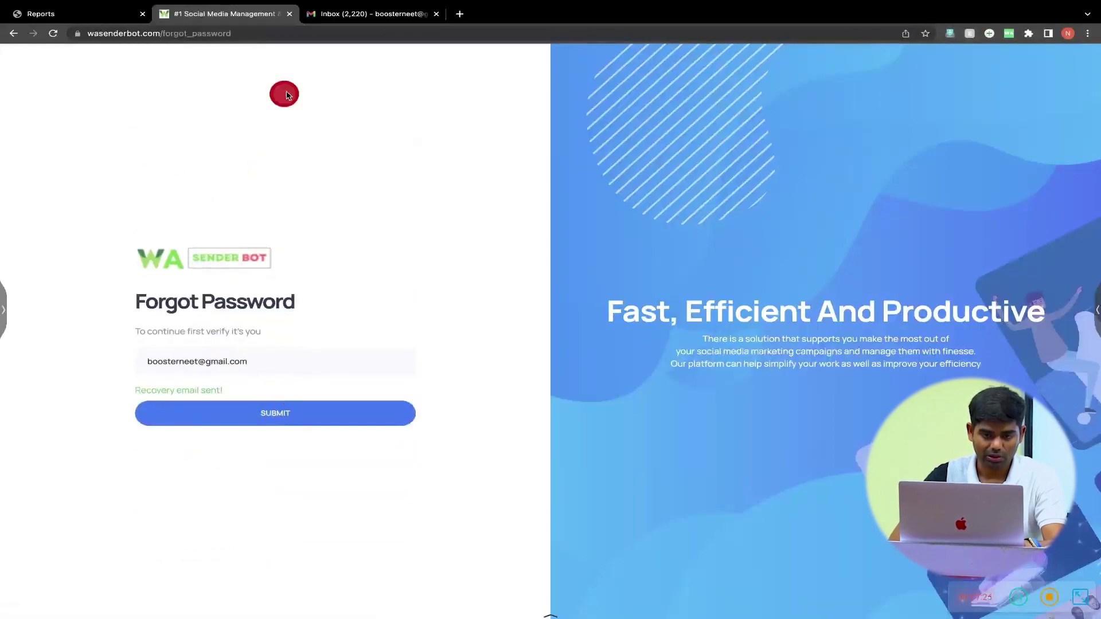
pyautogui.click(362, 15)
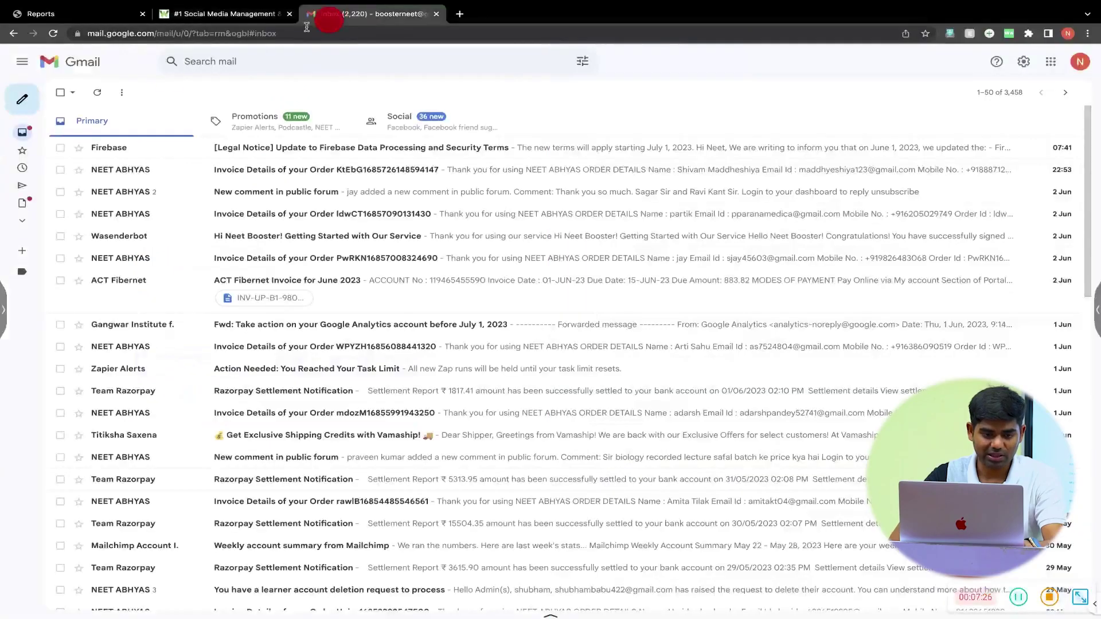
# - Refresh Gmail and open the Wasenderbot Password Reset email
pyautogui.click(102, 93)
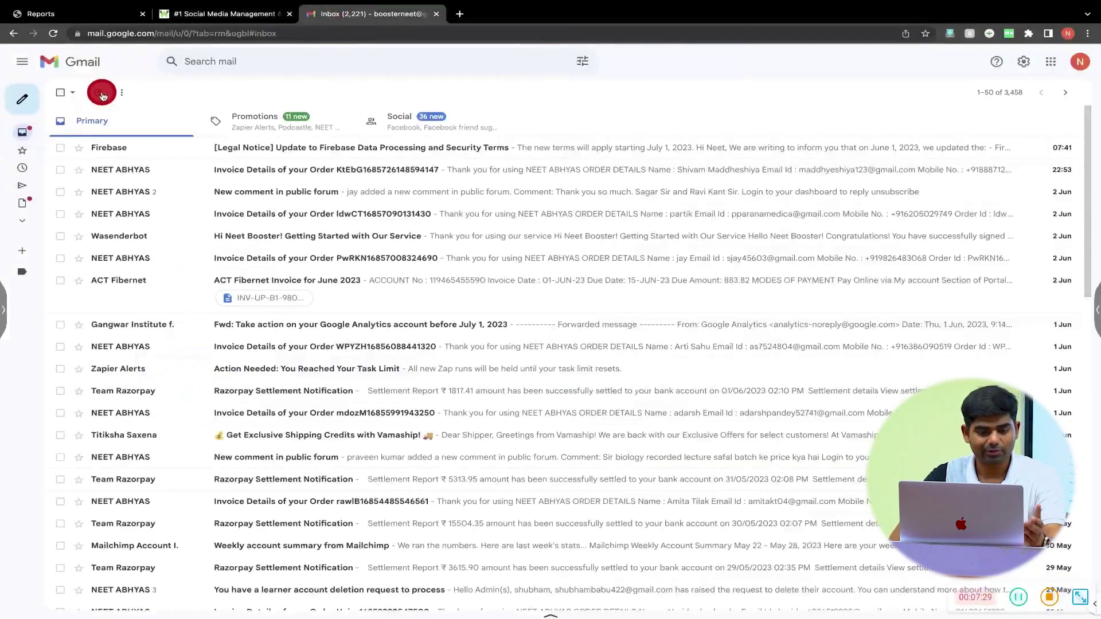
pyautogui.click(248, 148)
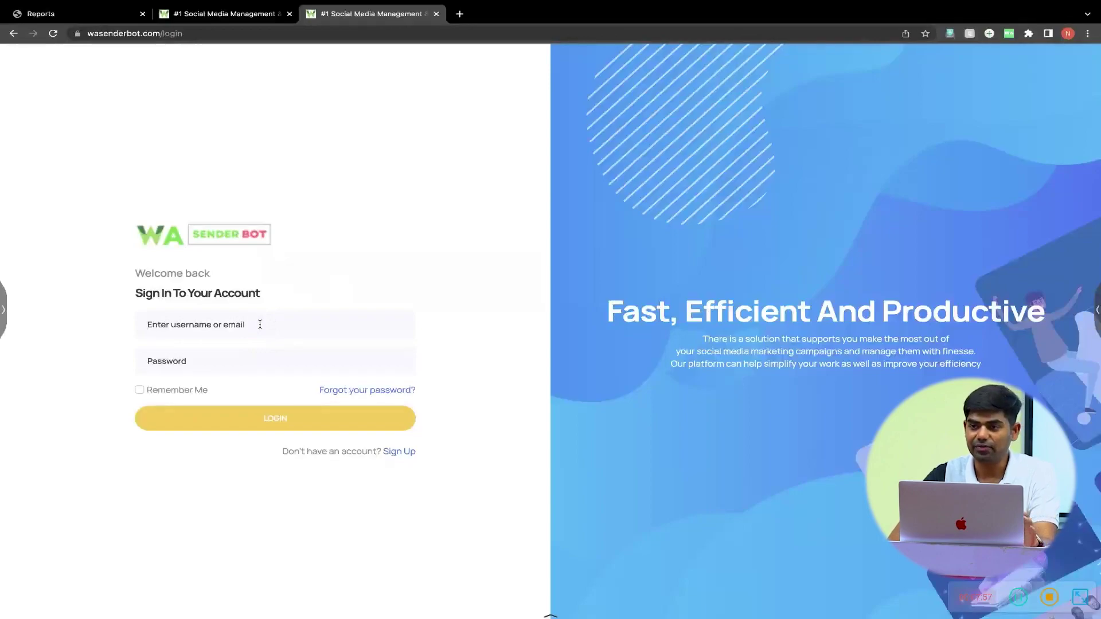
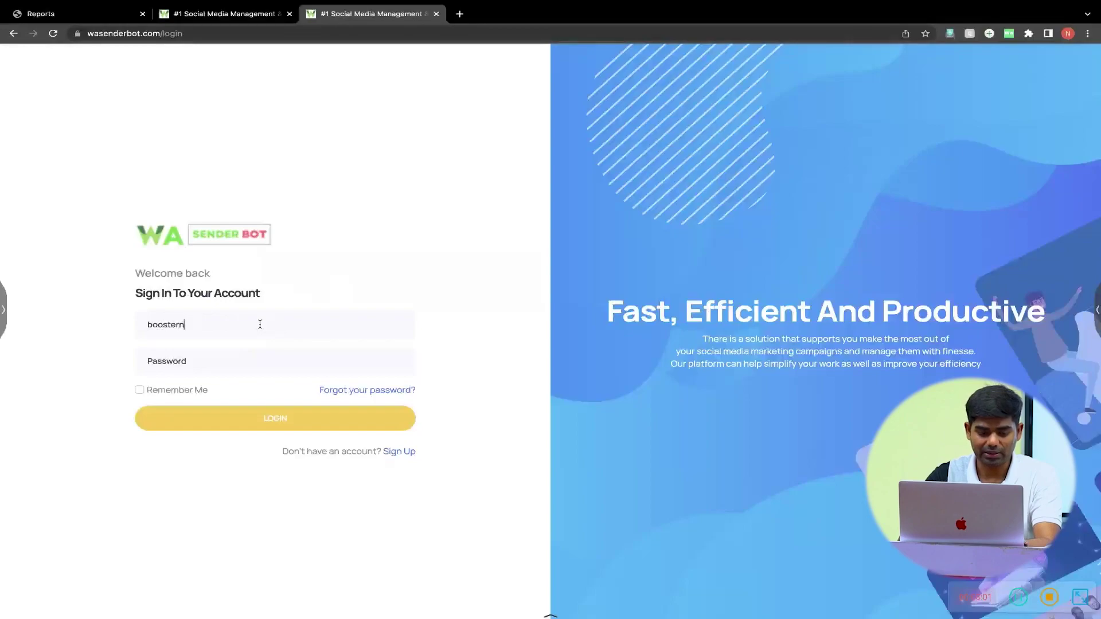
# - Log in with the account email and password, with Remember Me ticked
pyautogui.click(255, 360)
pyautogui.write('••••••••••')
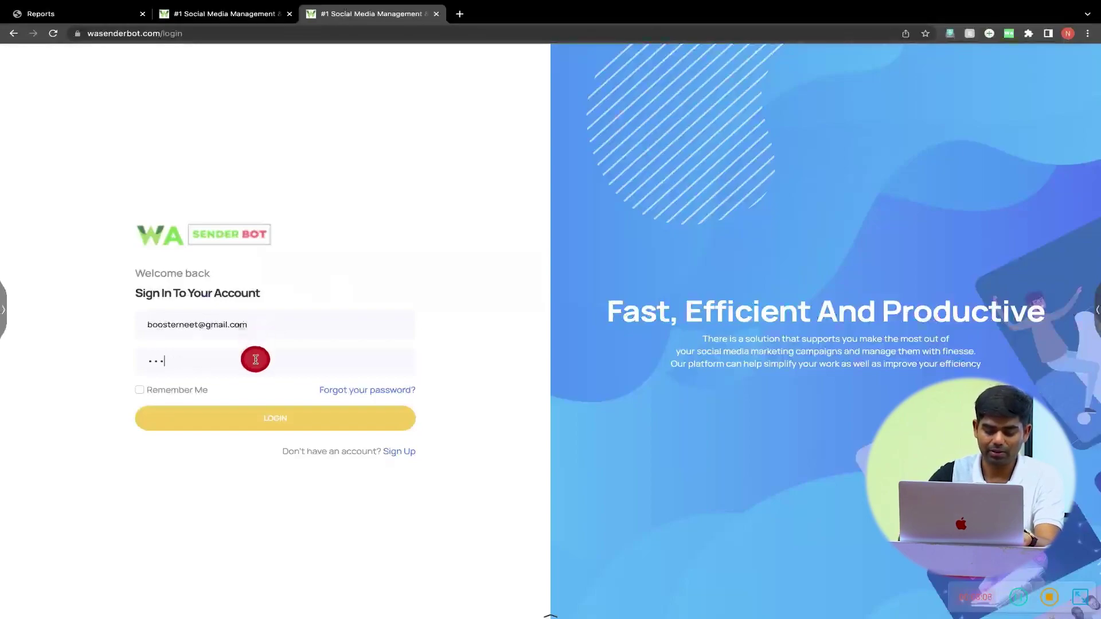
pyautogui.write('•••')
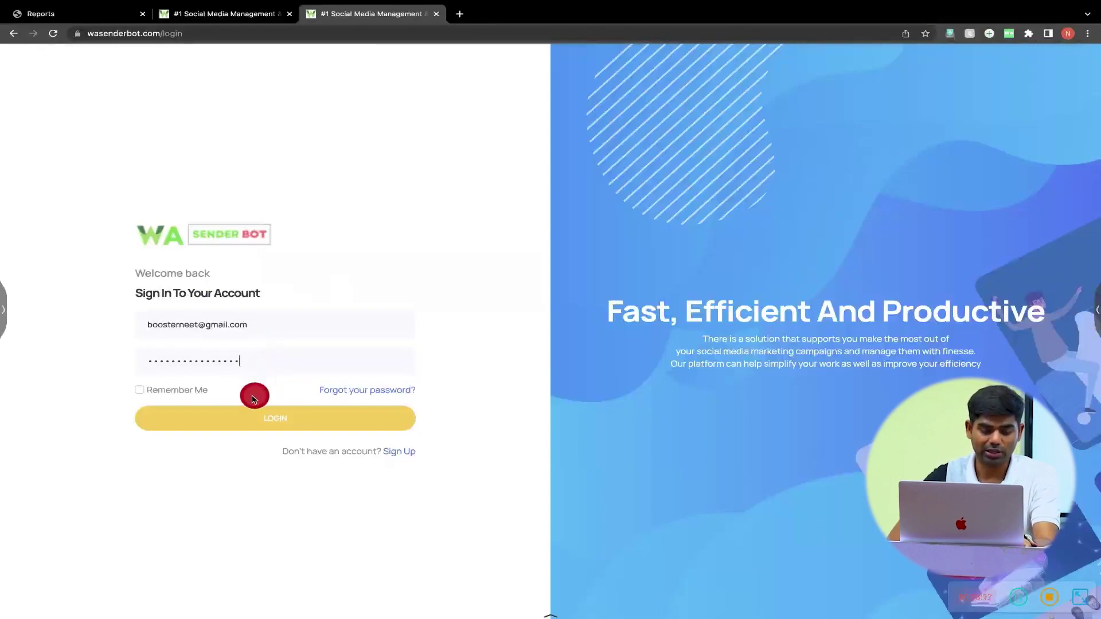
pyautogui.click(184, 388)
pyautogui.click(260, 414)
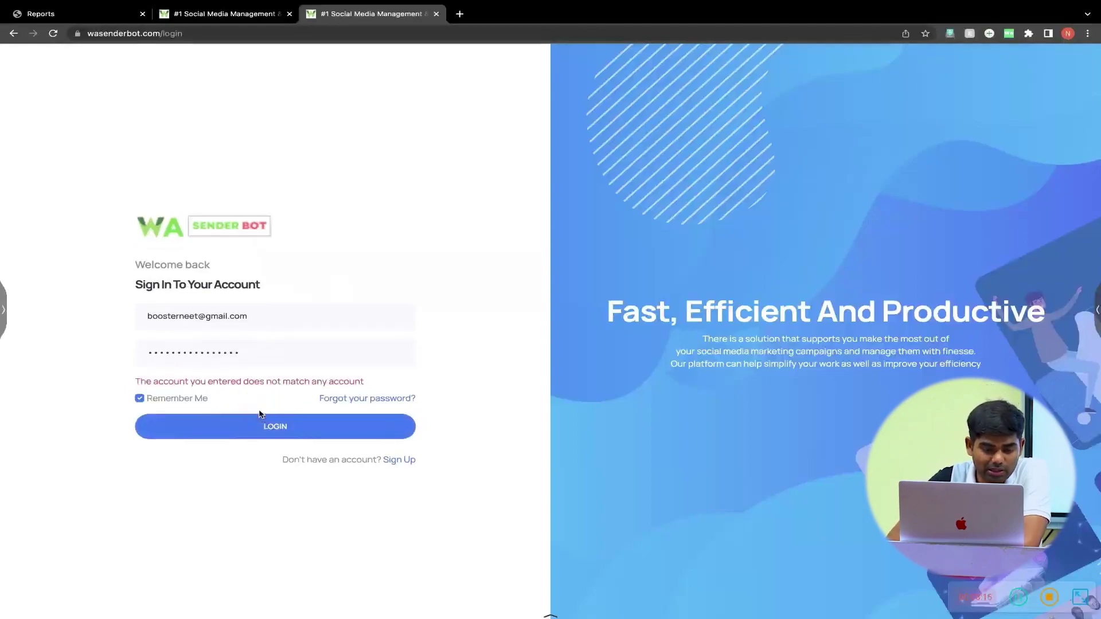
pyautogui.click(271, 324)
pyautogui.press('Return')
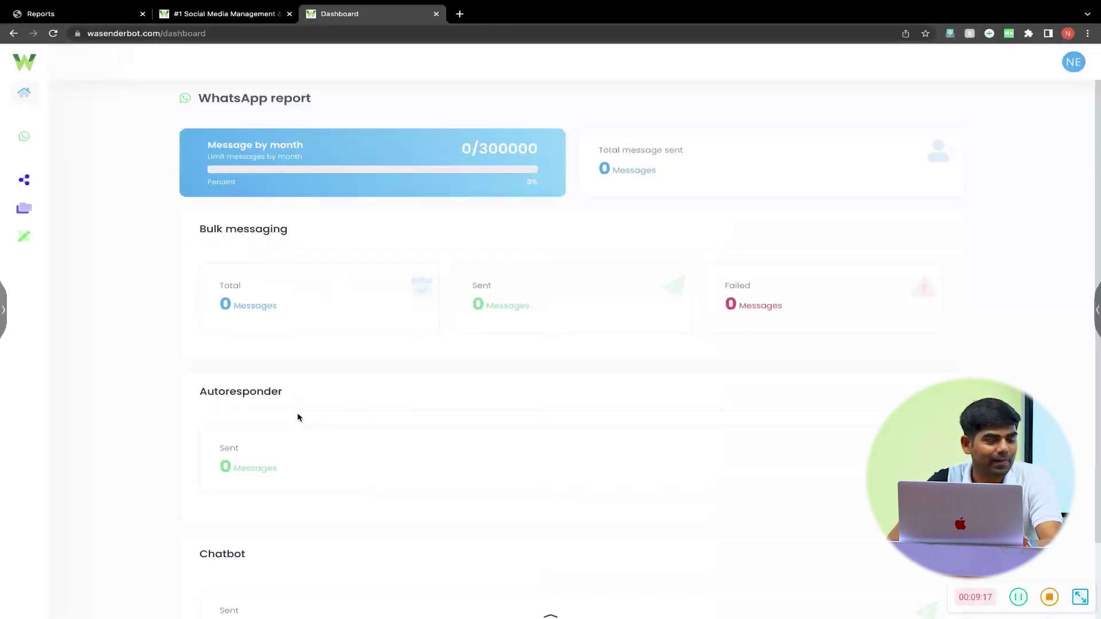
# - Expand the left sidebar and go to the WhatsApp section
pyautogui.moveTo(27, 175)
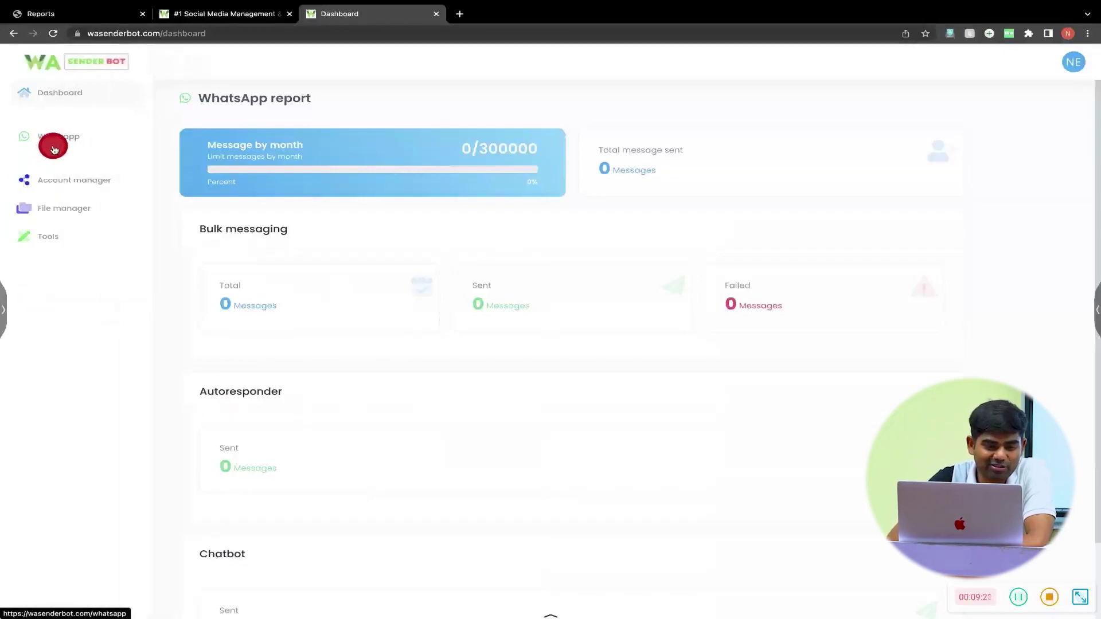
pyautogui.click(74, 183)
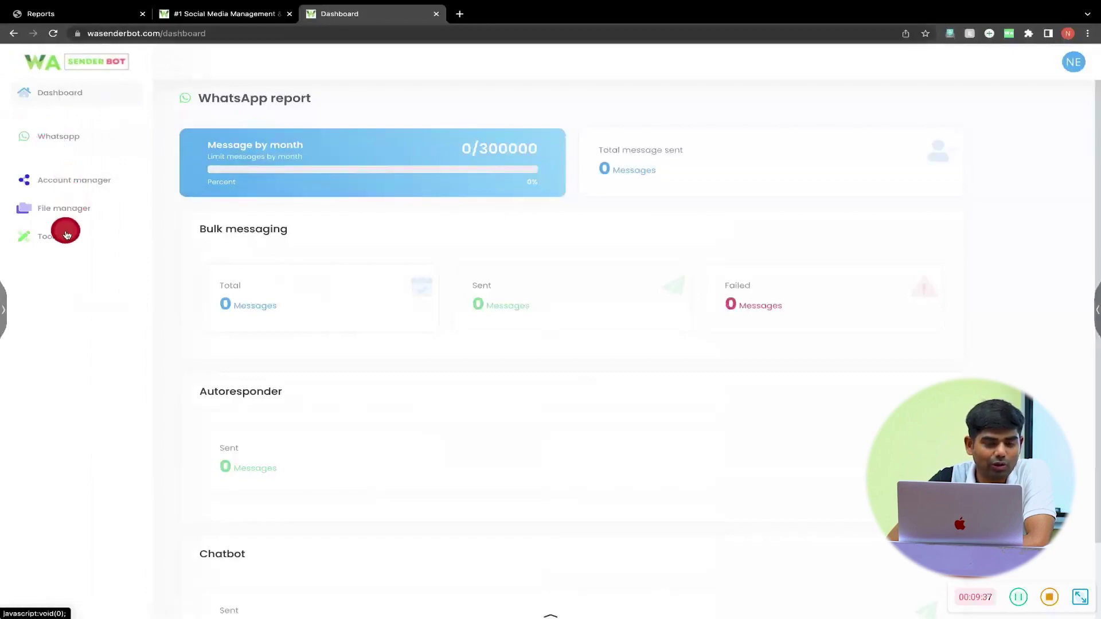
pyautogui.click(67, 140)
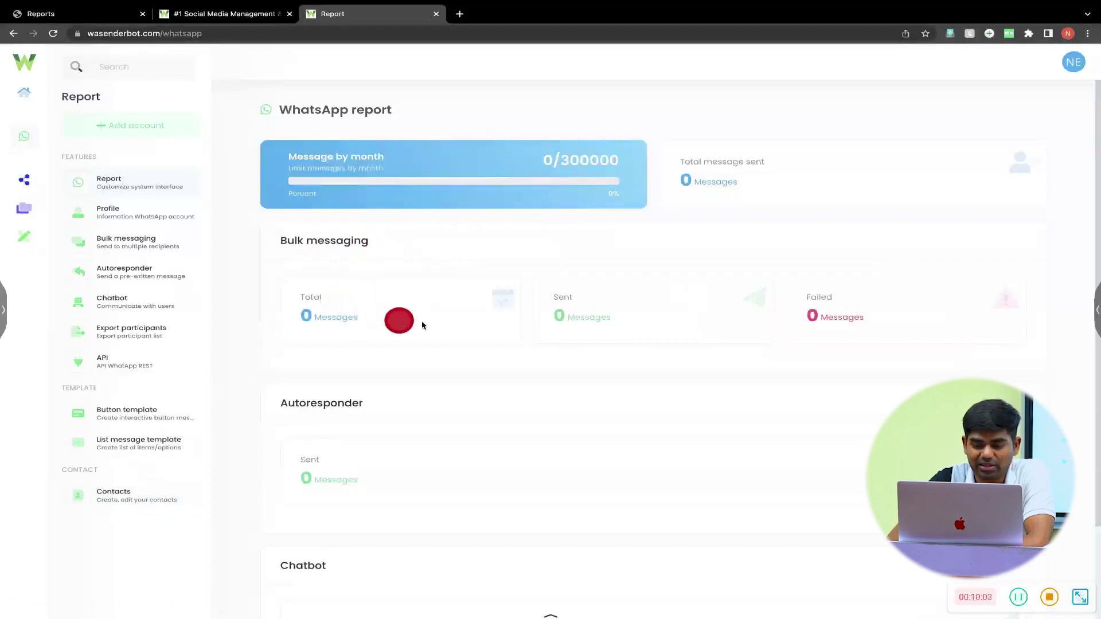
# - Choose Add account from the WhatsApp features panel to reach the Account manager
pyautogui.scroll(-2, 635, 317)
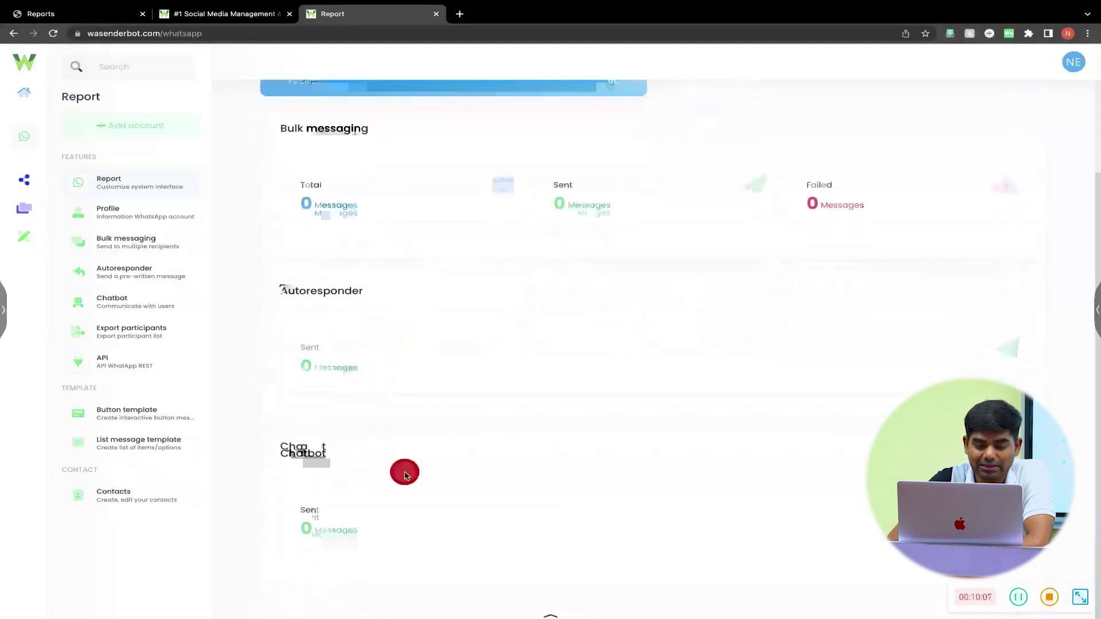
pyautogui.scroll(2, 464, 353)
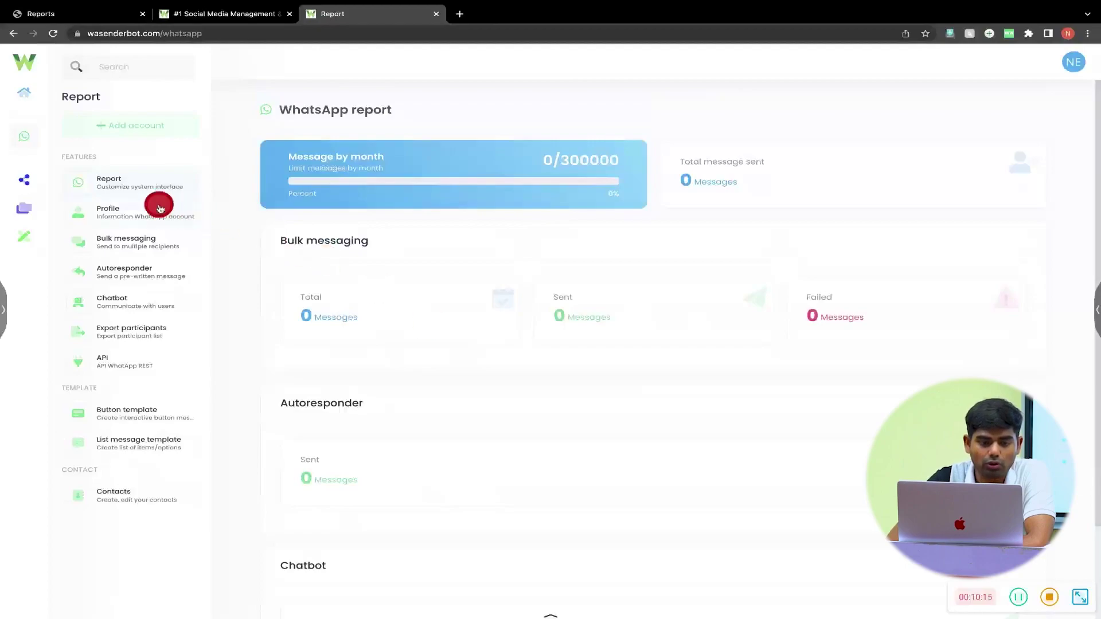
pyautogui.click(152, 135)
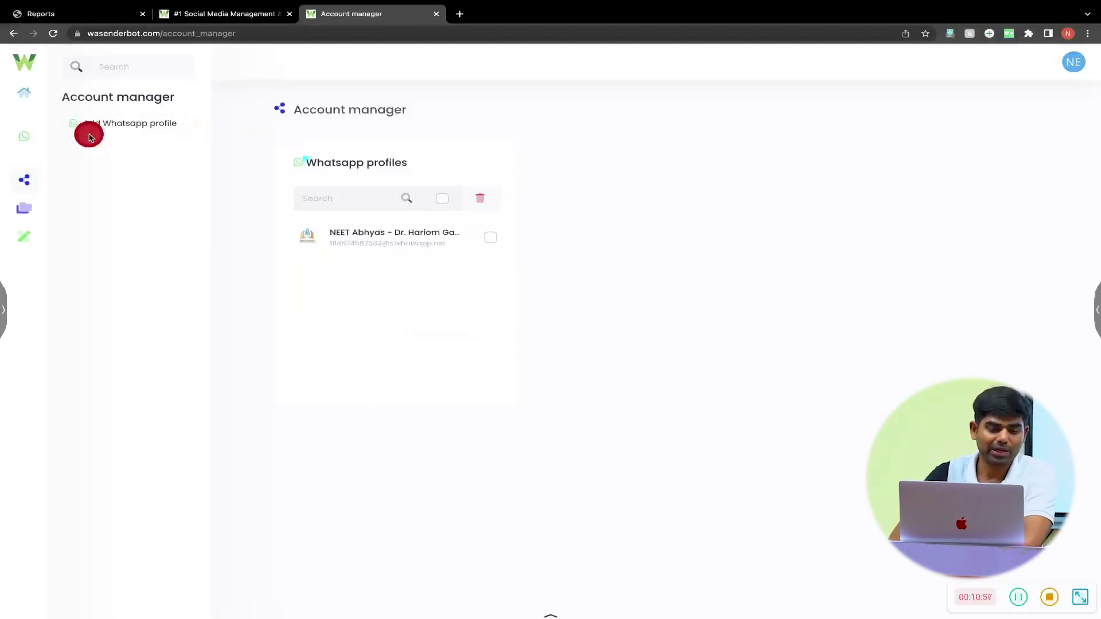
# - Open the WhatsApp Profile page from Add Whatsapp profile, with no account selected yet
pyautogui.moveTo(30, 138)
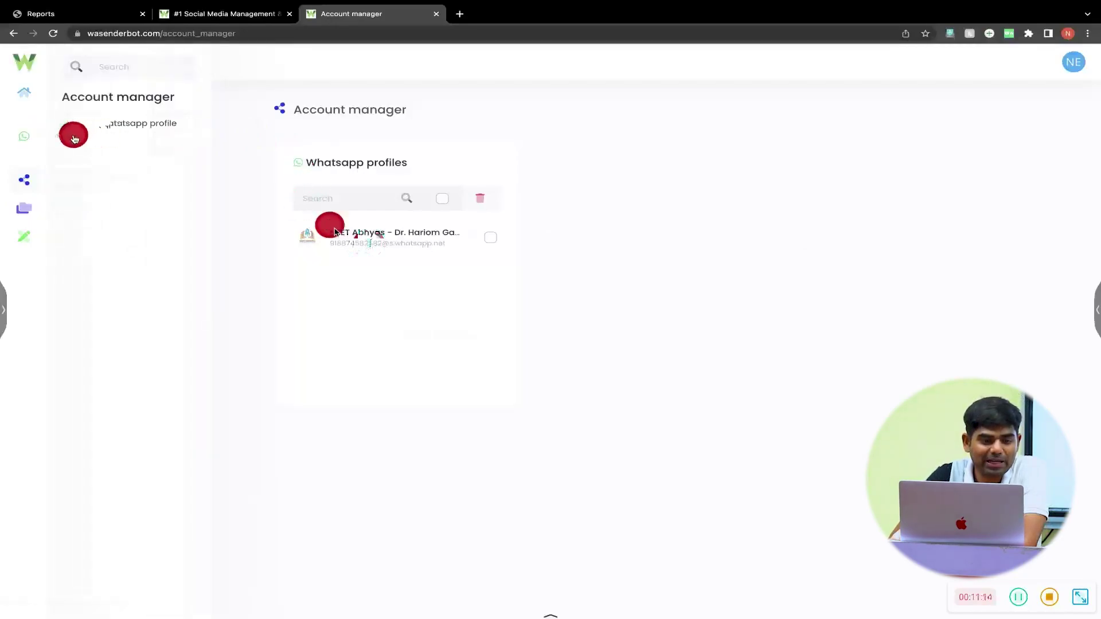
pyautogui.click(74, 139)
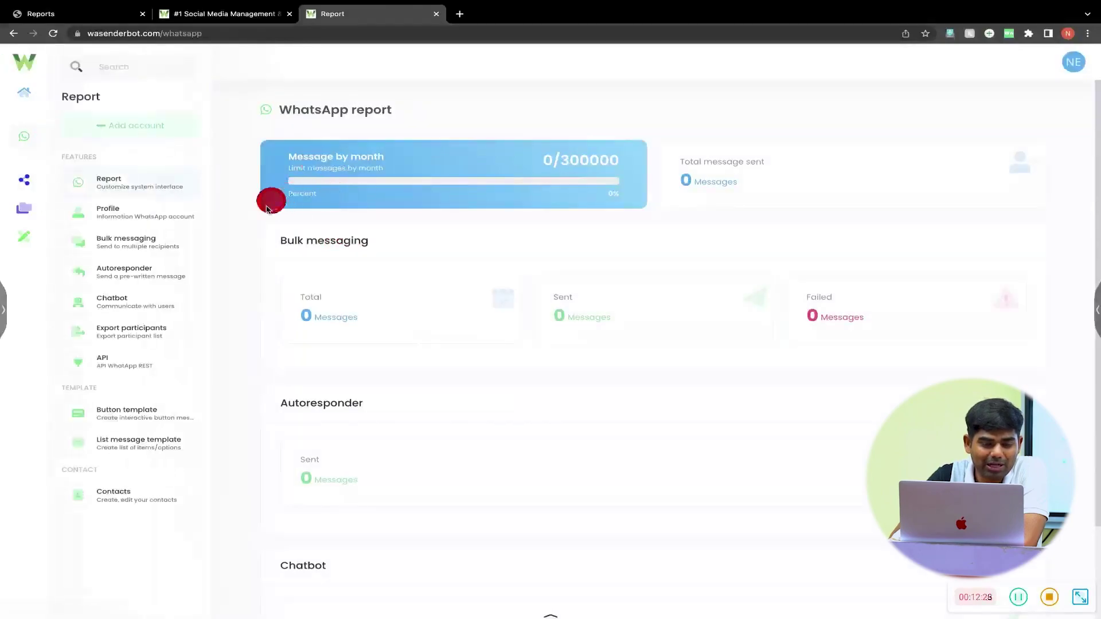
pyautogui.click(142, 217)
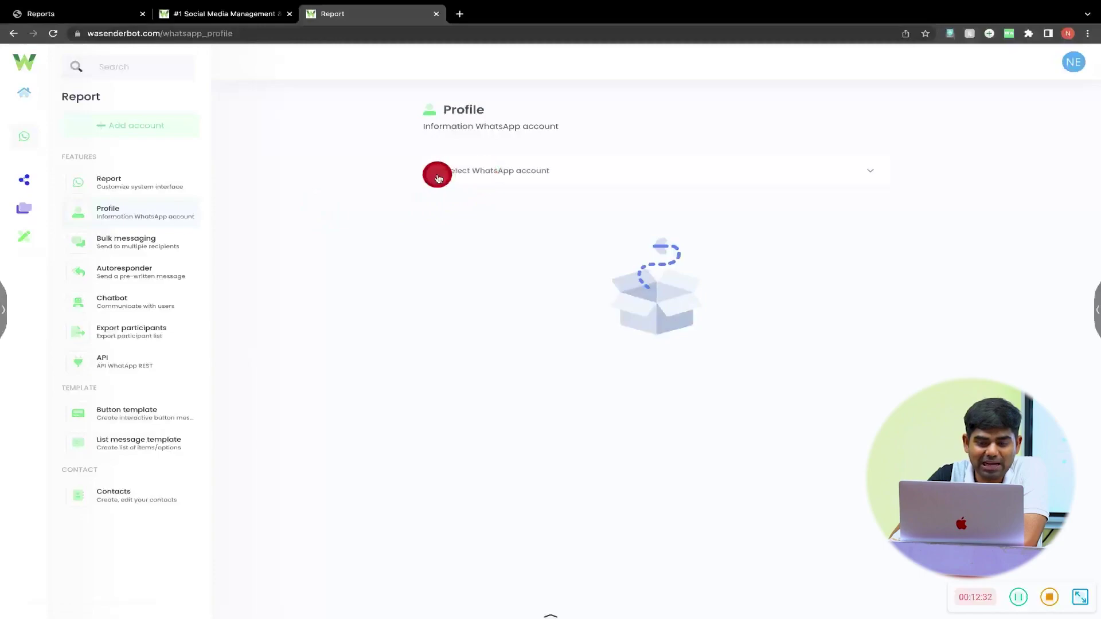
pyautogui.click(476, 173)
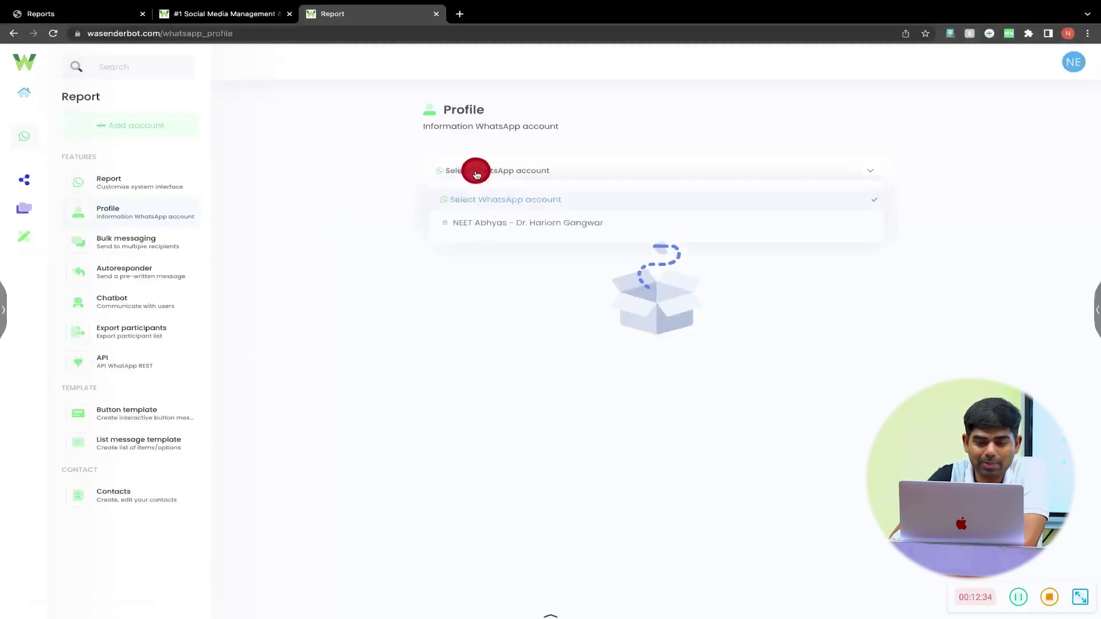
pyautogui.click(546, 168)
pyautogui.click(869, 178)
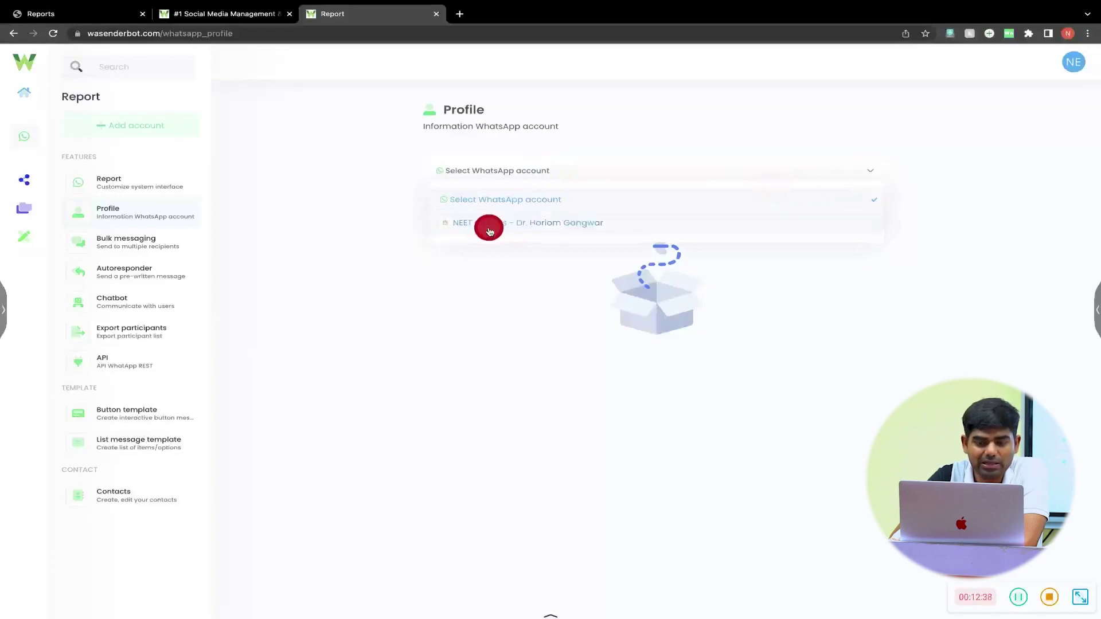
pyautogui.click(416, 264)
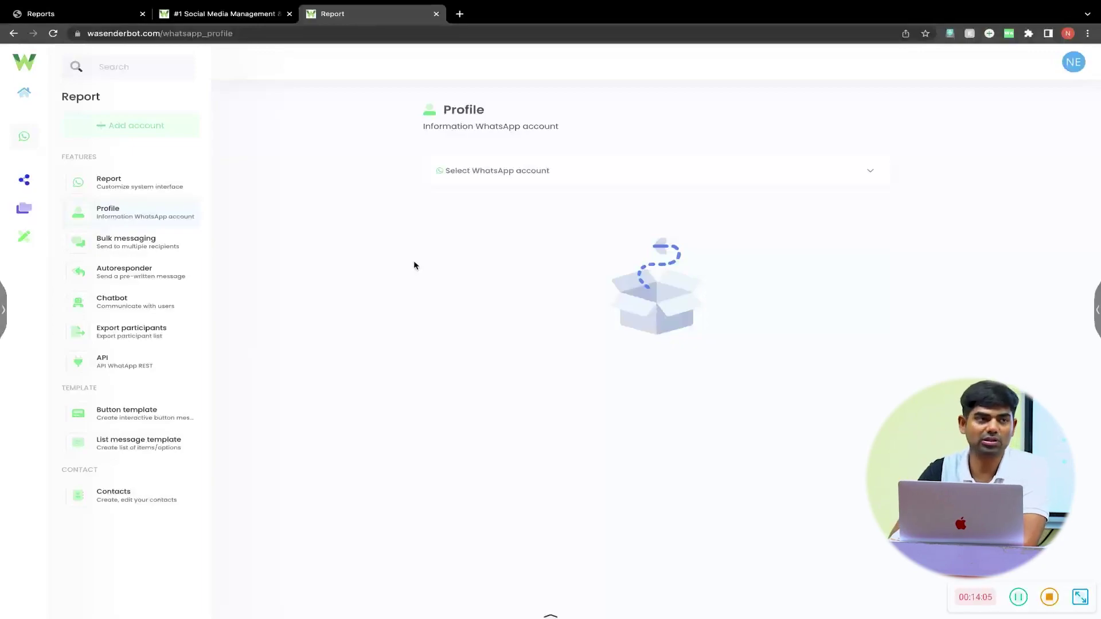
pyautogui.click(396, 267)
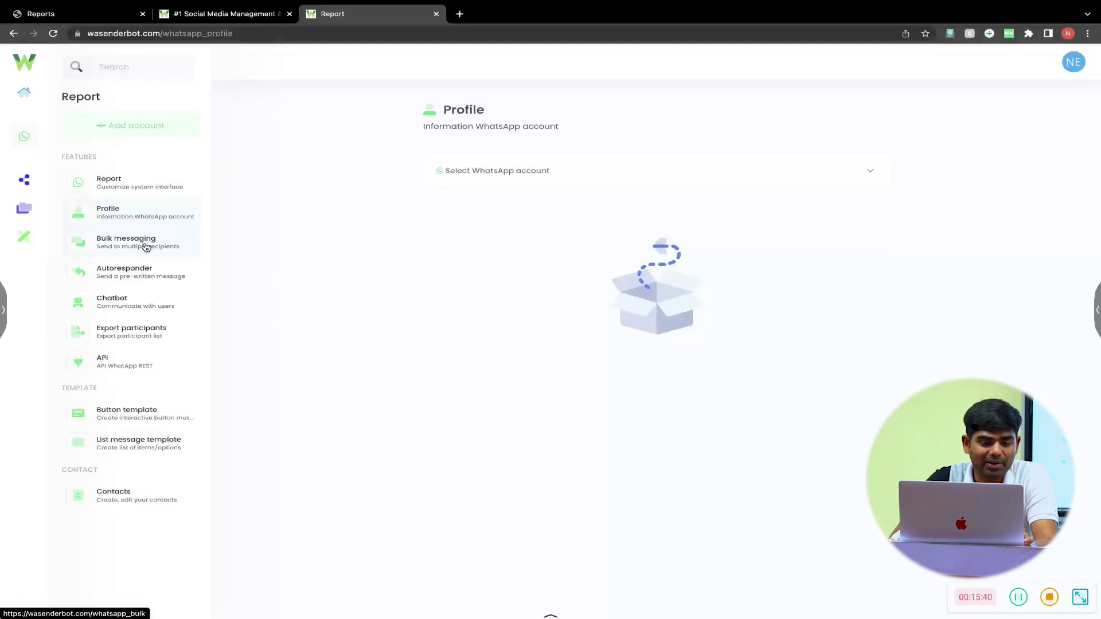
# - Create a new bulk messaging campaign and show the sender profile list
pyautogui.click(146, 247)
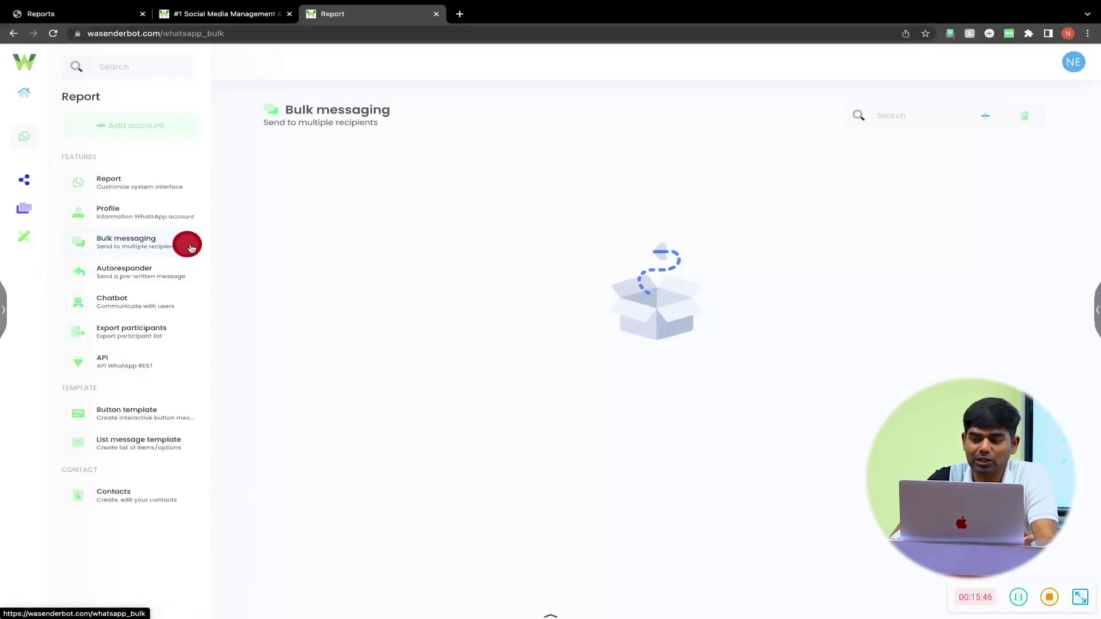
pyautogui.click(986, 118)
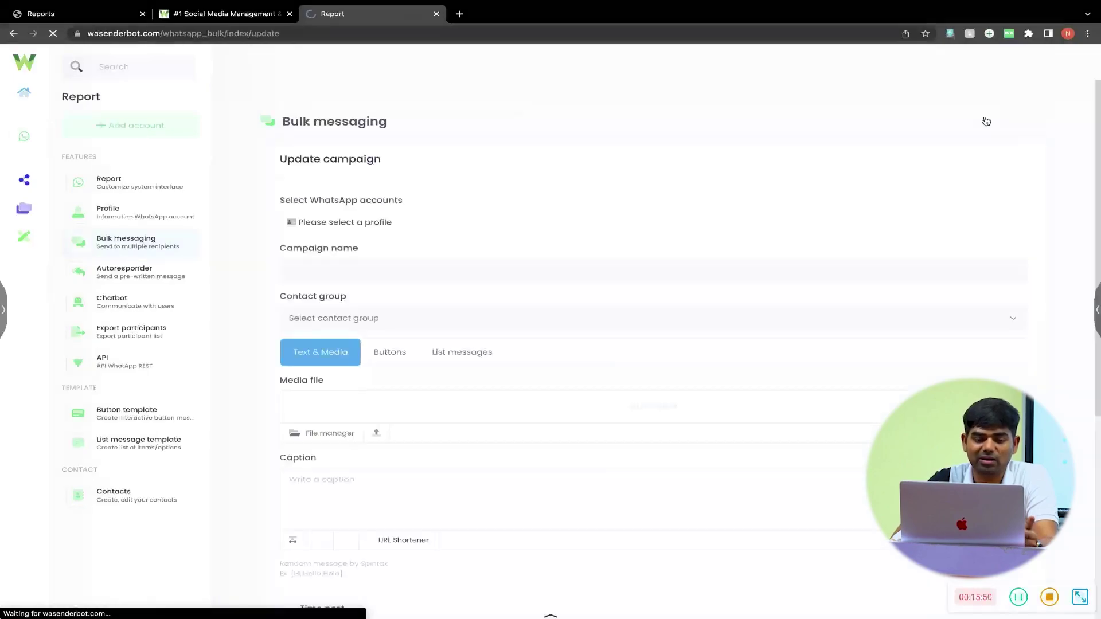
pyautogui.click(391, 227)
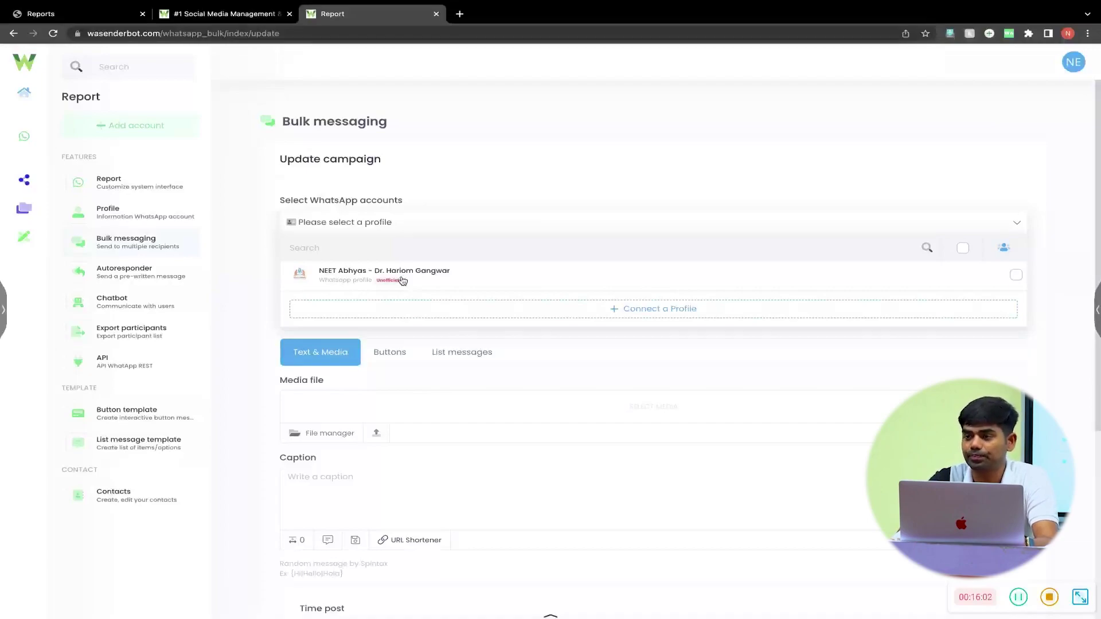
# - Choose the connected WhatsApp profile as the campaign sender and review the contact group options
pyautogui.click(402, 280)
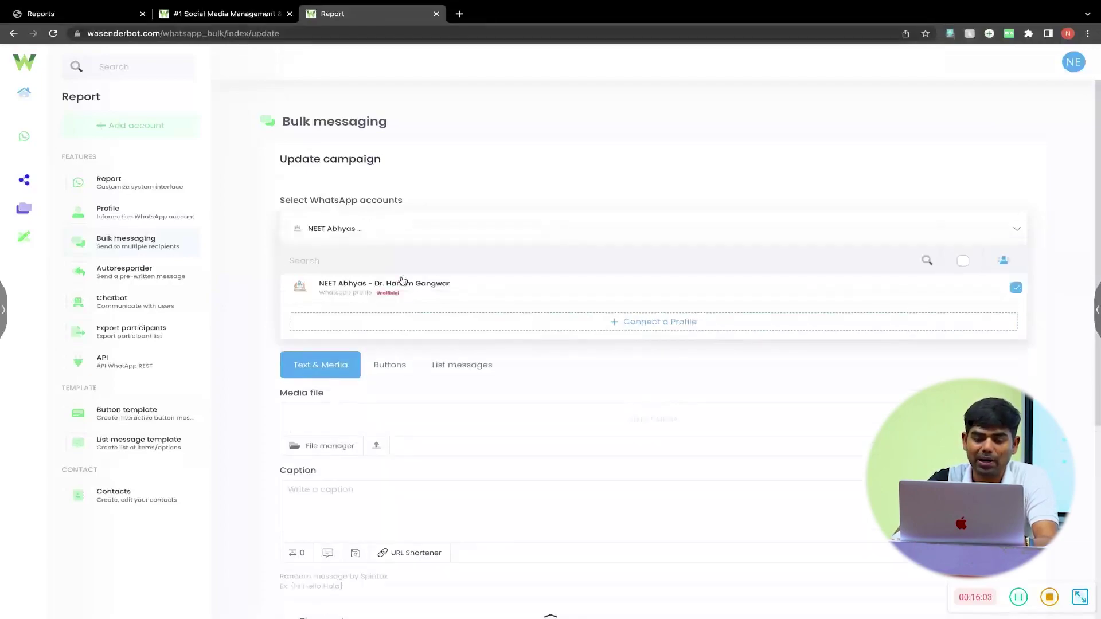
pyautogui.click(254, 250)
pyautogui.scroll(-2, 368, 284)
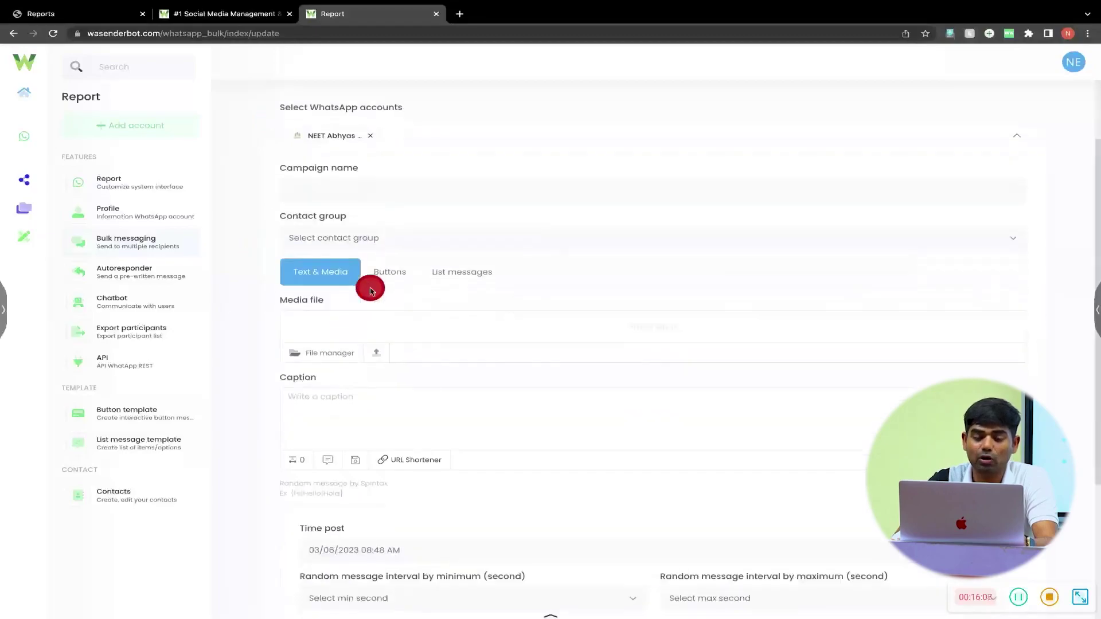
pyautogui.click(400, 245)
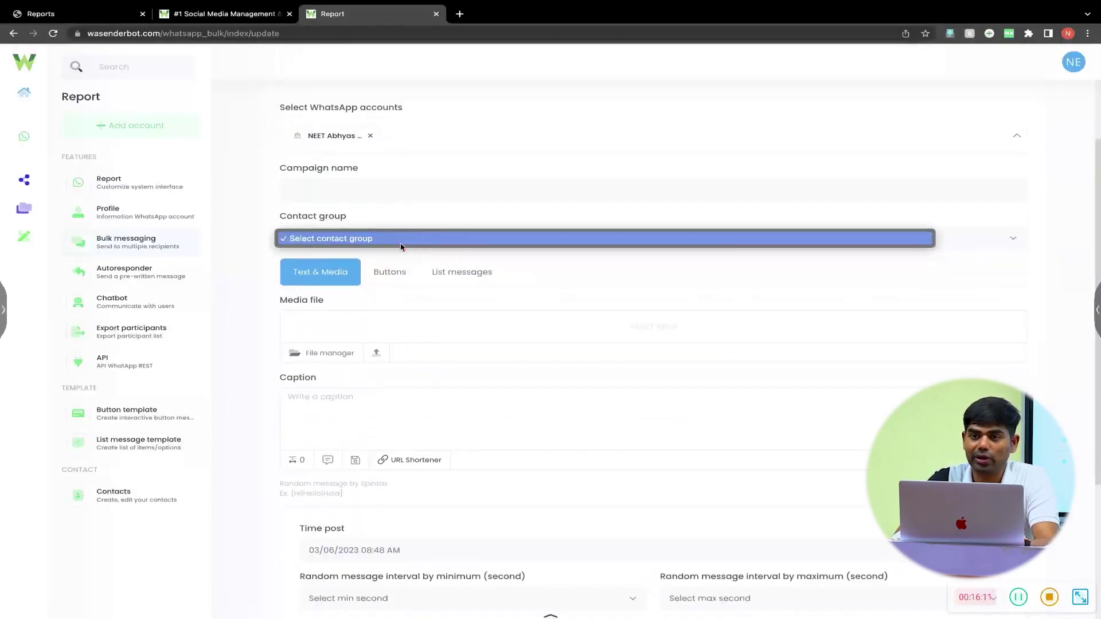
pyautogui.click(276, 252)
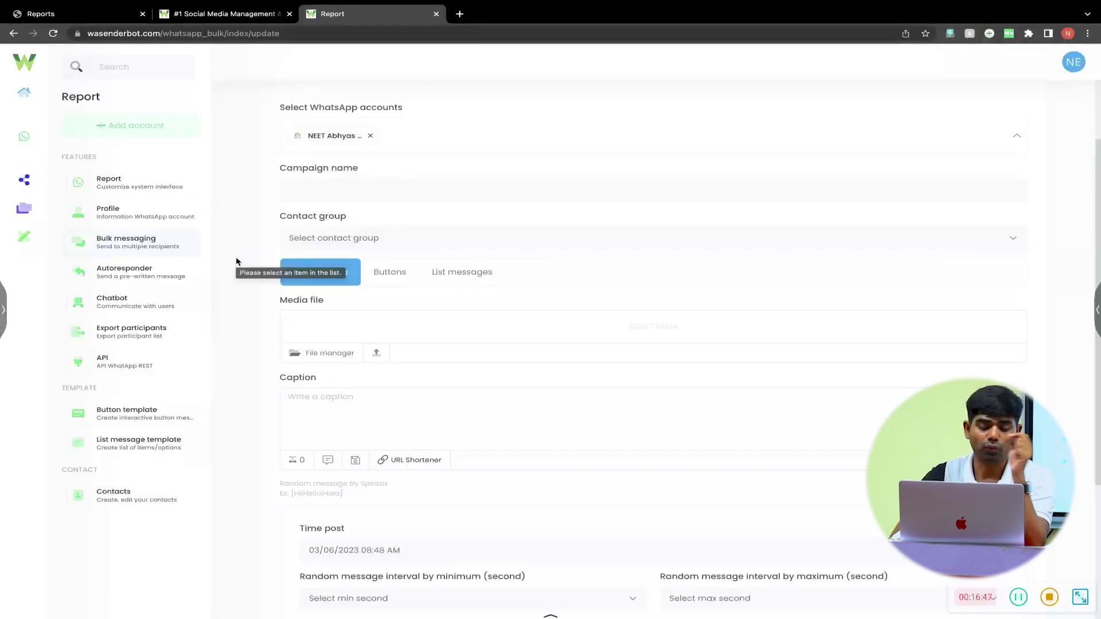
# - Dismiss the list-selection warning and go to a freshly loaded Contacts page
pyautogui.click(217, 336)
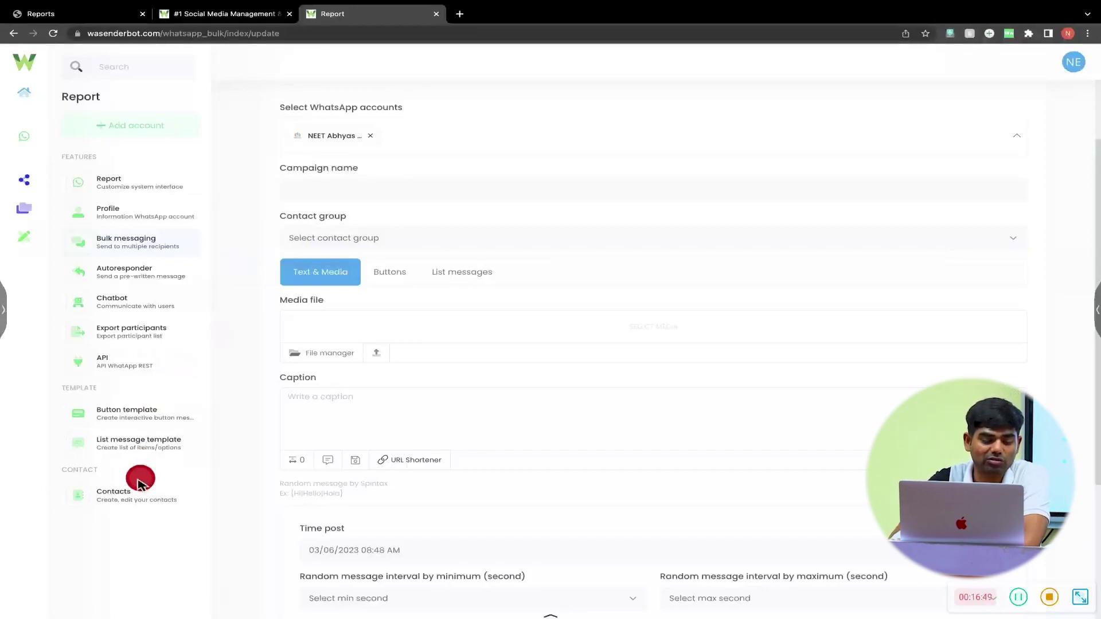
pyautogui.click(127, 500)
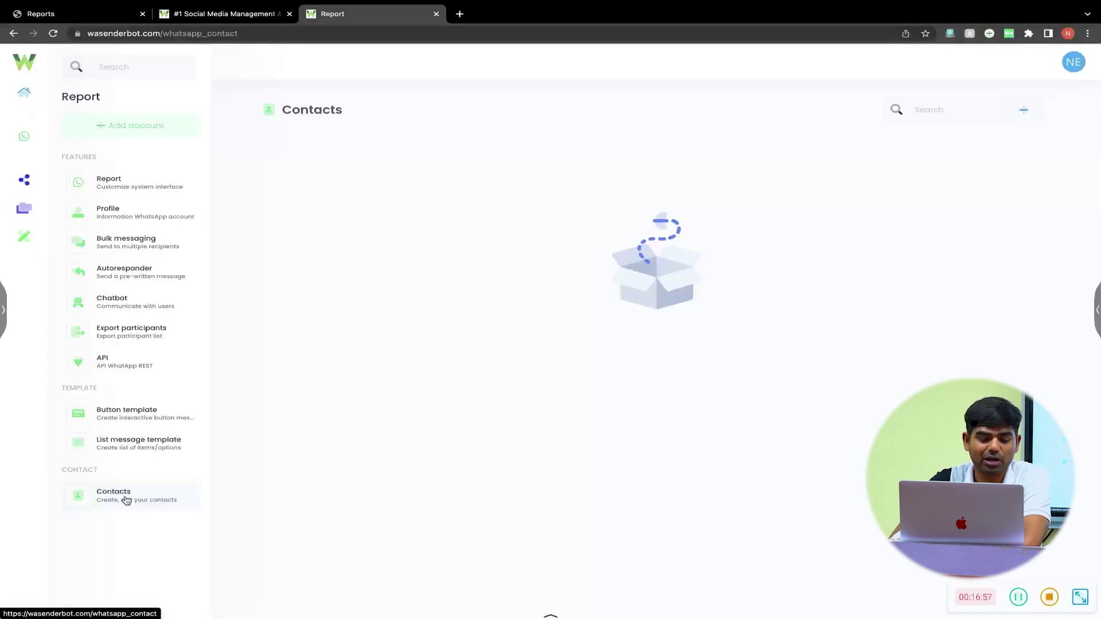
pyautogui.click(98, 487)
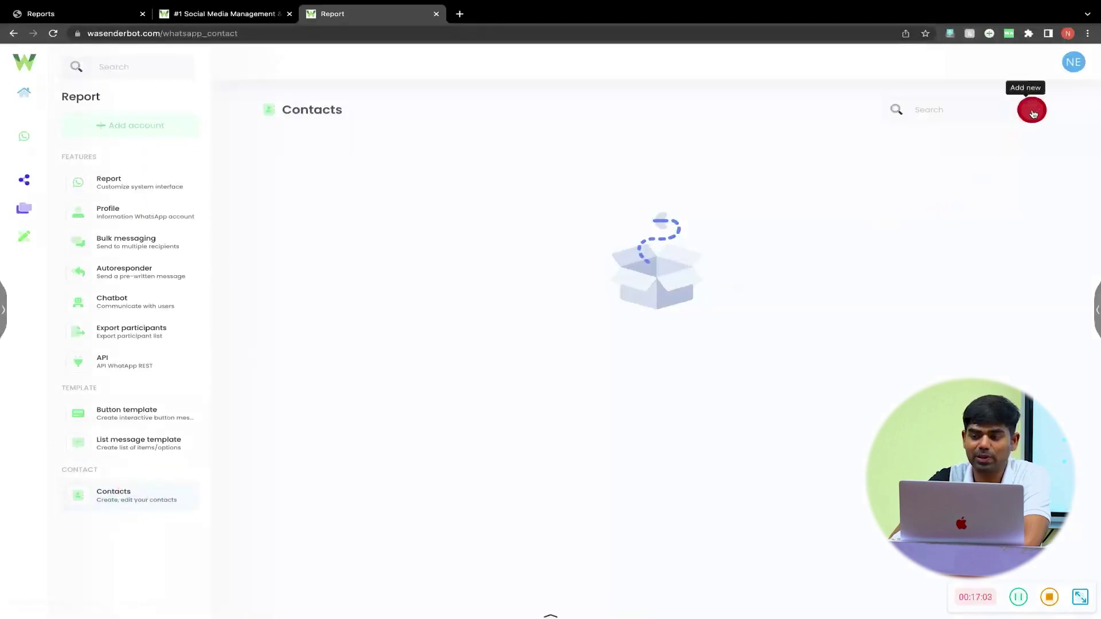
# - Start a new contact group named 'New Leads'
pyautogui.click(1028, 114)
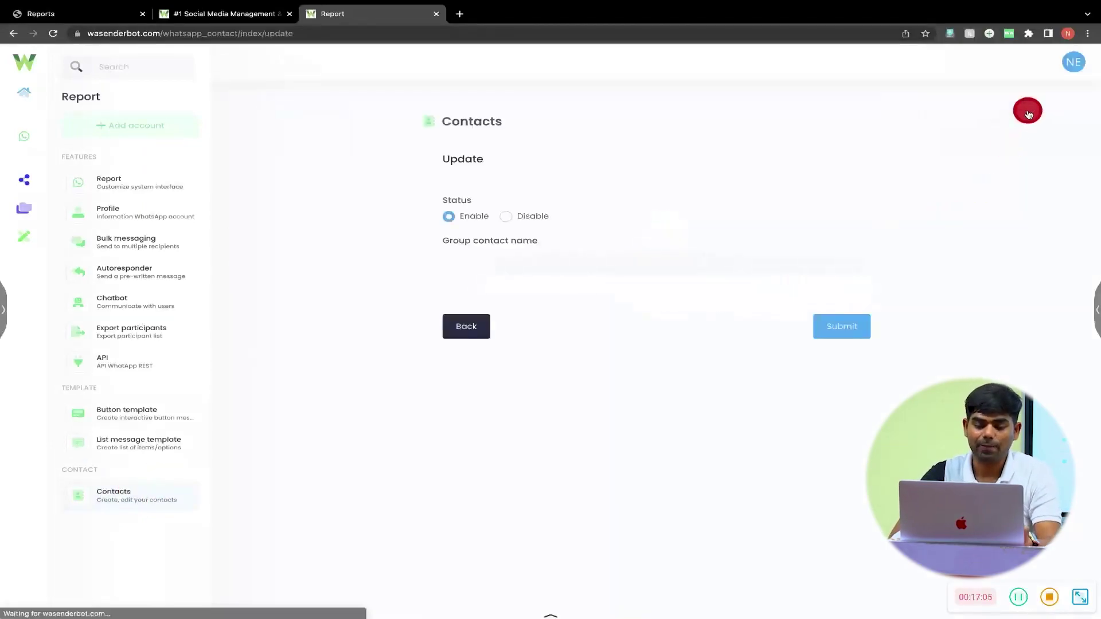
pyautogui.click(528, 265)
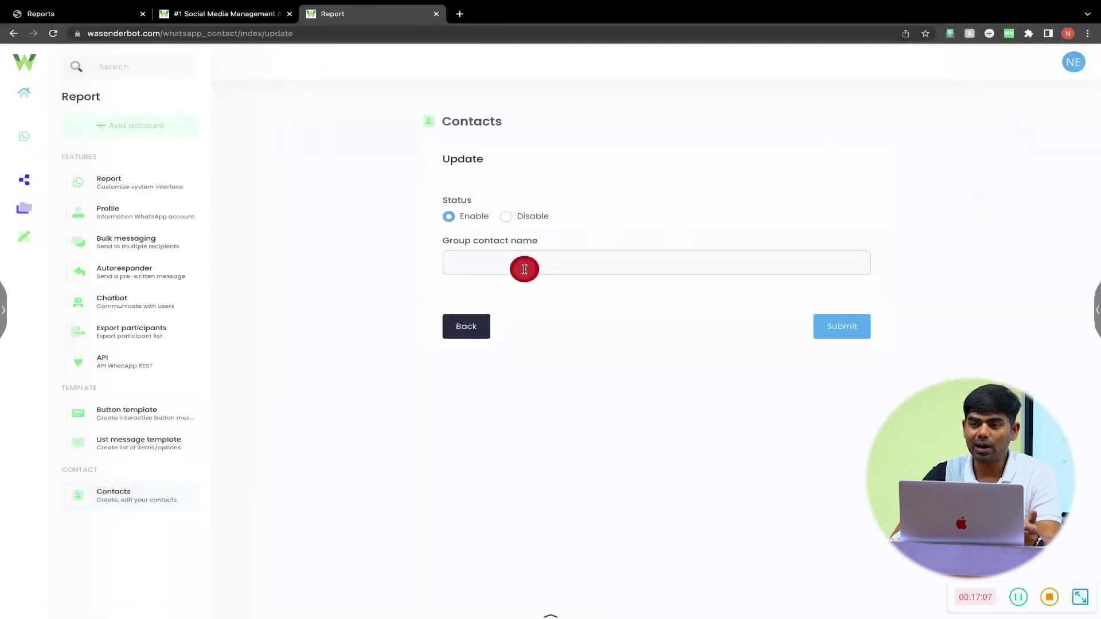
pyautogui.write('New Lead')
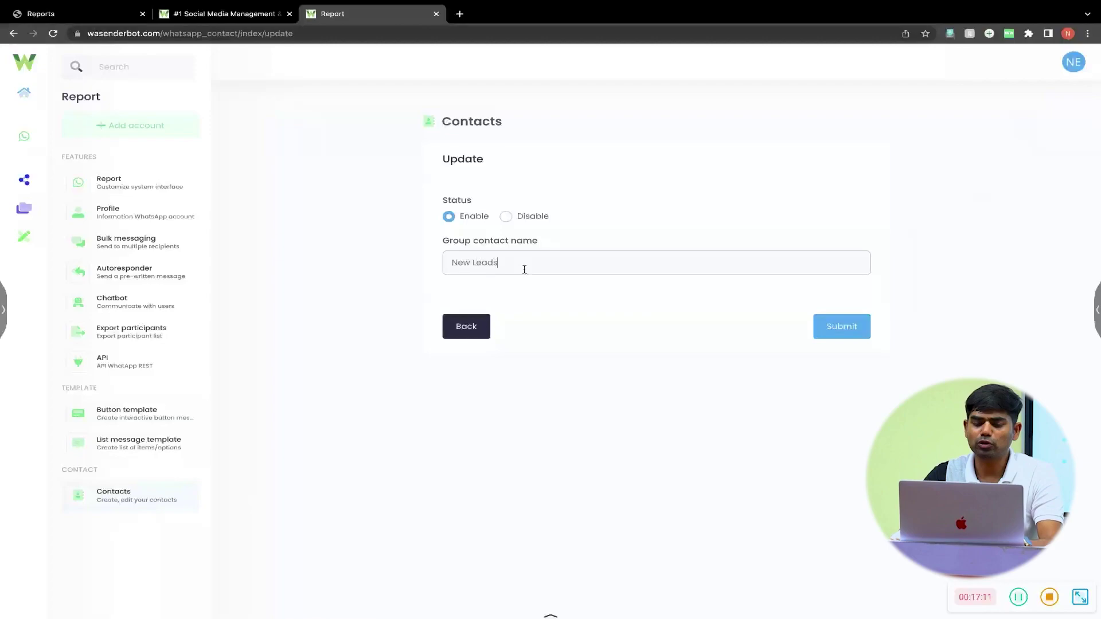
pyautogui.write('s')
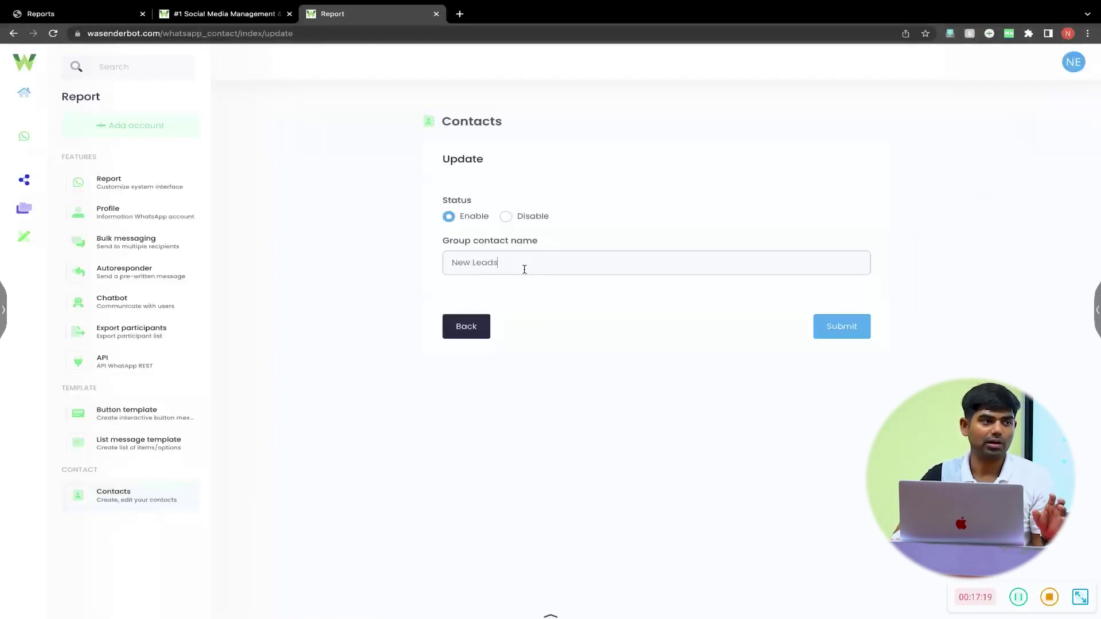
# - Submit the New Leads group and open NA Leads.csv from Downloads
pyautogui.click(854, 326)
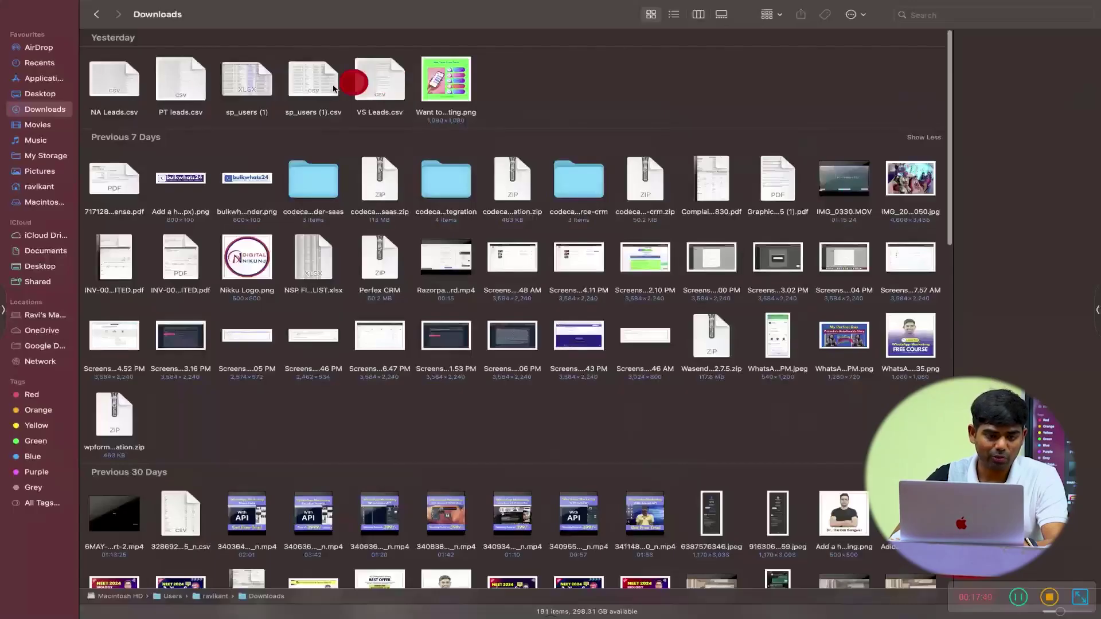
pyautogui.click(126, 91)
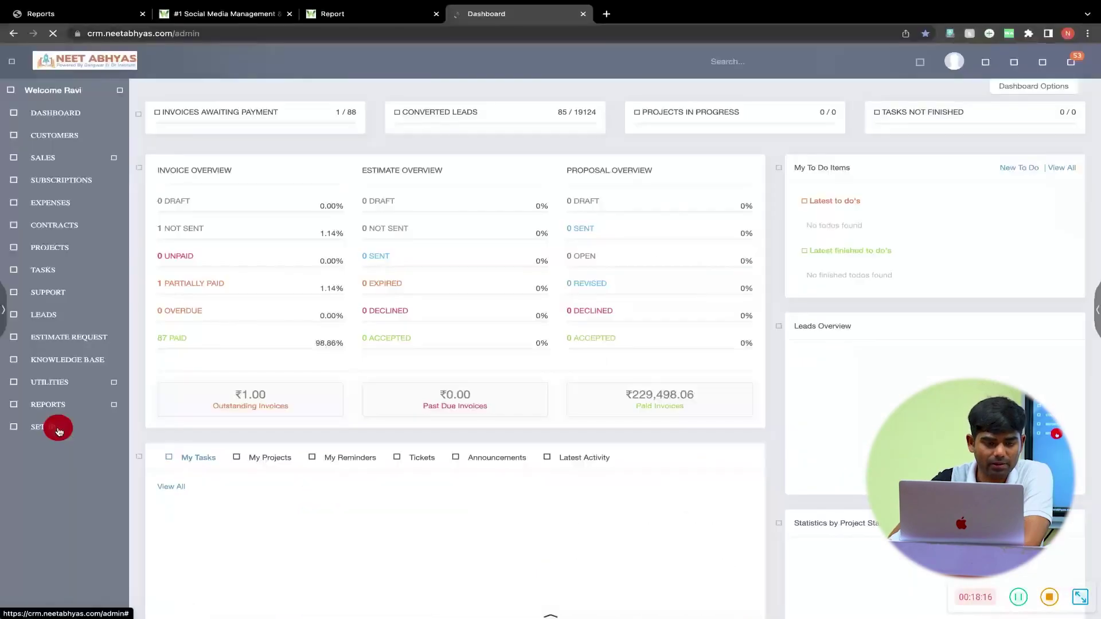
# - Visit the CRM setup area, then go back to the WA Sender Bot contacts page
pyautogui.click(58, 430)
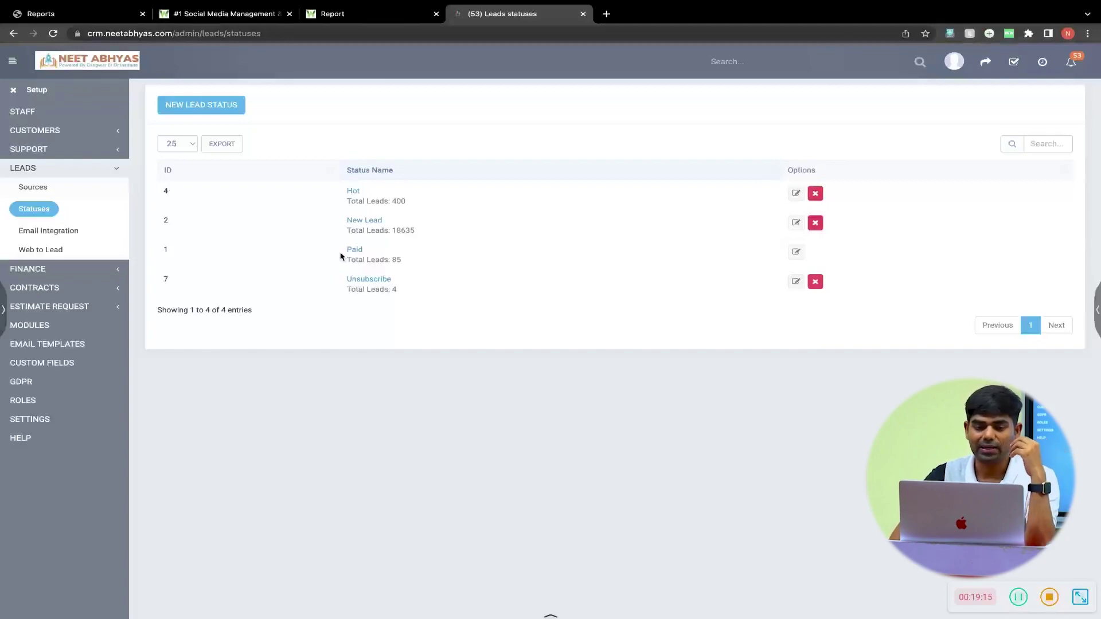
pyautogui.click(352, 15)
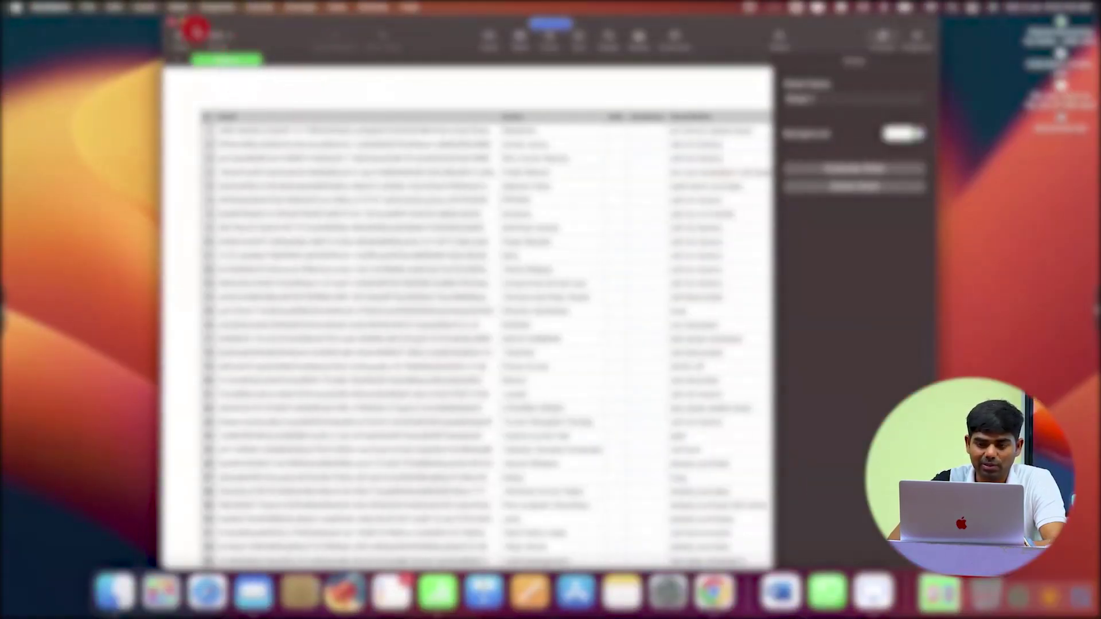
# - Make the NA Leads sheet full screen and select a cell in the phone column
pyautogui.click(192, 22)
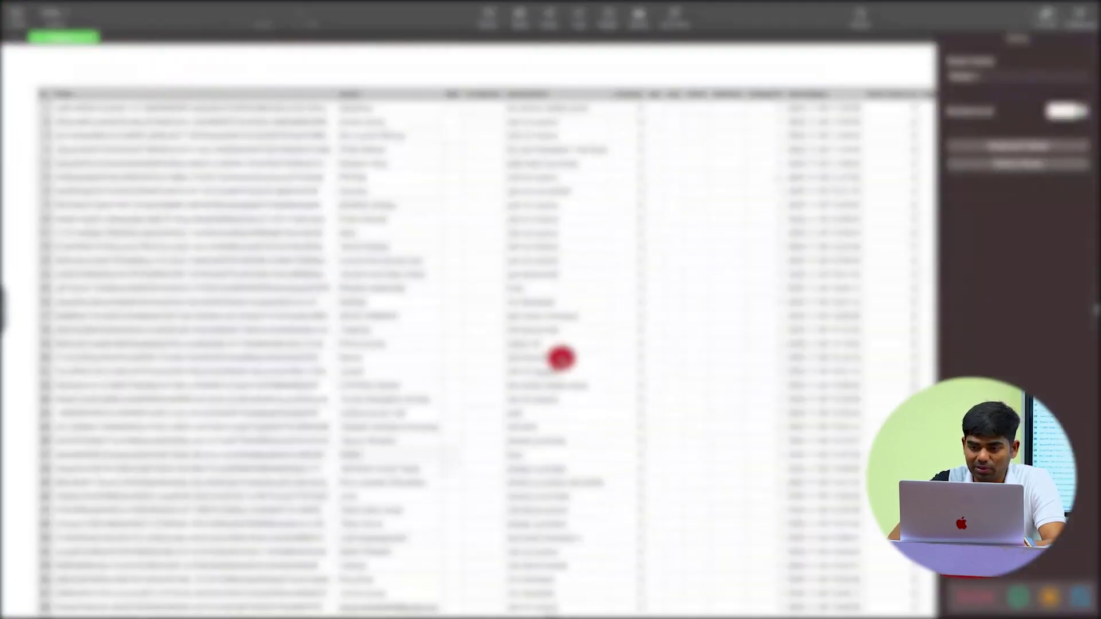
pyautogui.hscroll(15, 562, 357)
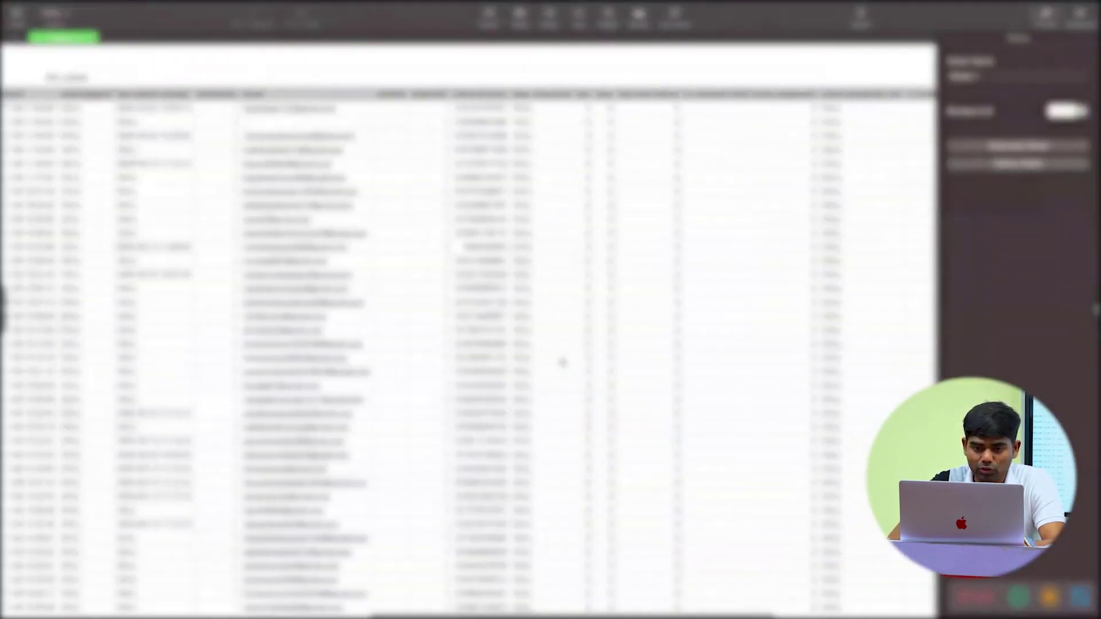
pyautogui.click(487, 100)
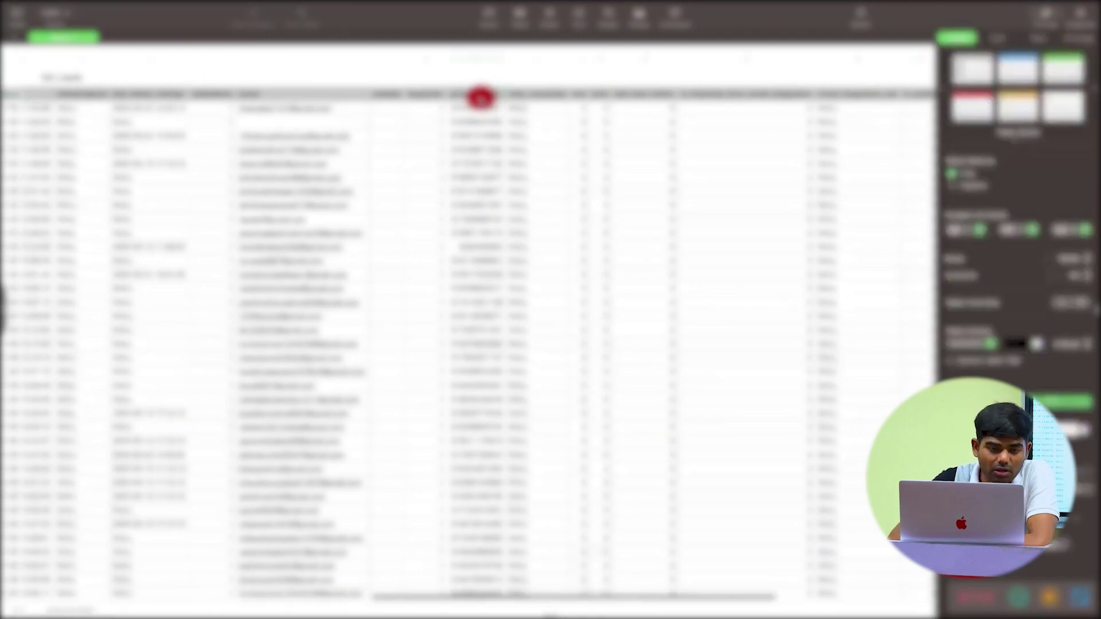
pyautogui.hscroll(-5, 280, 119)
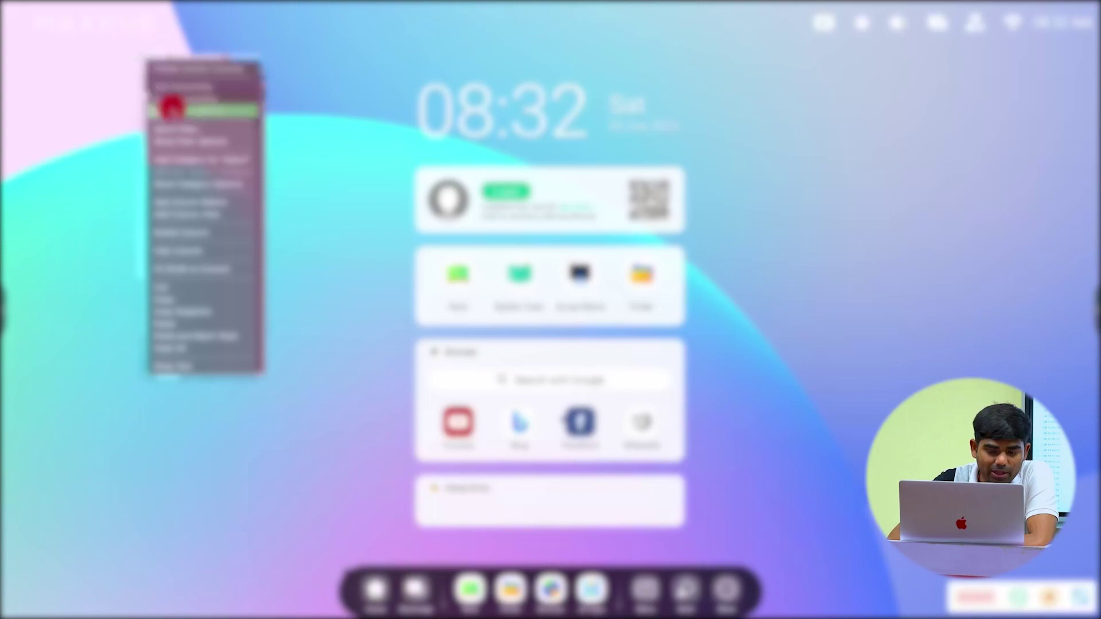
# - Quick-filter the column, toggling values until email rows show again, then close the filter
pyautogui.click(179, 122)
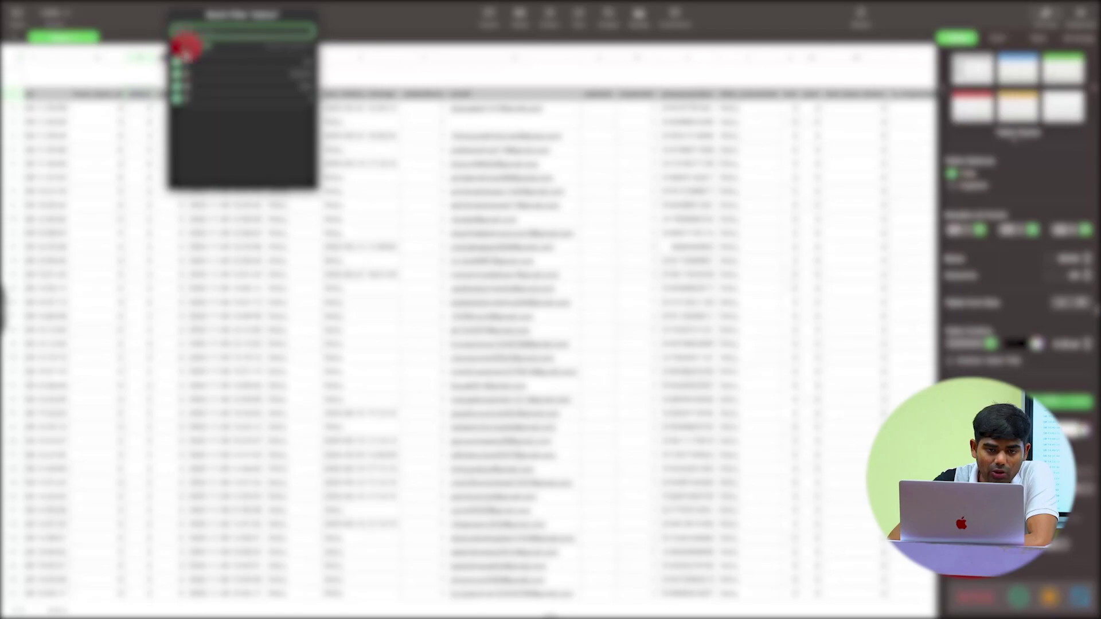
pyautogui.click(178, 62)
pyautogui.click(178, 66)
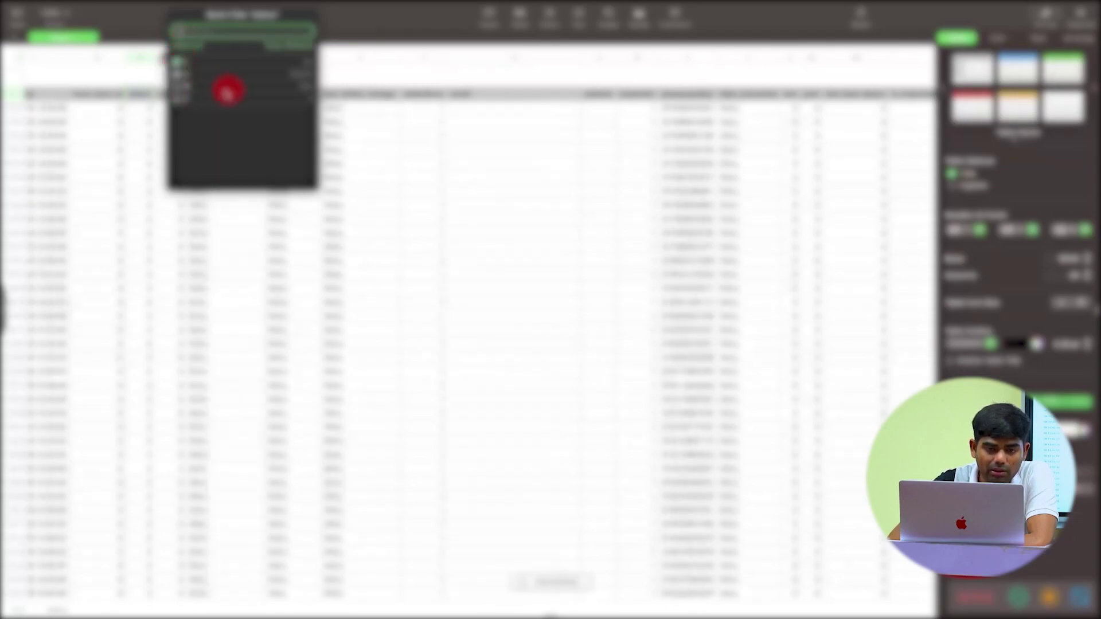
pyautogui.click(178, 74)
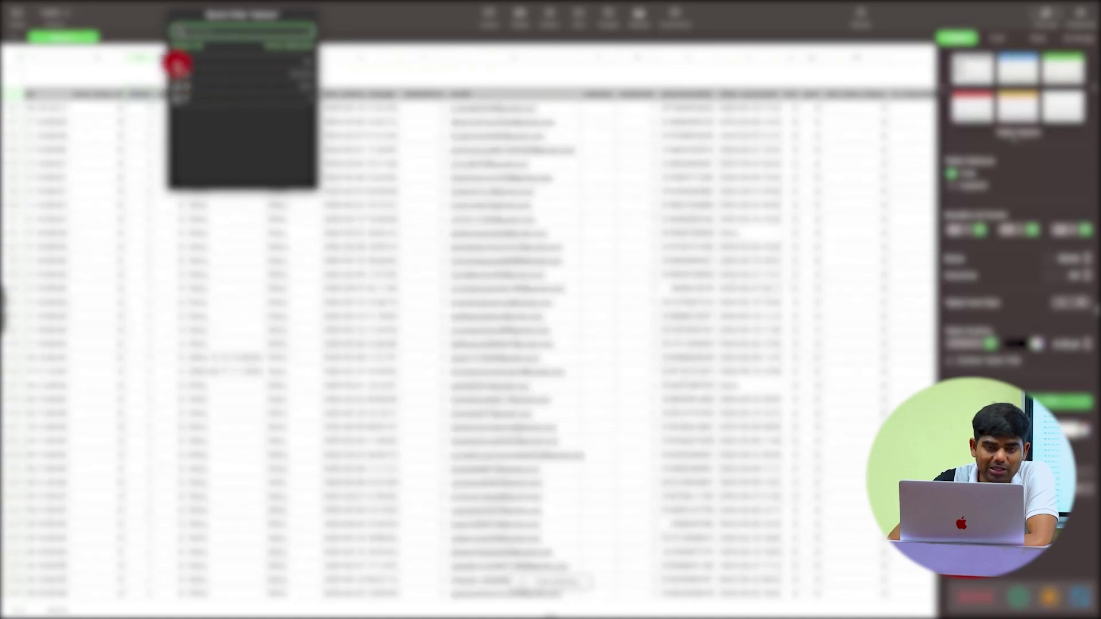
pyautogui.click(178, 65)
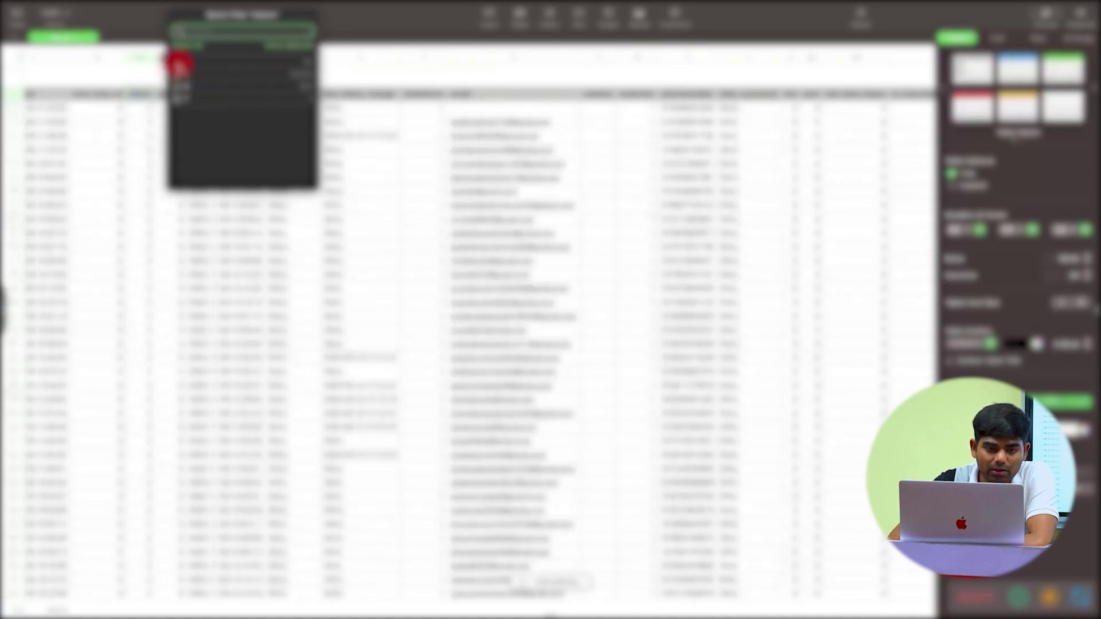
pyautogui.click(179, 67)
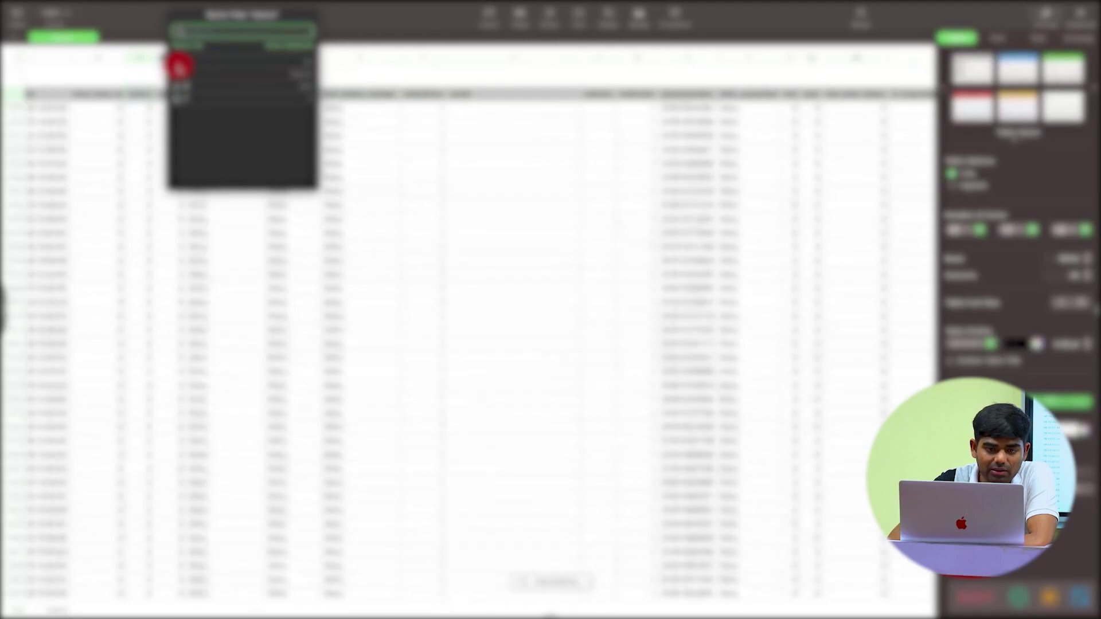
pyautogui.write('a')
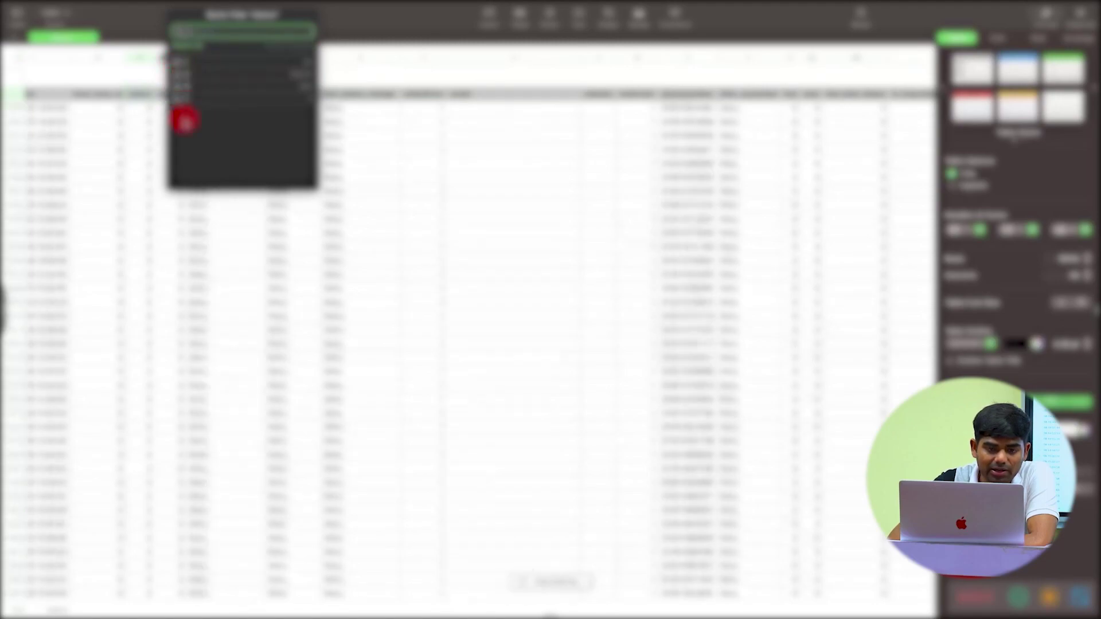
pyautogui.click(178, 65)
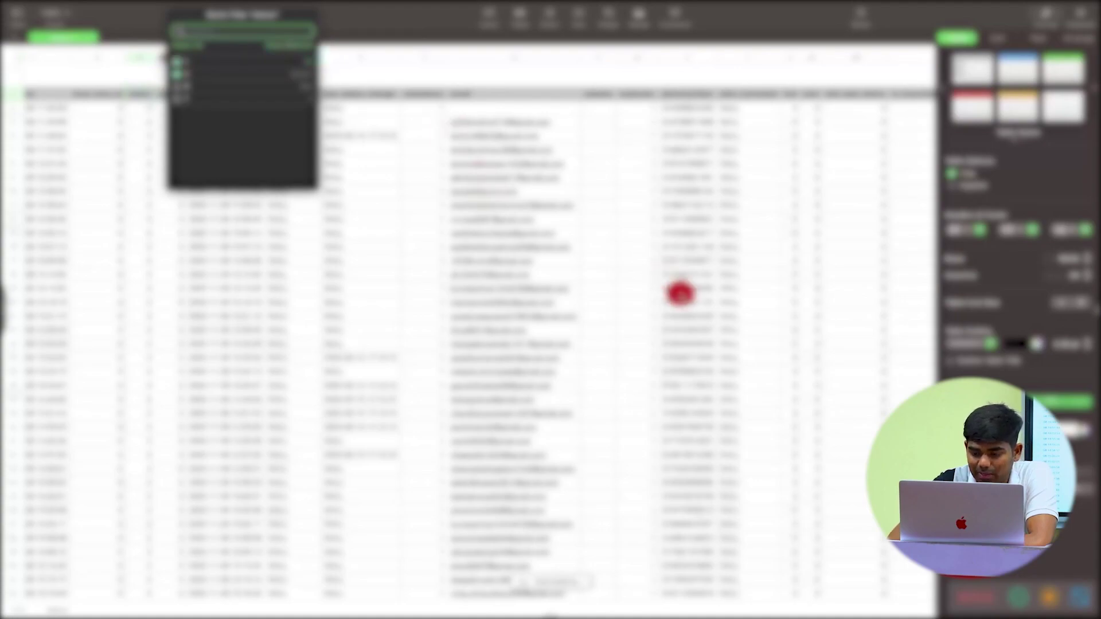
pyautogui.click(683, 106)
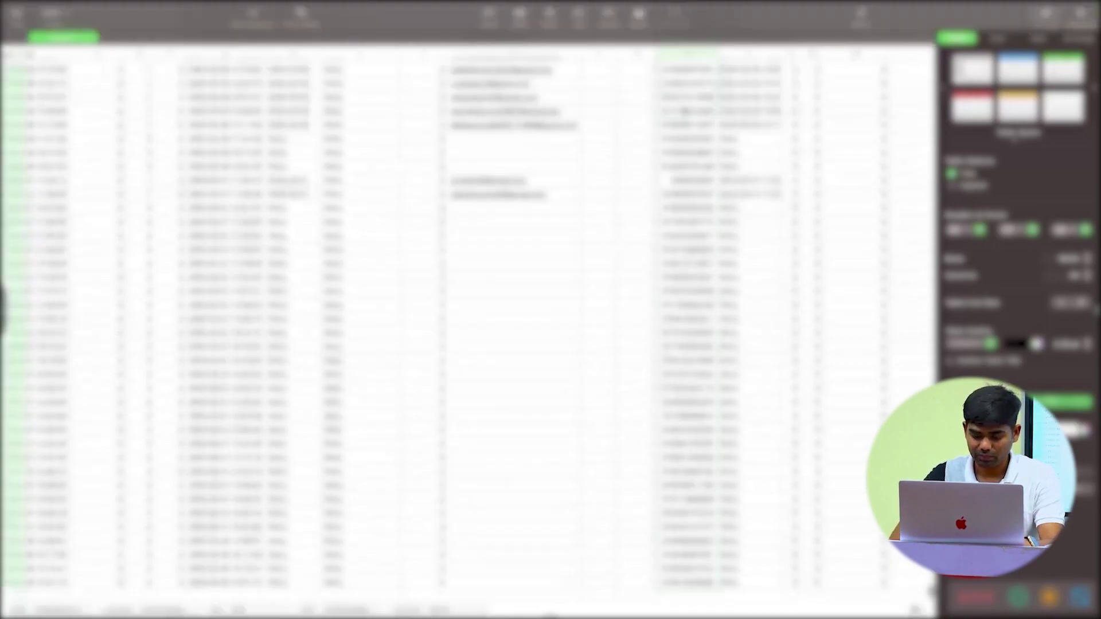
pyautogui.click(709, 181)
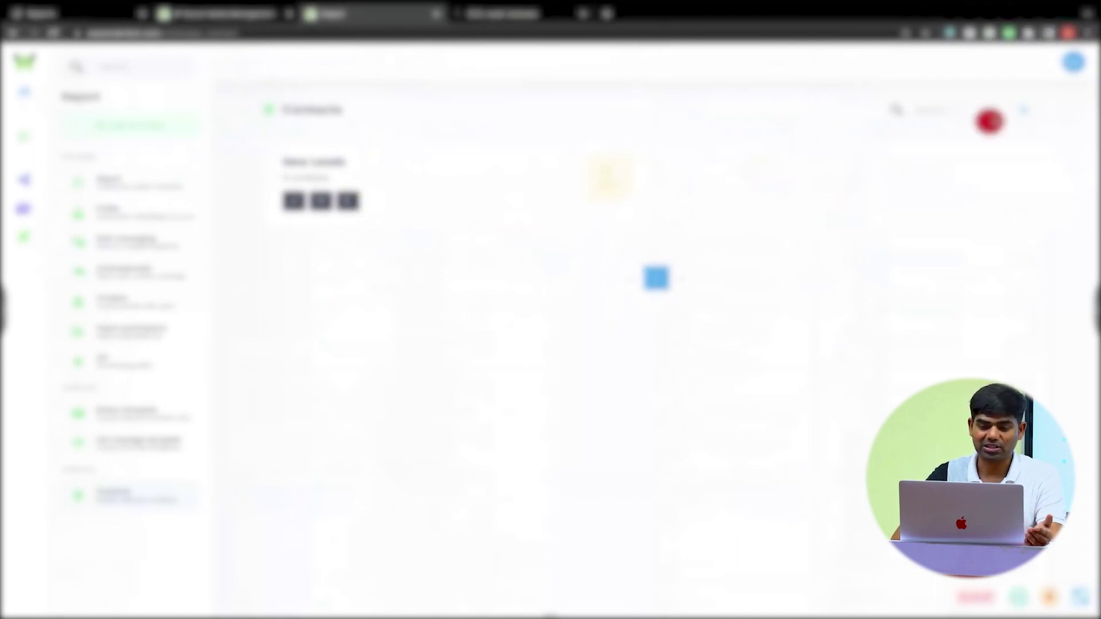
# - Create and save a second contact group, Paid Users, on the Contacts page
pyautogui.click(1025, 107)
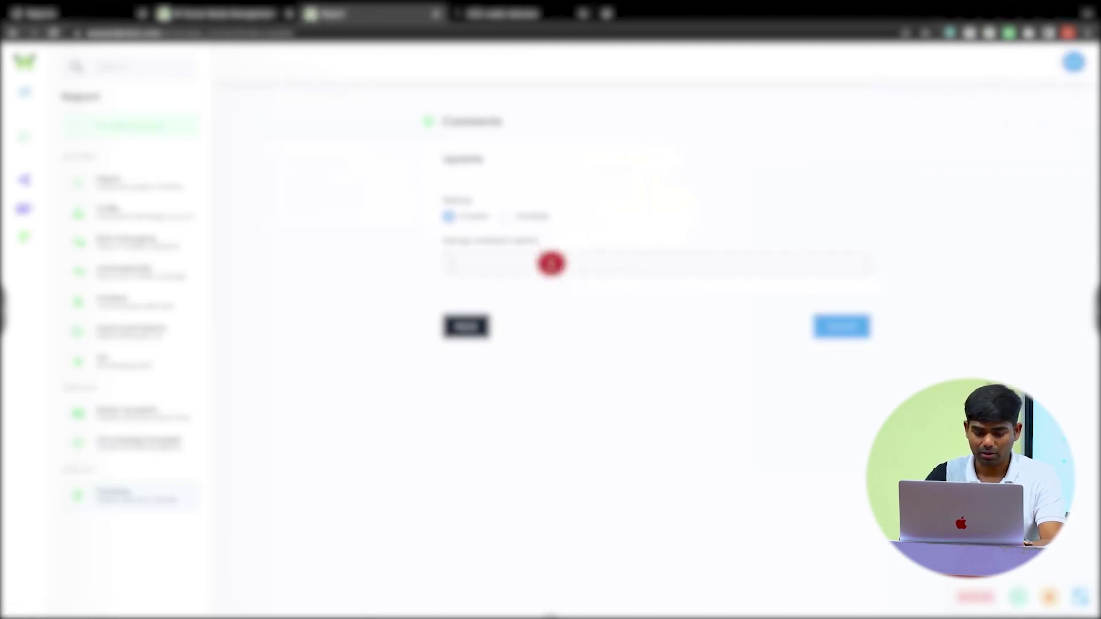
pyautogui.write('contacts')
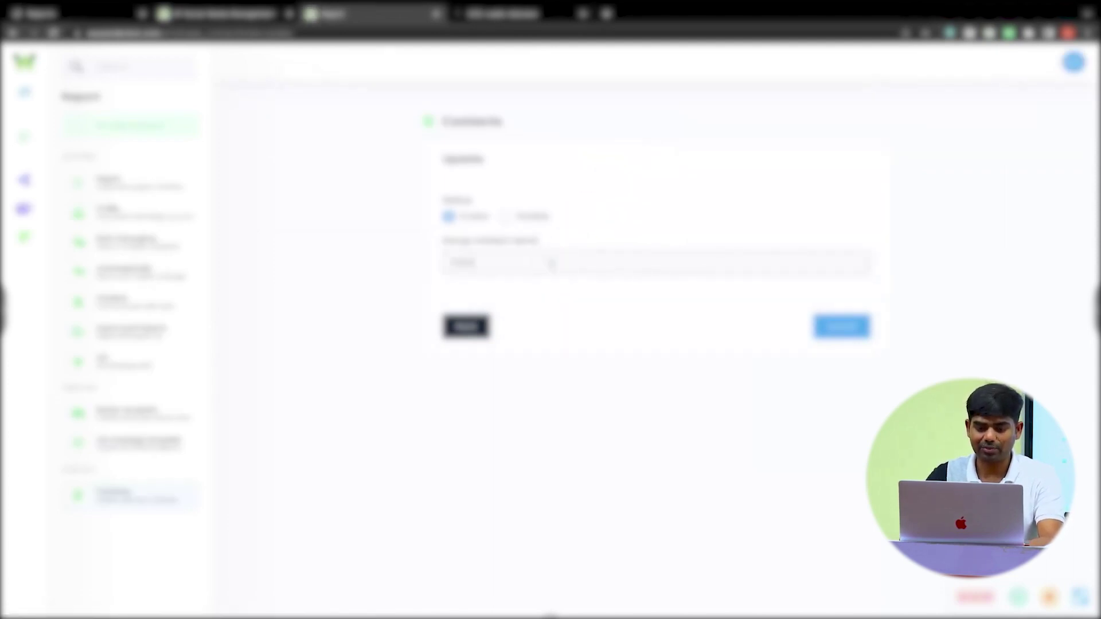
pyautogui.press('Return')
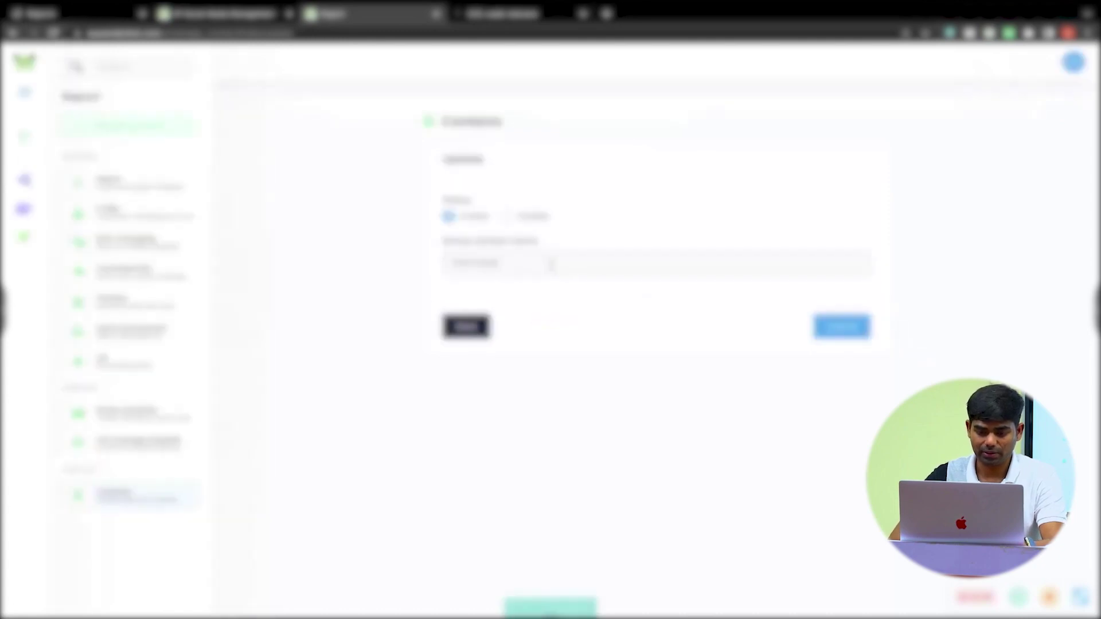
pyautogui.click(889, 360)
pyautogui.click(841, 334)
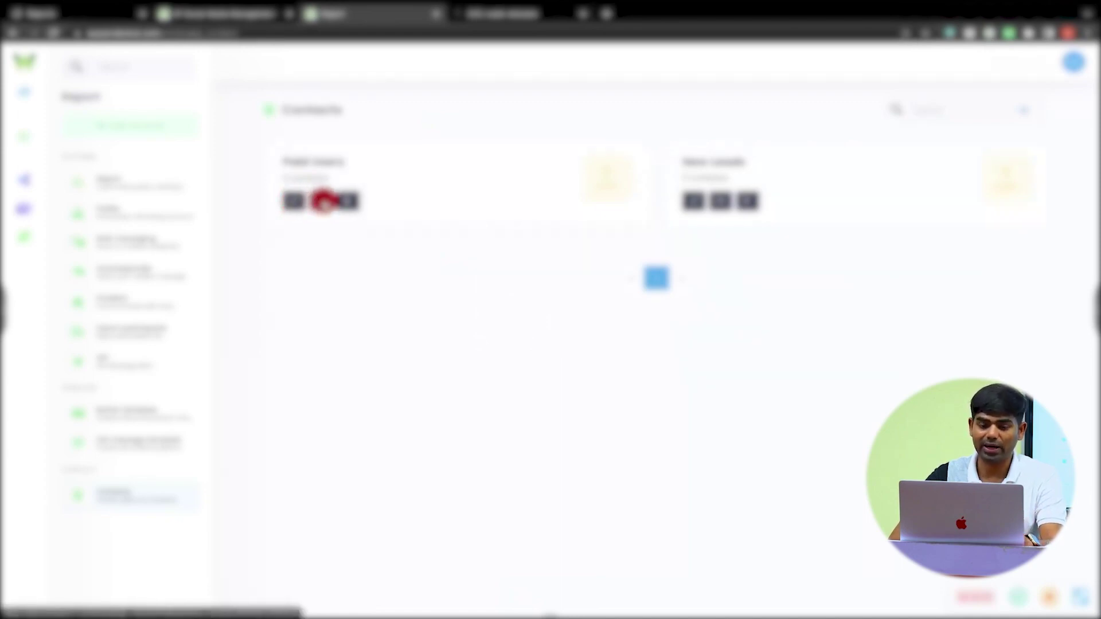
# - Open the Import contact dialog for Paid Users and switch to Via Form entry
pyautogui.click(320, 200)
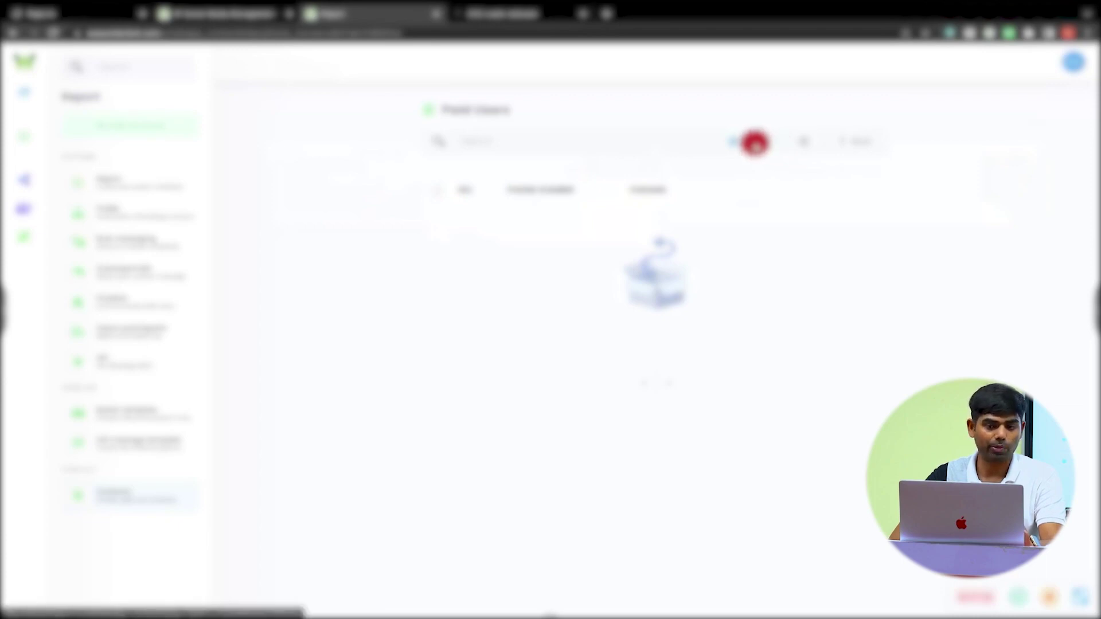
pyautogui.click(755, 143)
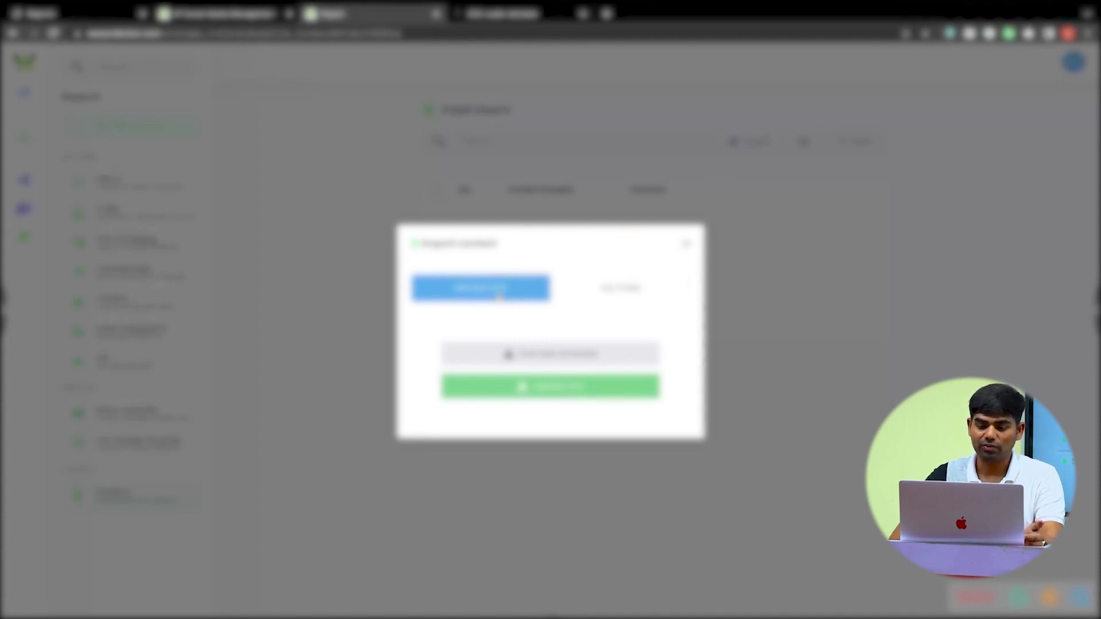
pyautogui.click(556, 360)
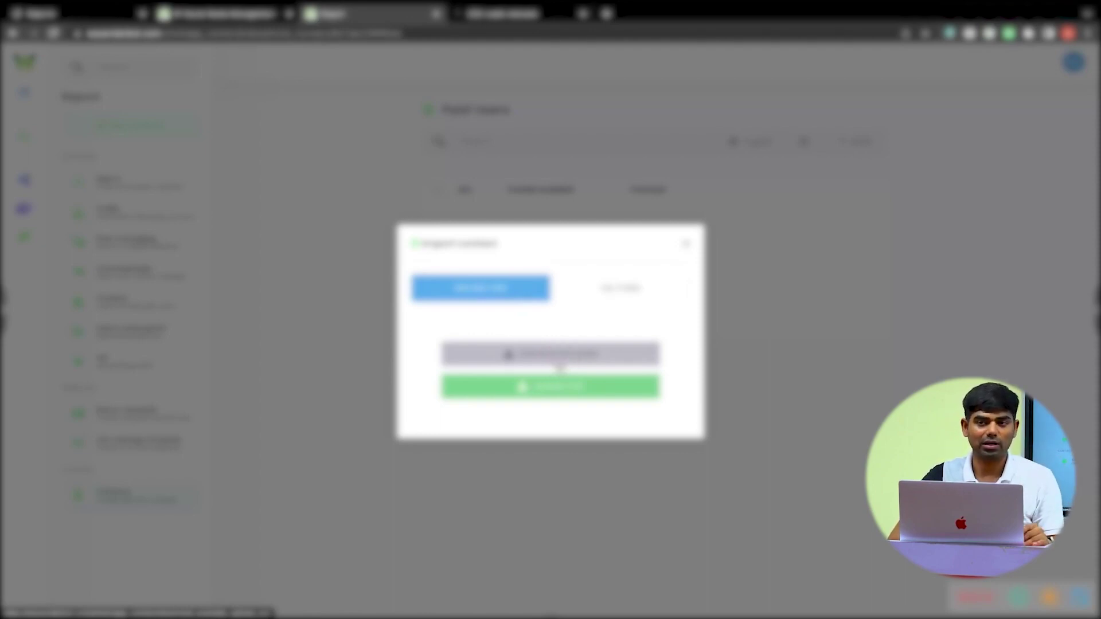
pyautogui.click(635, 285)
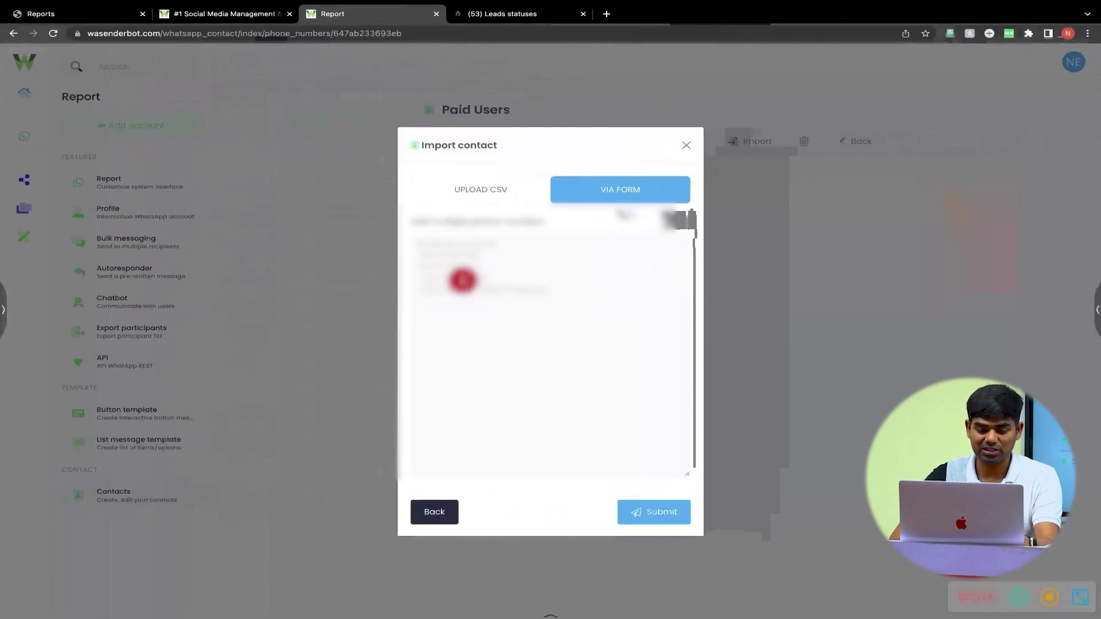
# - Paste the phone number list into the import box and check it against the users list
pyautogui.click(463, 281)
pyautogui.press('super+v')
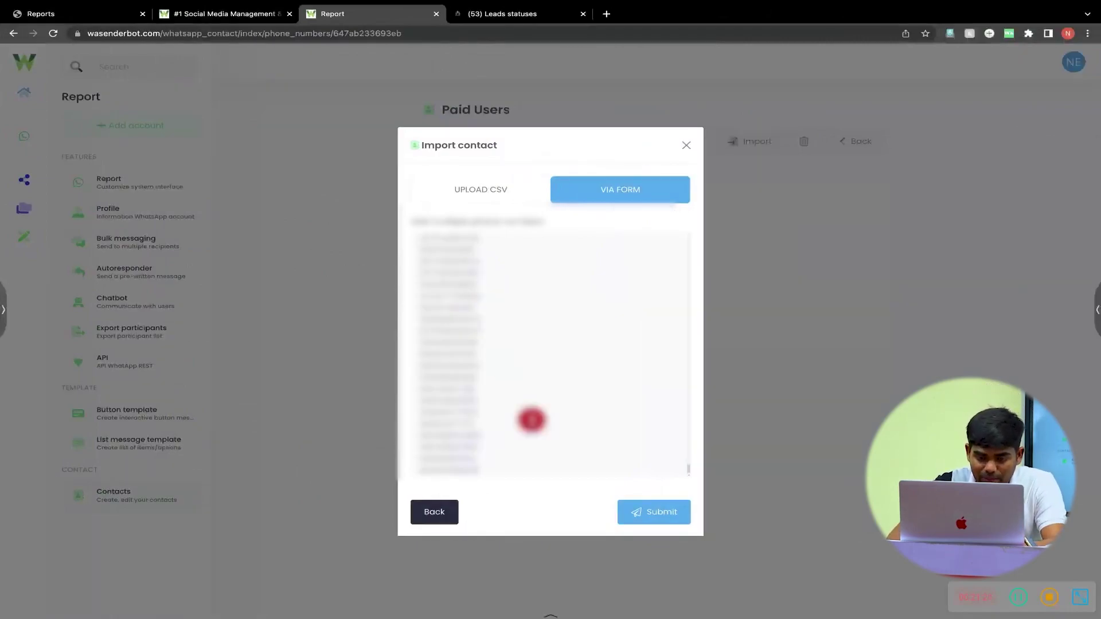
pyautogui.scroll(-1, 468, 315)
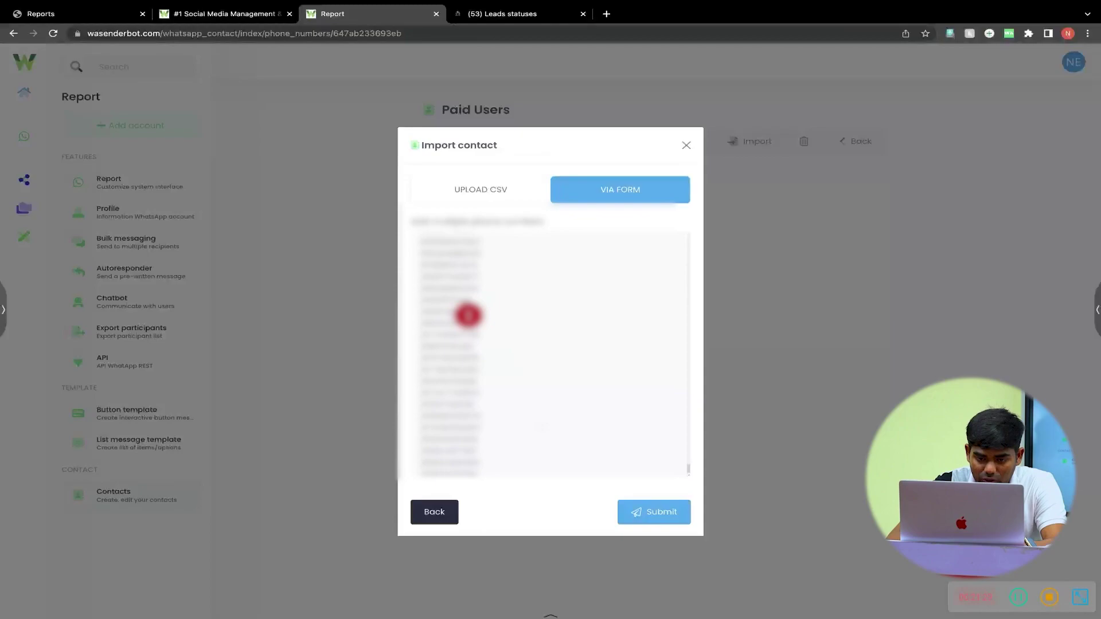
pyautogui.scroll(-1, 468, 316)
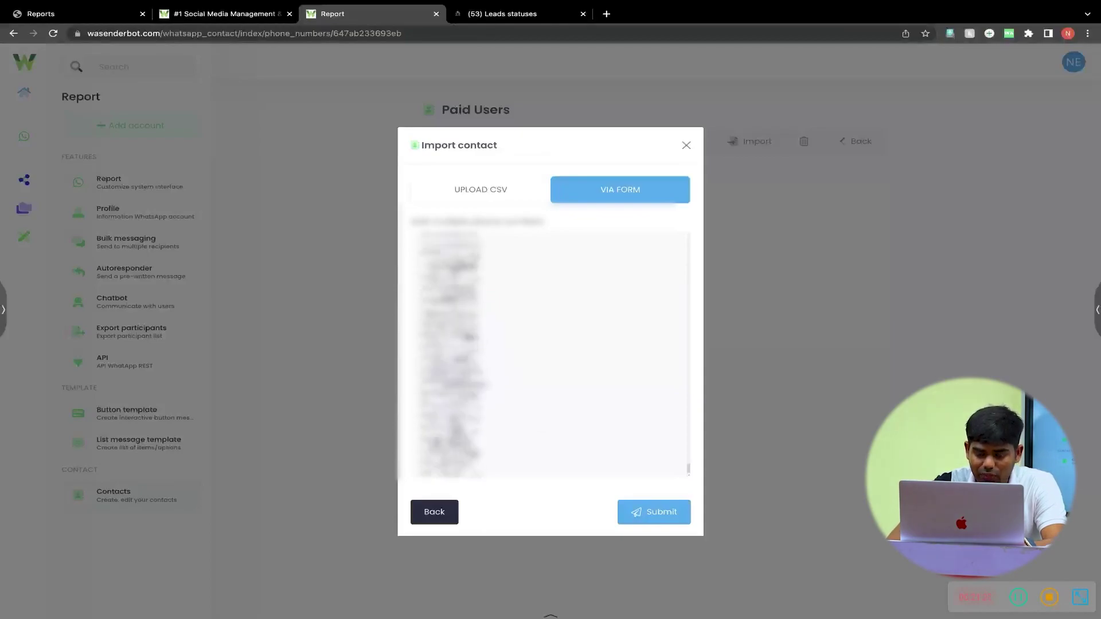
pyautogui.hotkey('ctrl', 'Left')
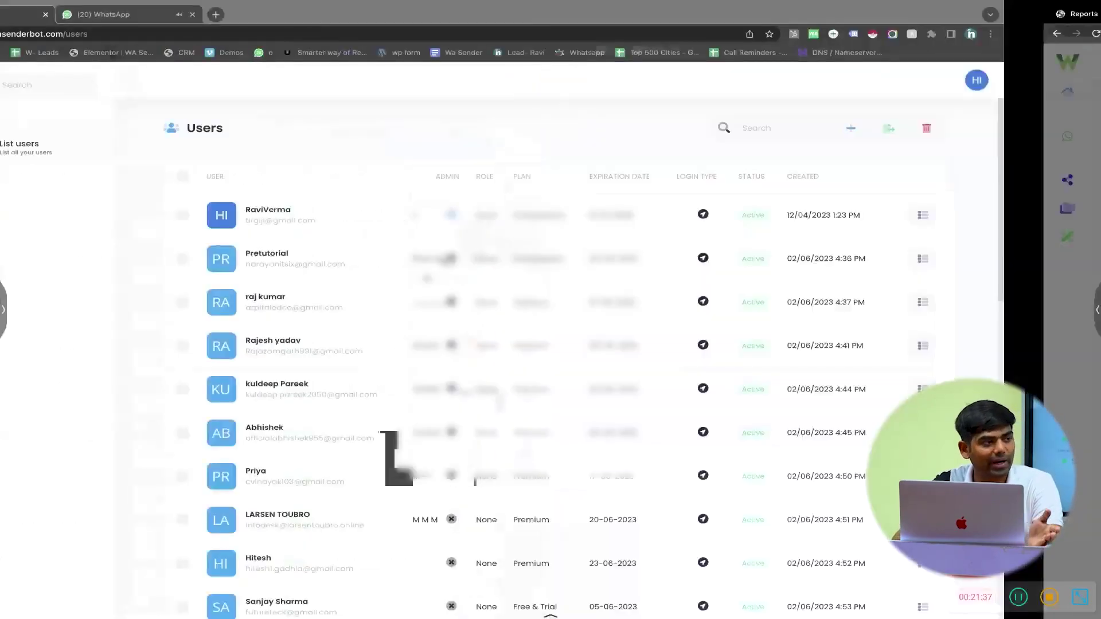
pyautogui.hotkey('ctrl', 'Right')
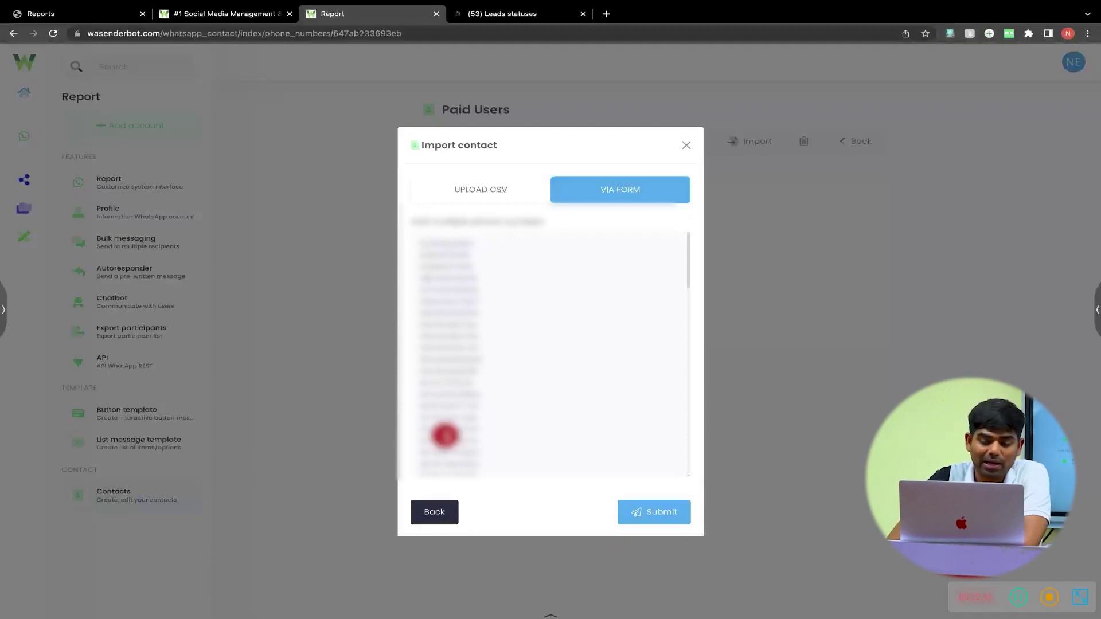
pyautogui.scroll(-5, 445, 436)
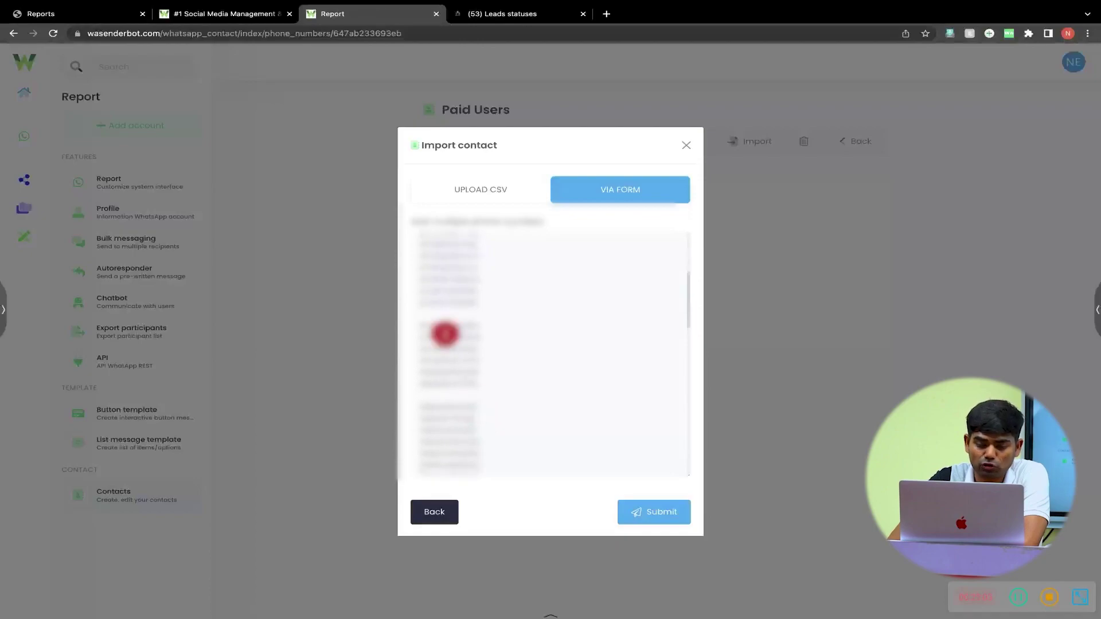
pyautogui.scroll(-1, 433, 314)
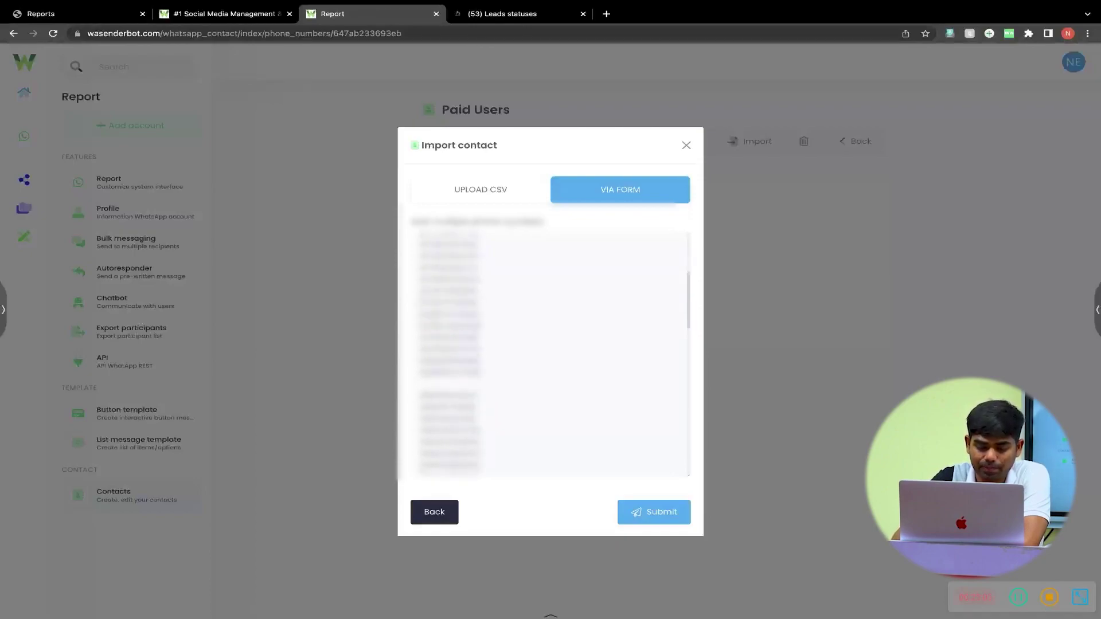
# - Fill the empty line with a number, review the list, and submit the import
pyautogui.press('super+v')
pyautogui.scroll(-3, 434, 314)
pyautogui.scroll(-2, 457, 462)
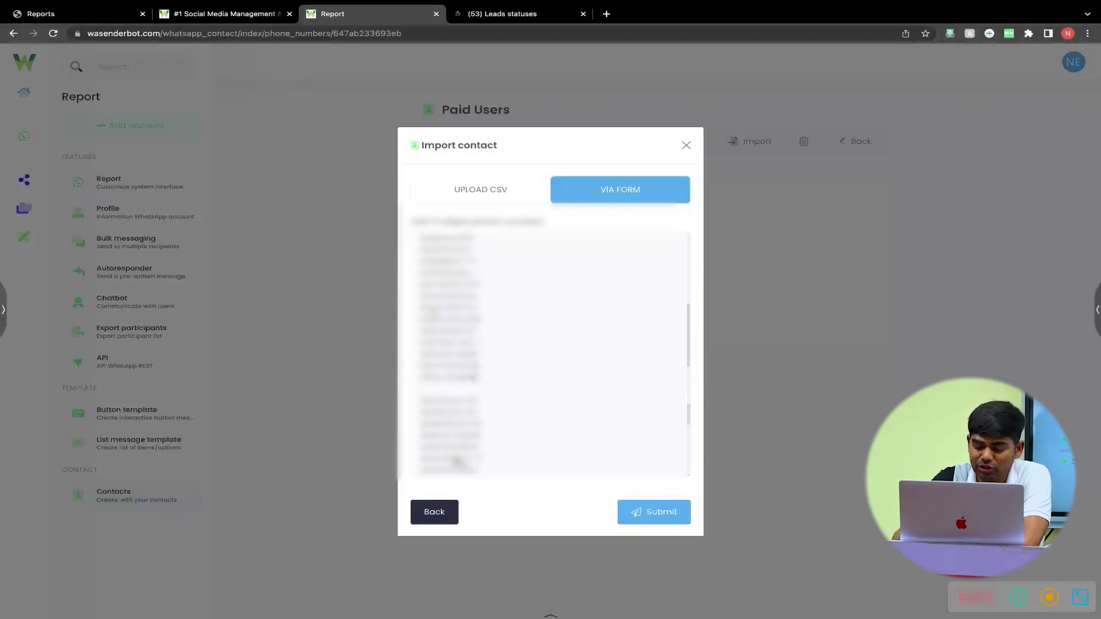
pyautogui.scroll(-2, 457, 462)
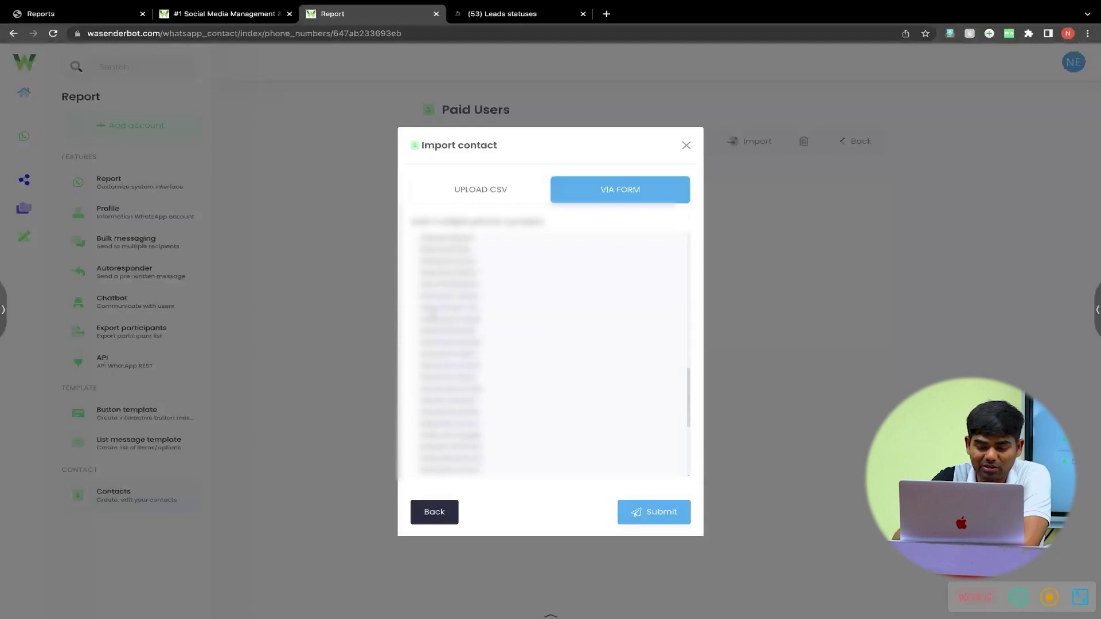
pyautogui.scroll(-3, 434, 314)
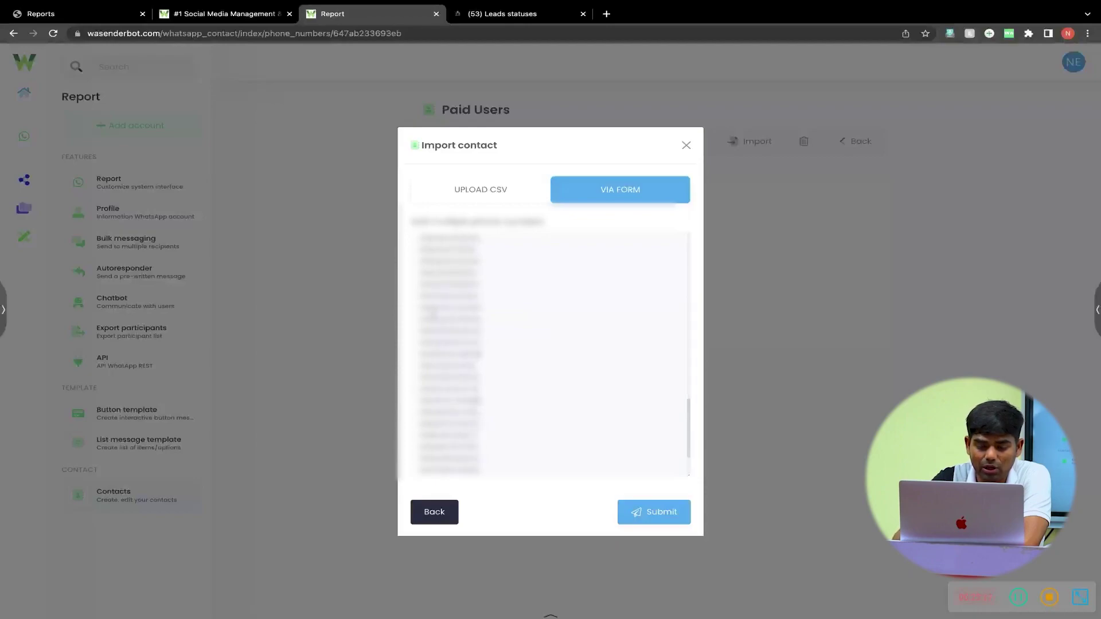
pyautogui.scroll(-2, 434, 315)
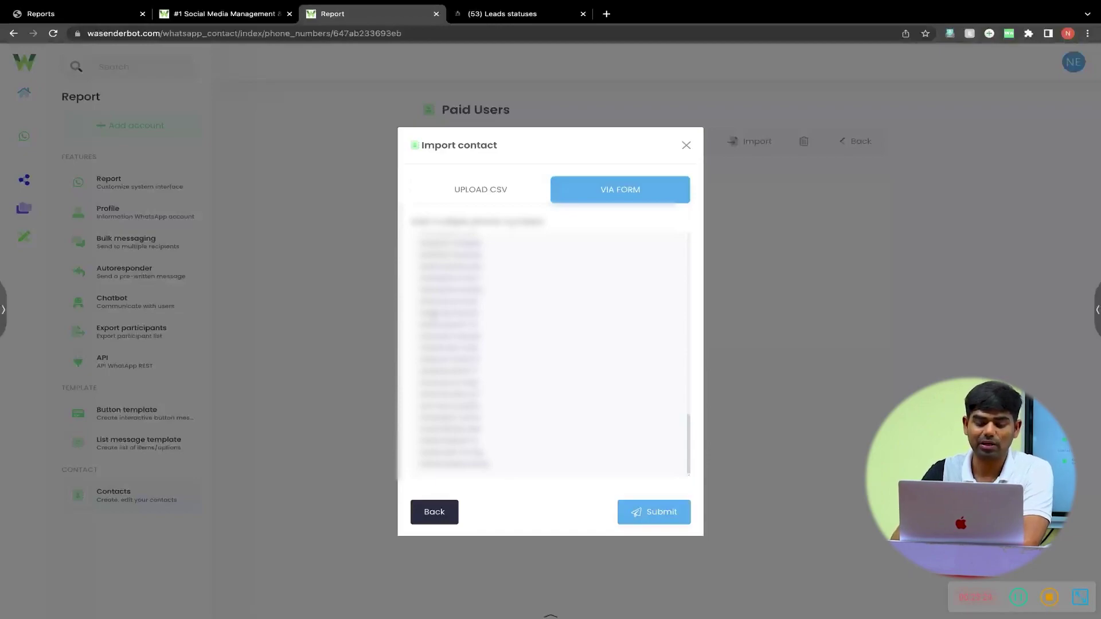
pyautogui.scroll(2, 434, 314)
pyautogui.scroll(2, 434, 314)
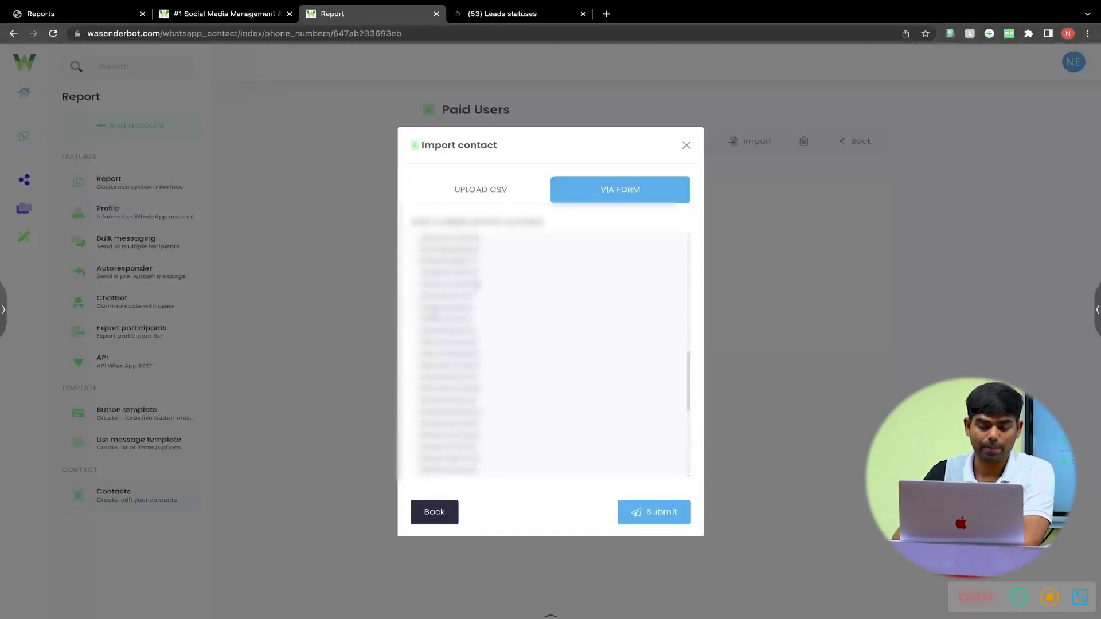
pyautogui.scroll(2, 434, 314)
pyautogui.scroll(2, 434, 314)
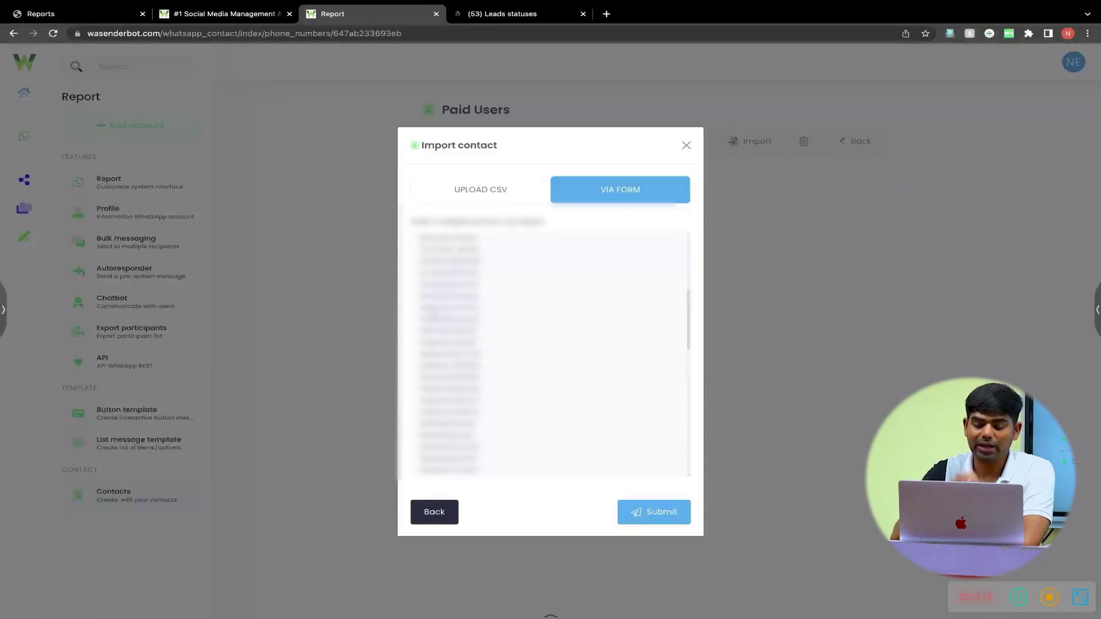
pyautogui.scroll(2, 434, 314)
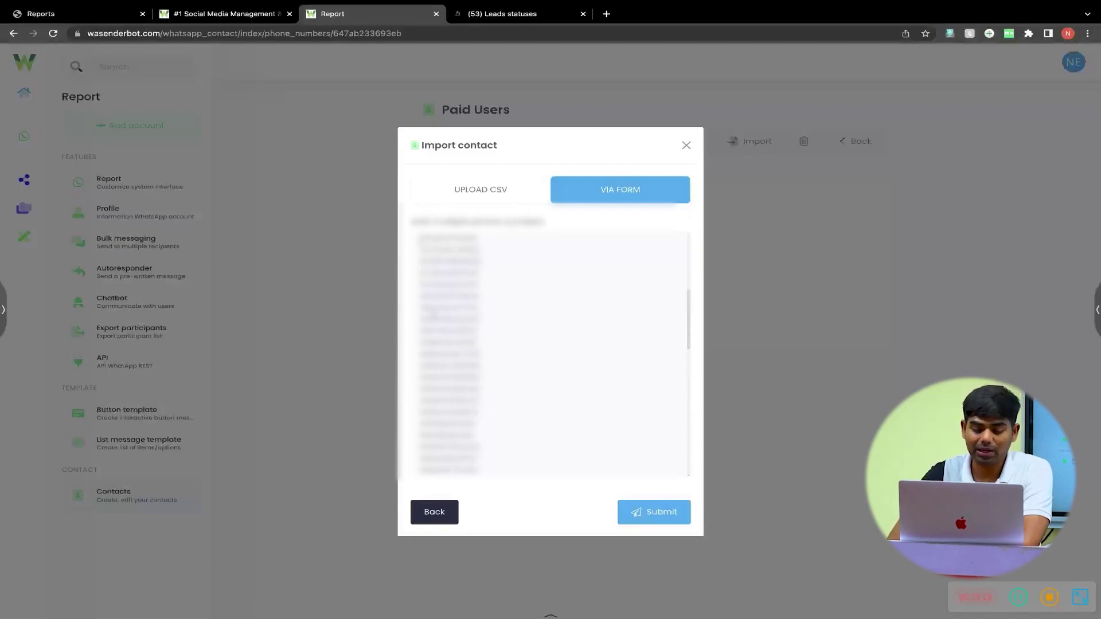
pyautogui.click(665, 513)
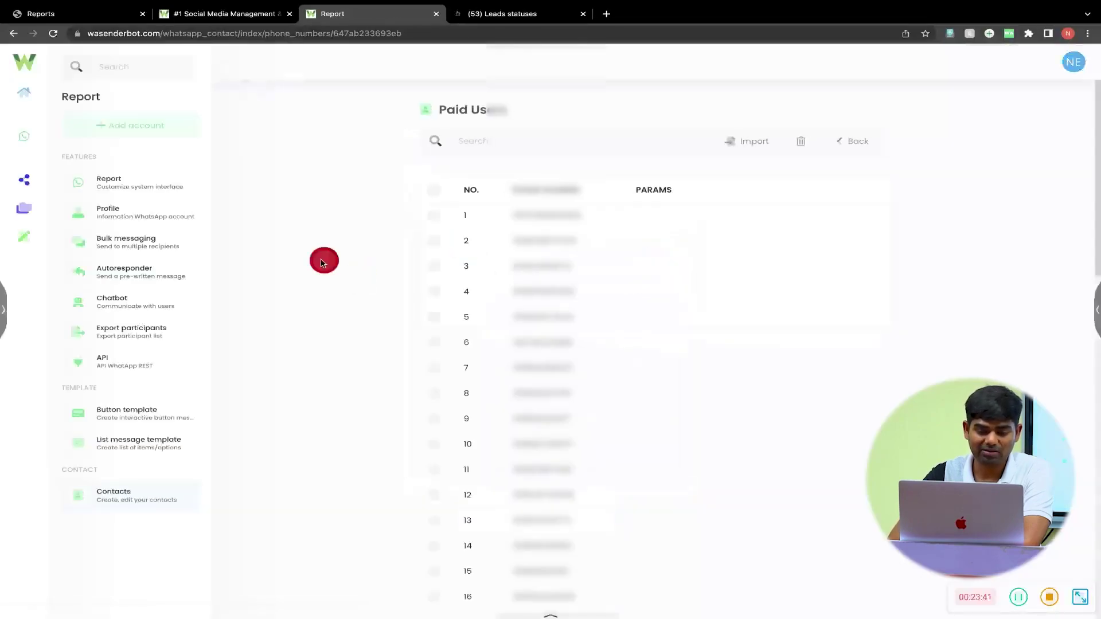
# - Open the Contacts overview, where Paid Users shows 85 contacts and New Leads shows 0
pyautogui.scroll(-10, 587, 369)
pyautogui.scroll(10, 587, 368)
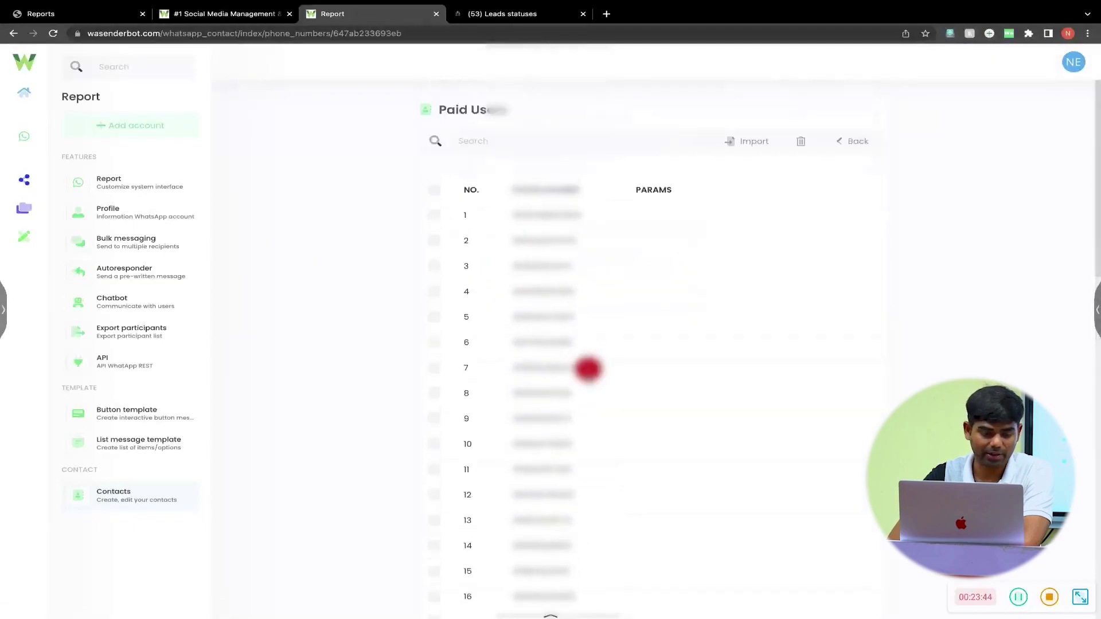
pyautogui.click(136, 498)
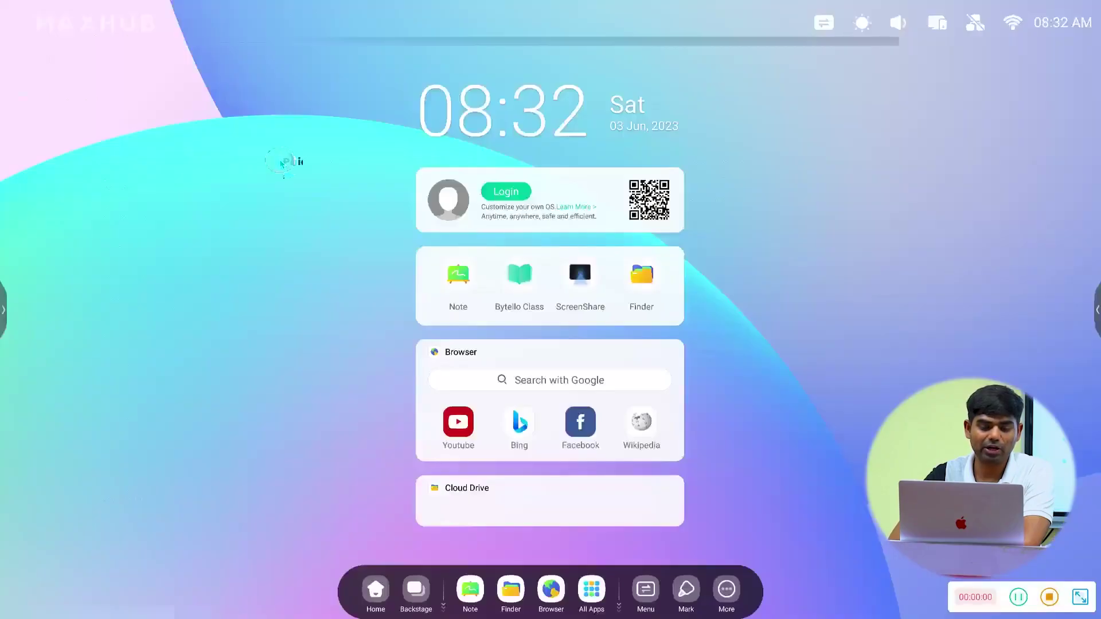
pyautogui.moveTo(287, 162); pyautogui.dragTo(357, 182)
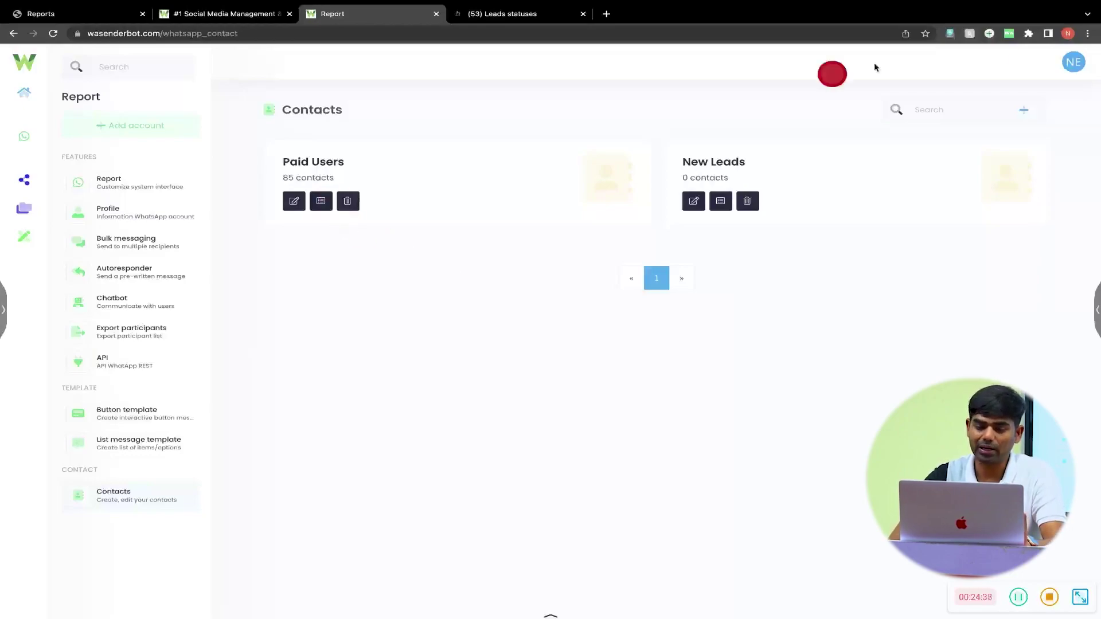
# - Open the Paid Users list, look at the Import Via Form option, and close it without importing
pyautogui.click(321, 201)
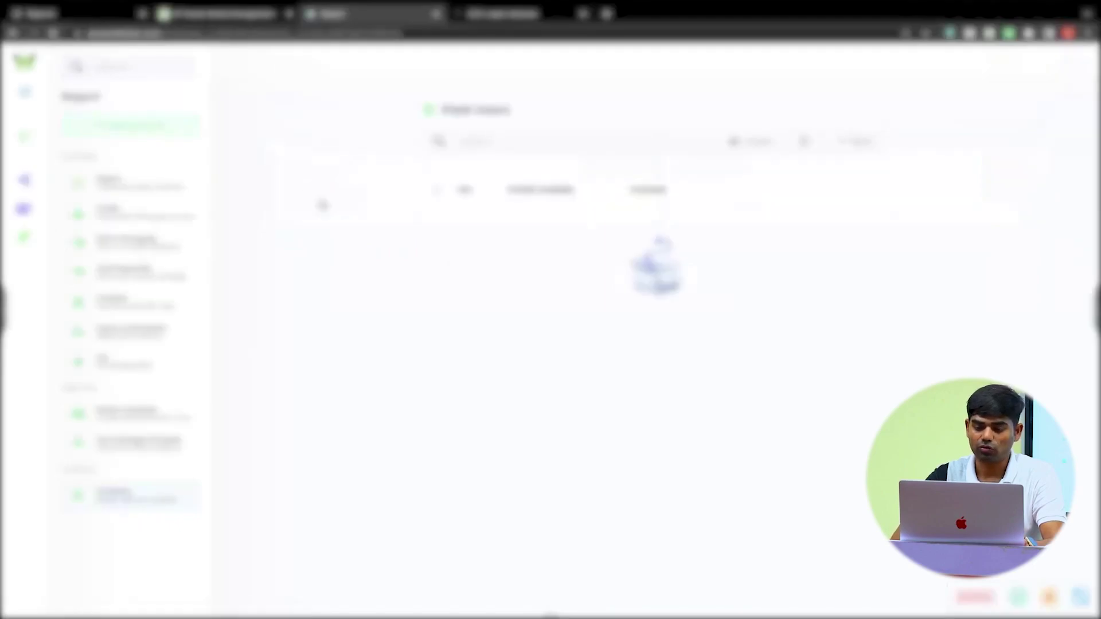
pyautogui.click(757, 145)
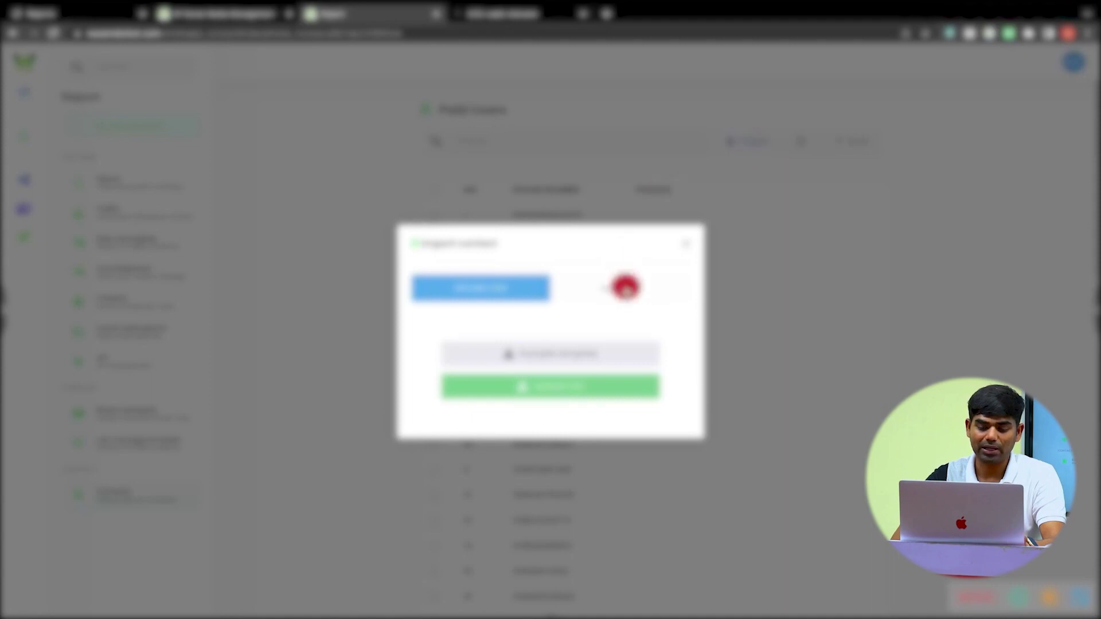
pyautogui.click(626, 288)
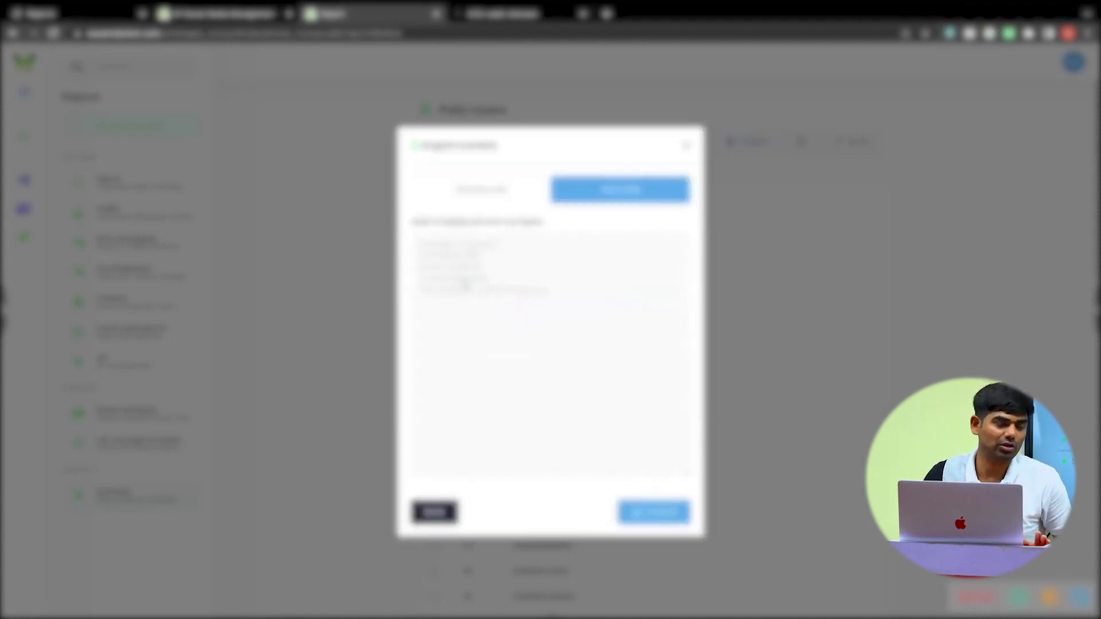
pyautogui.click(596, 192)
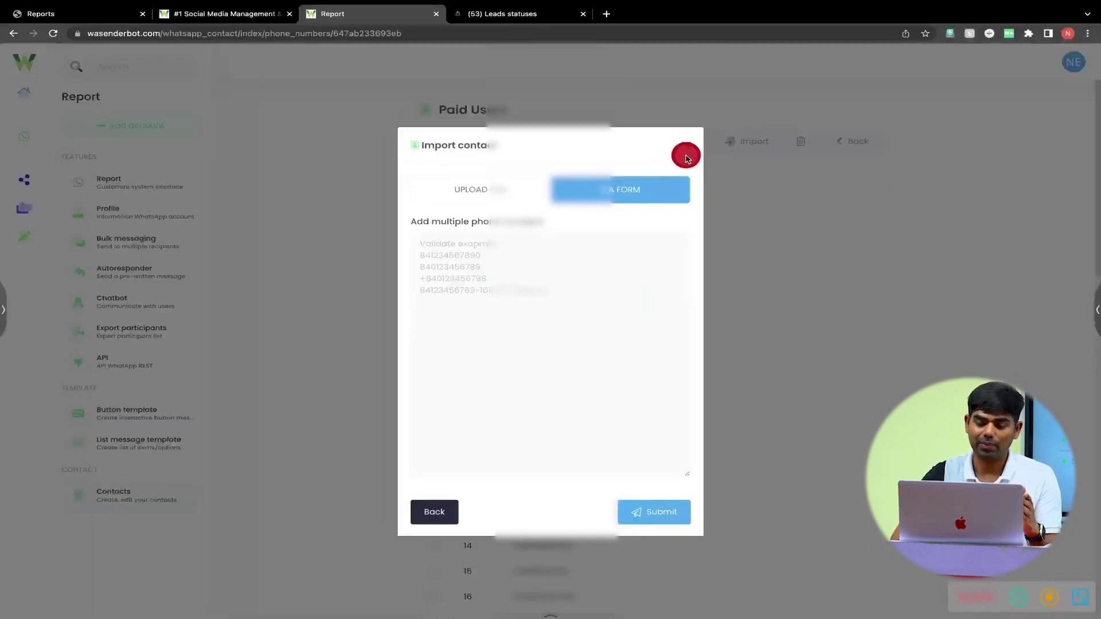
pyautogui.click(687, 157)
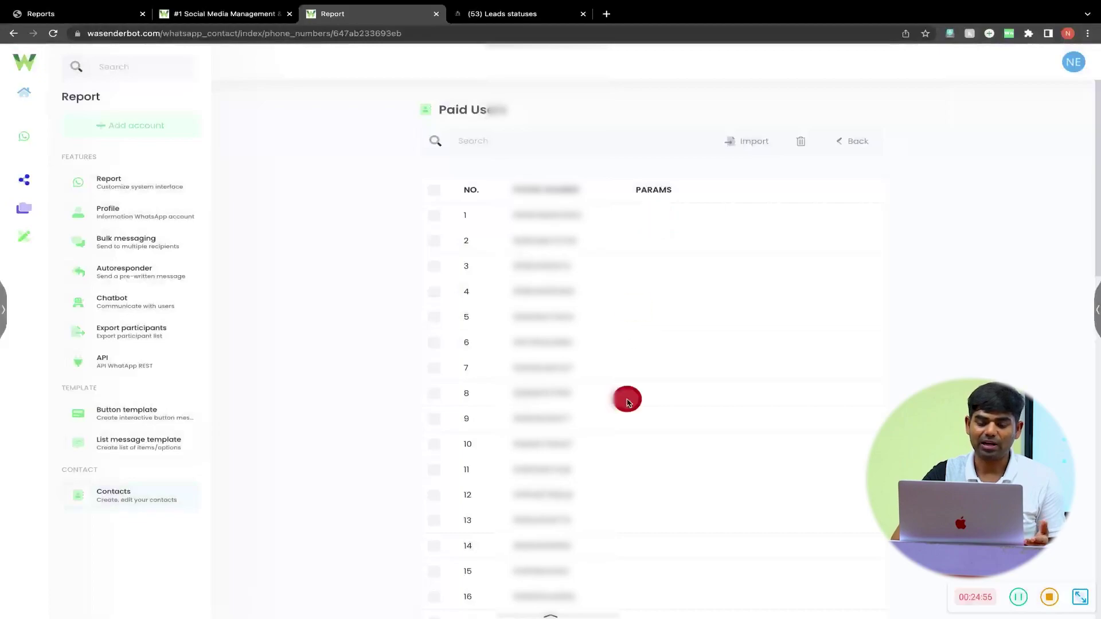
pyautogui.scroll(-5, 626, 401)
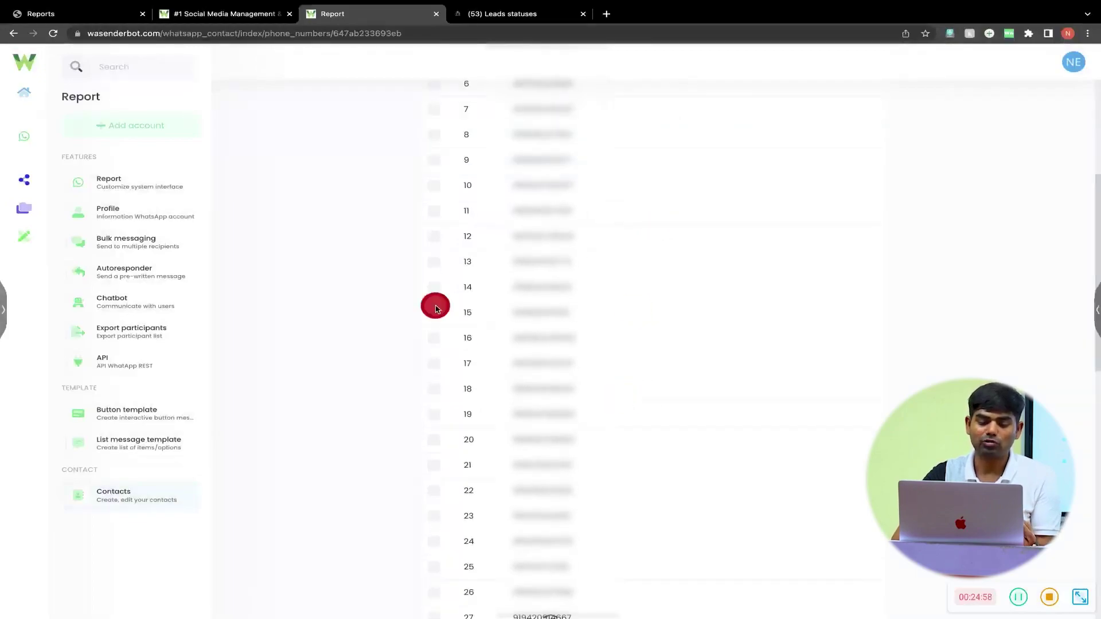
# - Delete the row-13 contact from Paid Users and return to Contacts, now showing 83 contacts
pyautogui.click(438, 265)
pyautogui.scroll(5, 519, 260)
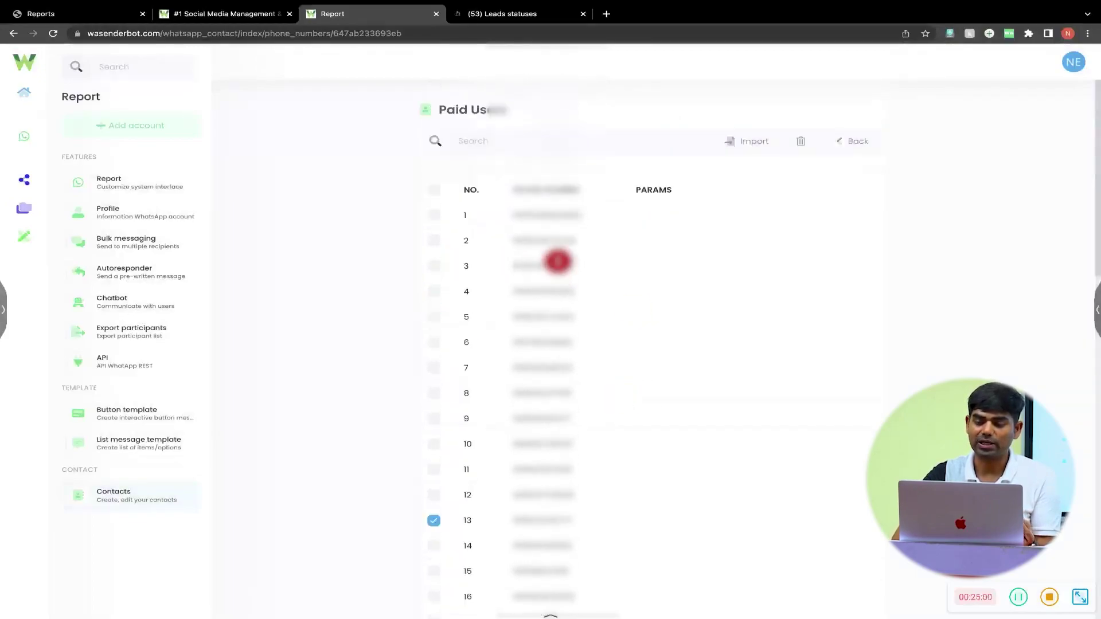
pyautogui.click(805, 145)
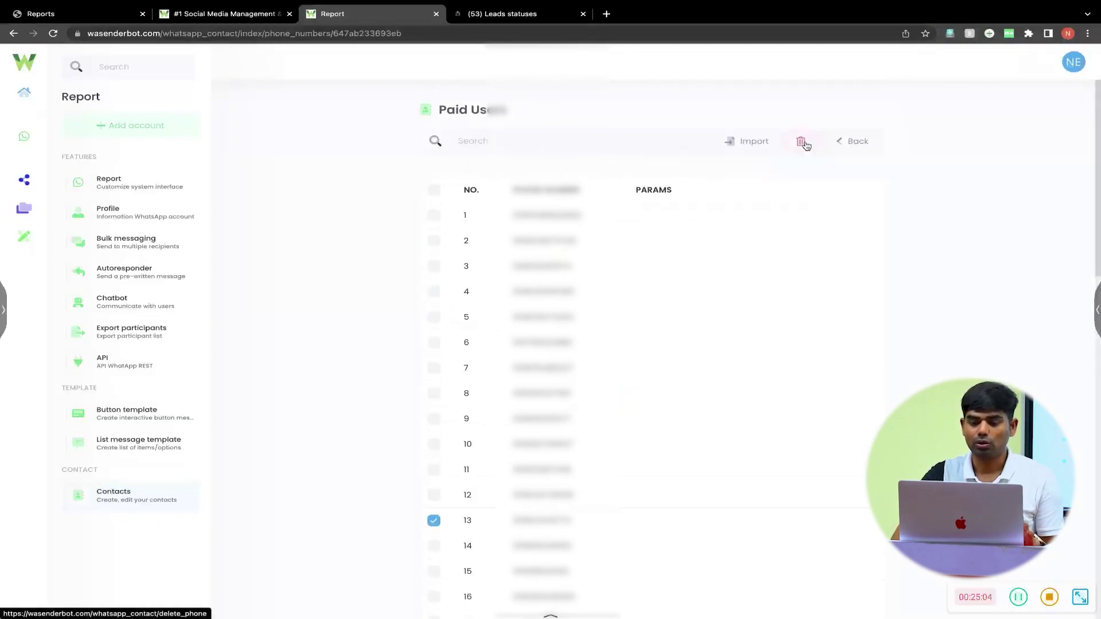
pyautogui.click(847, 143)
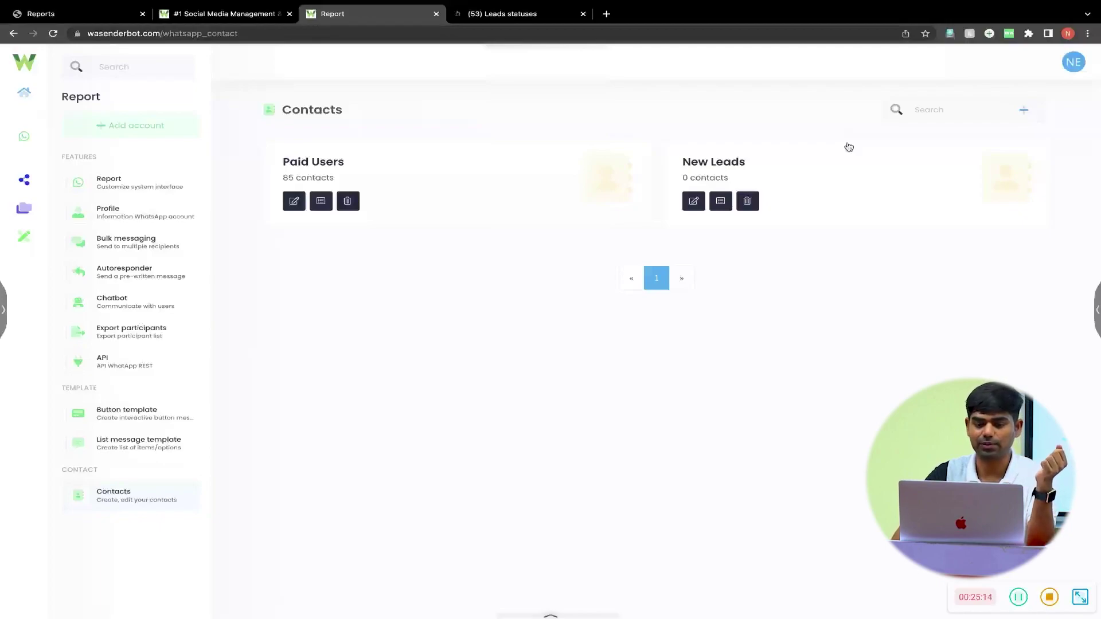
pyautogui.click(150, 499)
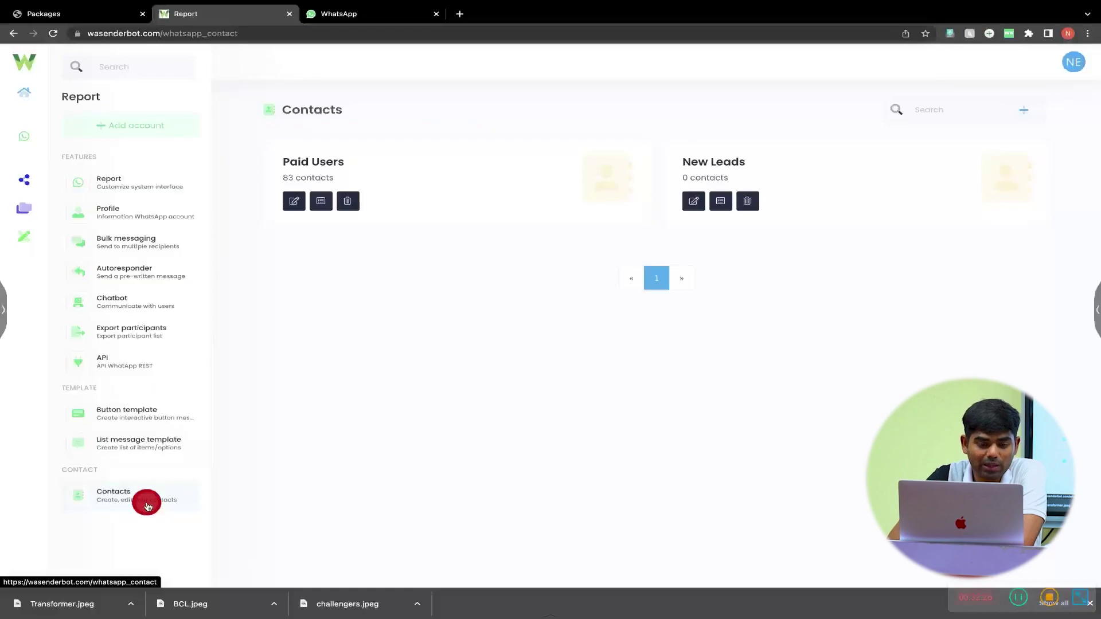
# - Bring up the Autoresponder page from the WA Sender Bot sidebar
pyautogui.click(127, 332)
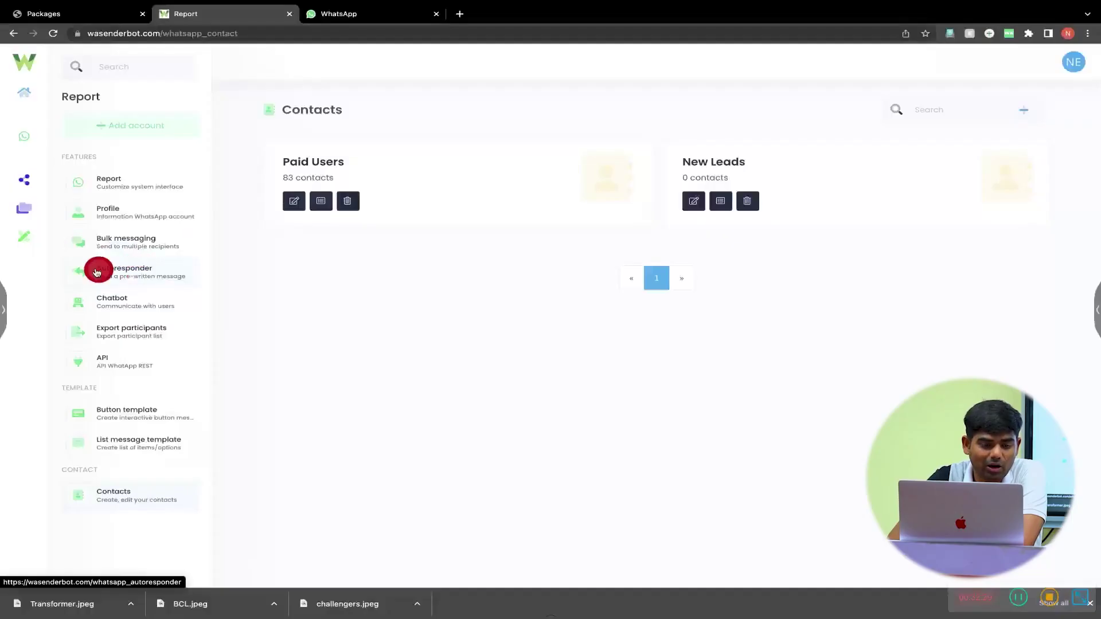
pyautogui.click(130, 270)
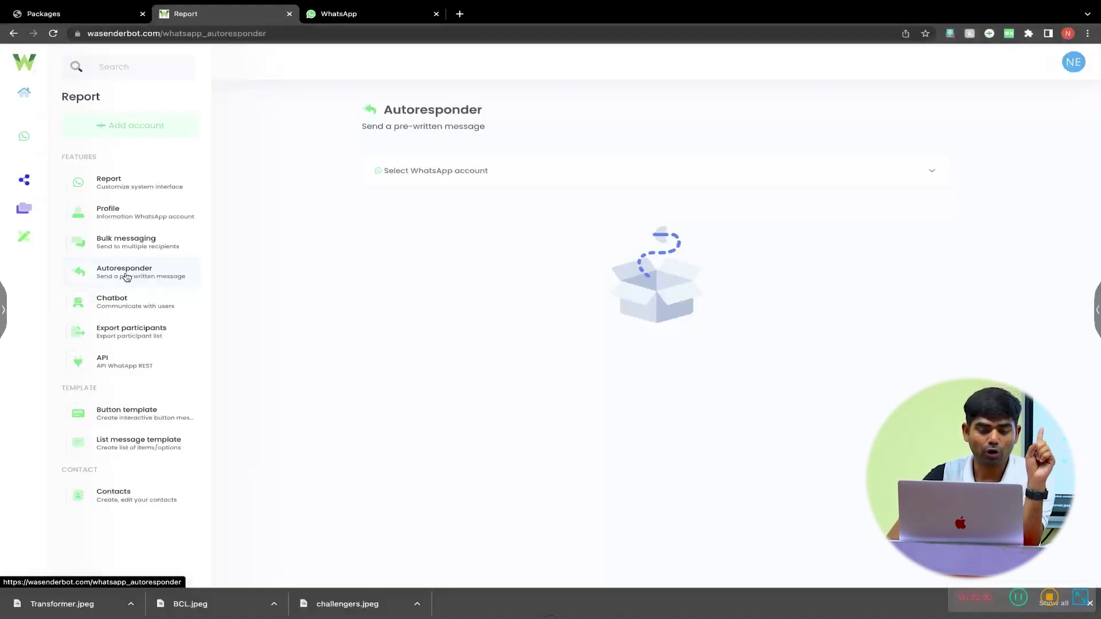
# - Choose the NEET Abhyas account, set Status to Enable and Sent to Individual, and focus the Caption box
pyautogui.click(445, 172)
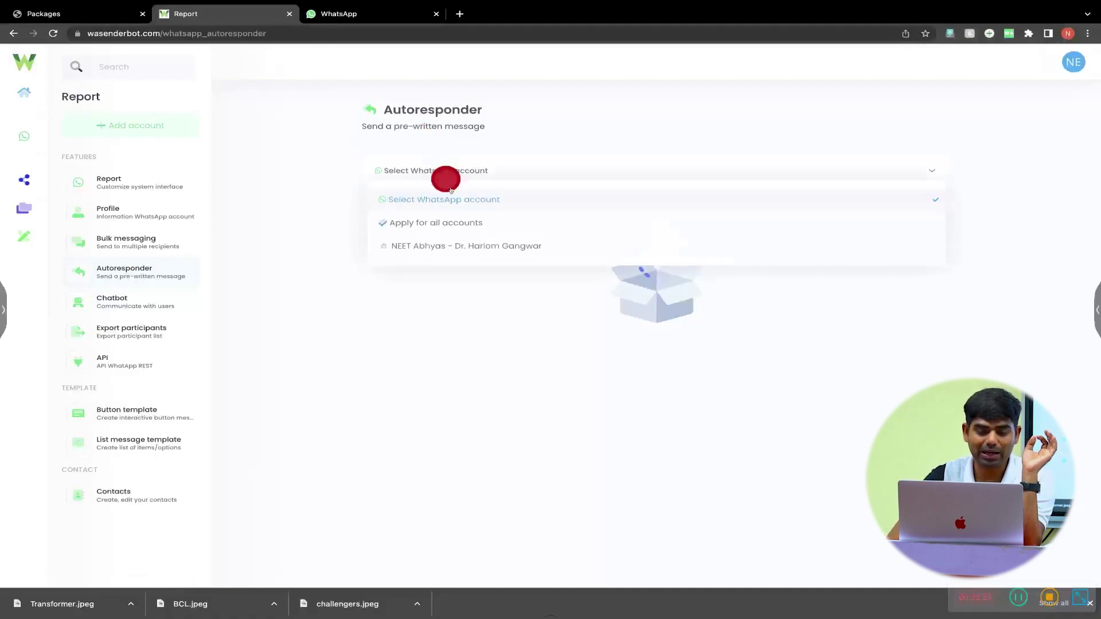
pyautogui.click(476, 251)
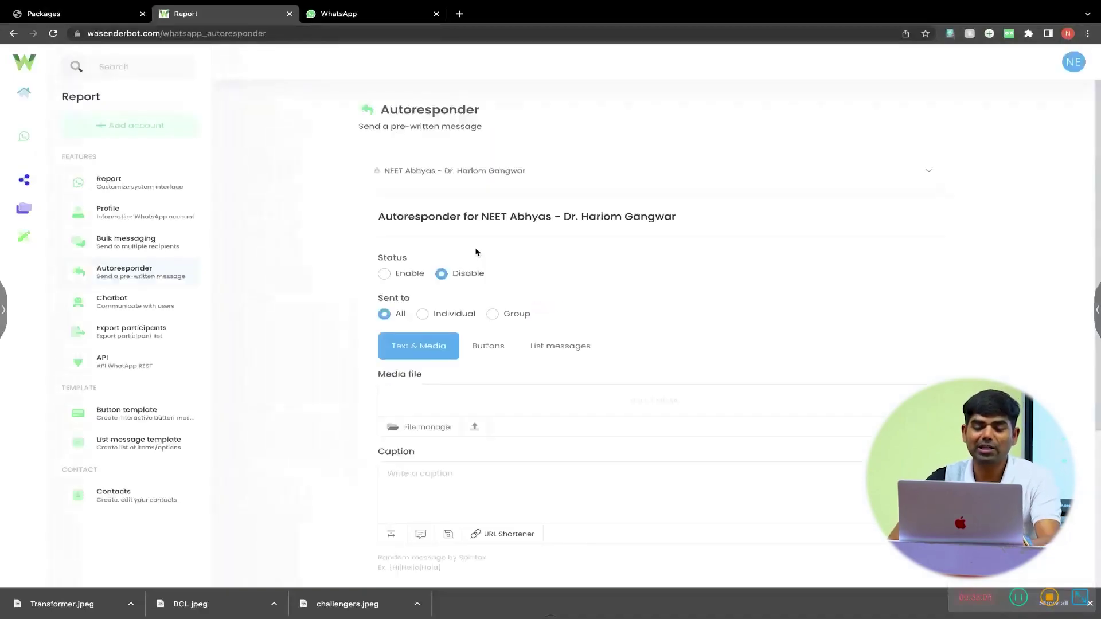
pyautogui.scroll(-2, 476, 253)
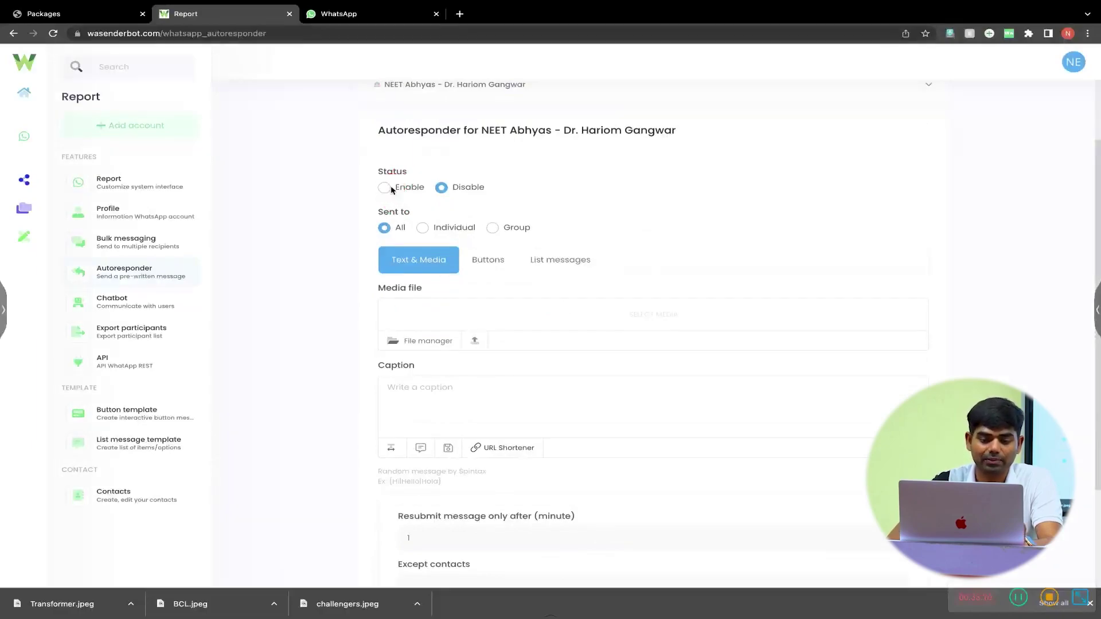
pyautogui.click(381, 189)
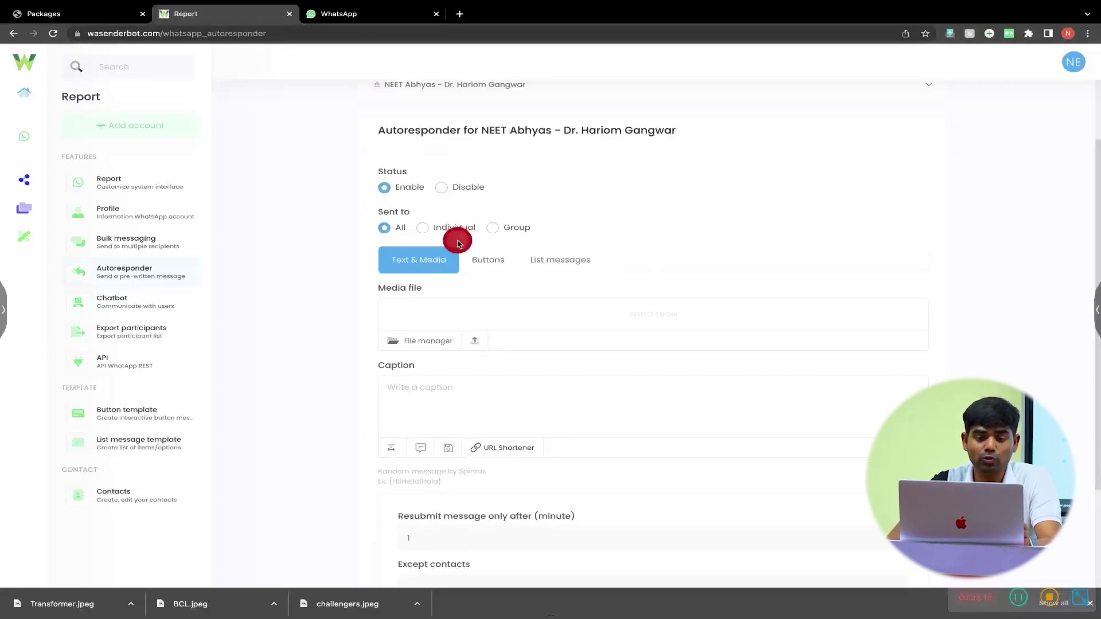
pyautogui.scroll(-1, 454, 239)
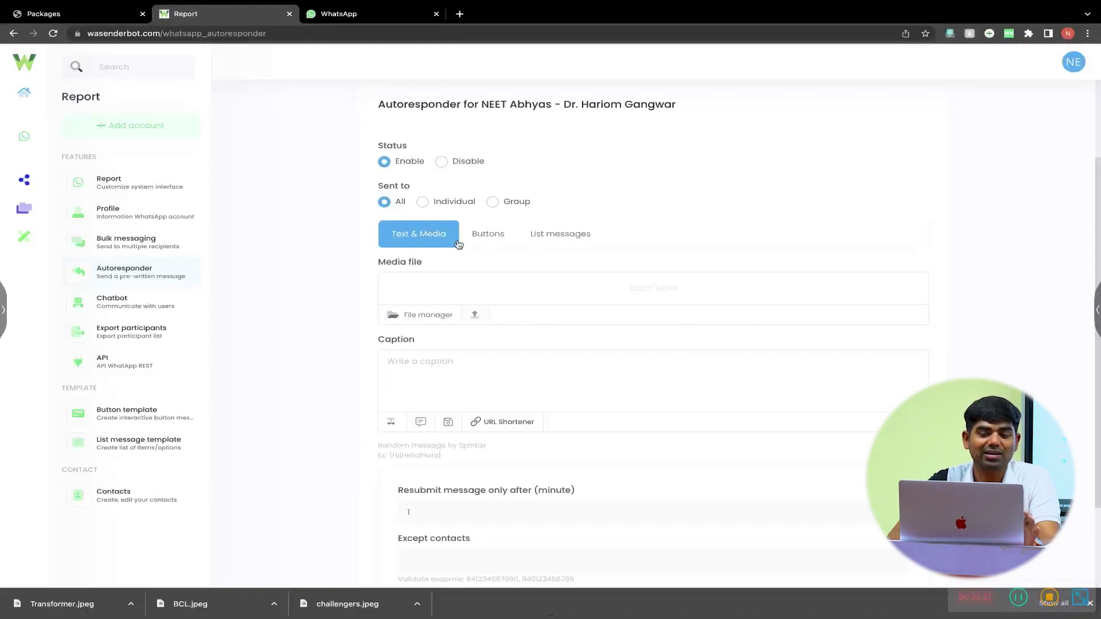
pyautogui.click(441, 204)
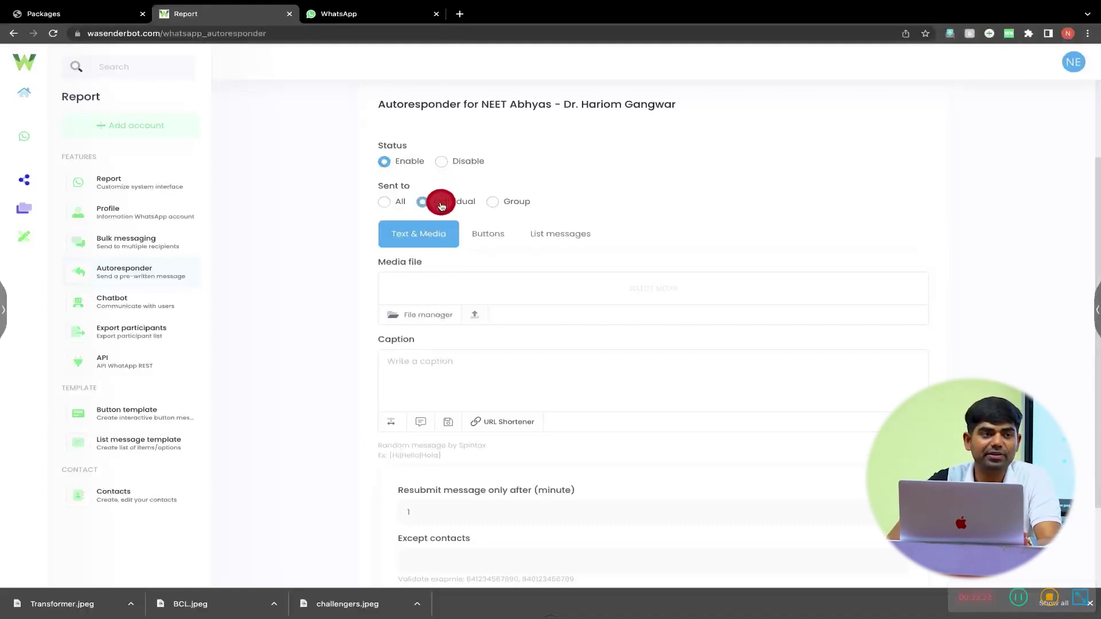
pyautogui.scroll(-2, 441, 207)
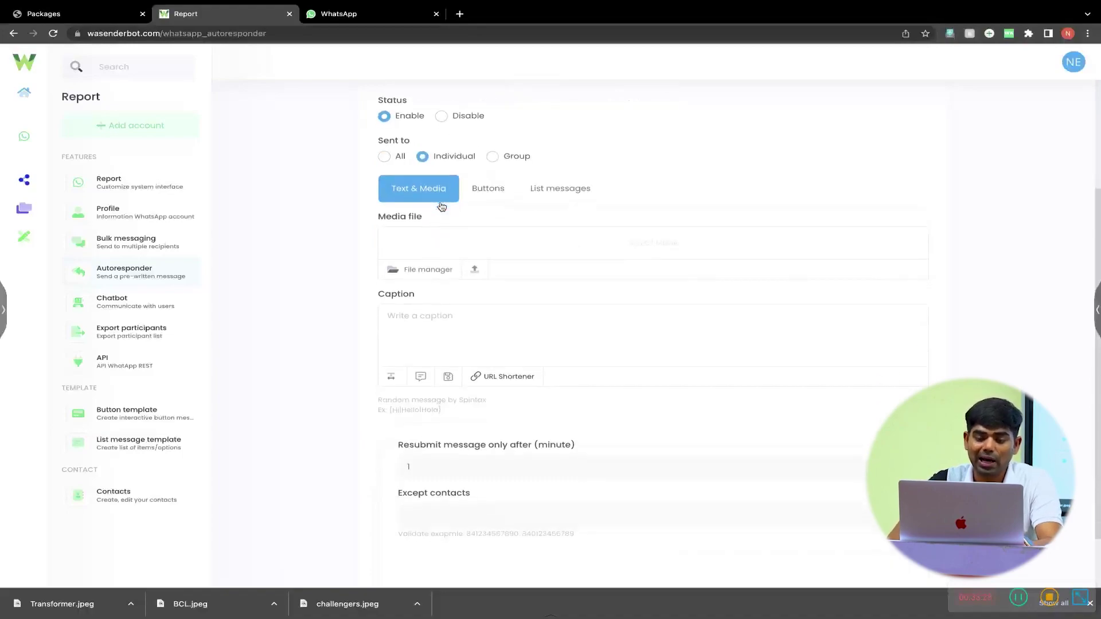
pyautogui.click(444, 276)
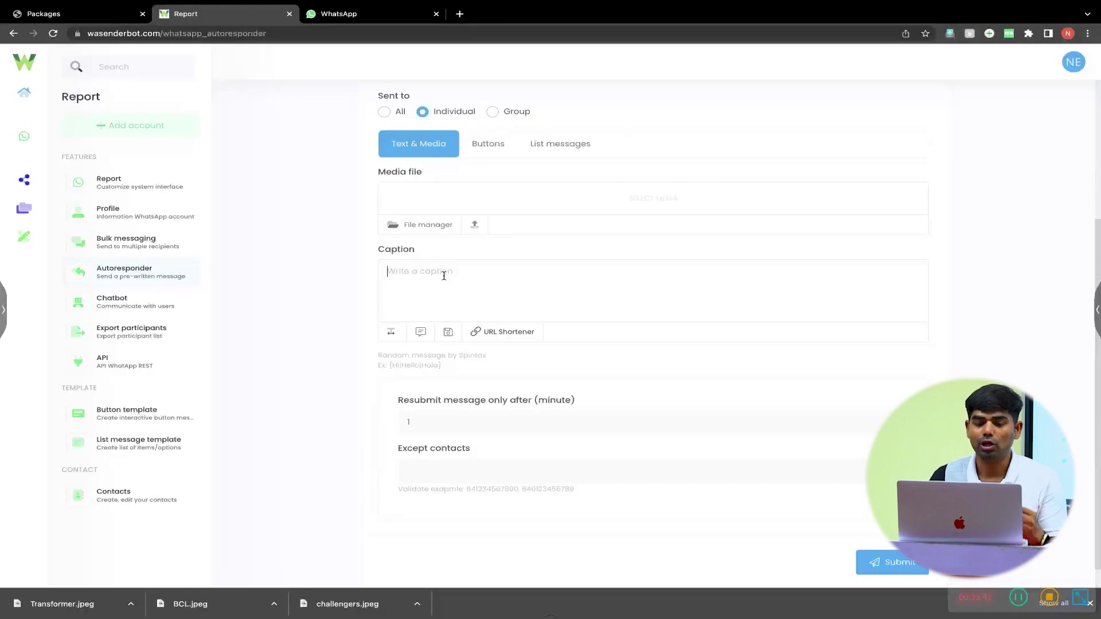
# - Copy the group's invite link from its group info in WhatsApp Web
pyautogui.moveTo(400, 22)
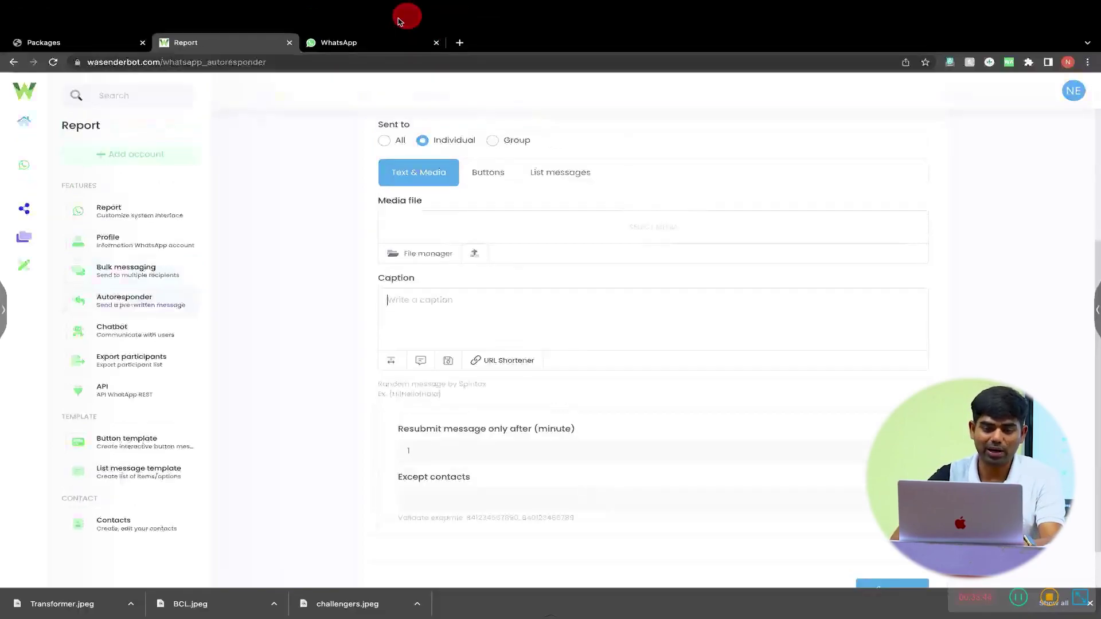
pyautogui.click(374, 41)
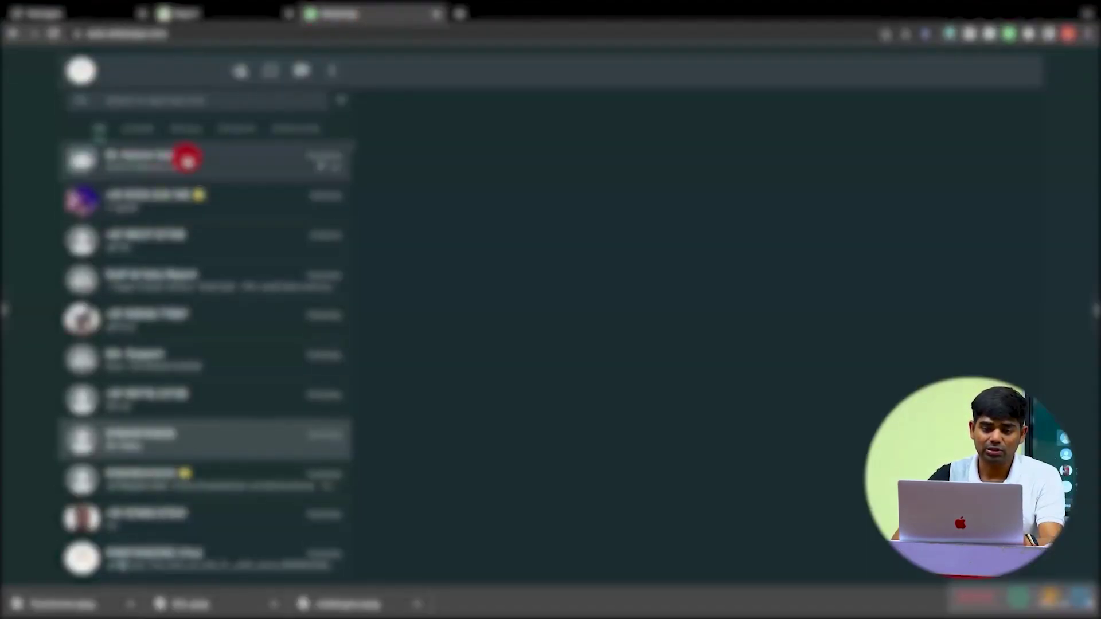
pyautogui.click(186, 159)
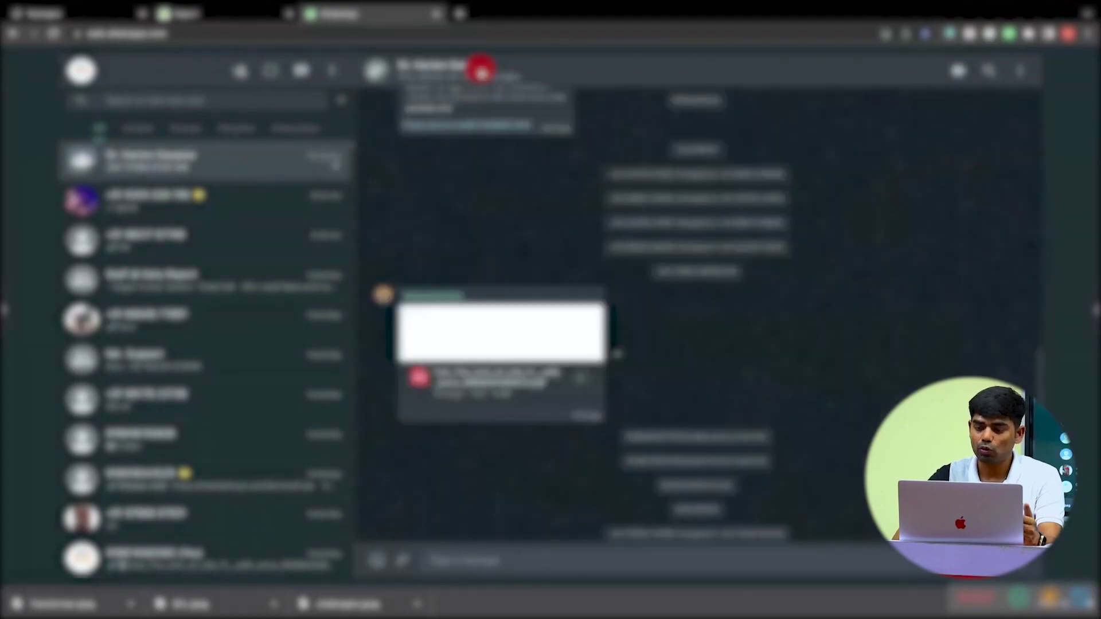
pyautogui.click(482, 69)
pyautogui.scroll(-8, 911, 375)
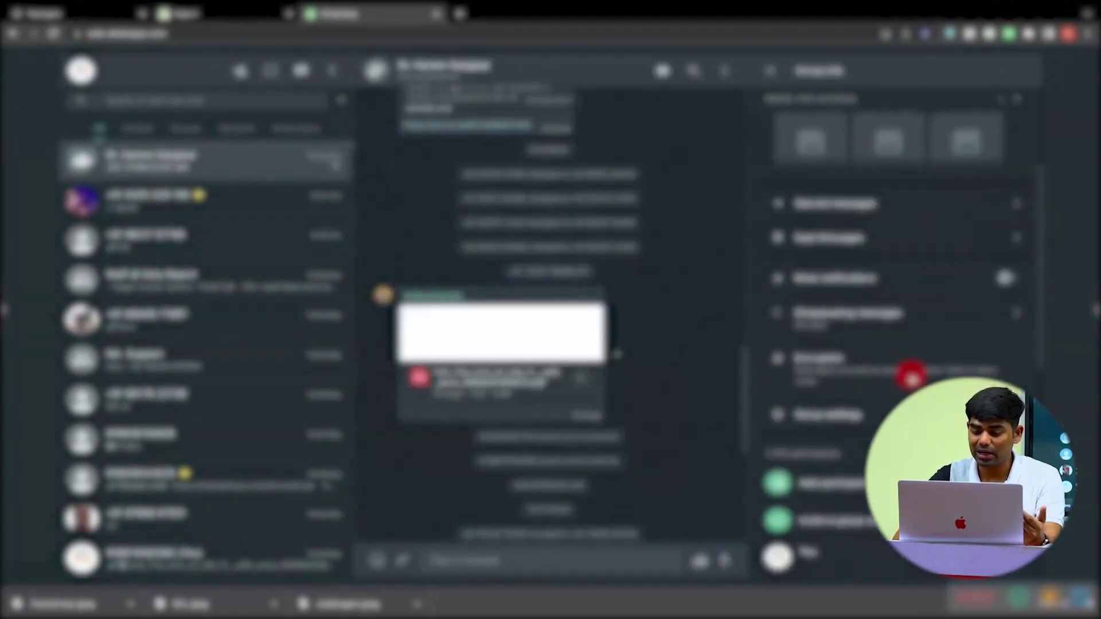
pyautogui.click(881, 321)
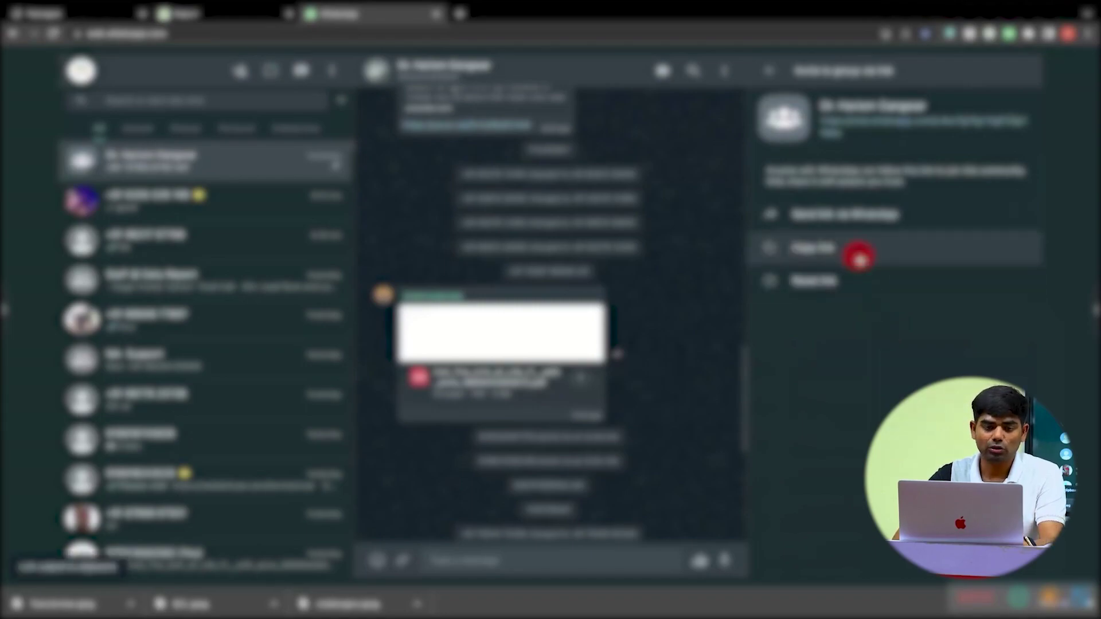
pyautogui.click(238, 18)
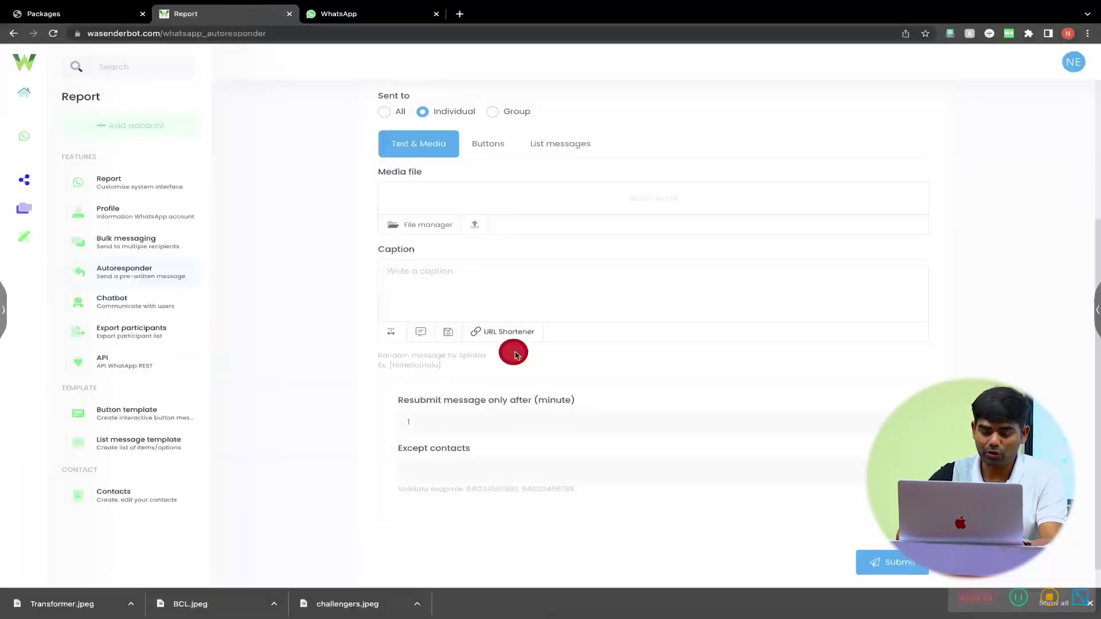
# - Type the caption 'Please join our Whatsapp Group for Notifications , updates and Offers -' plus the pasted invite link
pyautogui.write('Please join')
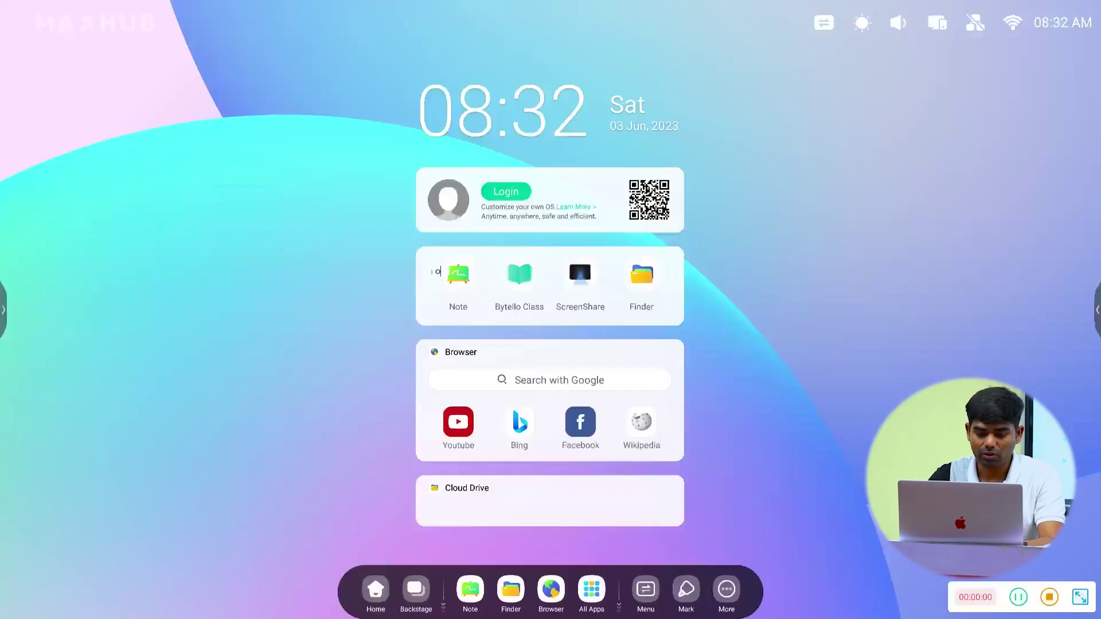
pyautogui.write('our Whatsapp Group')
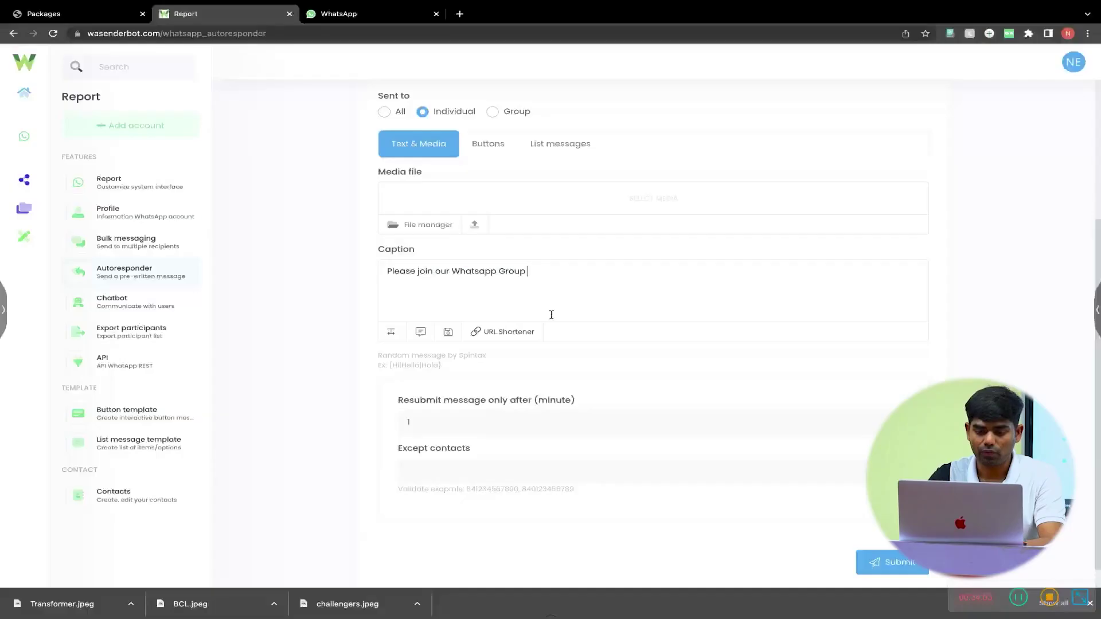
pyautogui.write('for')
pyautogui.write(' Notifica')
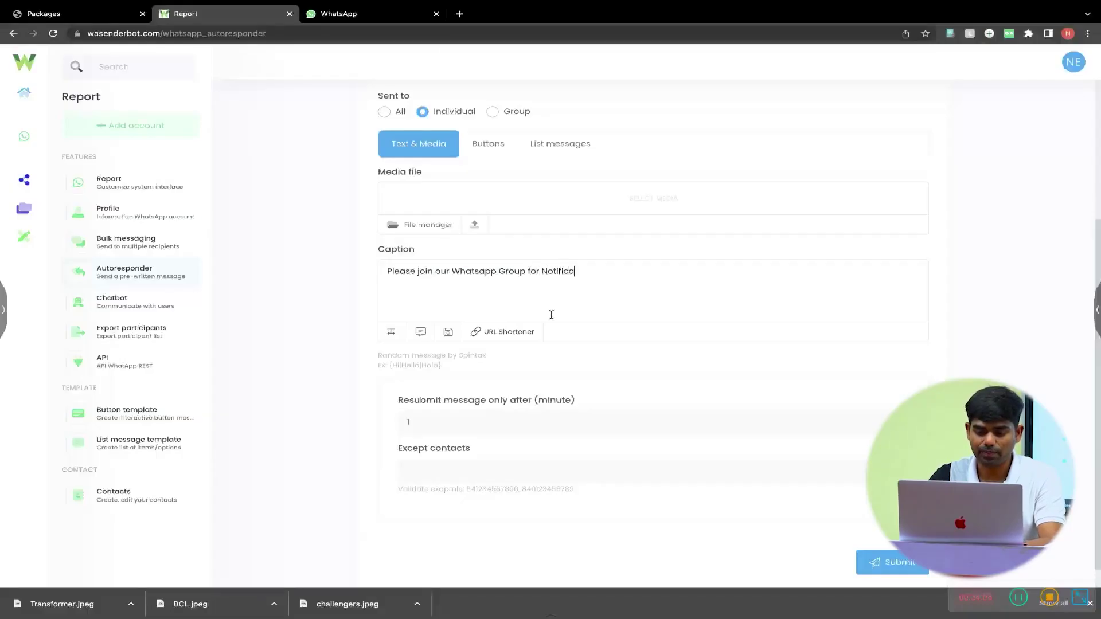
pyautogui.write('tions , up')
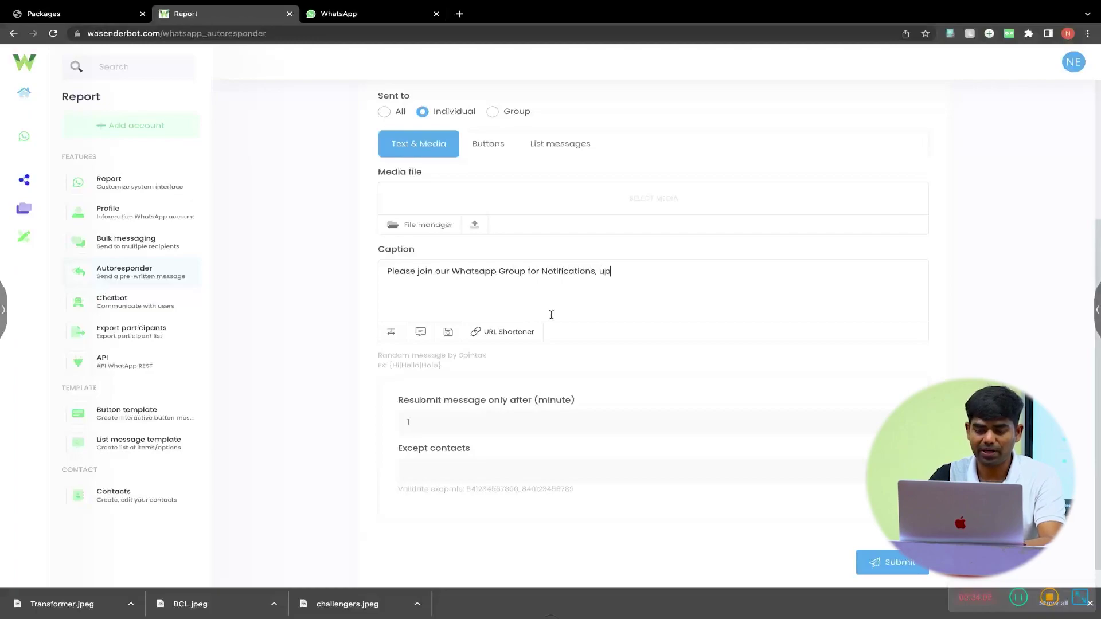
pyautogui.write('dates and O')
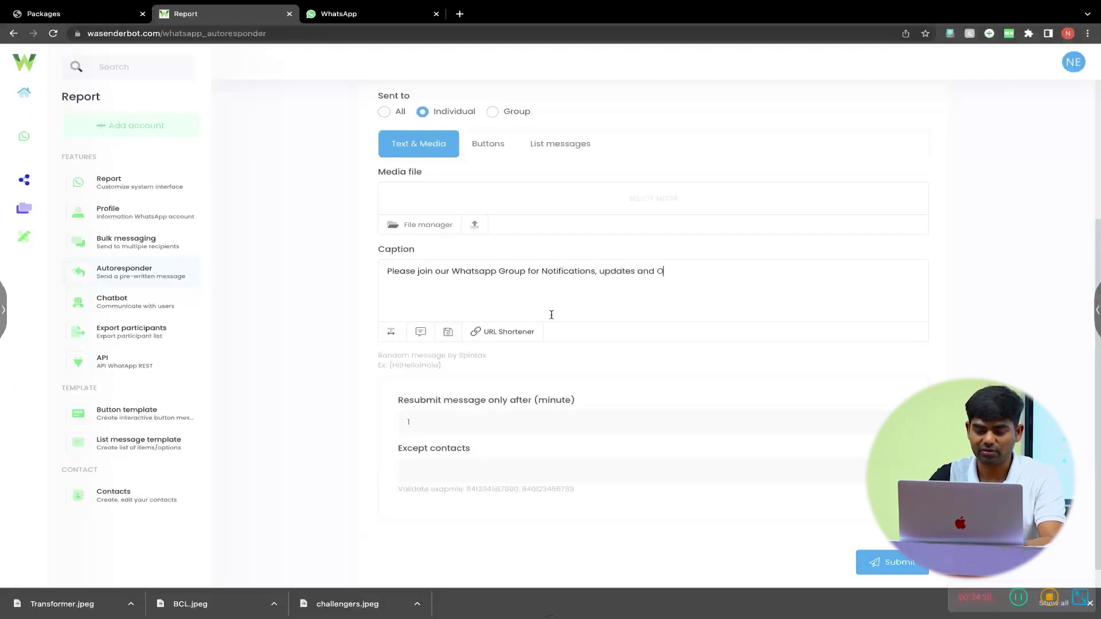
pyautogui.write('ffers -')
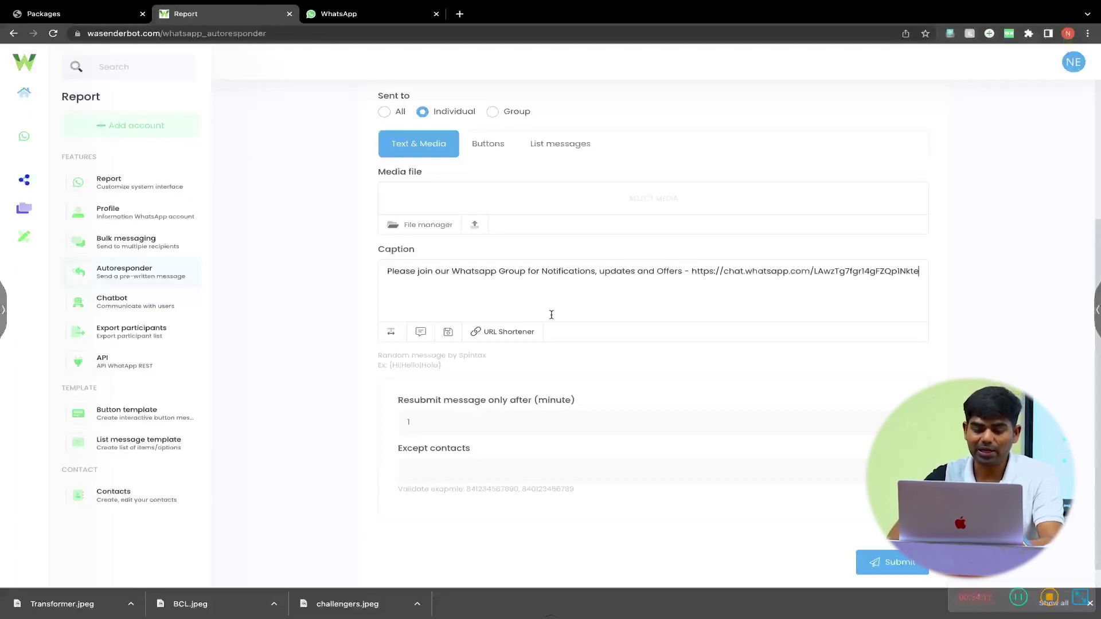
# - Wrap 'Notifications , updates and Offers' in asterisks for bold, then attach a media file
pyautogui.click(376, 324)
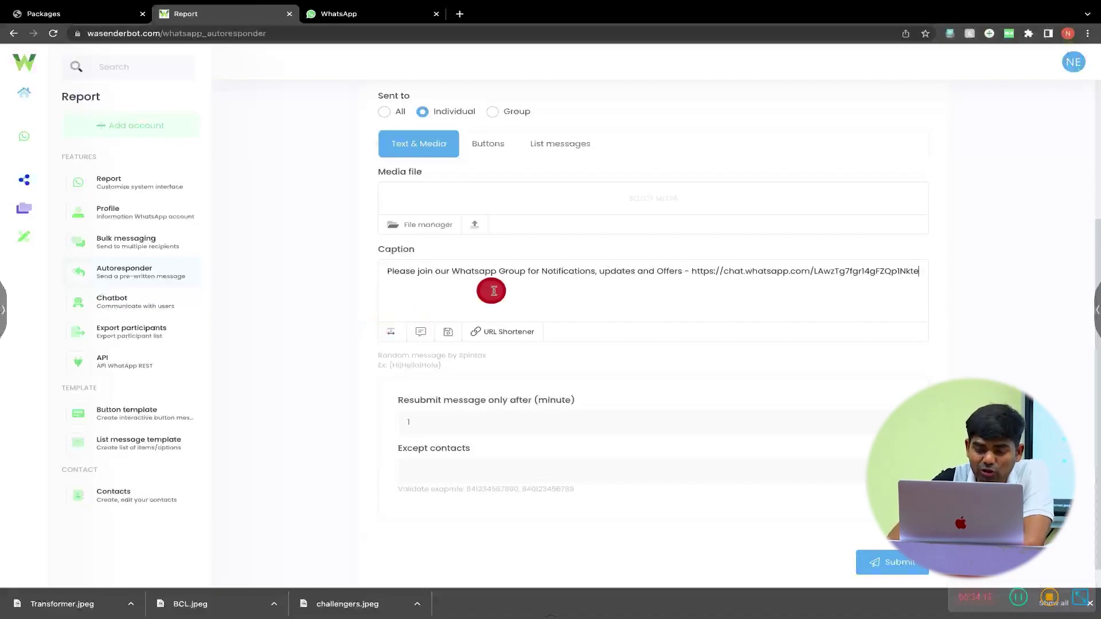
pyautogui.click(543, 269)
pyautogui.write('*')
pyautogui.click(687, 270)
pyautogui.write('*')
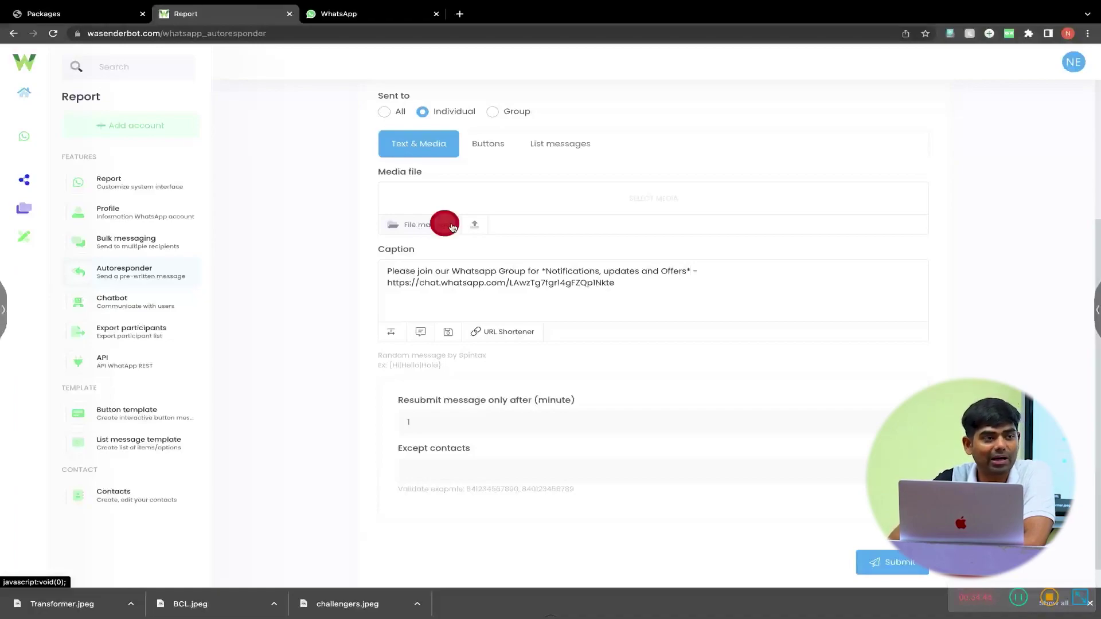
pyautogui.click(486, 227)
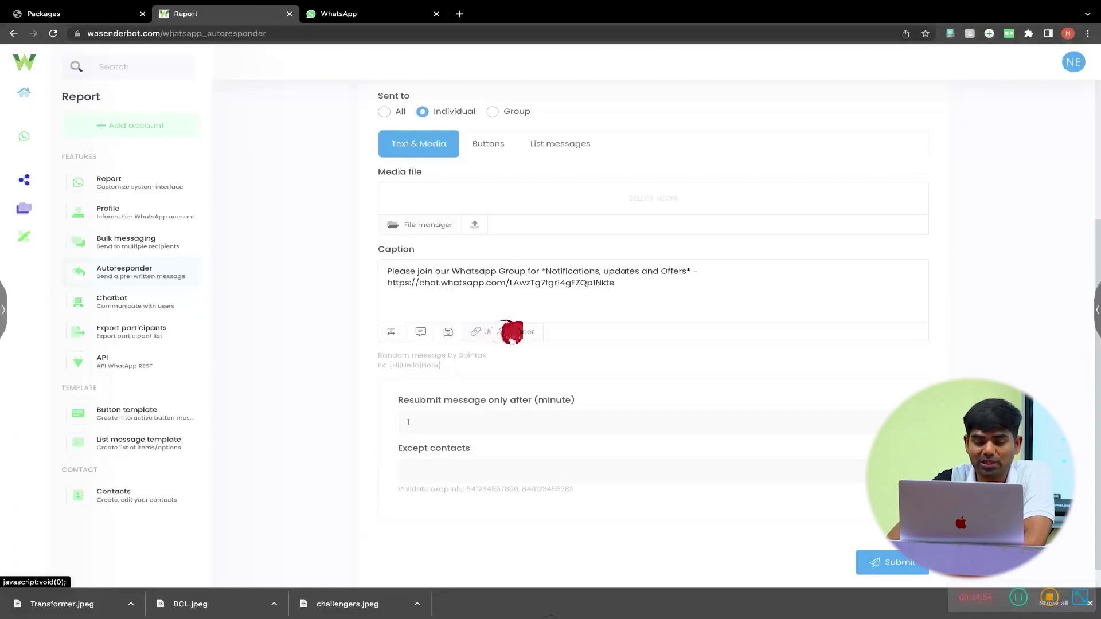
pyautogui.scroll(-1, 512, 338)
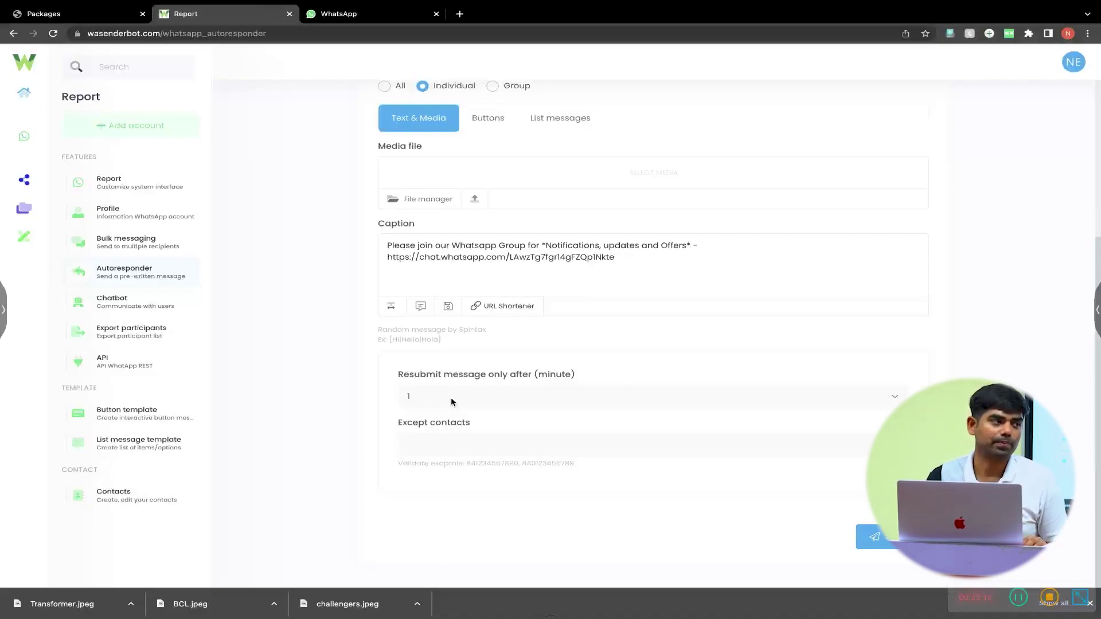
# - Set 'Resubmit message only after (minute)' to 3600
pyautogui.click(453, 403)
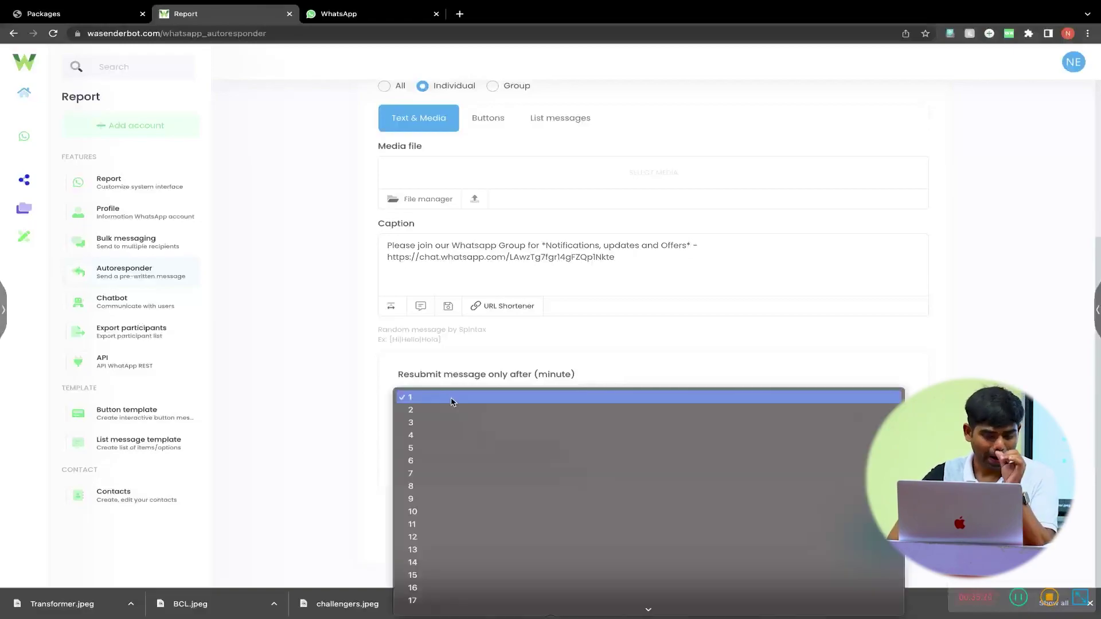
pyautogui.scroll(-20, 453, 402)
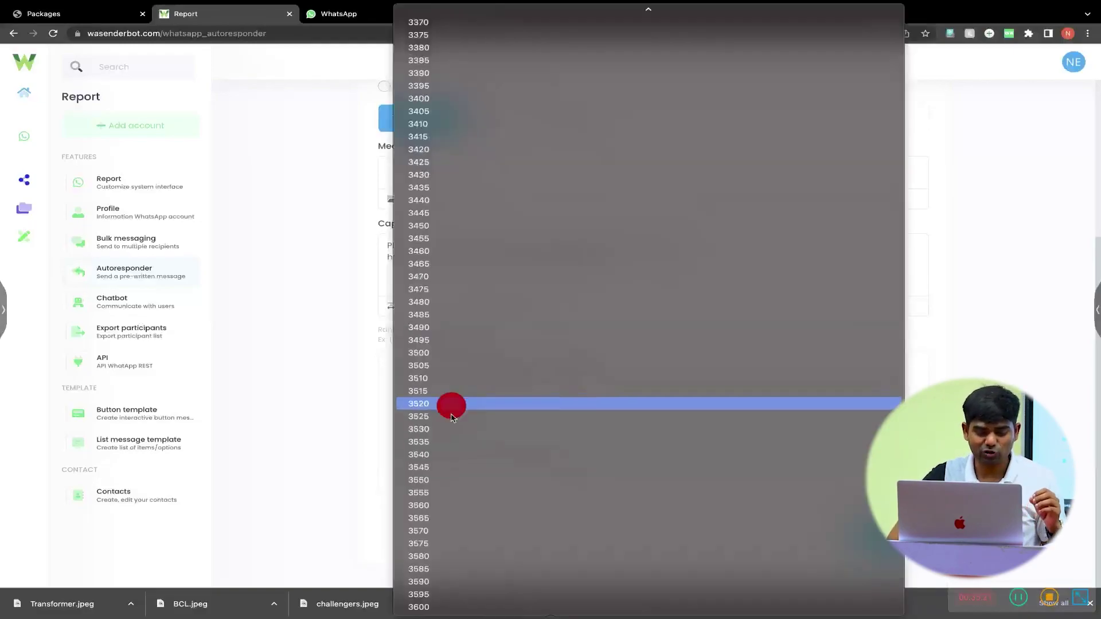
pyautogui.click(472, 608)
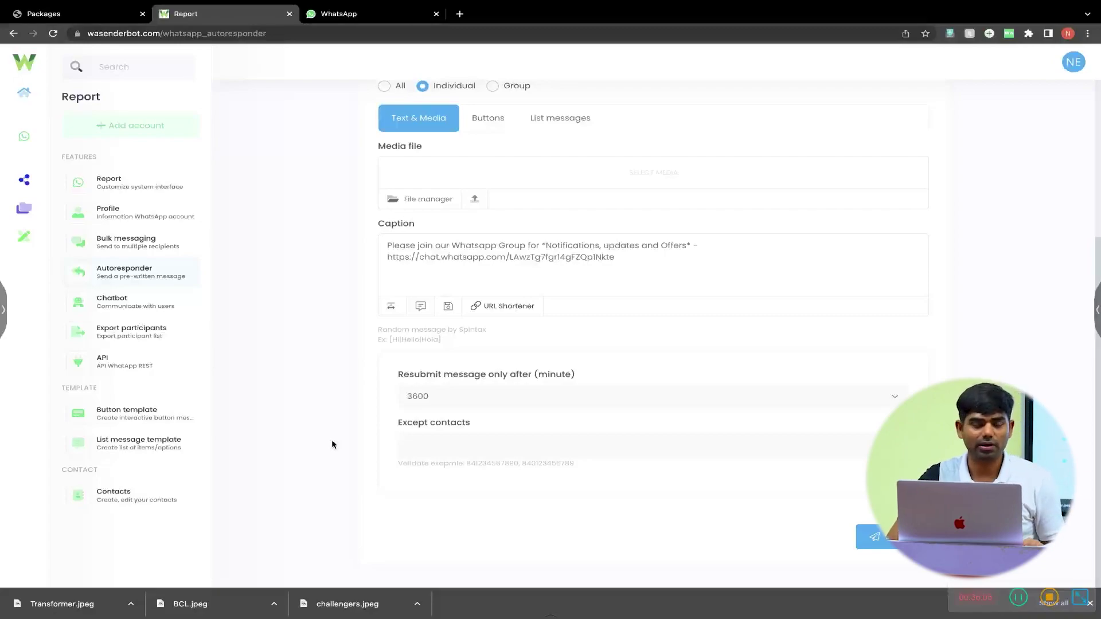
pyautogui.moveTo(405, 445); pyautogui.dragTo(454, 443)
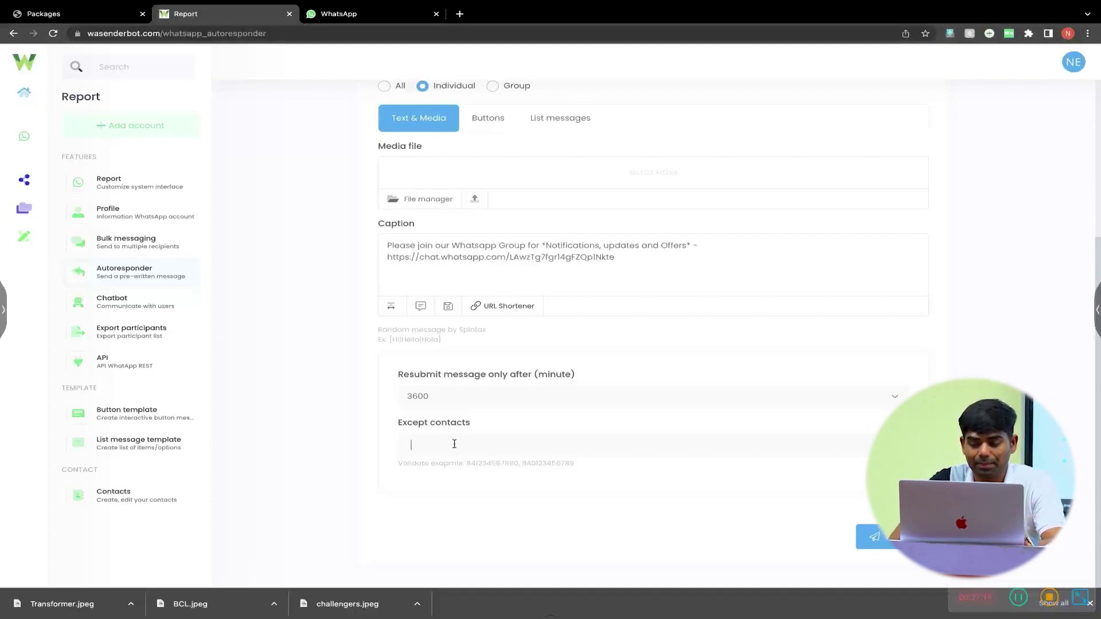
# - Submit the autoresponder settings until the Success notice appears
pyautogui.click(883, 542)
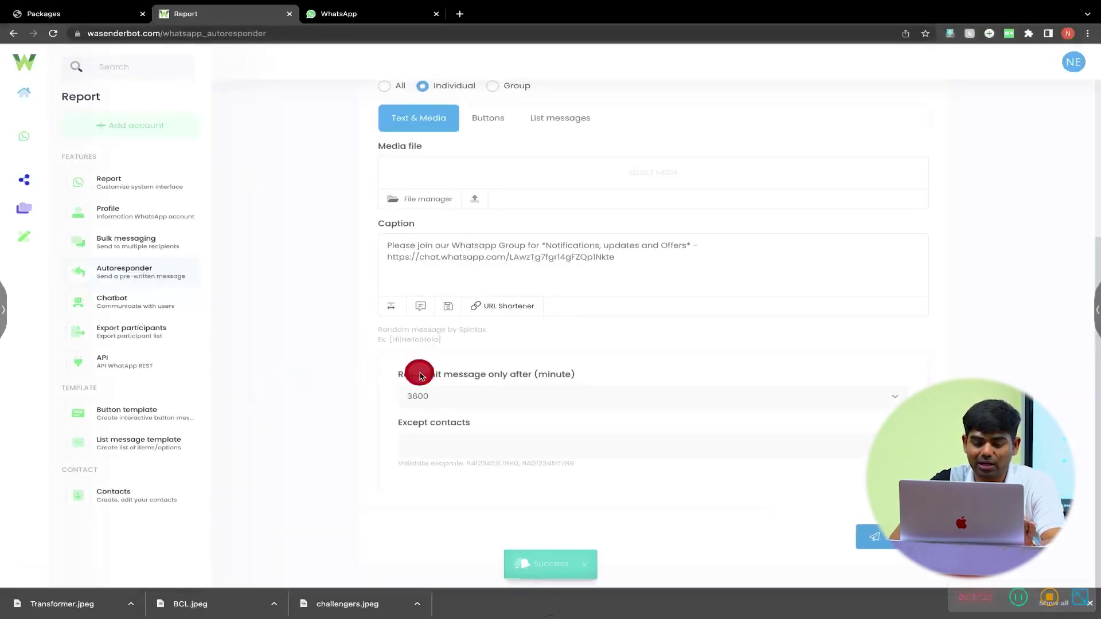
pyautogui.scroll(1, 419, 374)
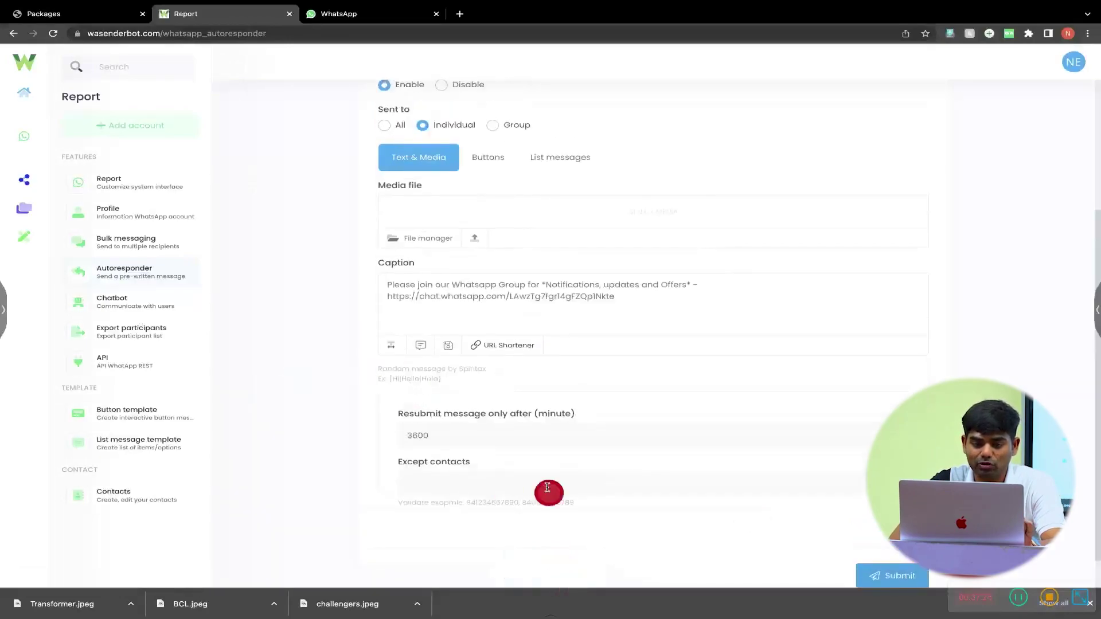
pyautogui.scroll(4, 547, 489)
pyautogui.scroll(-4, 547, 486)
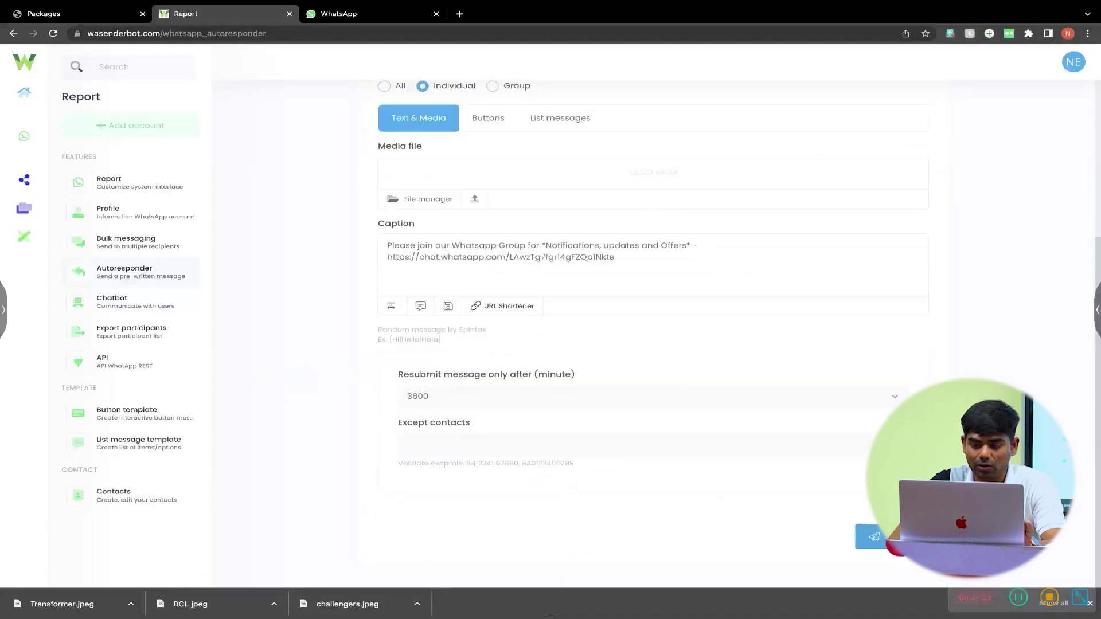
pyautogui.click(888, 539)
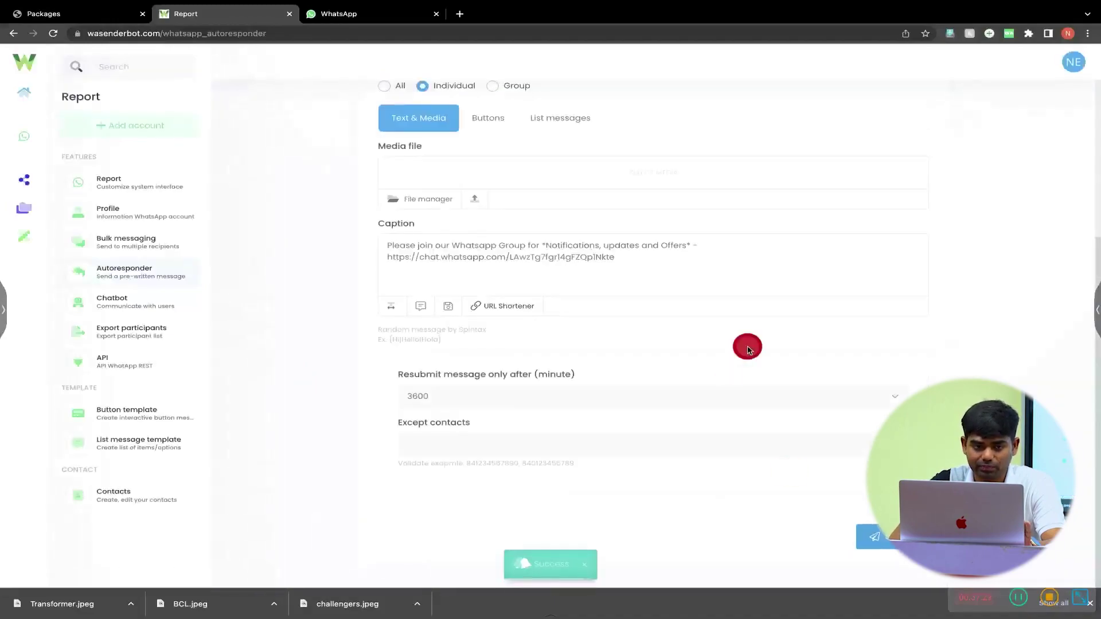
# - Reopen the Autoresponder page and load the NEET Abhyas account's saved settings
pyautogui.click(150, 281)
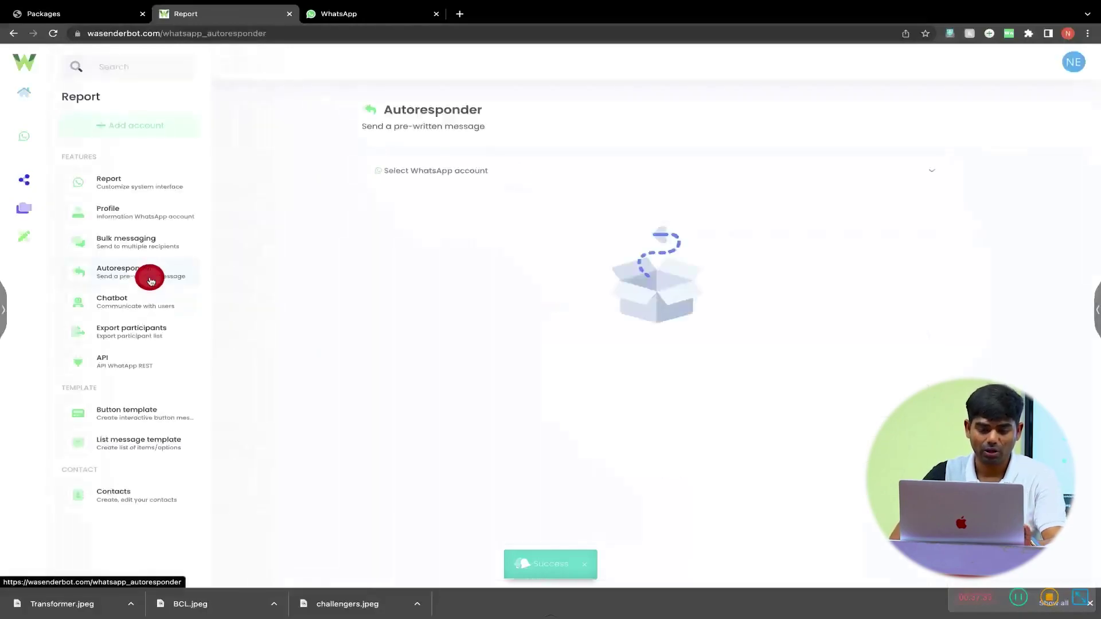
pyautogui.click(446, 183)
pyautogui.click(462, 246)
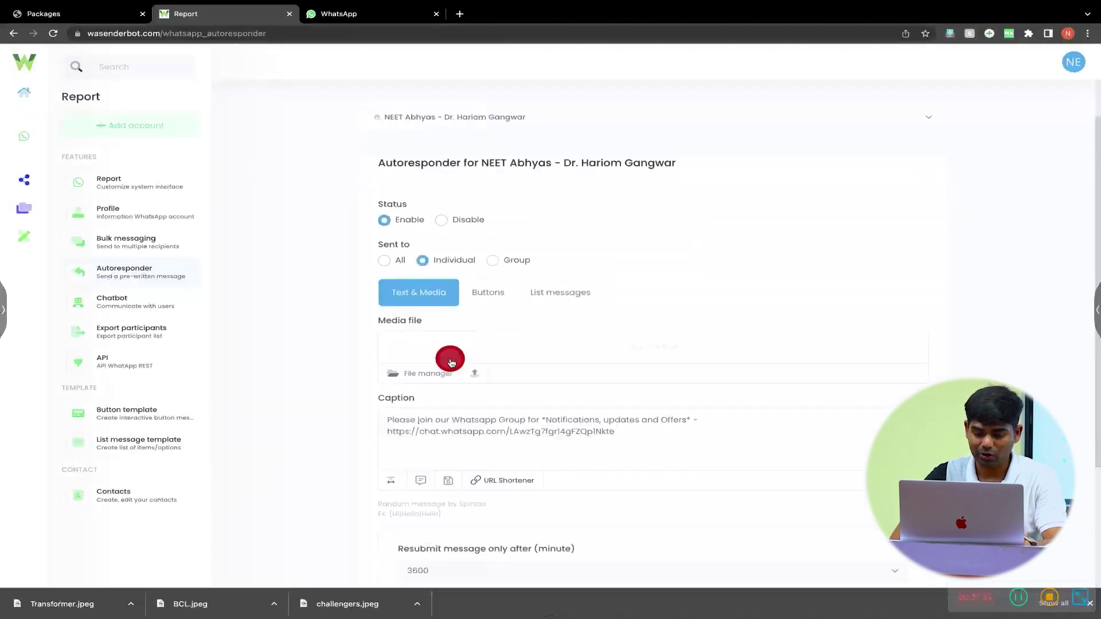
pyautogui.scroll(-4, 450, 360)
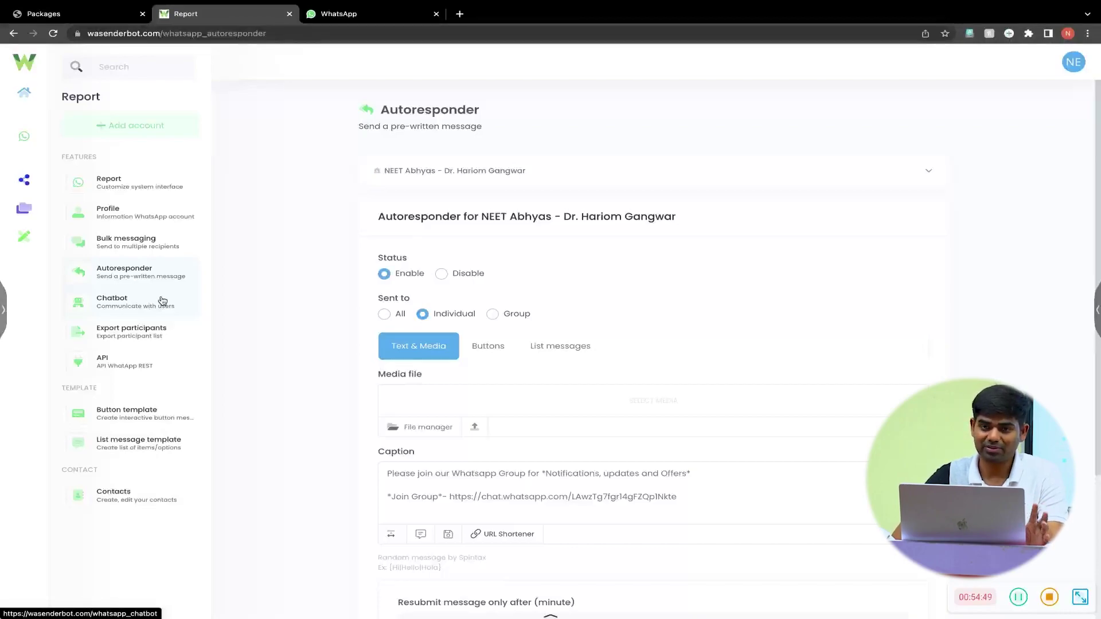
# - Go to the Chatbot page and start a new chatbot item with Add item on the account card
pyautogui.click(163, 301)
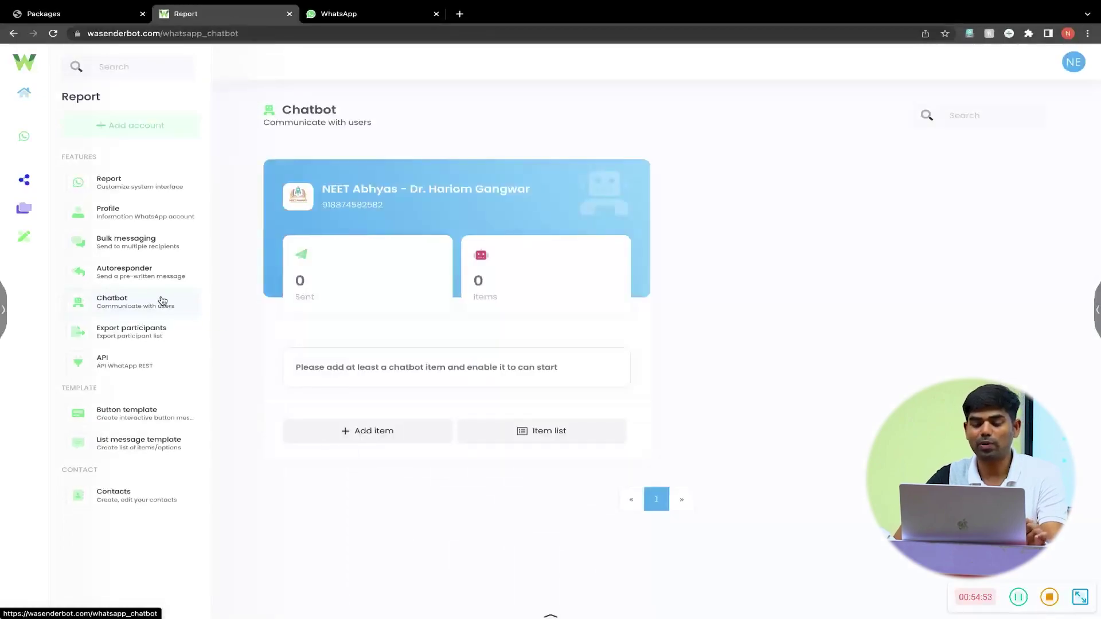
pyautogui.click(391, 434)
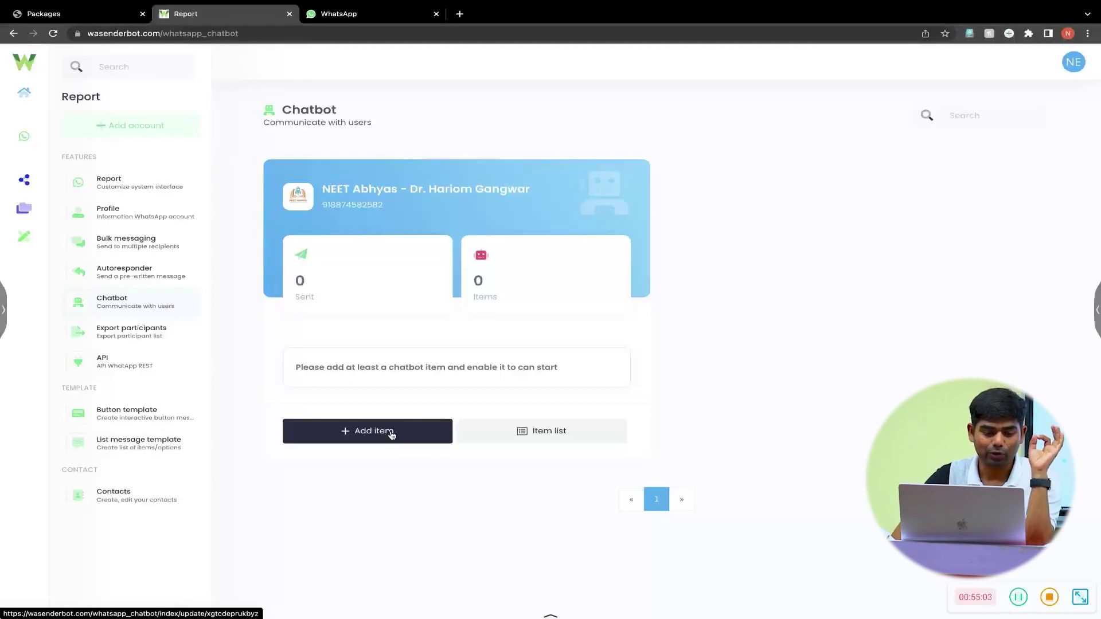
pyautogui.click(189, 307)
pyautogui.click(372, 434)
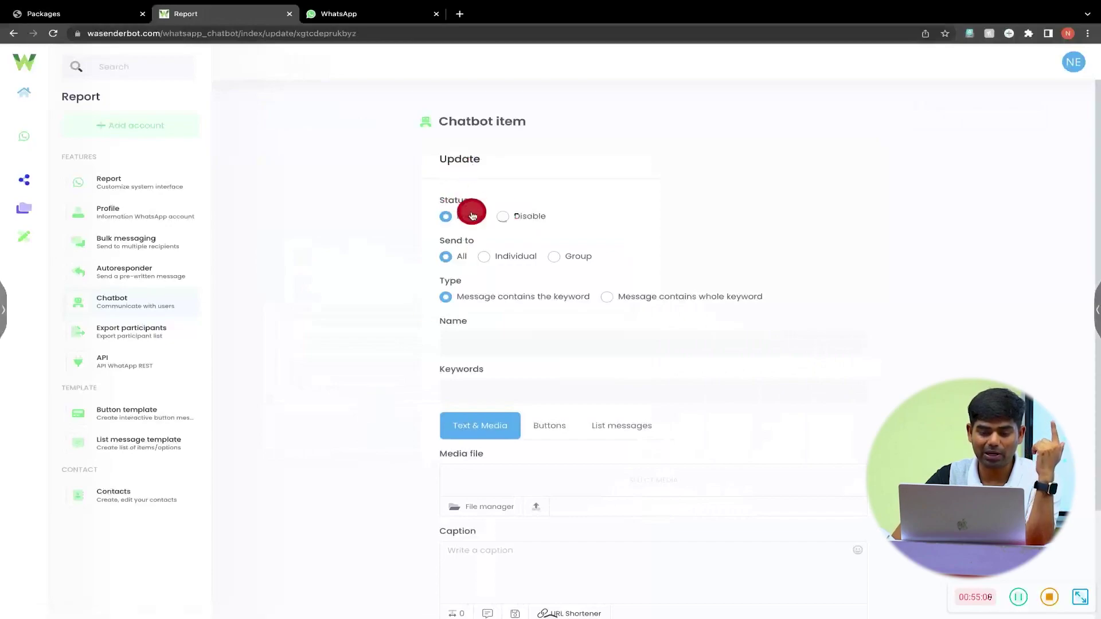
# - Choose Individual under Send to for the new chatbot item, leaving its name still to fill
pyautogui.click(485, 258)
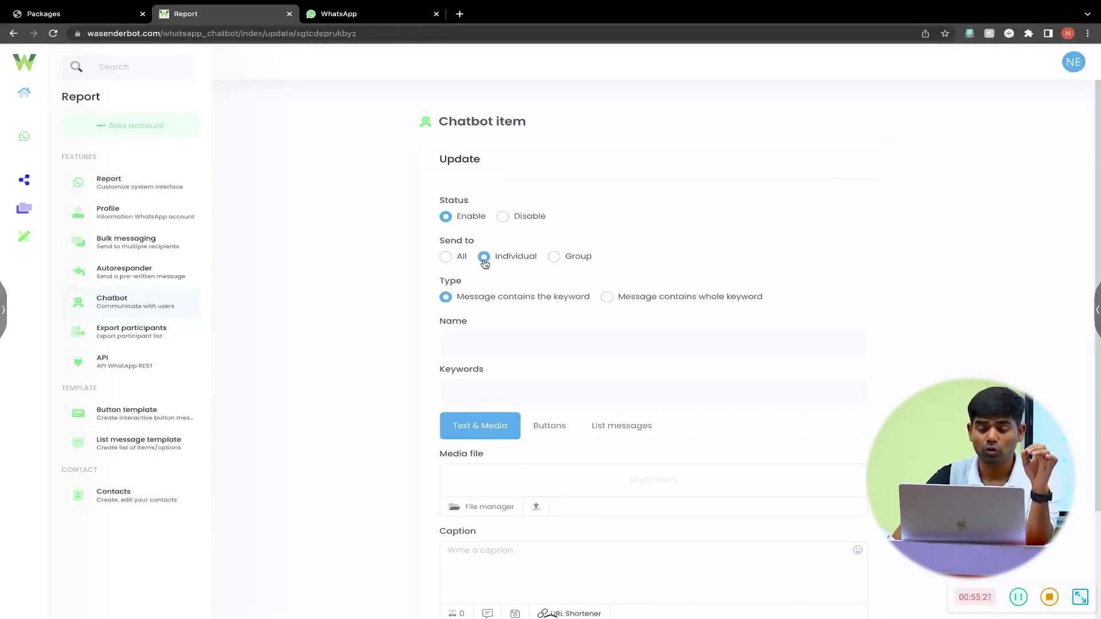
pyautogui.scroll(-1, 515, 347)
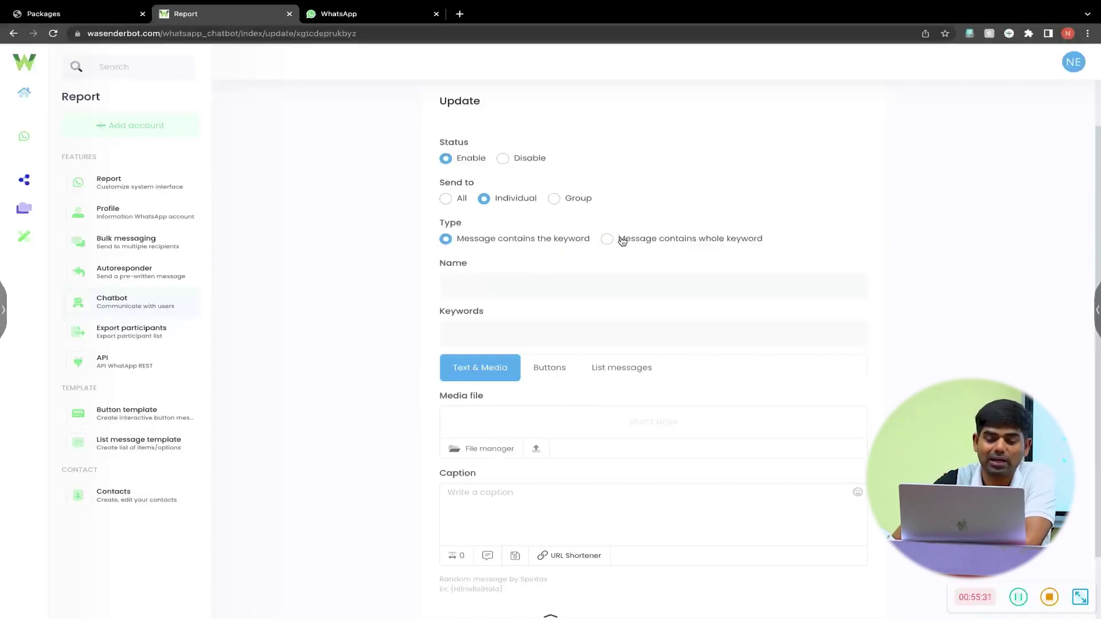
pyautogui.click(560, 258)
pyautogui.click(549, 285)
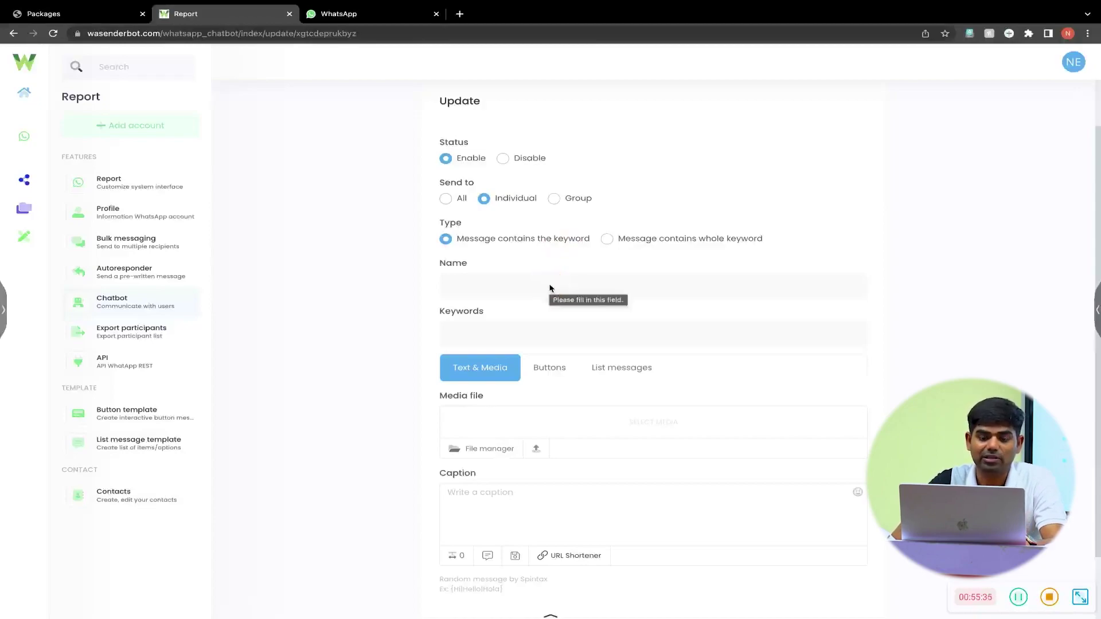
pyautogui.click(542, 287)
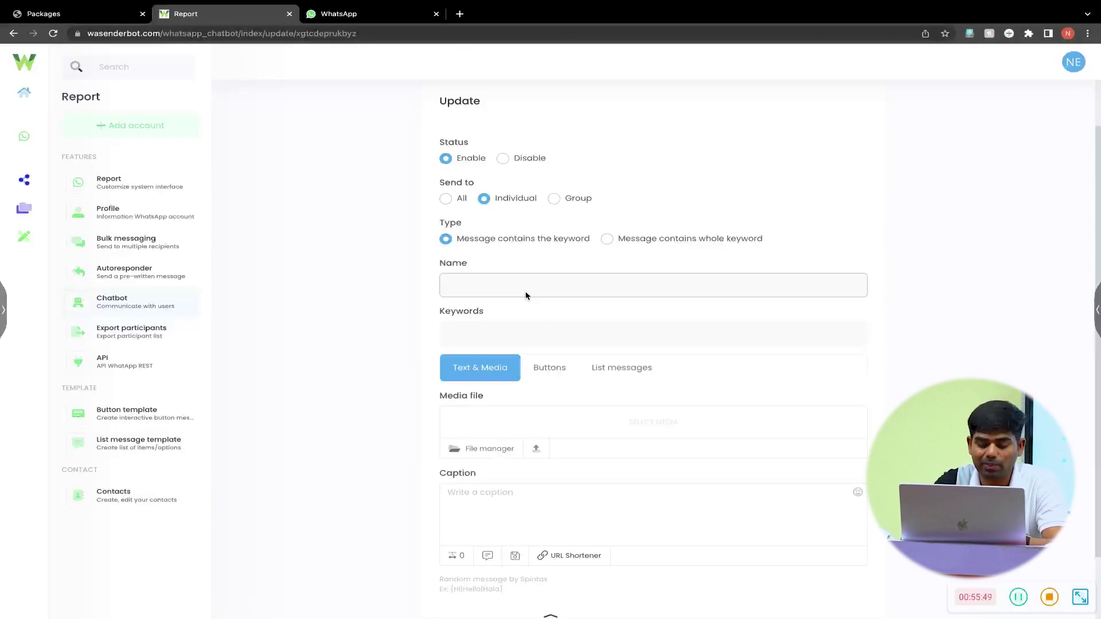
# - Name the item 'Greeting' and add the keyword tags Hi, hii and hello
pyautogui.write('Greet')
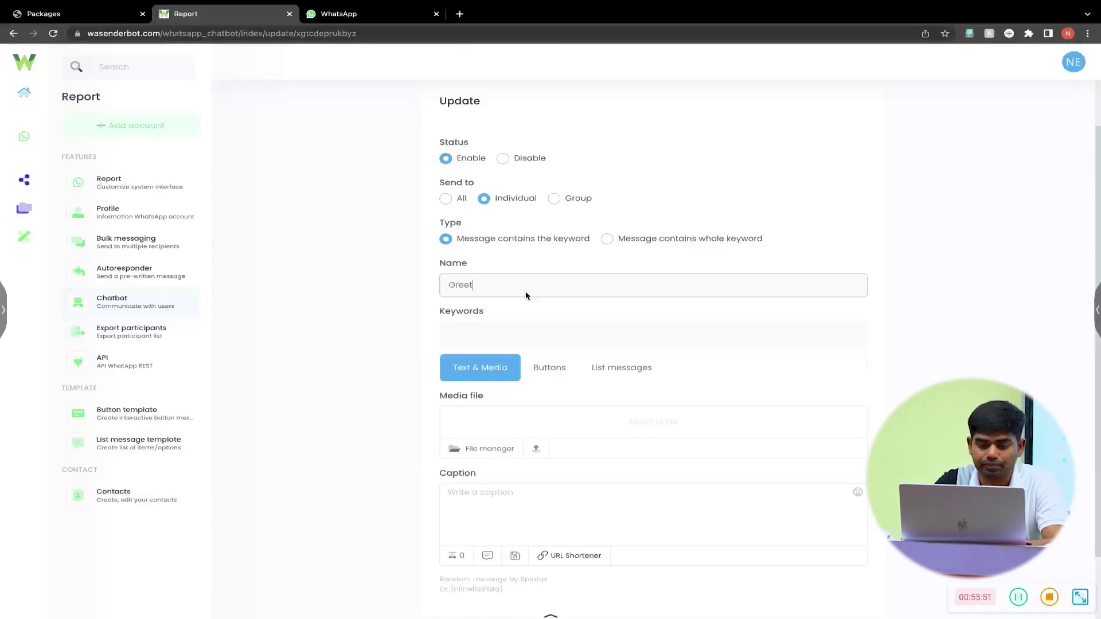
pyautogui.write('ing')
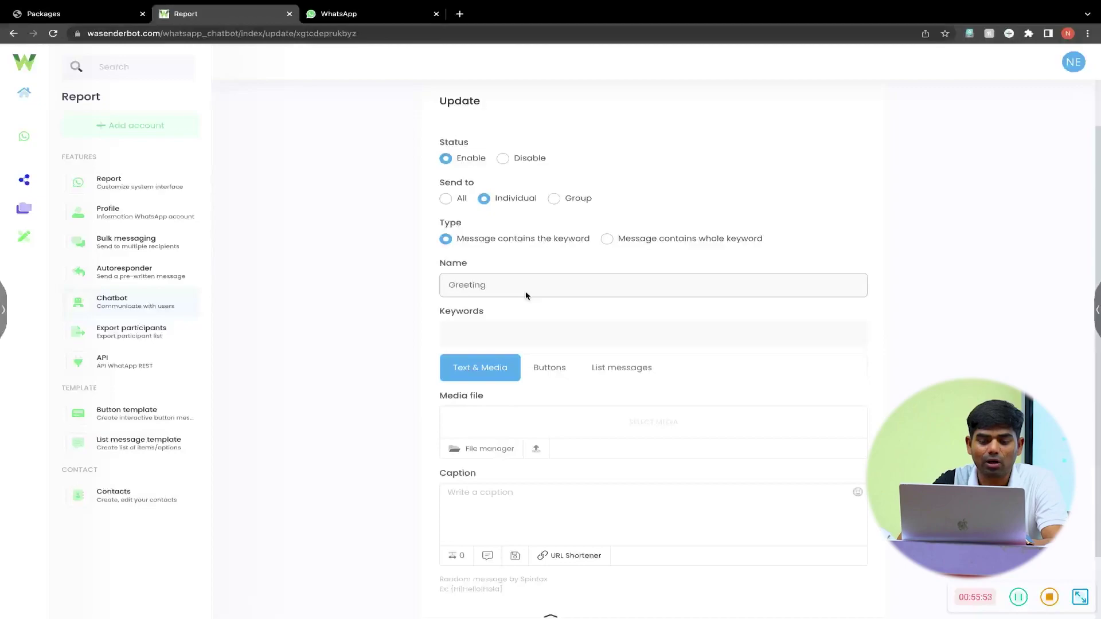
pyautogui.click(534, 338)
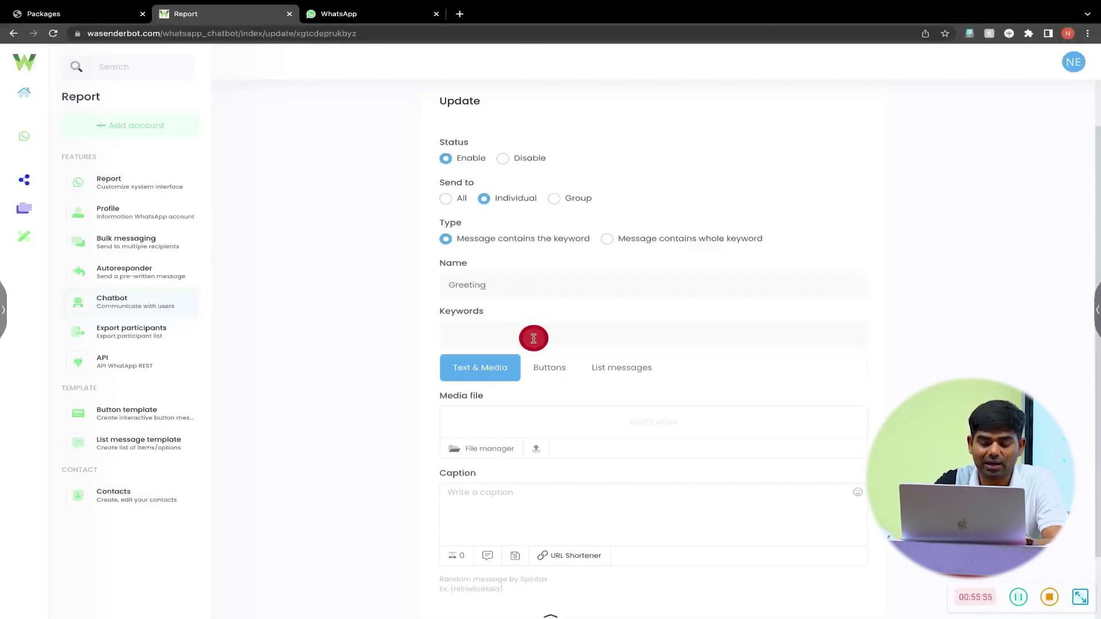
pyautogui.write('Hi')
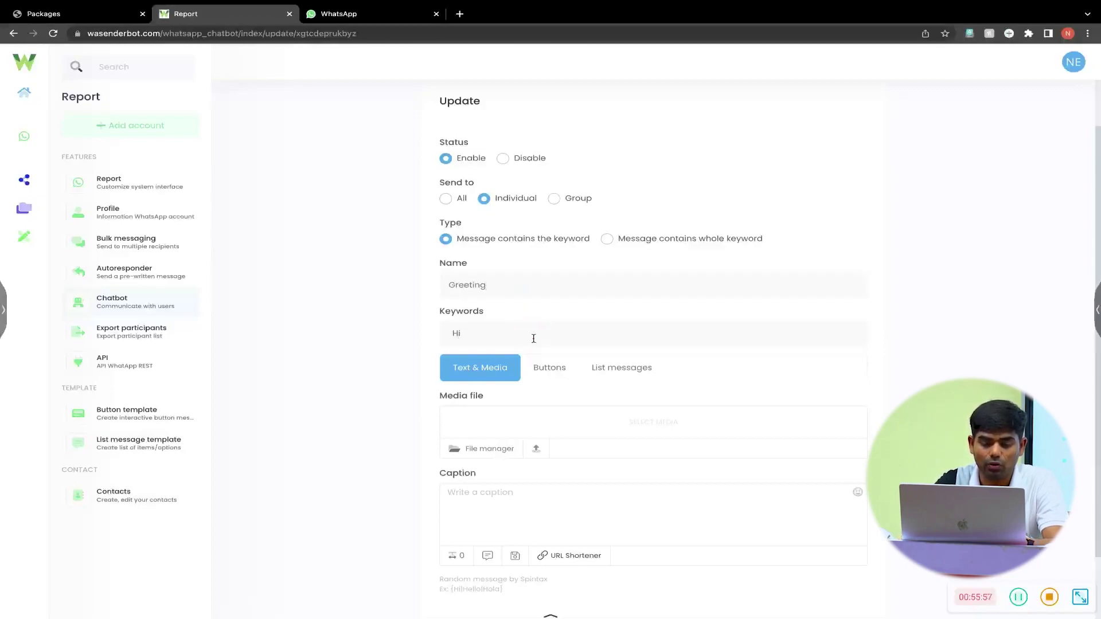
pyautogui.press('Return')
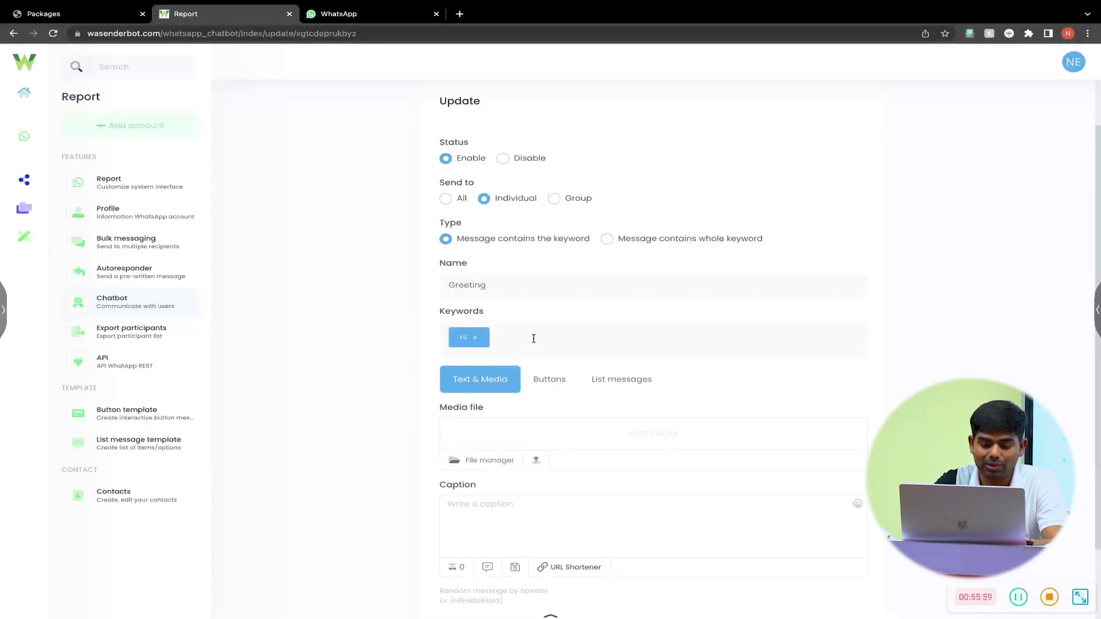
pyautogui.write('hii')
pyautogui.press('Return')
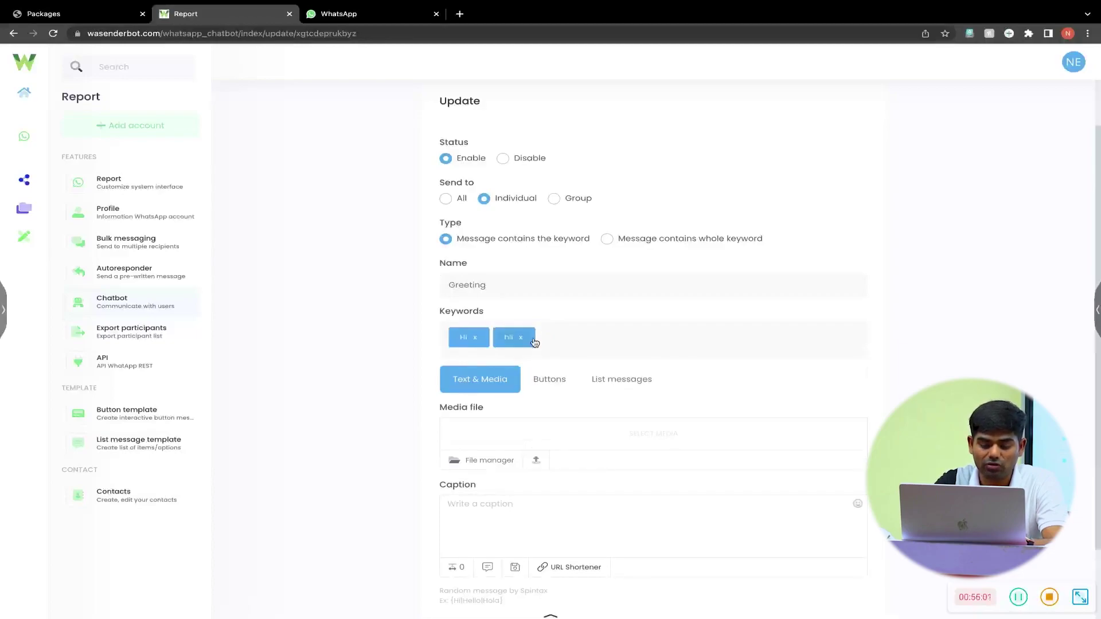
pyautogui.write('hello')
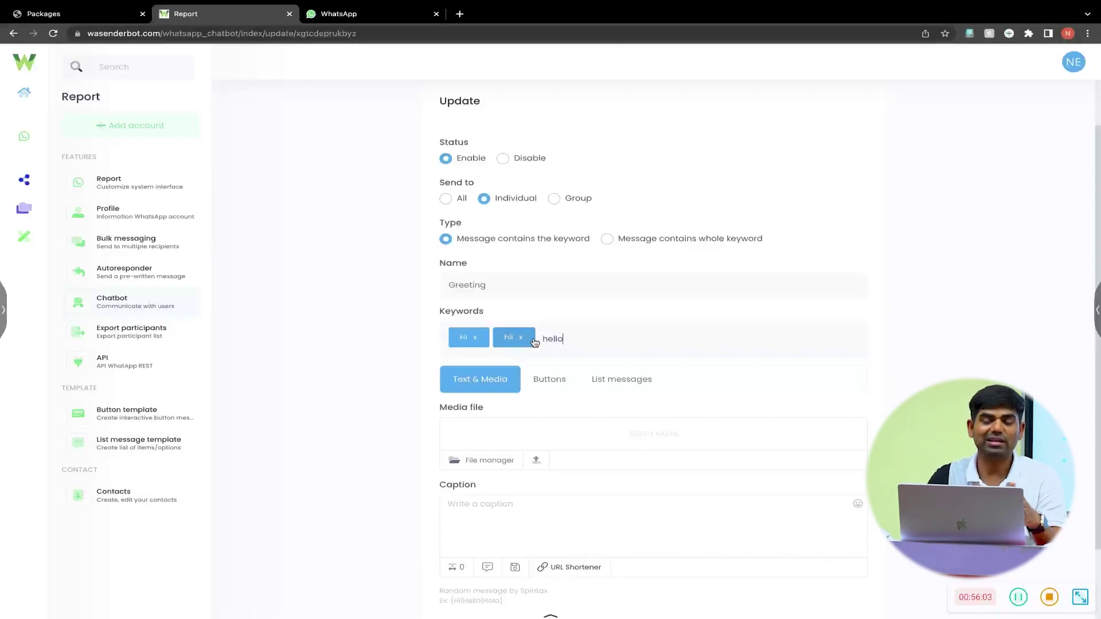
pyautogui.press('Return')
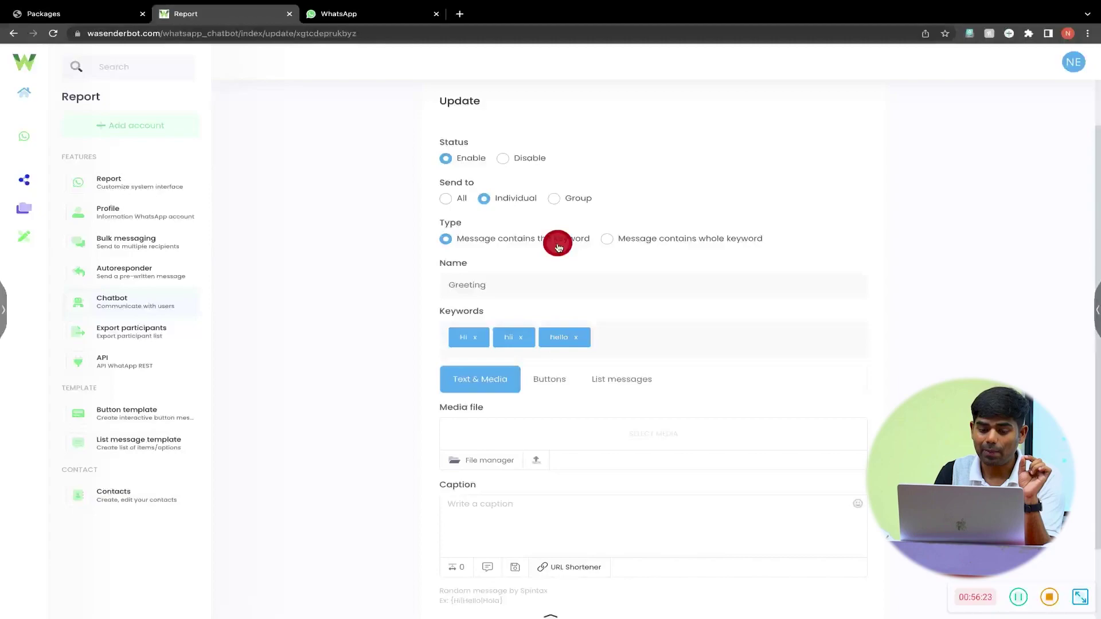
pyautogui.click(458, 348)
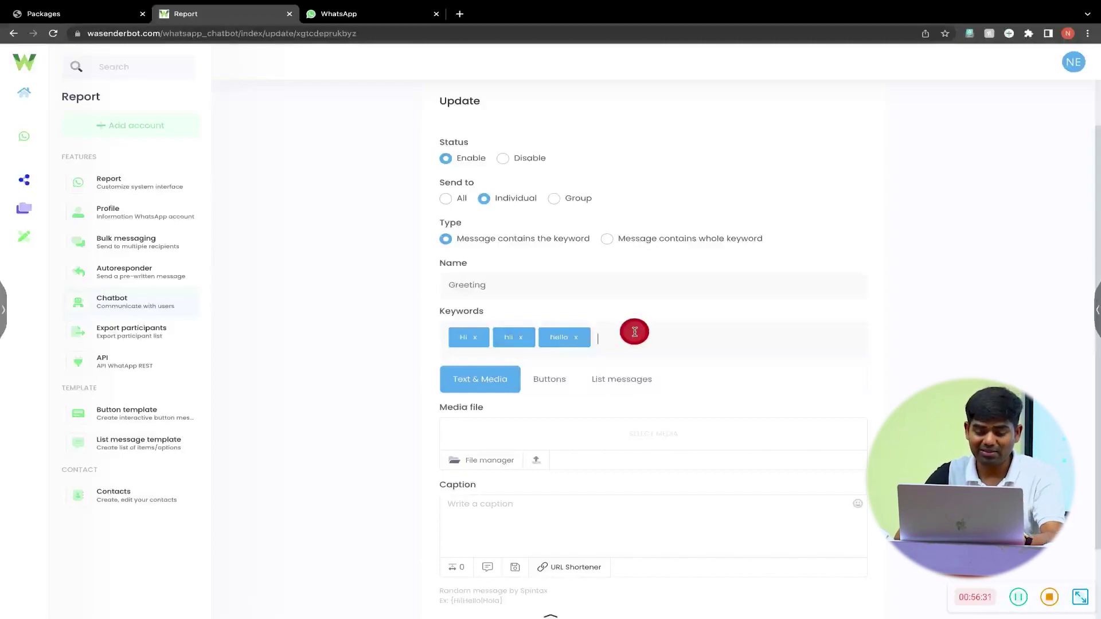
pyautogui.write('H')
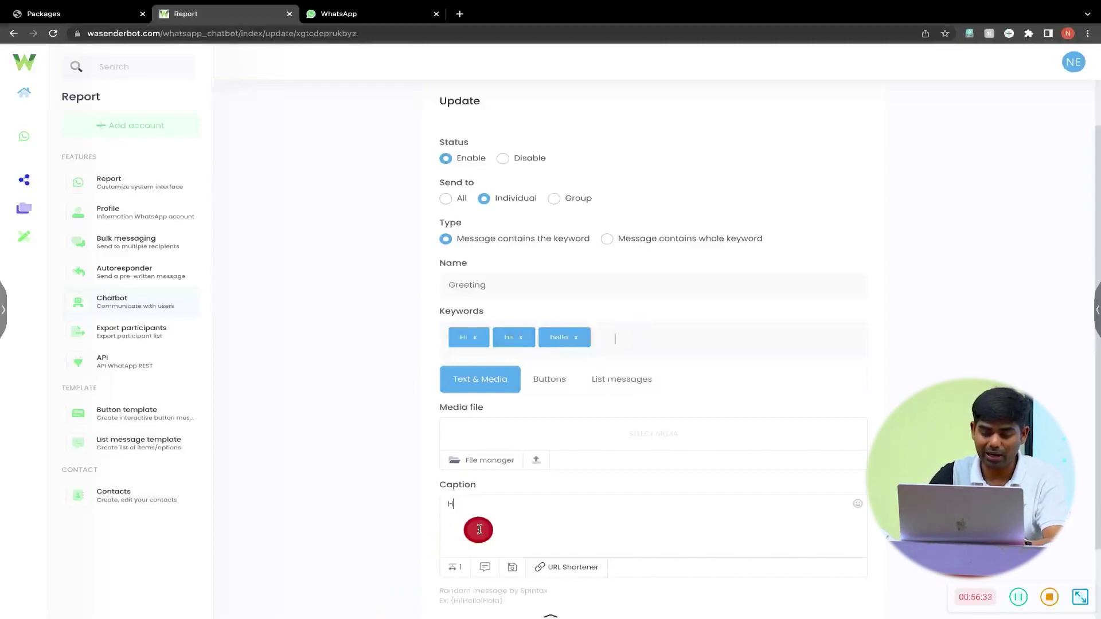
pyautogui.write('i, How are you?')
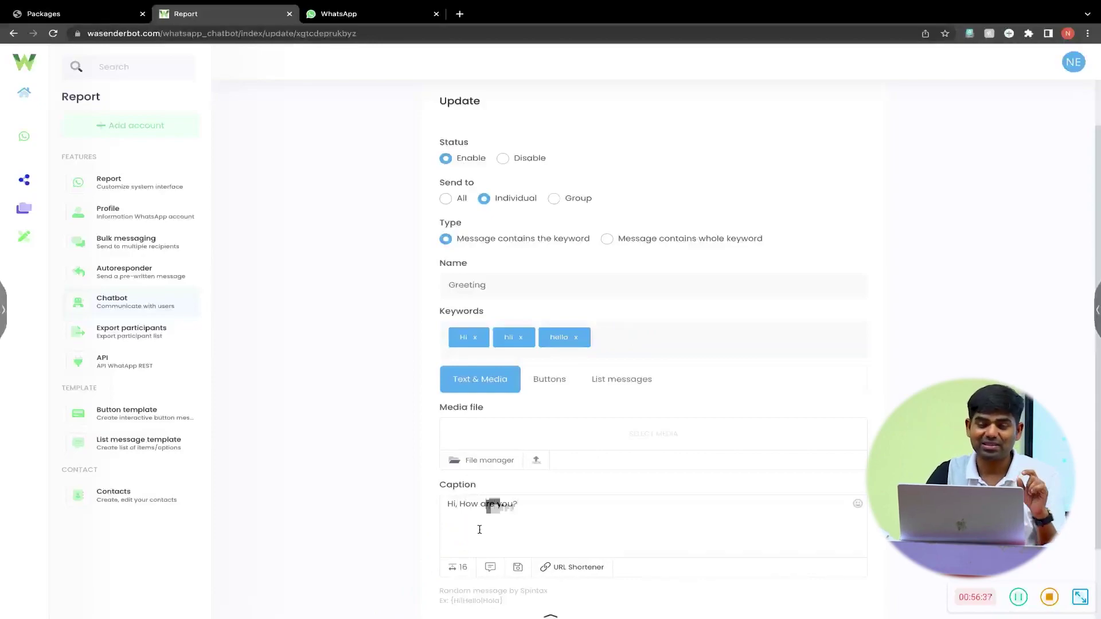
pyautogui.scroll(-1, 479, 529)
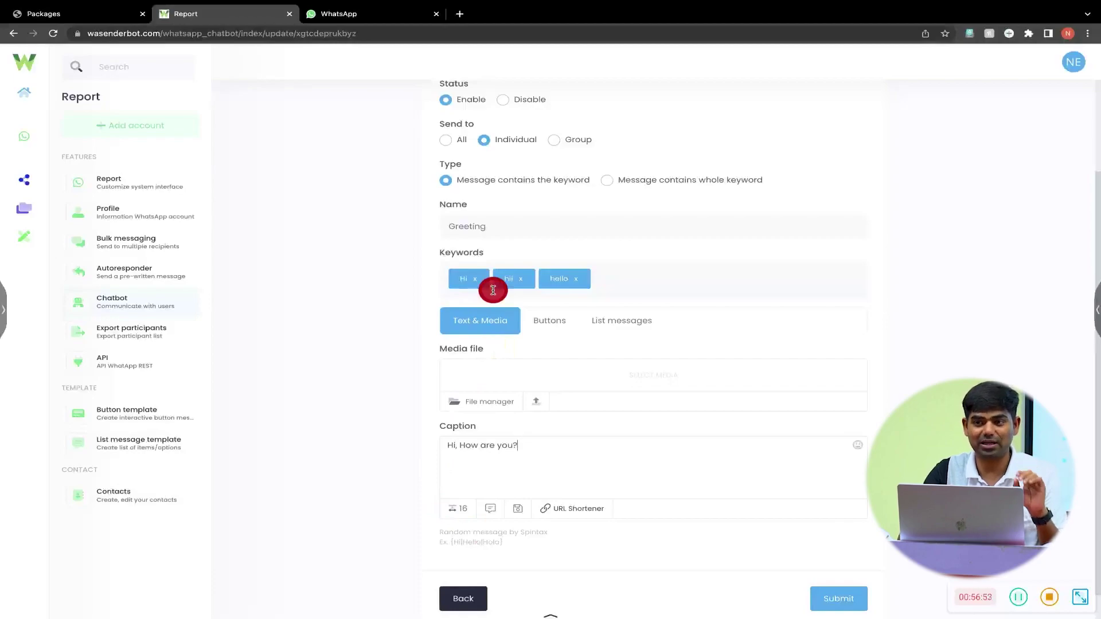
pyautogui.click(467, 280)
pyautogui.click(509, 280)
pyautogui.click(469, 283)
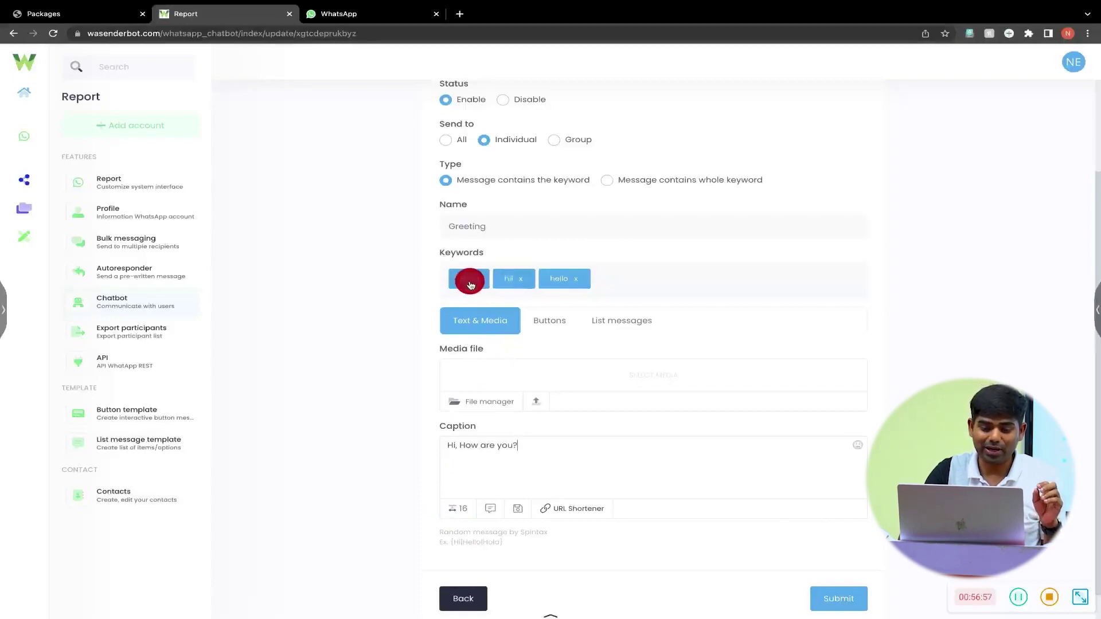
pyautogui.click(508, 283)
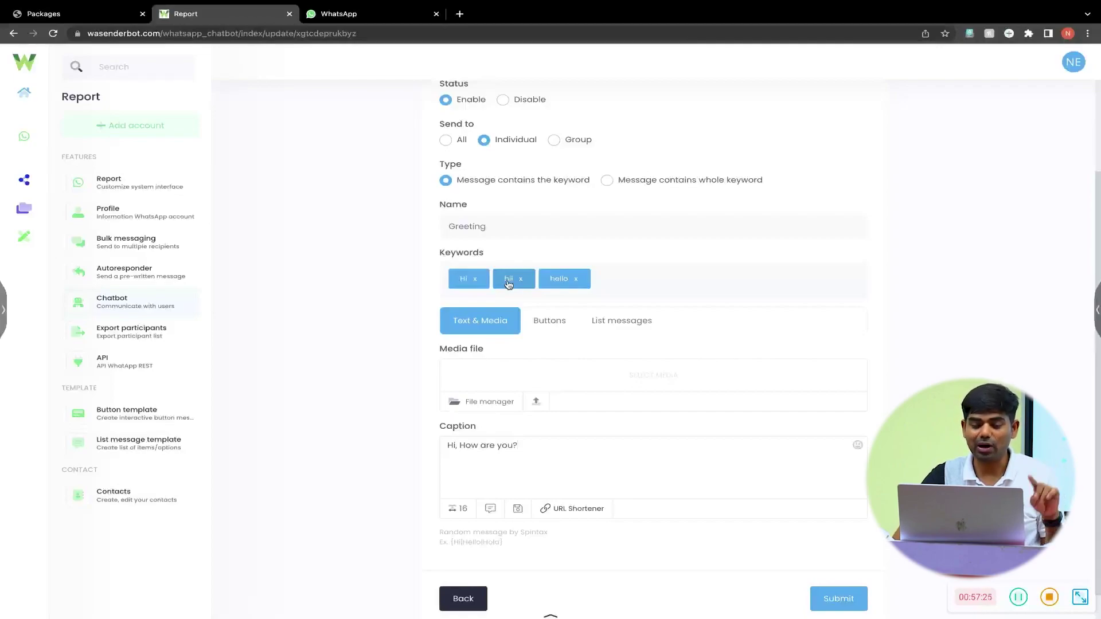
# - Replace the Hi keyword with hey and helo, then submit the Greeting item
pyautogui.moveTo(508, 285); pyautogui.dragTo(478, 285)
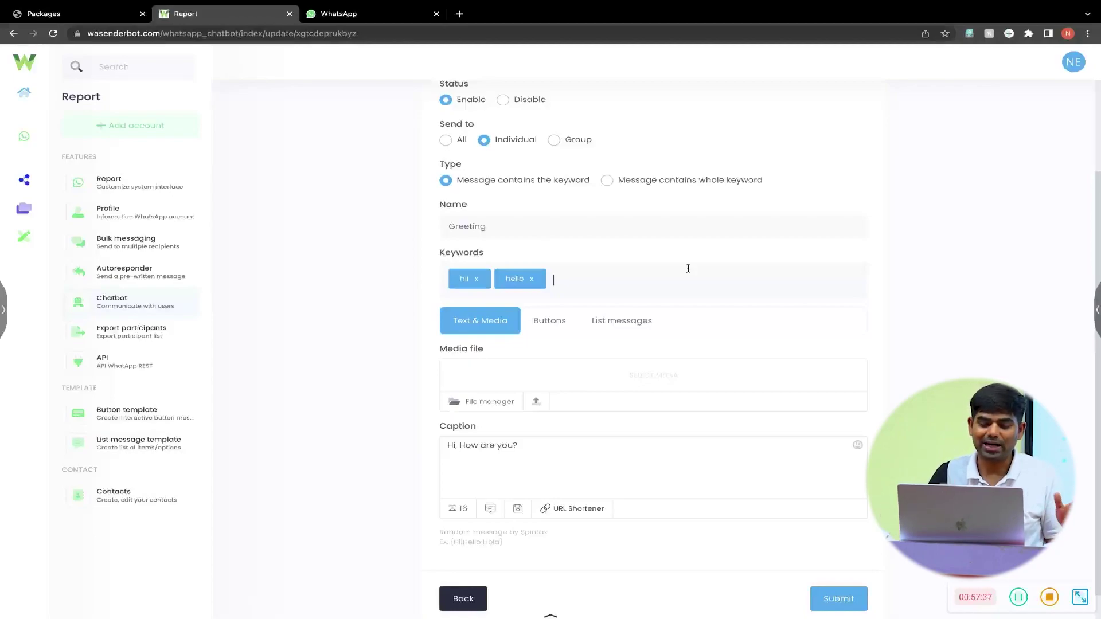
pyautogui.write('hel')
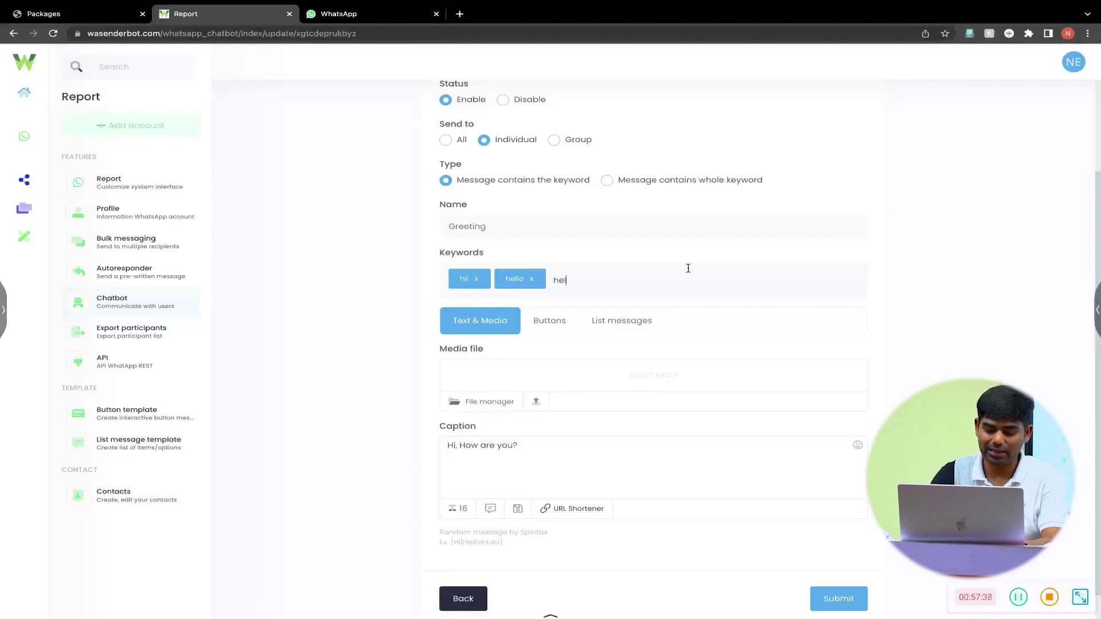
pyautogui.write('y')
pyautogui.press('Return')
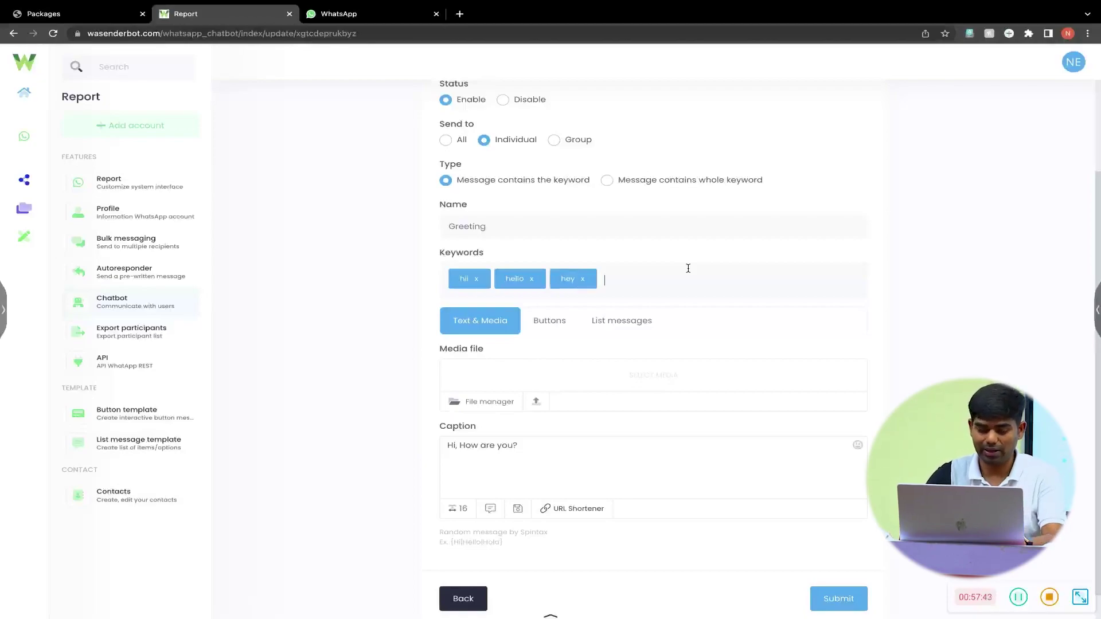
pyautogui.write('helo')
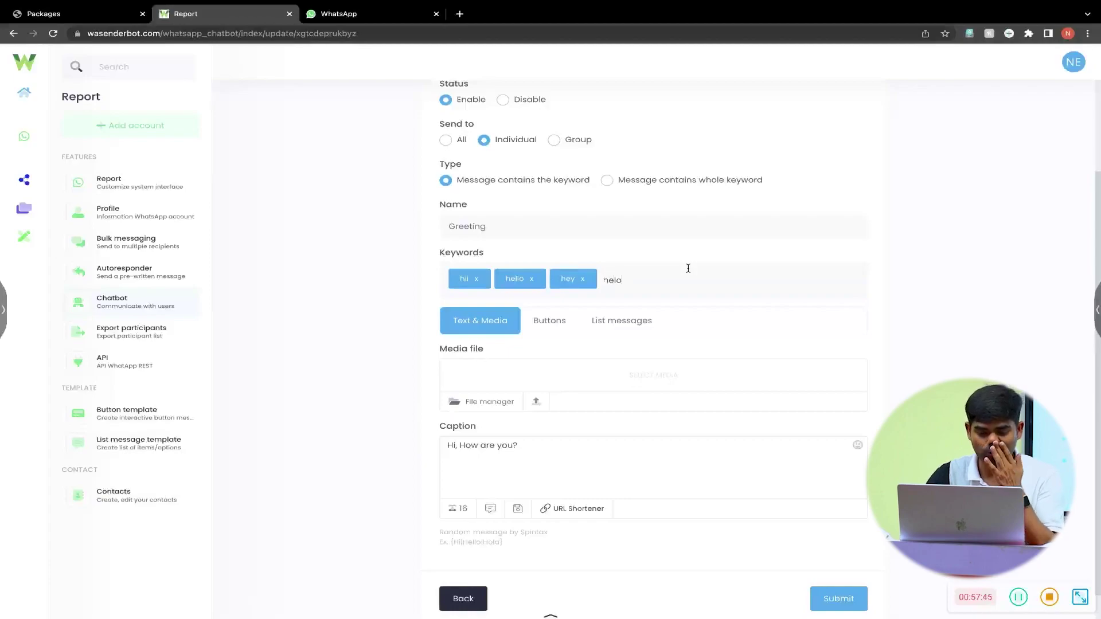
pyautogui.press('Return')
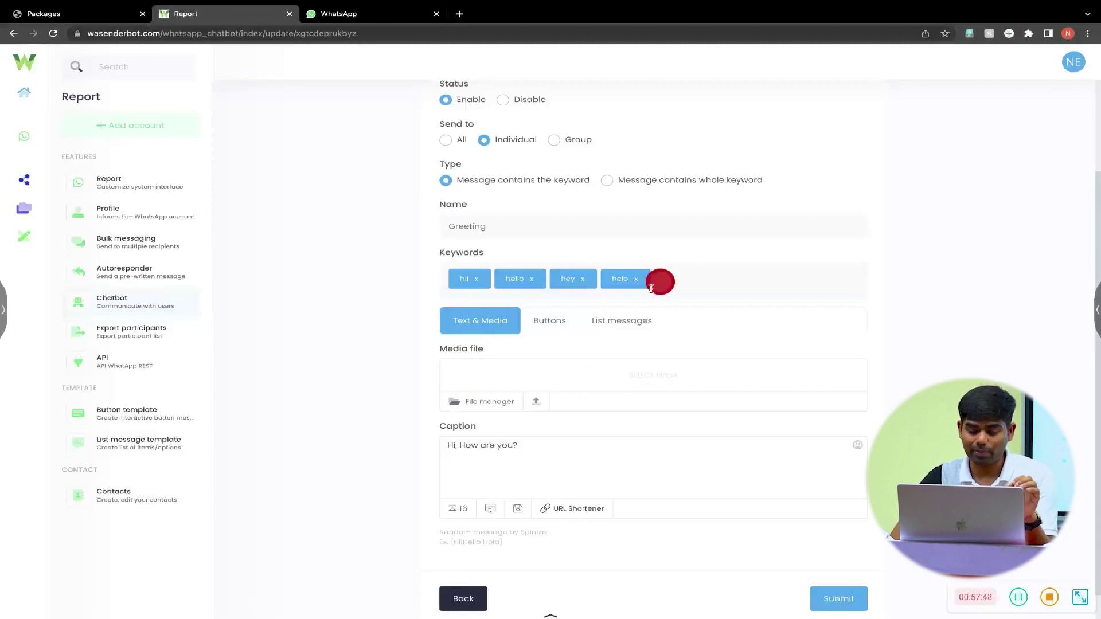
pyautogui.click(833, 607)
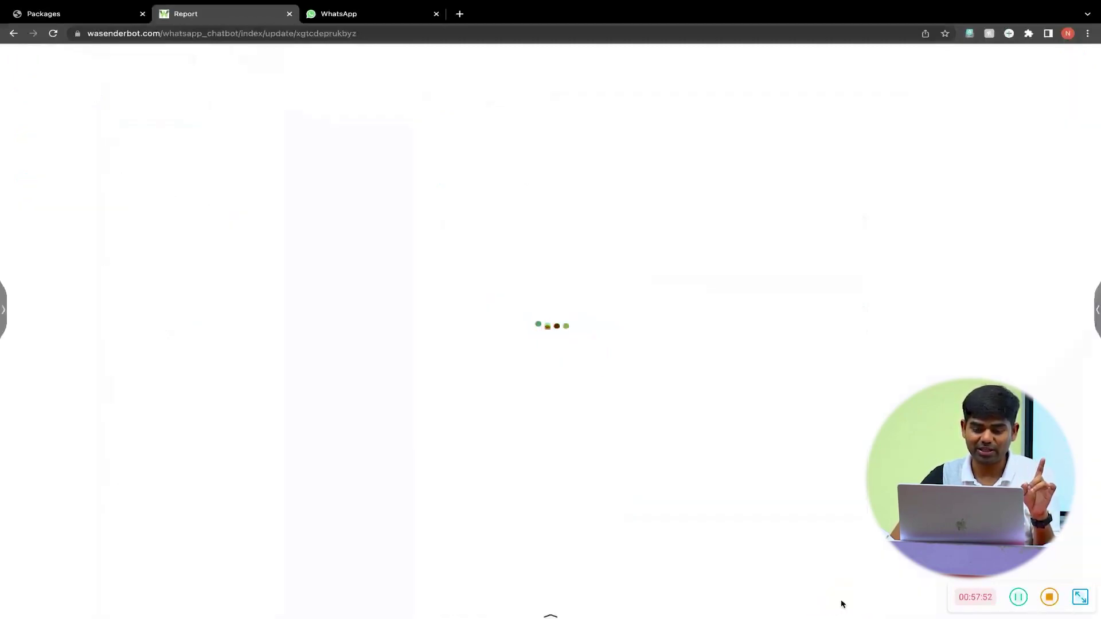
# - Open the saved Greeting item, listed with 4 keywords, in its edit form
pyautogui.click(482, 428)
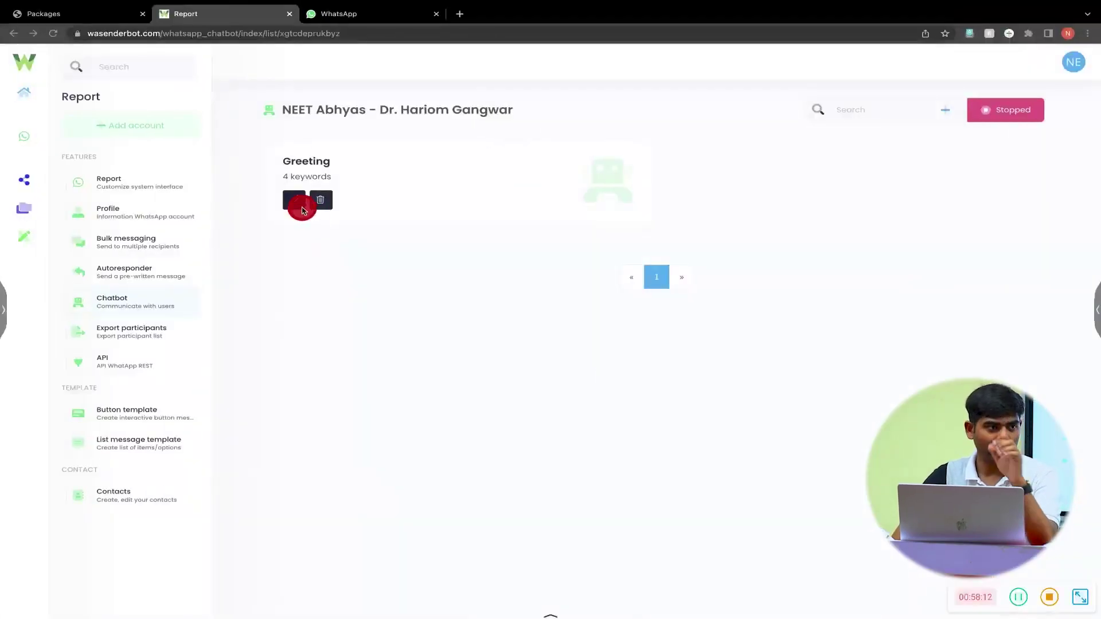
pyautogui.click(300, 206)
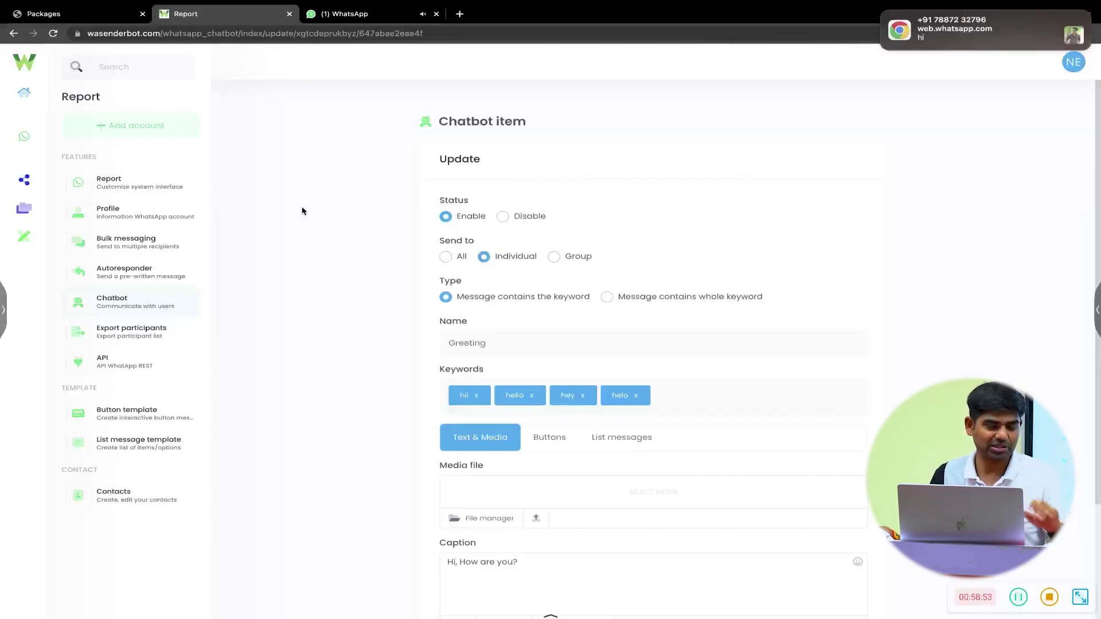
# - Check the WhatsApp test chat, revisit the chatbot item list, then return to the chat
pyautogui.click(390, 19)
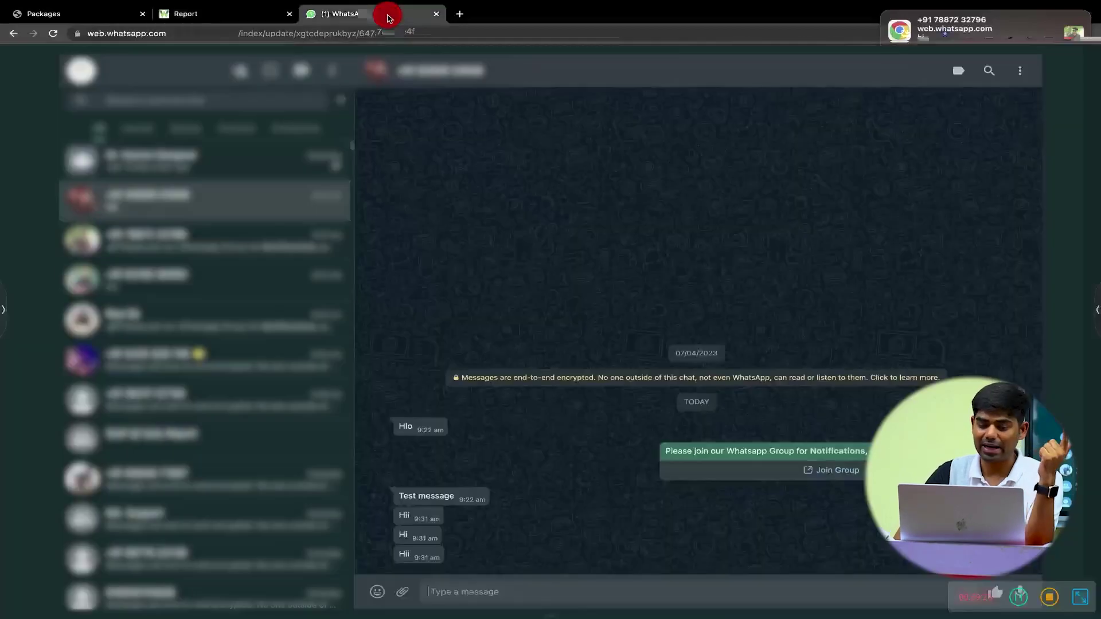
pyautogui.click(248, 16)
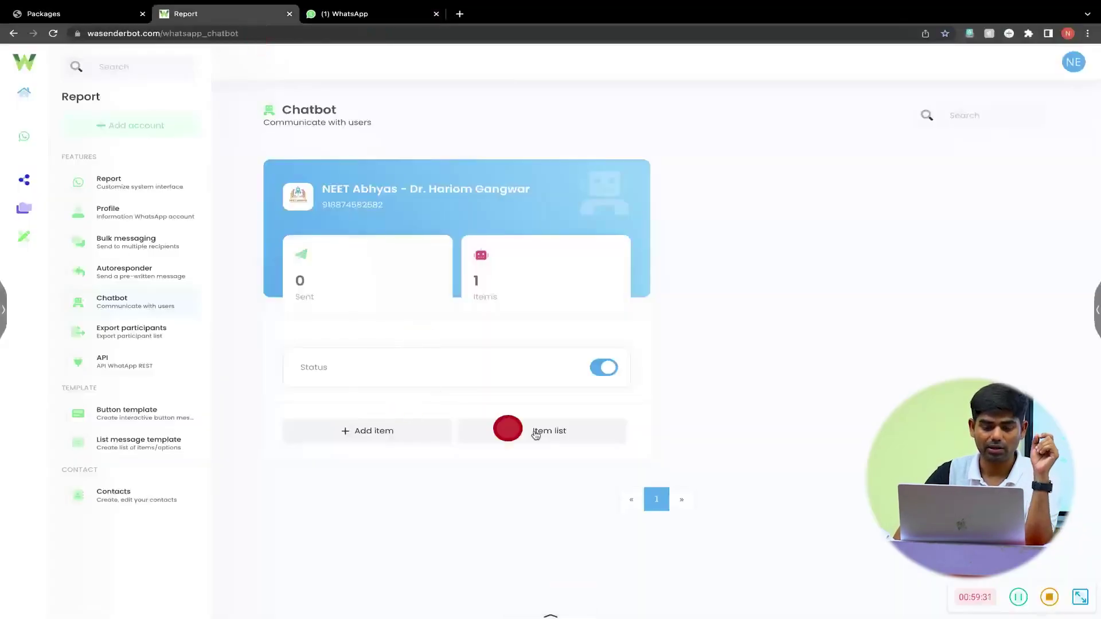
pyautogui.click(552, 436)
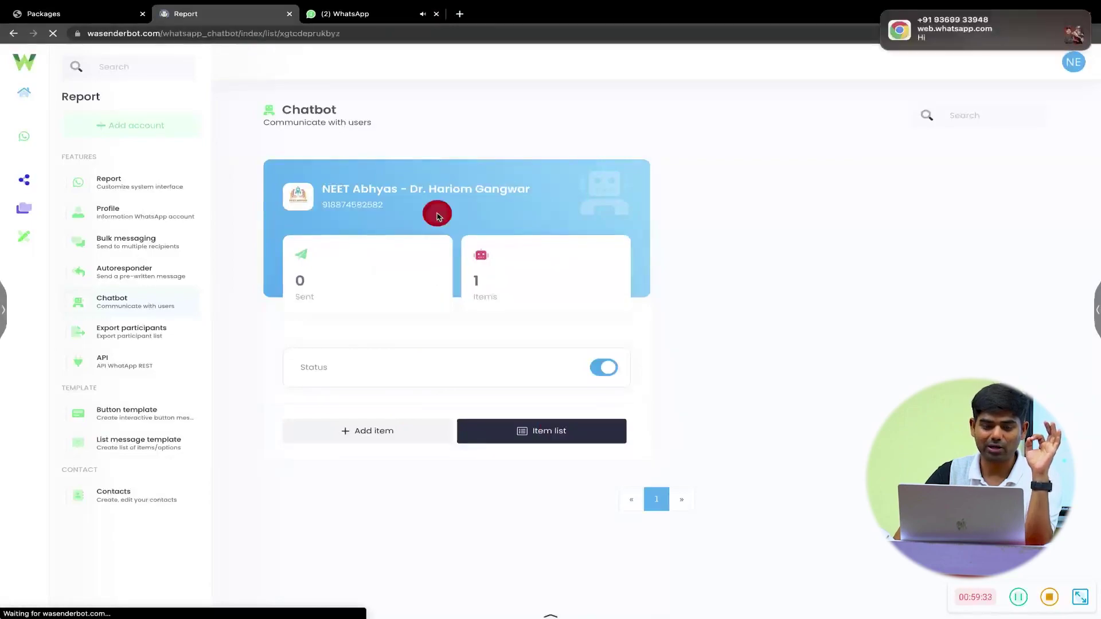
pyautogui.click(368, 21)
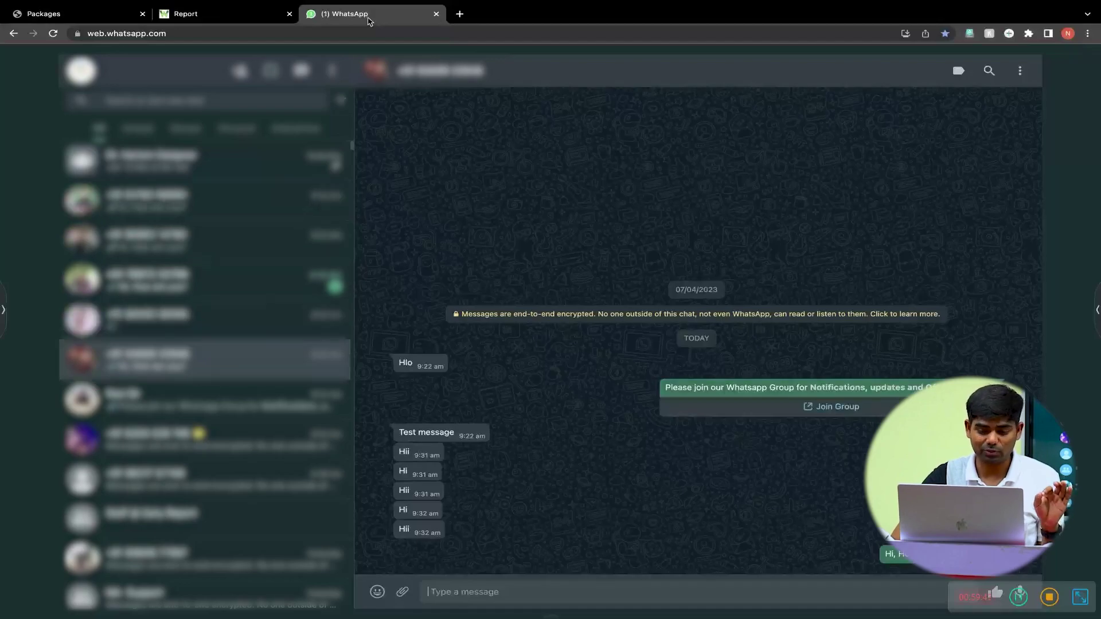
# - Add the keyword hi to the Greeting item and save it, then briefly check WhatsApp
pyautogui.click(245, 17)
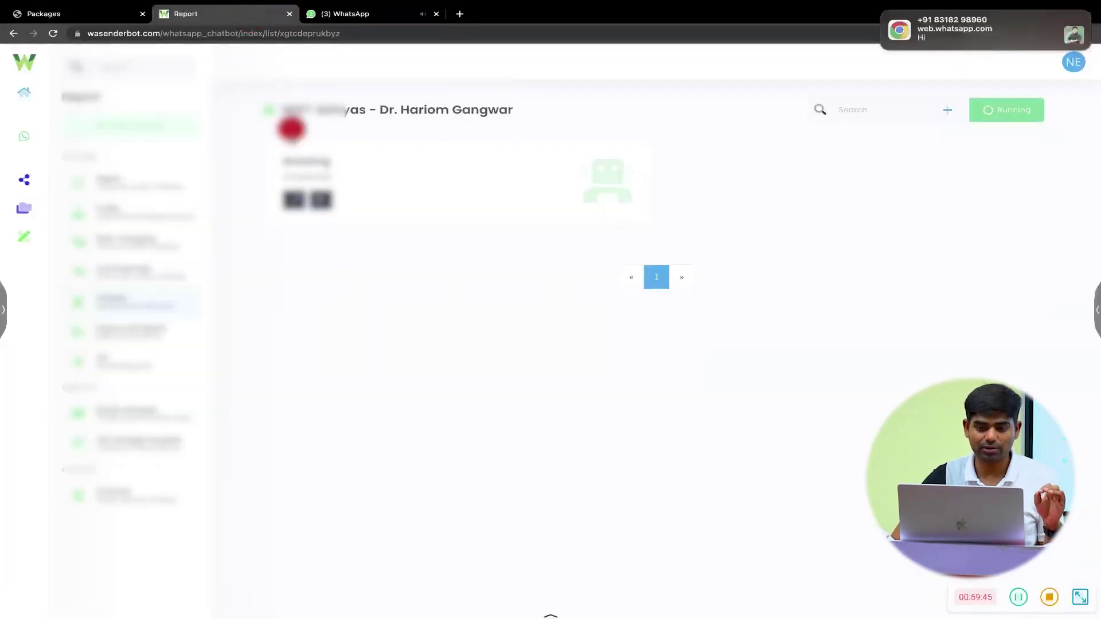
pyautogui.click(304, 172)
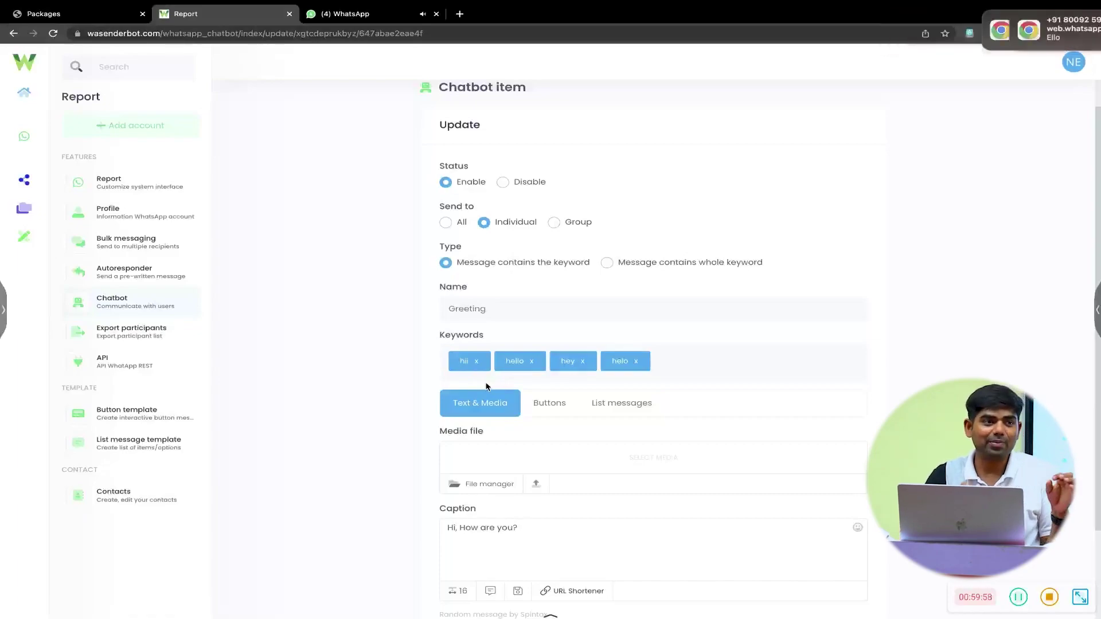
pyautogui.click(357, 170)
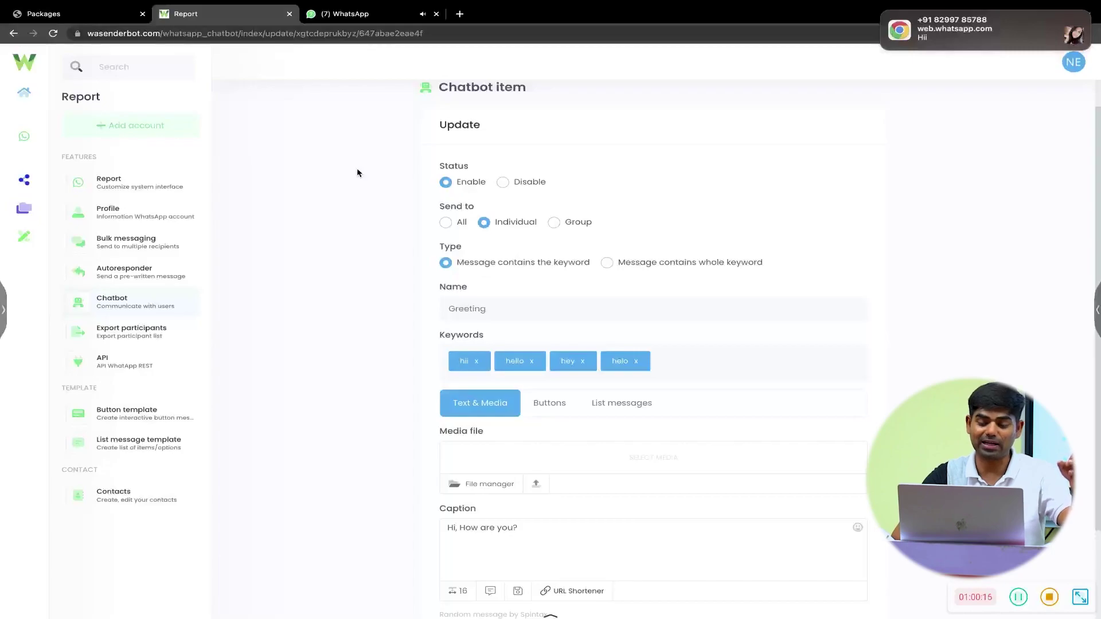
pyautogui.click(694, 353)
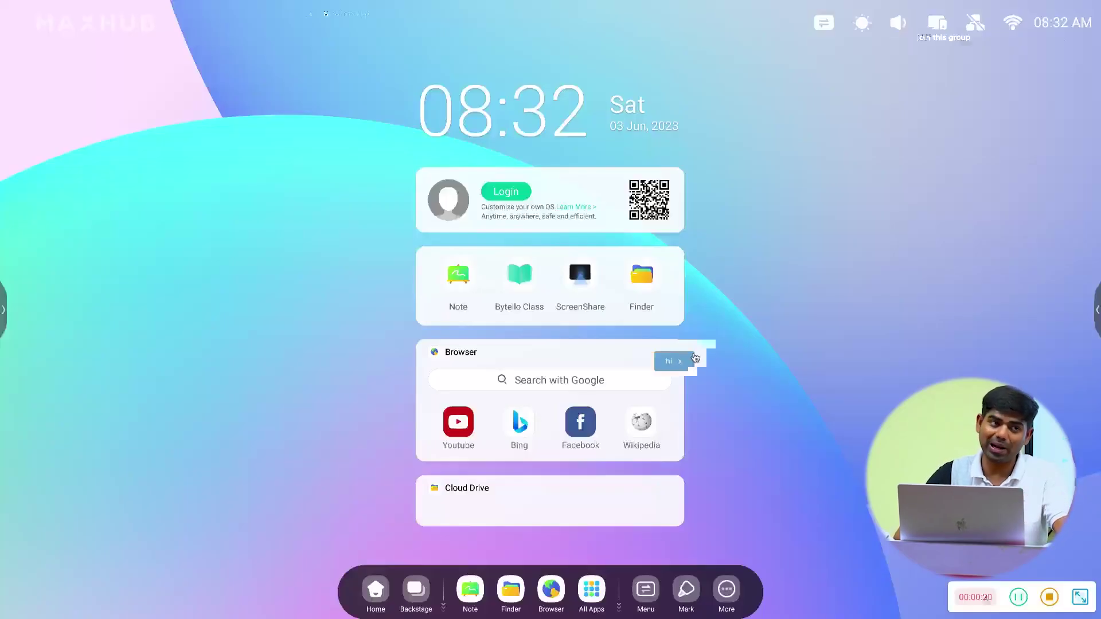
pyautogui.click(528, 396)
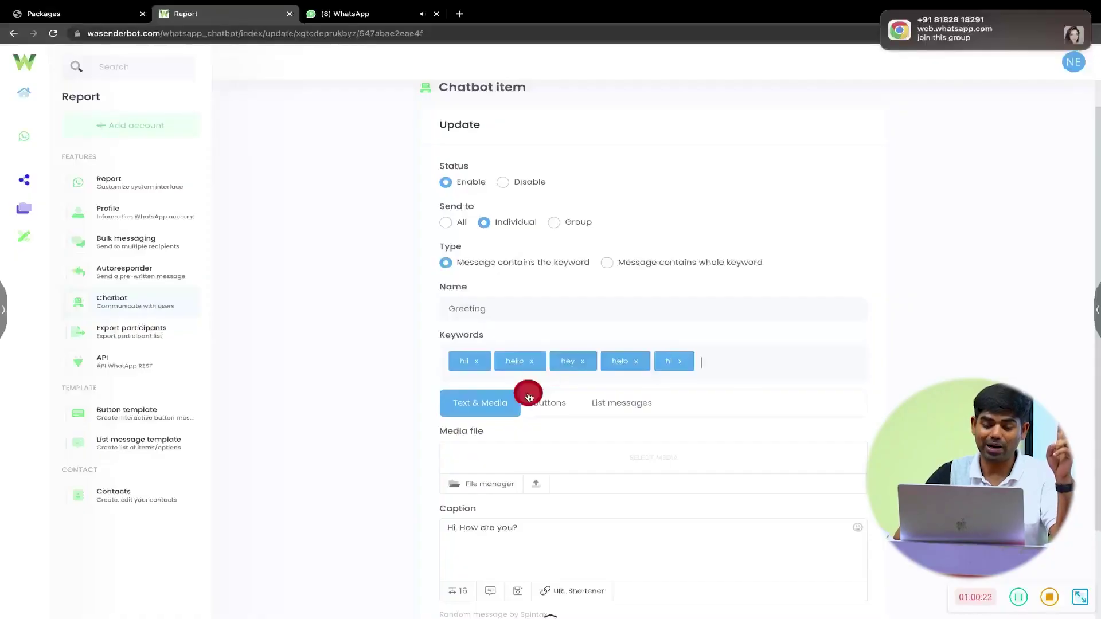
pyautogui.scroll(-2, 811, 487)
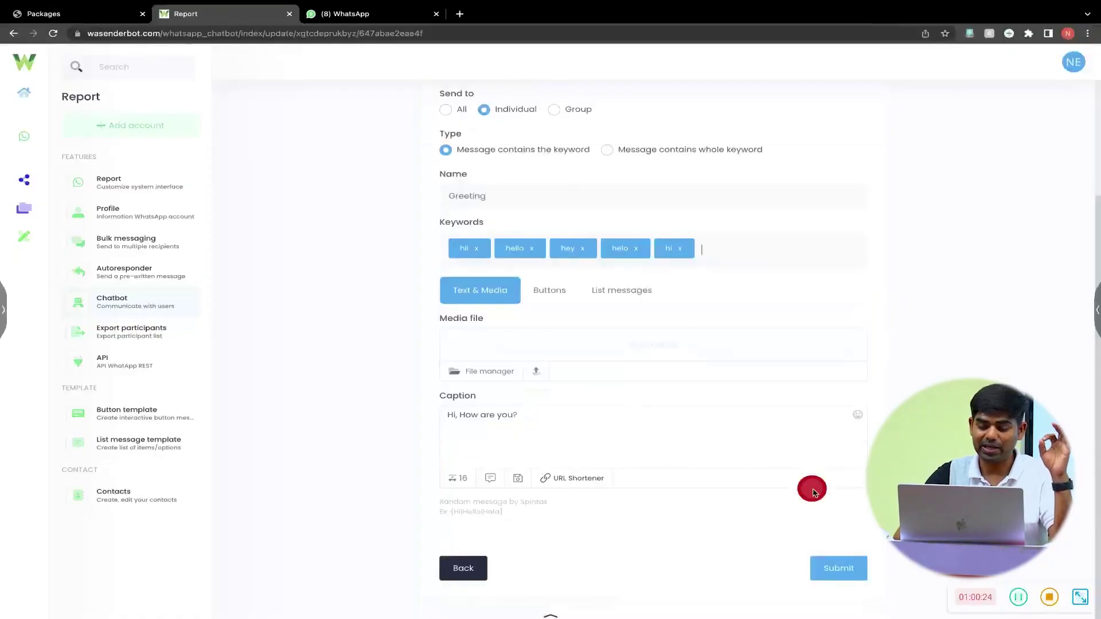
pyautogui.click(856, 565)
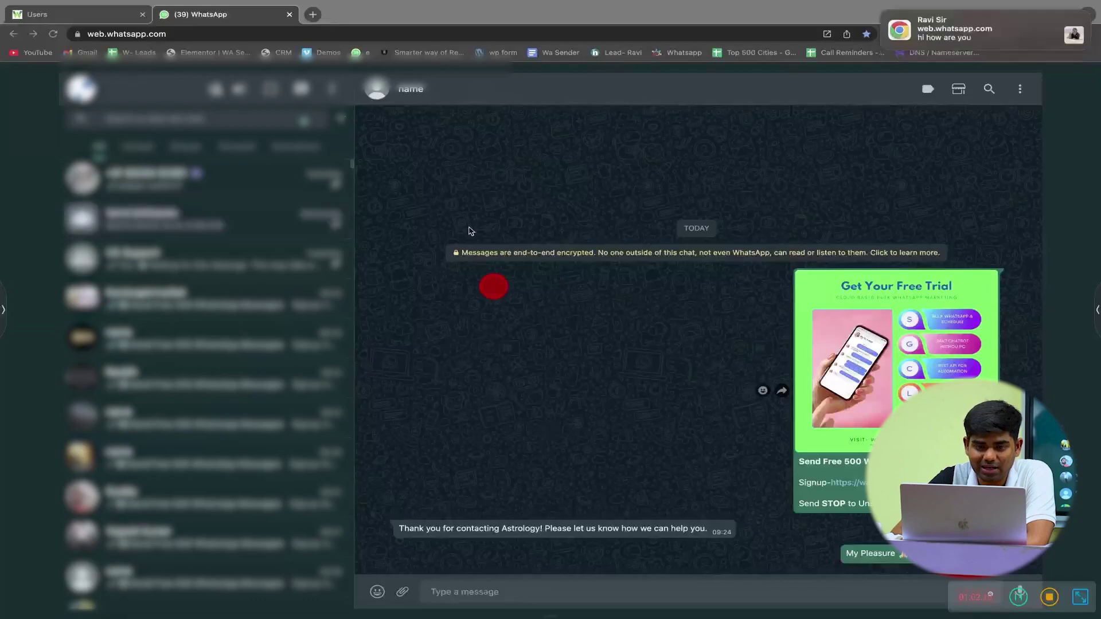
pyautogui.hotkey('ctrl', 'Right')
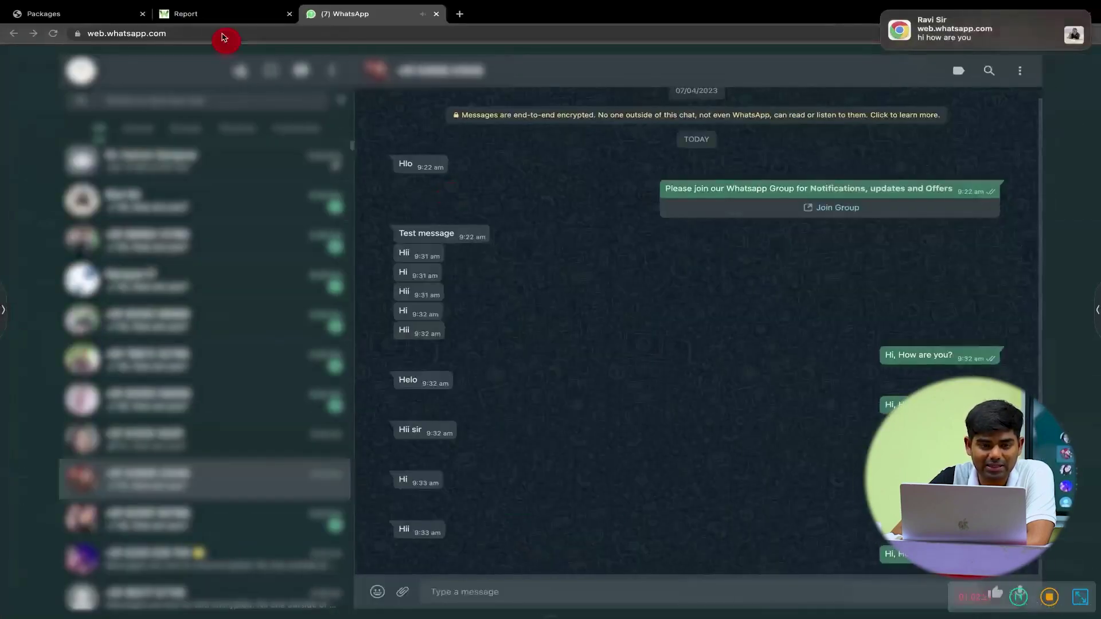
pyautogui.click(217, 17)
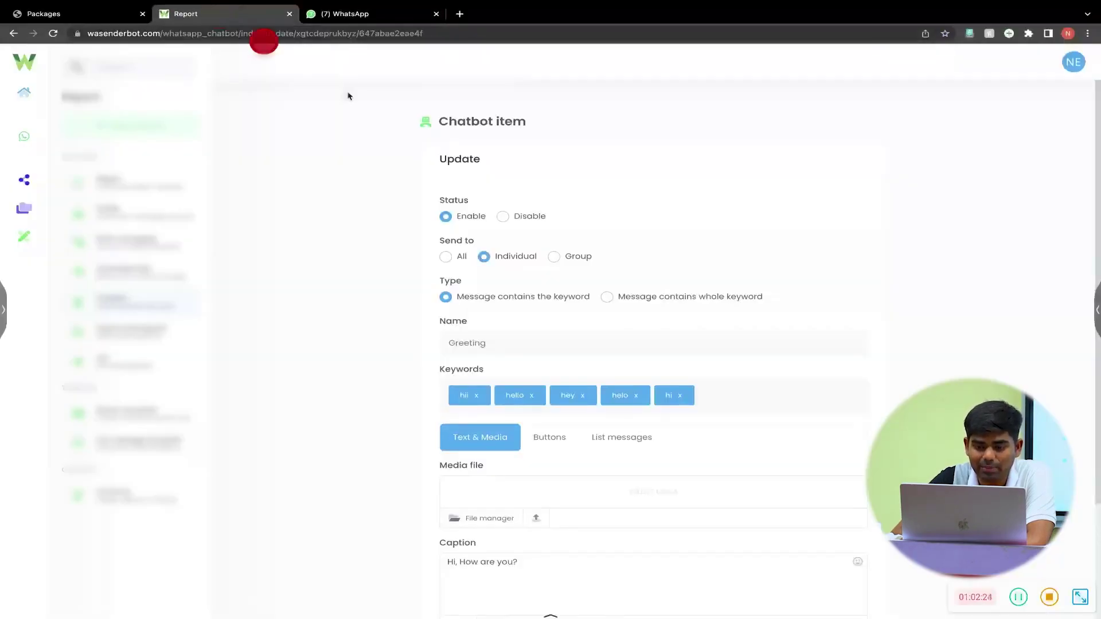
# - Set the Greeting item's Type to 'Message contains whole keyword', save, and view WhatsApp
pyautogui.click(608, 297)
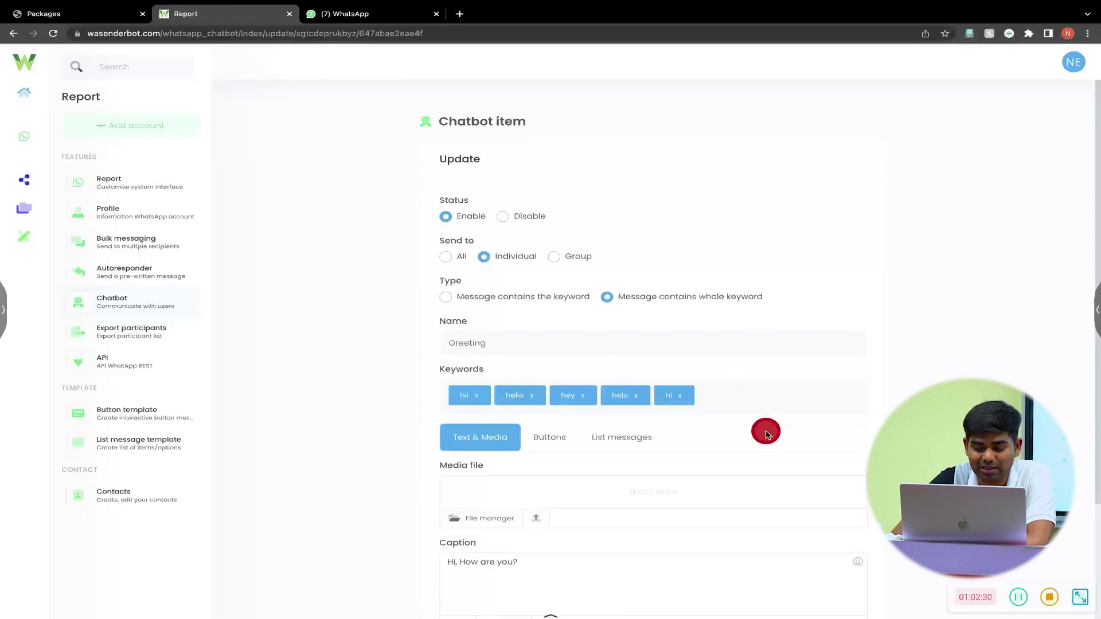
pyautogui.scroll(-3, 839, 572)
pyautogui.click(848, 568)
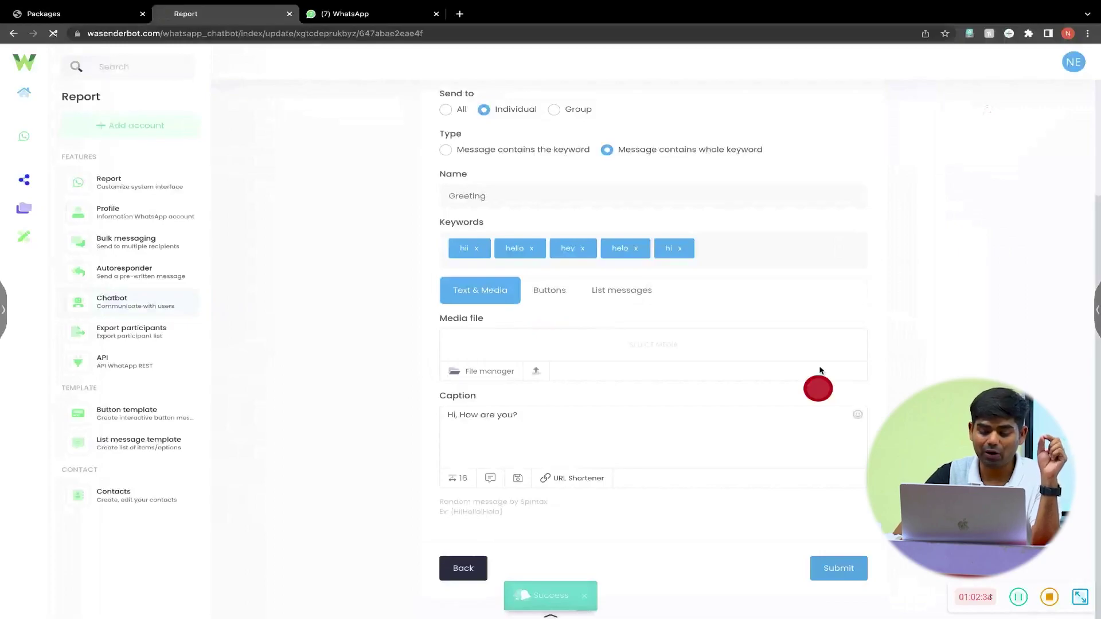
pyautogui.hotkey('alt', 'Tab')
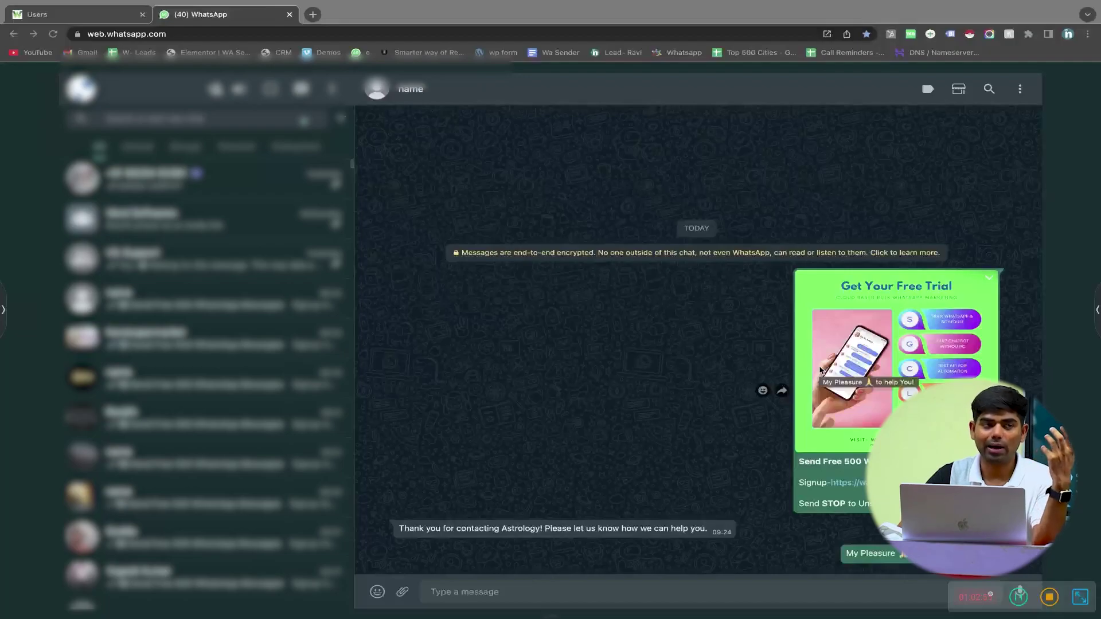
# - Switch from WhatsApp Web back to the wasenderbot chatbot item list
pyautogui.hotkey('ctrl', 'Right')
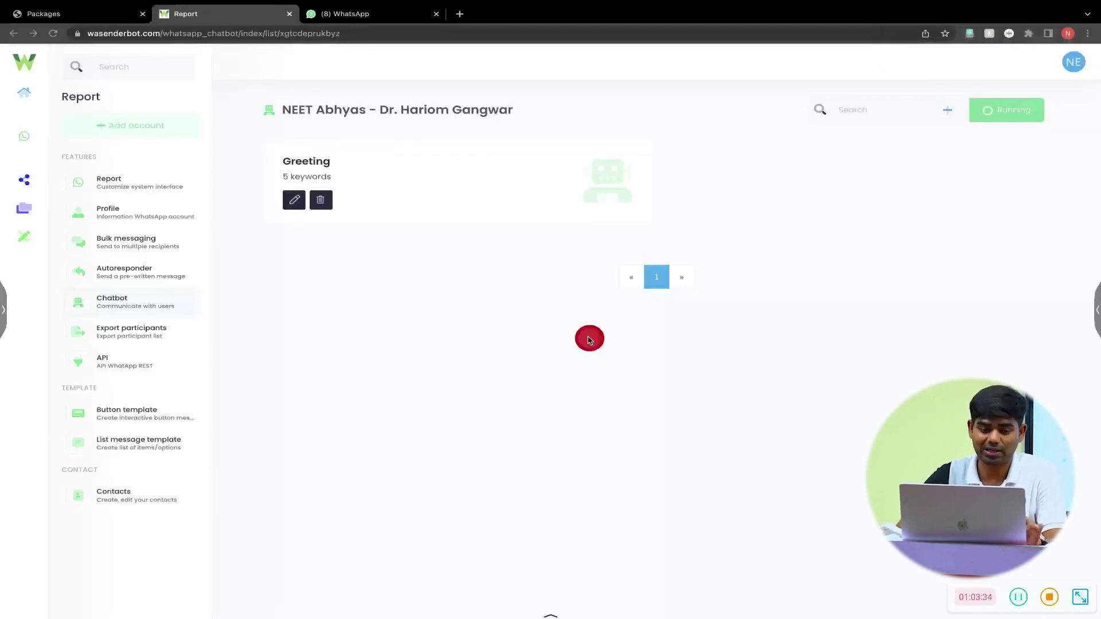
# - Change the Greeting item's Type back to 'Message contains the keyword' and save it
pyautogui.click(296, 205)
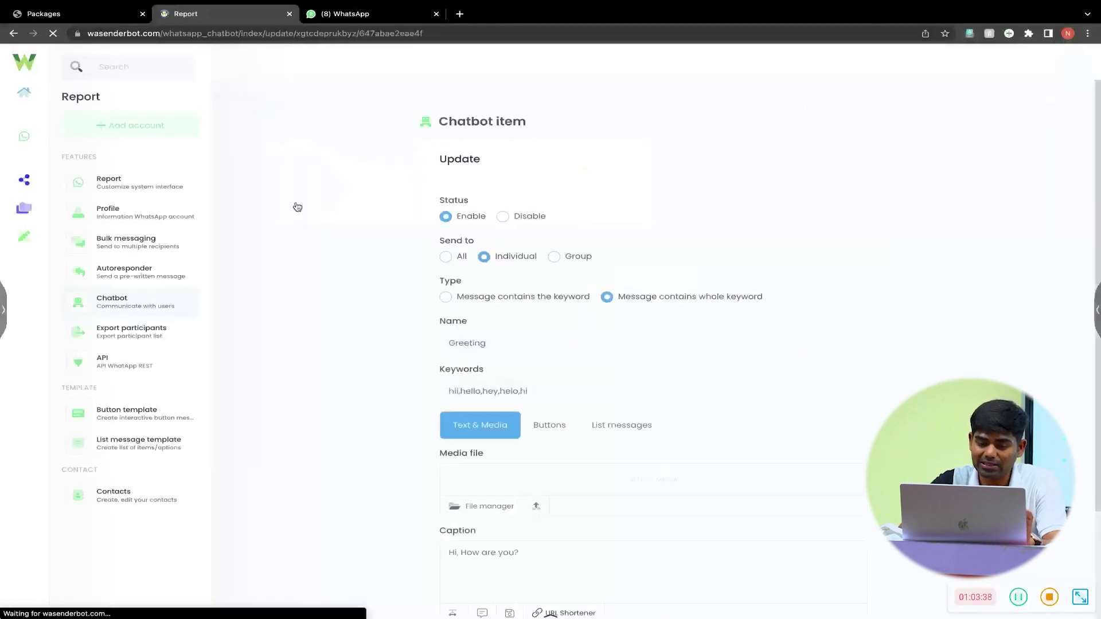
pyautogui.click(525, 296)
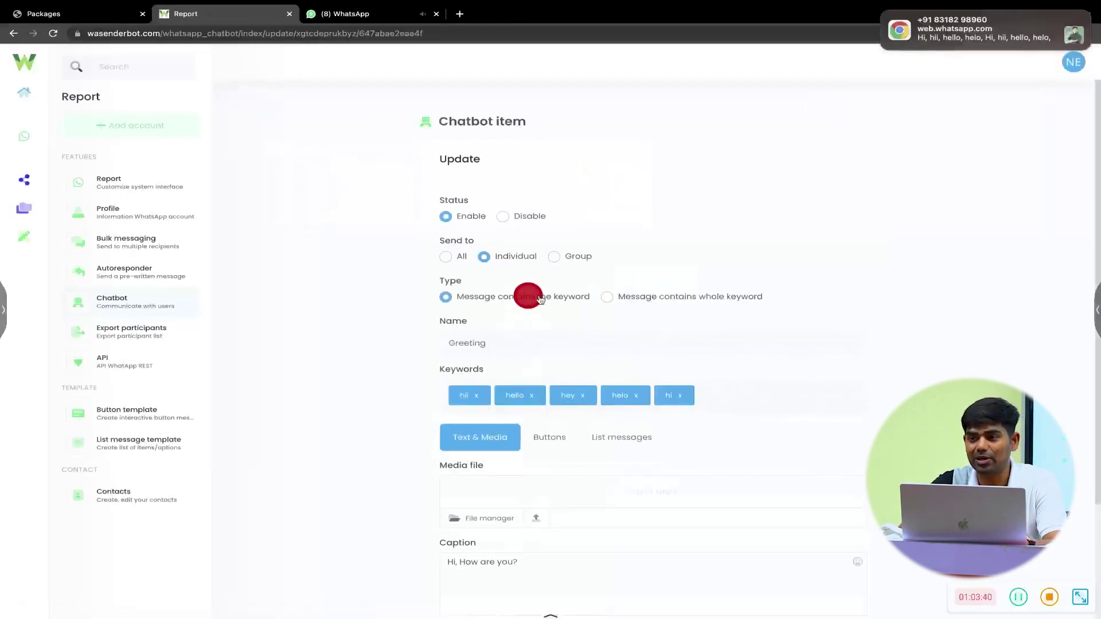
pyautogui.scroll(-3, 711, 514)
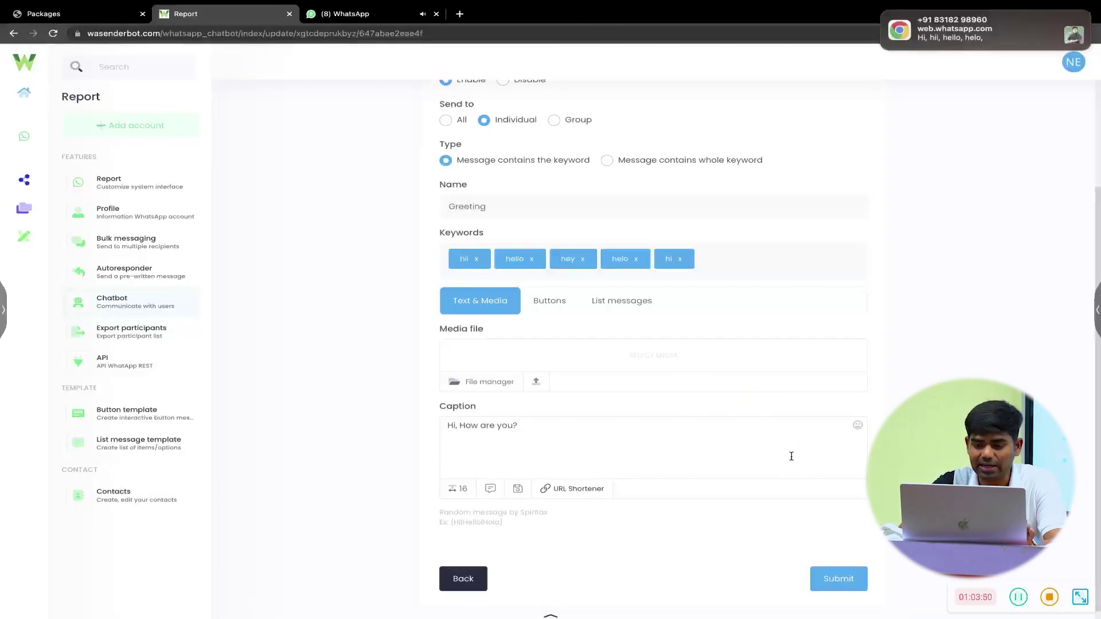
pyautogui.click(843, 576)
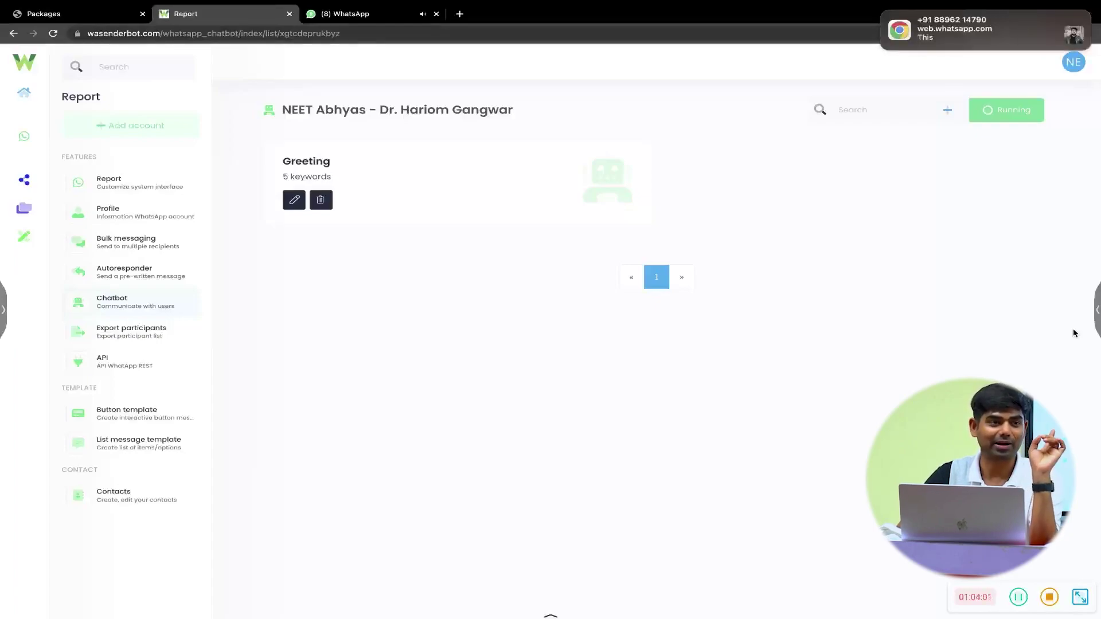
# - Delete the hi keyword tag from the Greeting item and save it with four keywords
pyautogui.click(297, 205)
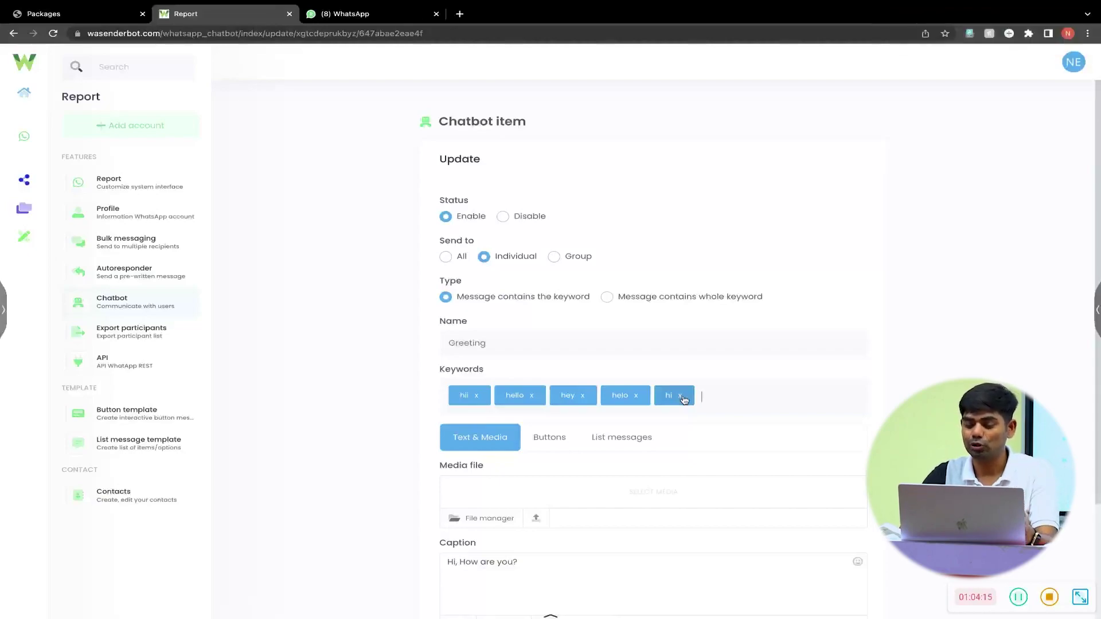
pyautogui.click(681, 396)
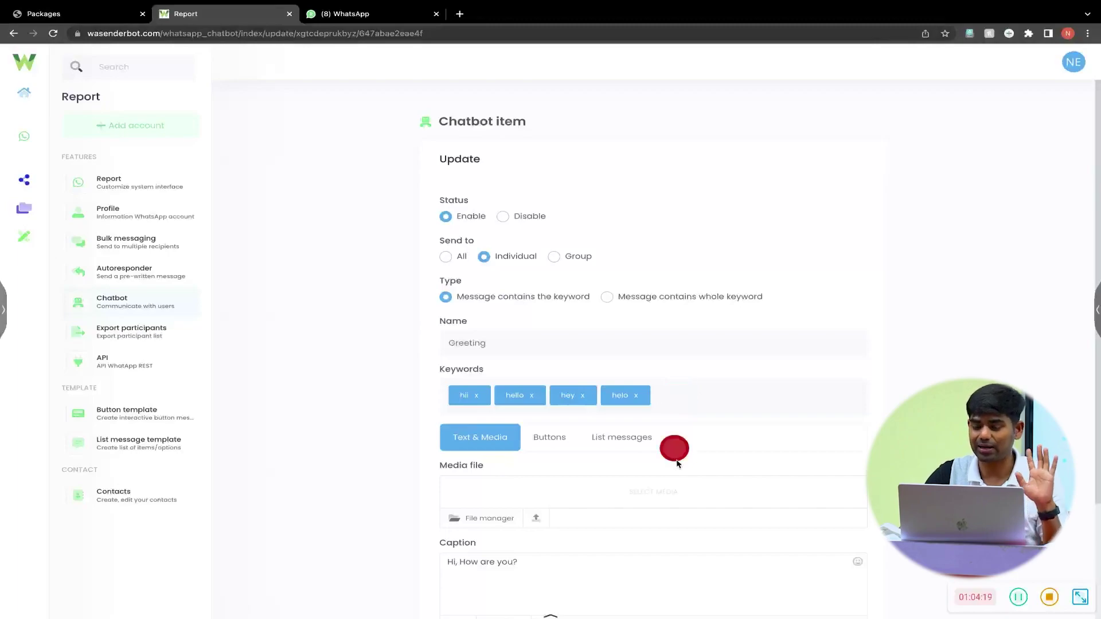
pyautogui.scroll(-2, 675, 450)
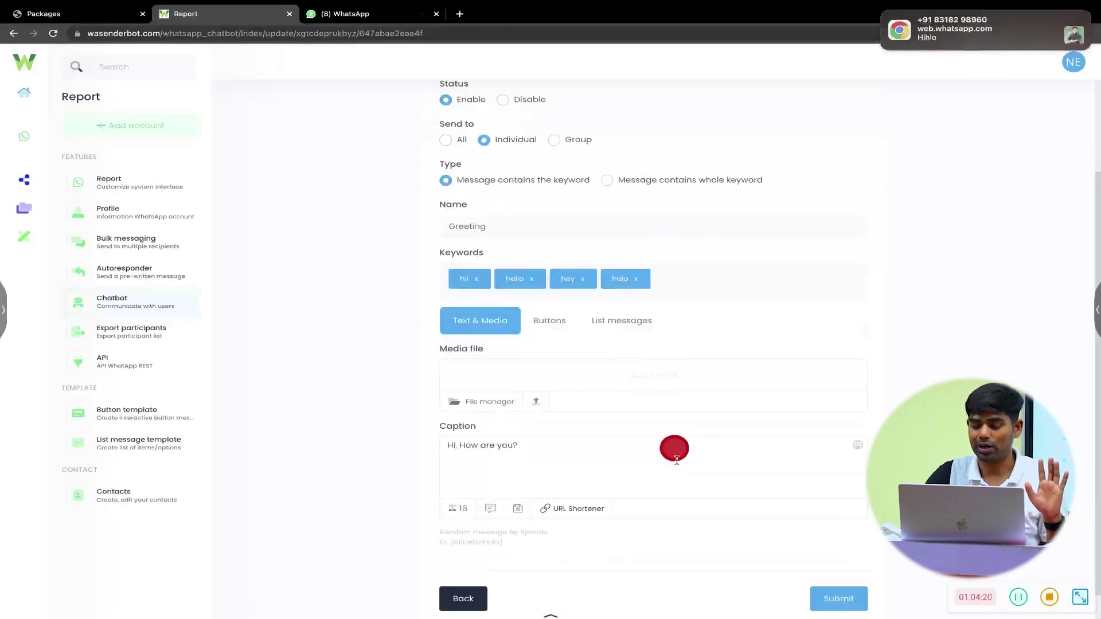
pyautogui.click(853, 605)
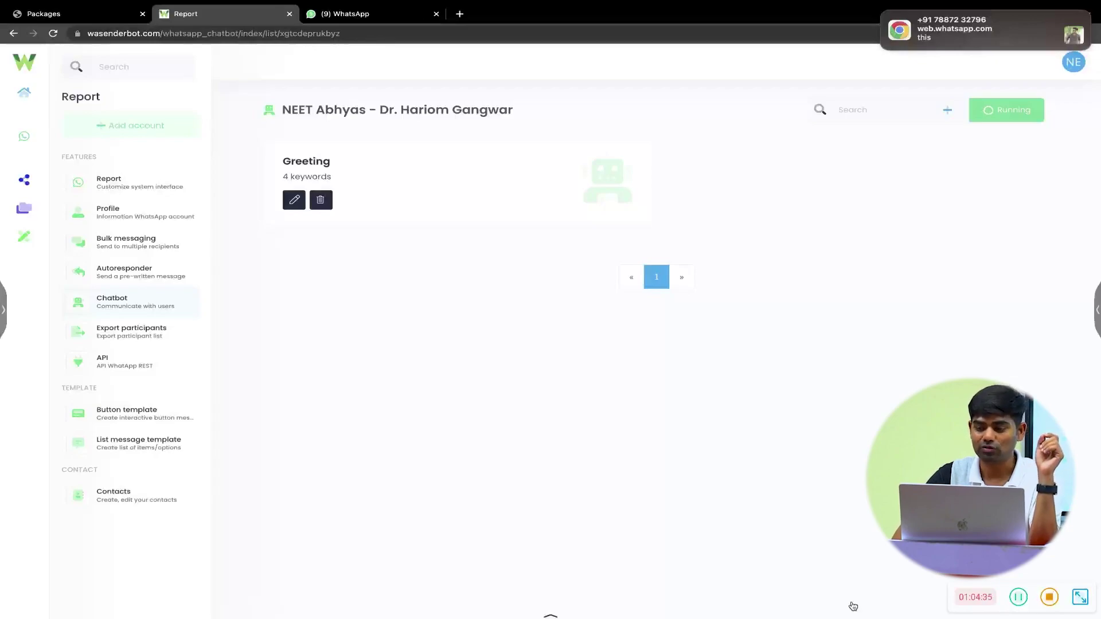
# - Add an individual-chat item Greeting-2 with whole-word keyword hi, then begin another new item
pyautogui.click(951, 113)
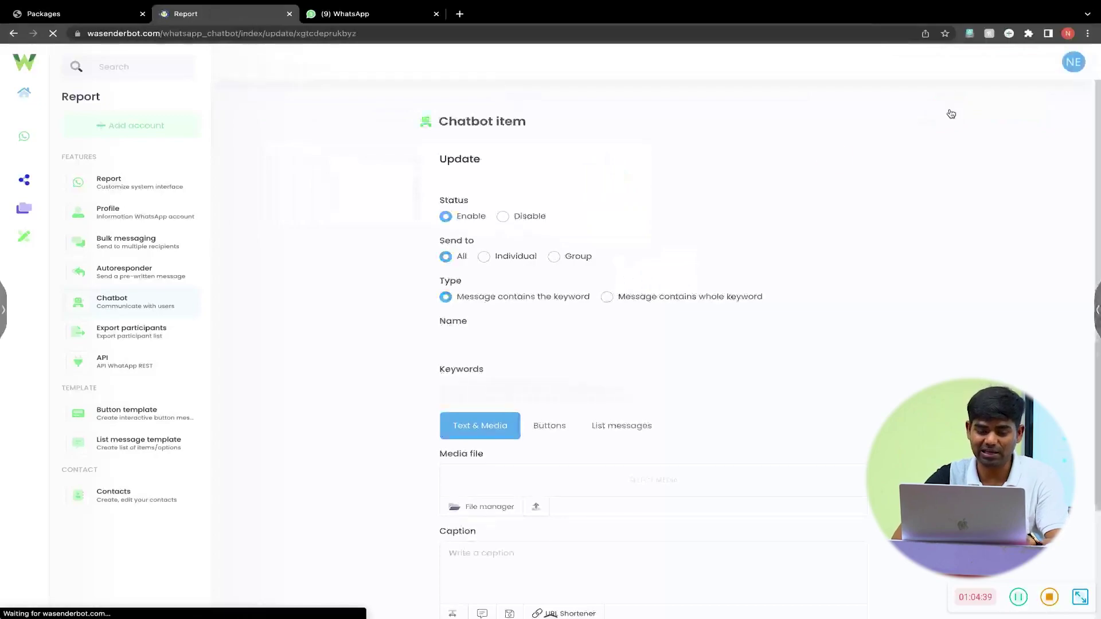
pyautogui.click(503, 256)
pyautogui.click(500, 344)
pyautogui.write('Greeti')
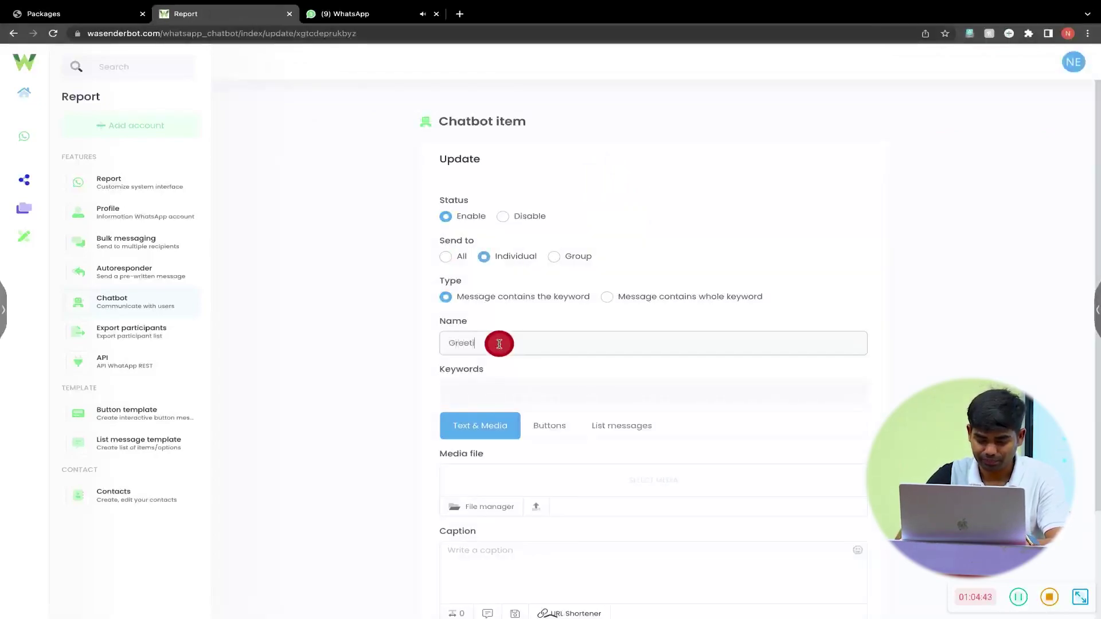
pyautogui.write('ng-2')
pyautogui.click(499, 389)
pyautogui.write('hi')
pyautogui.click(606, 301)
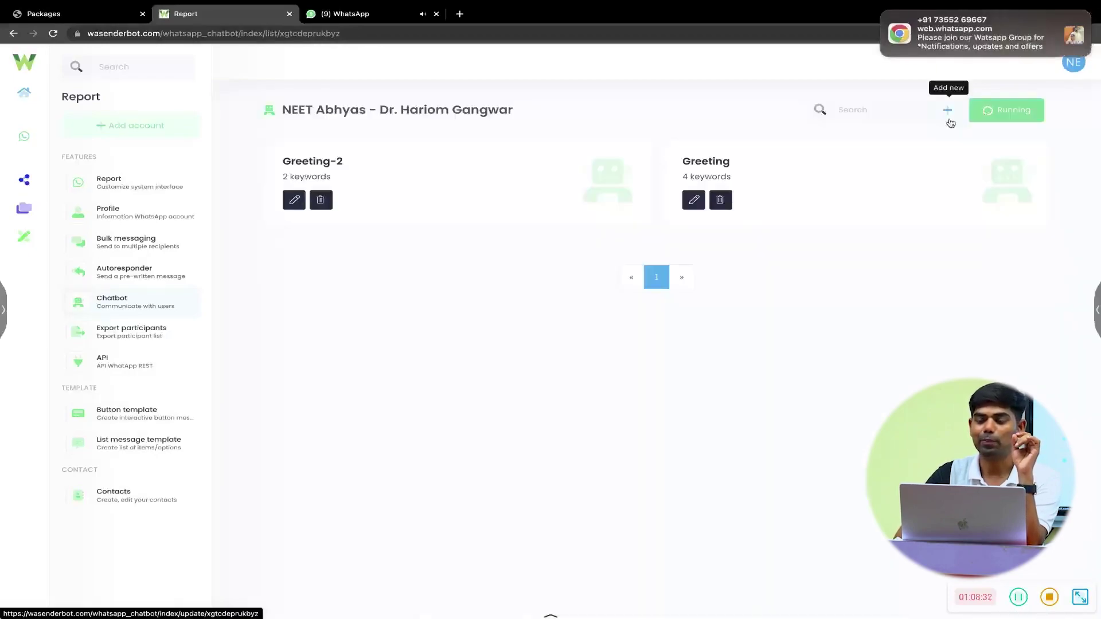
pyautogui.click(949, 112)
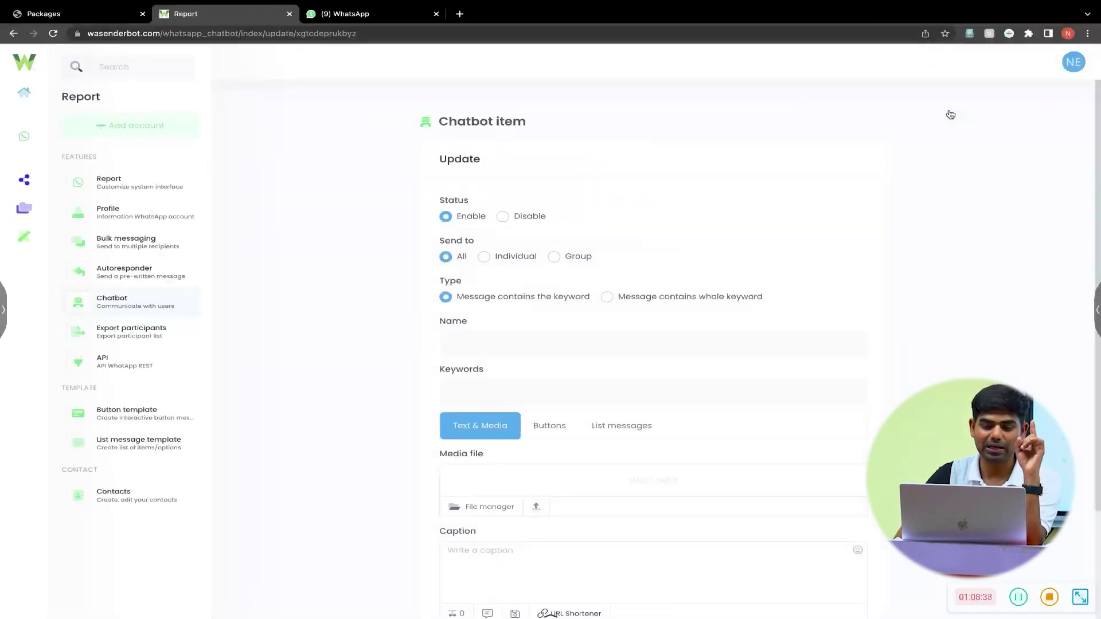
# - Set the new item to individual chats and name it Greeting
pyautogui.click(487, 258)
pyautogui.click(488, 348)
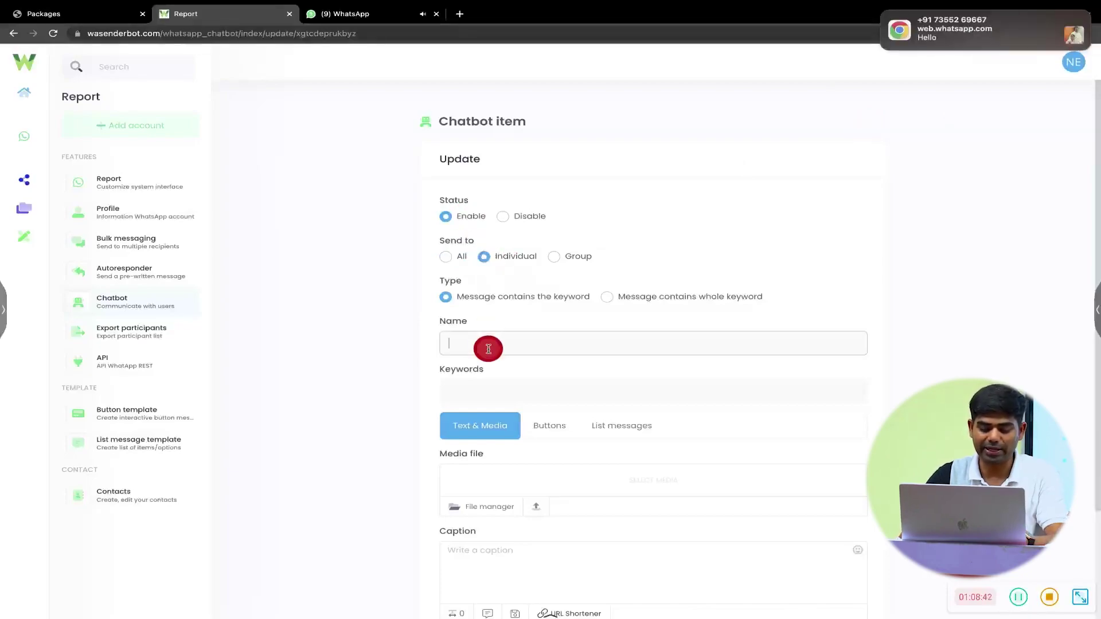
pyautogui.write('Greeting')
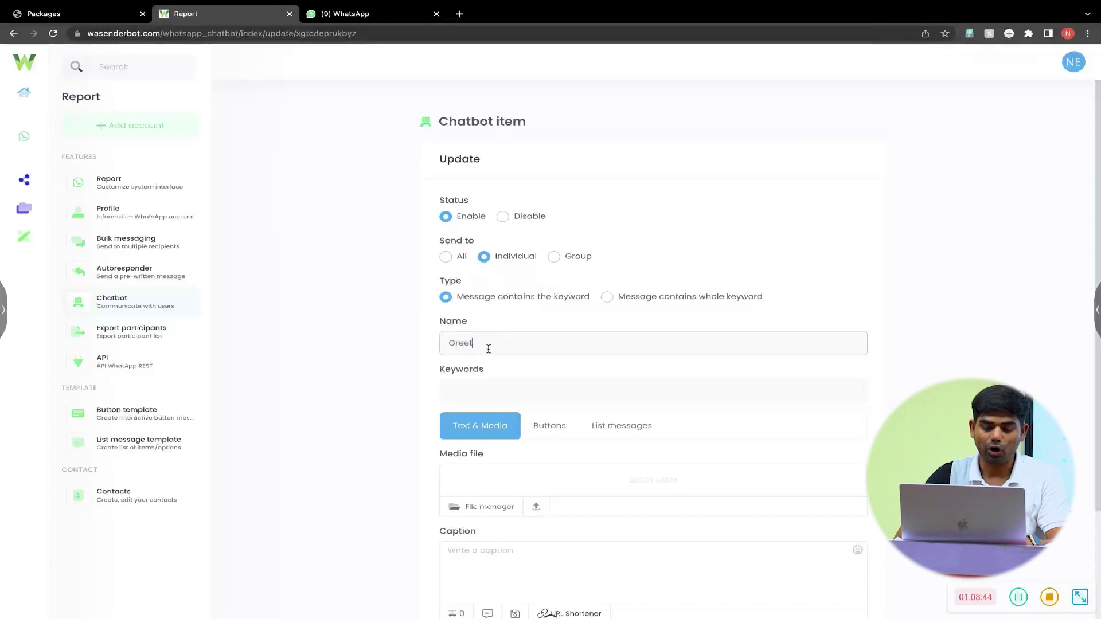
# - Add the keywords Hii, helo, hello, Hey and hlo
pyautogui.click(505, 379)
pyautogui.write('Hii')
pyautogui.press('Return')
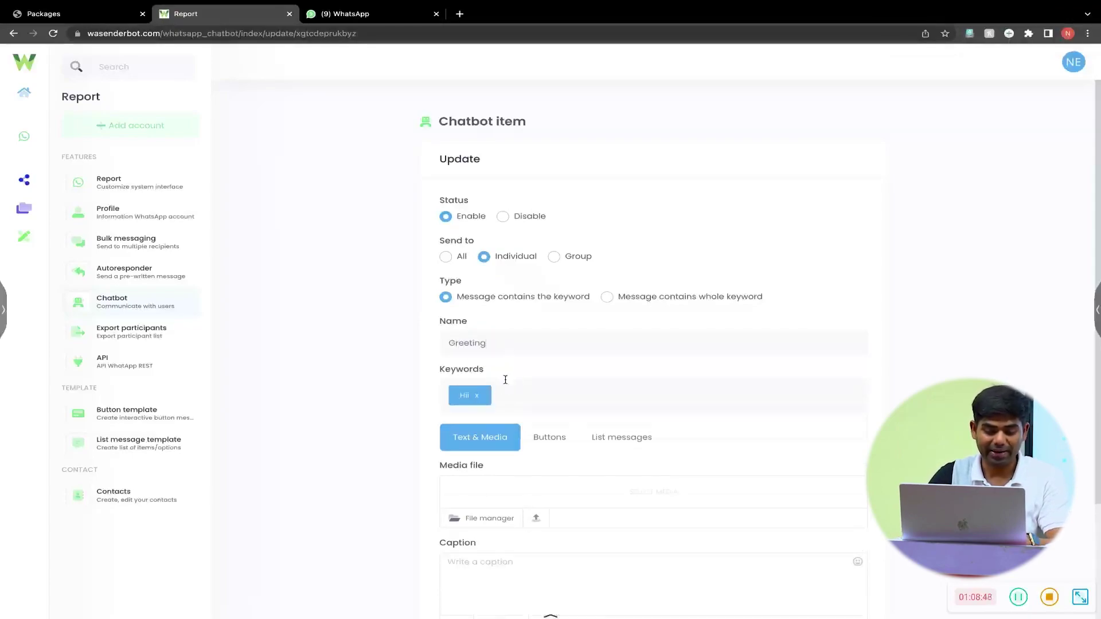
pyautogui.write('hel')
pyautogui.press('BackSpace')
pyautogui.write('lo')
pyautogui.press('Return')
pyautogui.write('hello')
pyautogui.press('Return')
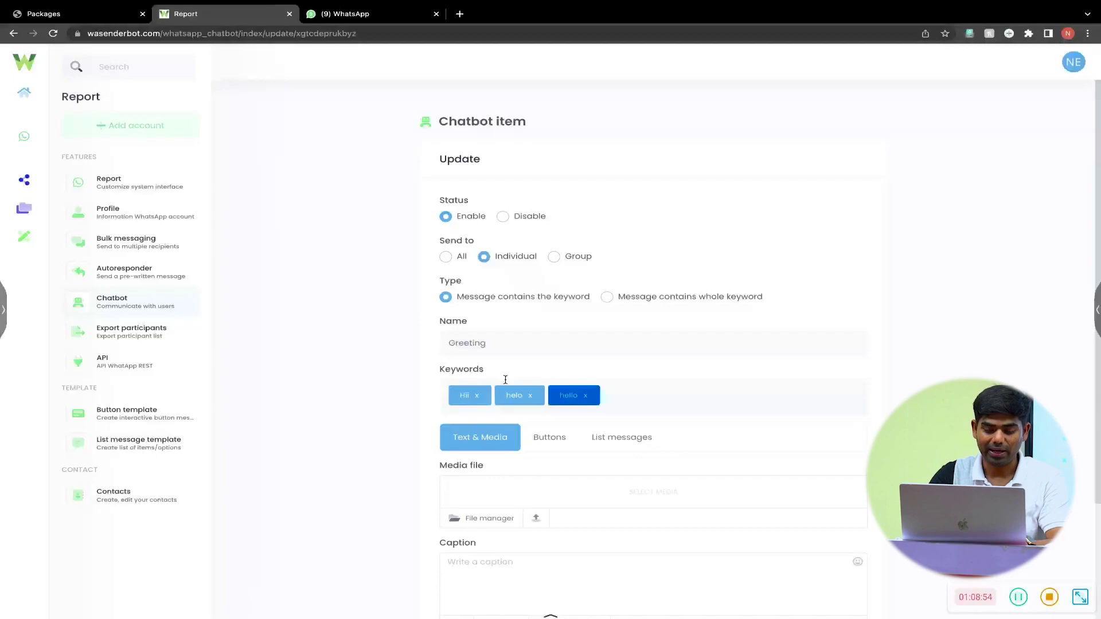
pyautogui.write('Hey')
pyautogui.press('Return')
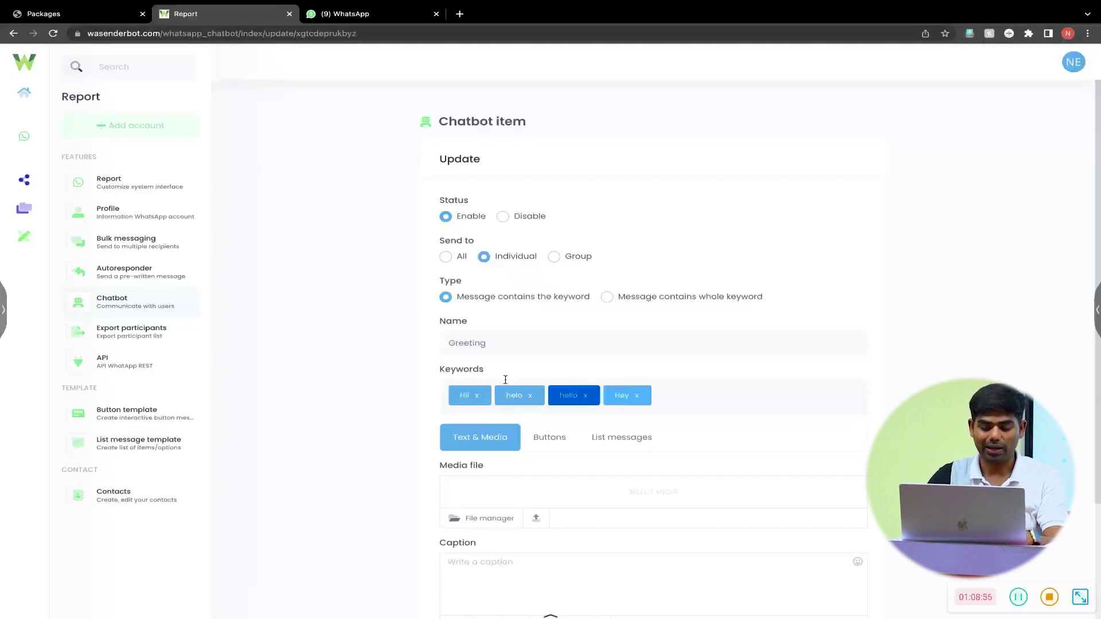
pyautogui.write('hlo')
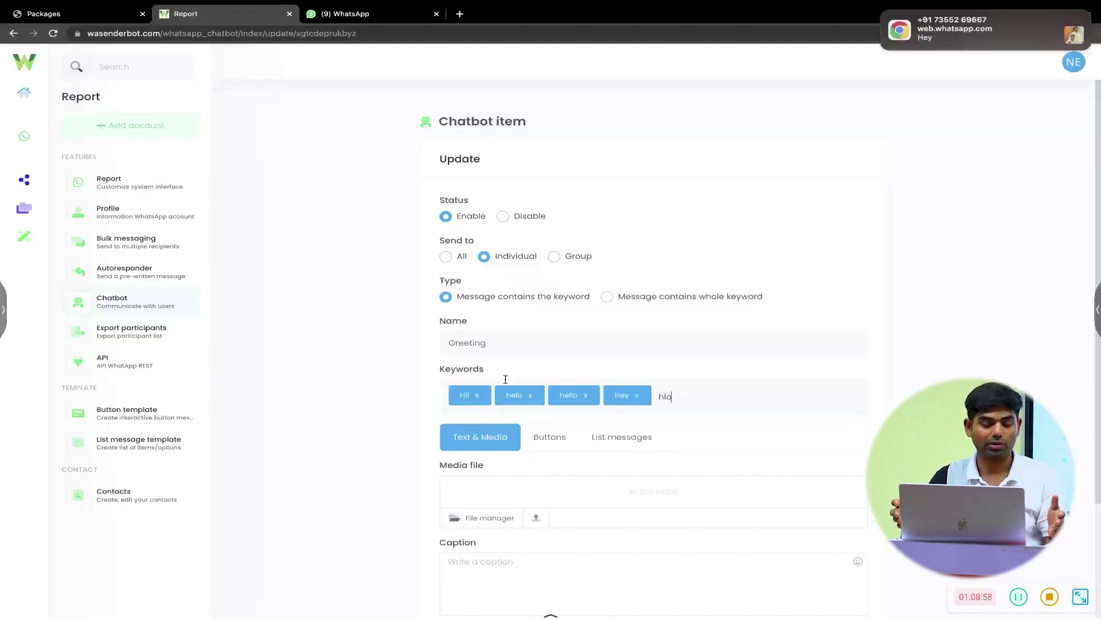
pyautogui.press('Return')
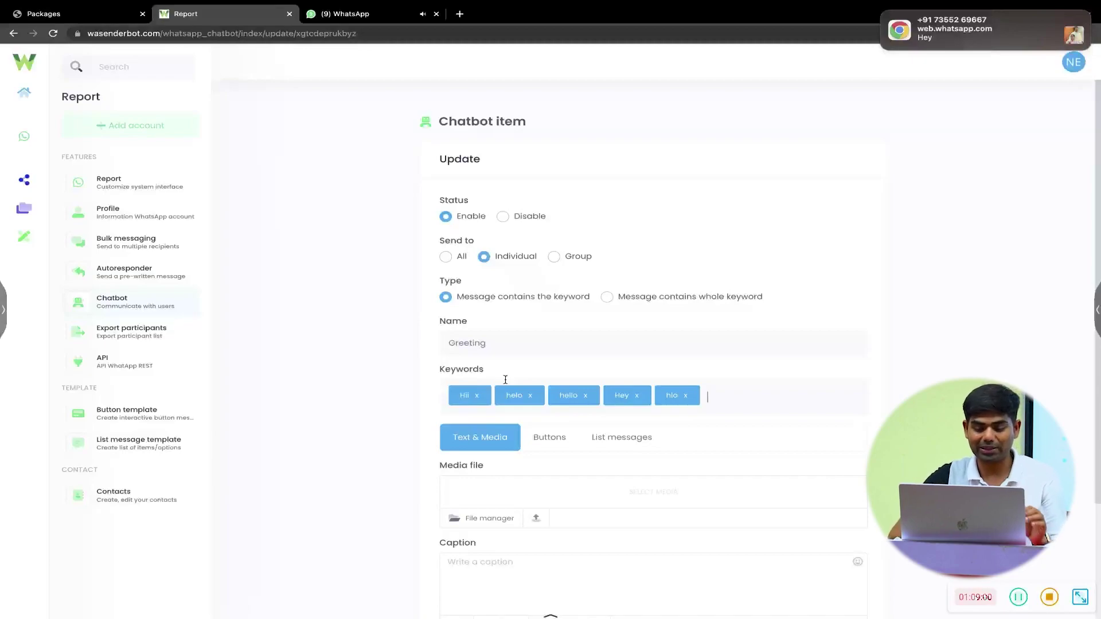
# - Enter the reply caption 'Hi, How are you?' and submit the Greeting item
pyautogui.scroll(-3, 505, 380)
pyautogui.click(498, 381)
pyautogui.click(486, 427)
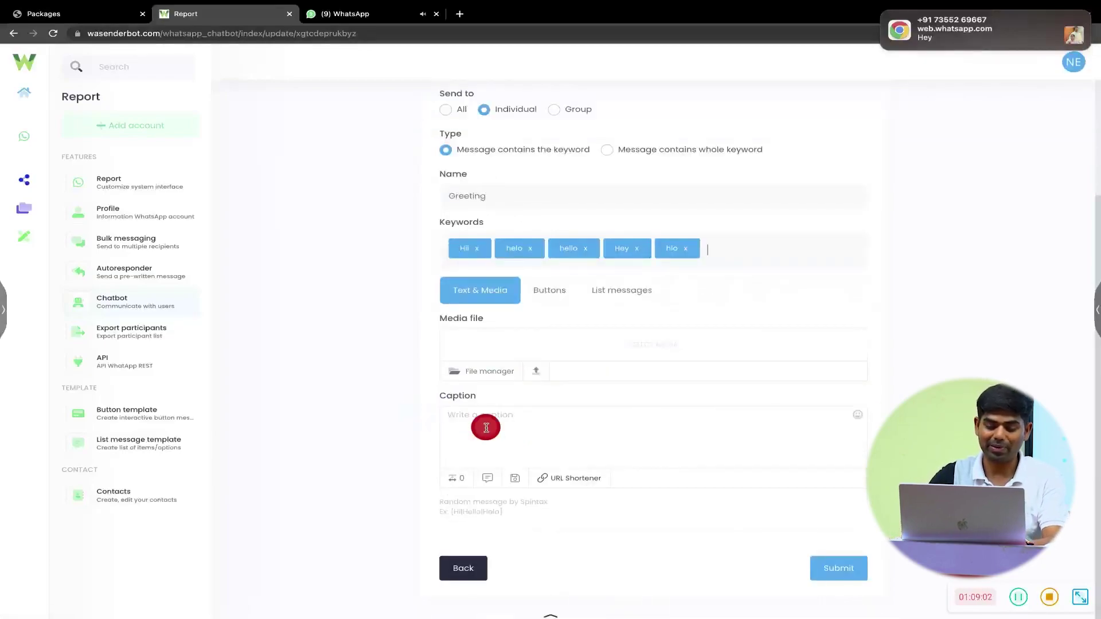
pyautogui.write('Hi, Ho')
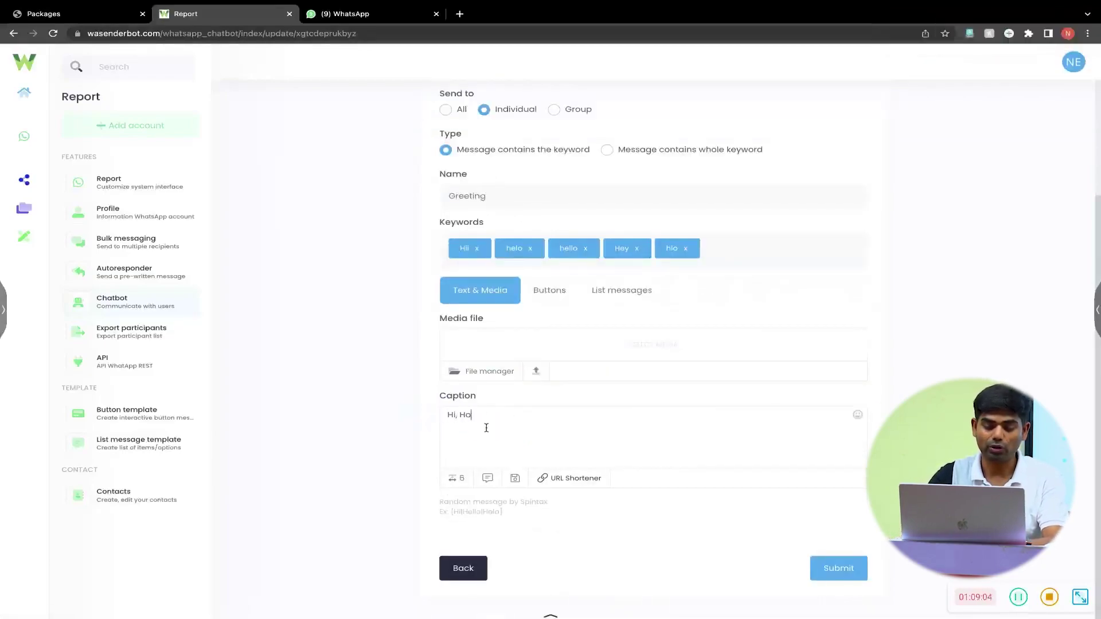
pyautogui.write('w are you?')
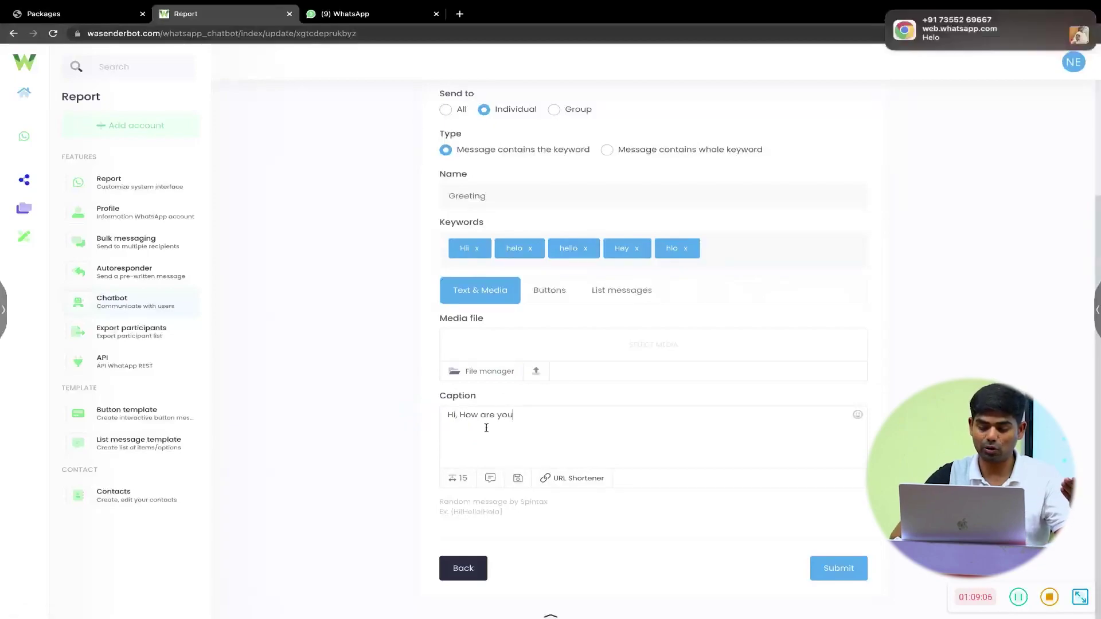
pyautogui.click(841, 576)
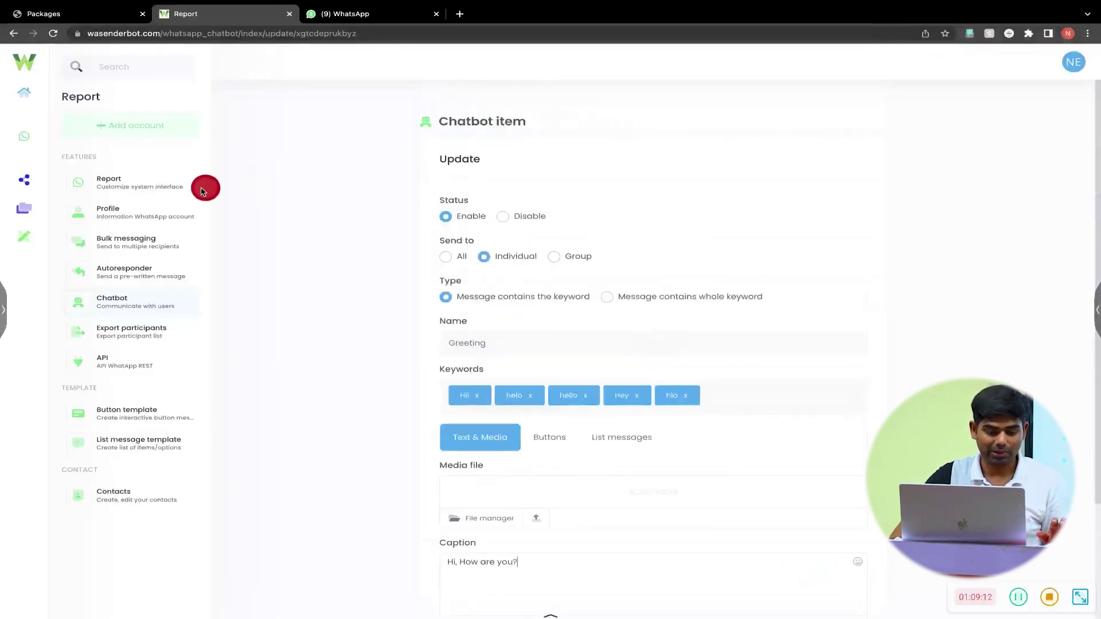
# - Return to the Chatbot overview and switch on the account's chatbot Status
pyautogui.click(147, 306)
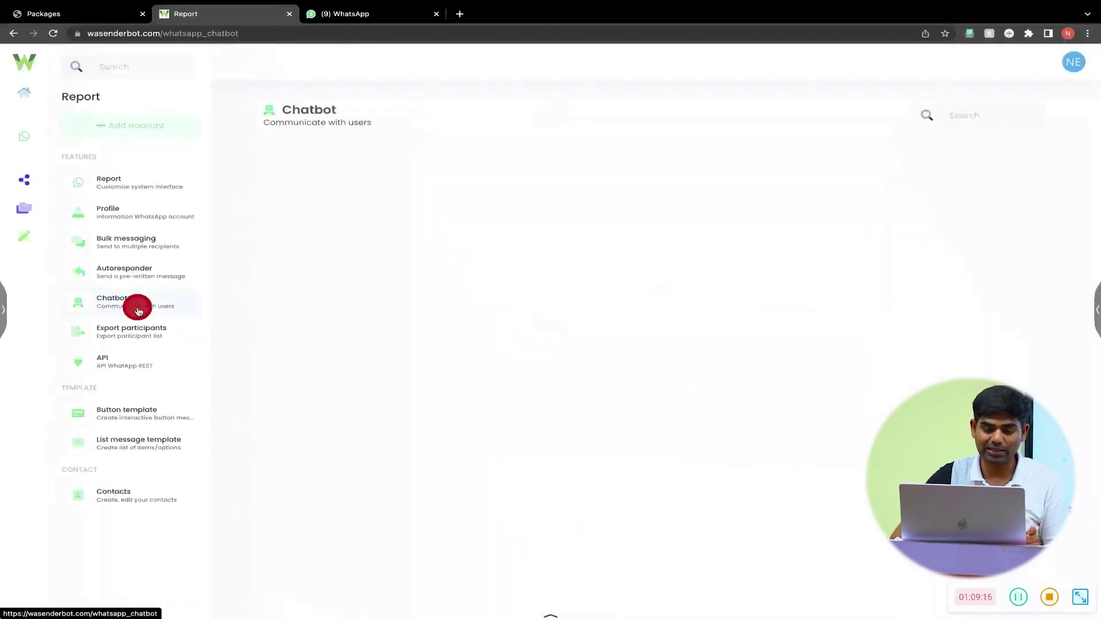
pyautogui.click(602, 368)
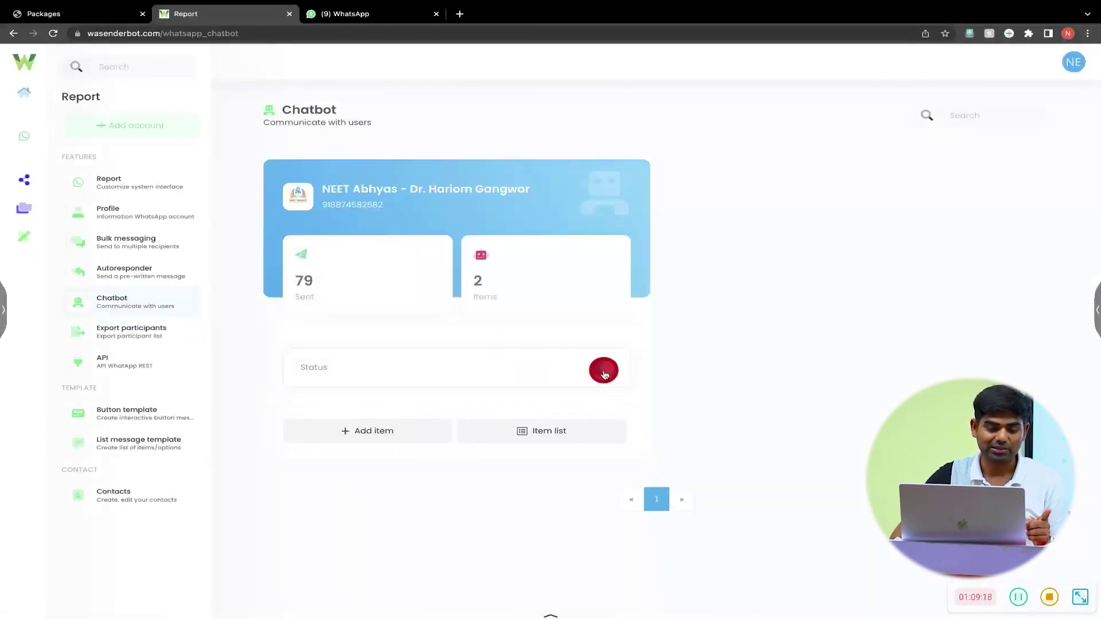
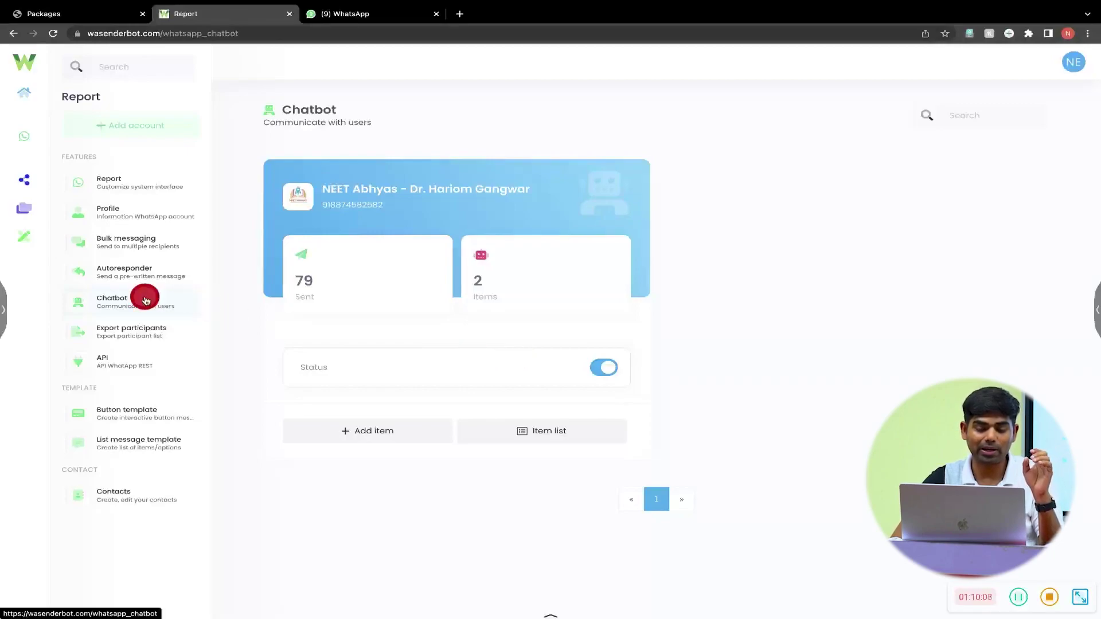
# - Show the NEET Abhyas chatbot's reply items, Greeting-2 and Greeting
pyautogui.click(546, 440)
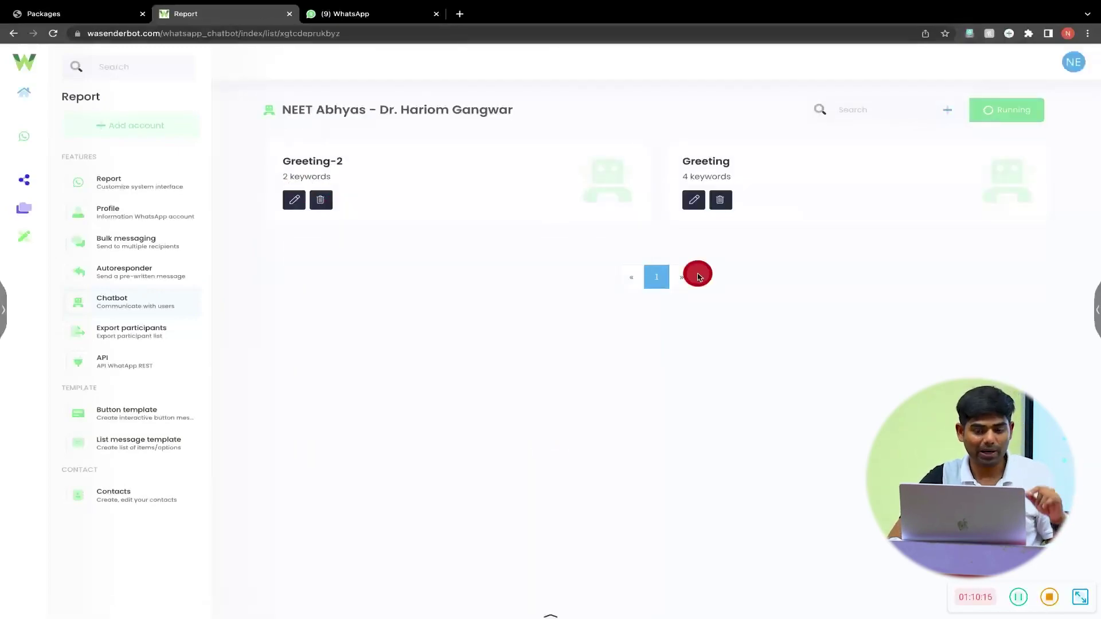
pyautogui.click(1001, 197)
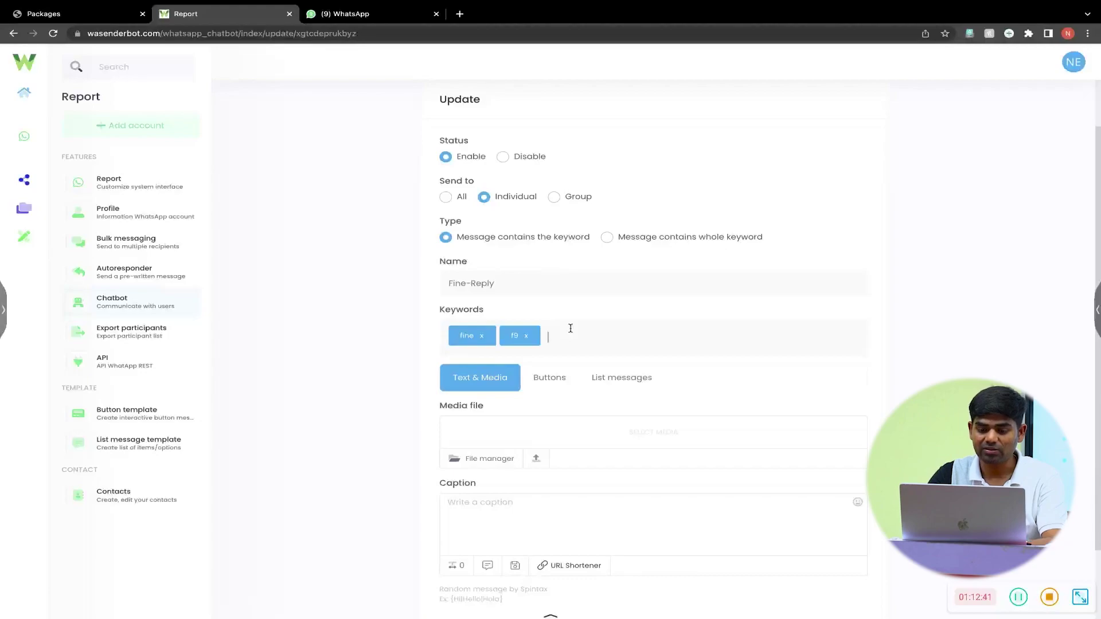
# - Add the keyword tags great, gud, good, badhiya and achcha to the Fine-Reply item
pyautogui.write('great')
pyautogui.press('Return')
pyautogui.write('jud')
pyautogui.press('Return')
pyautogui.write('good')
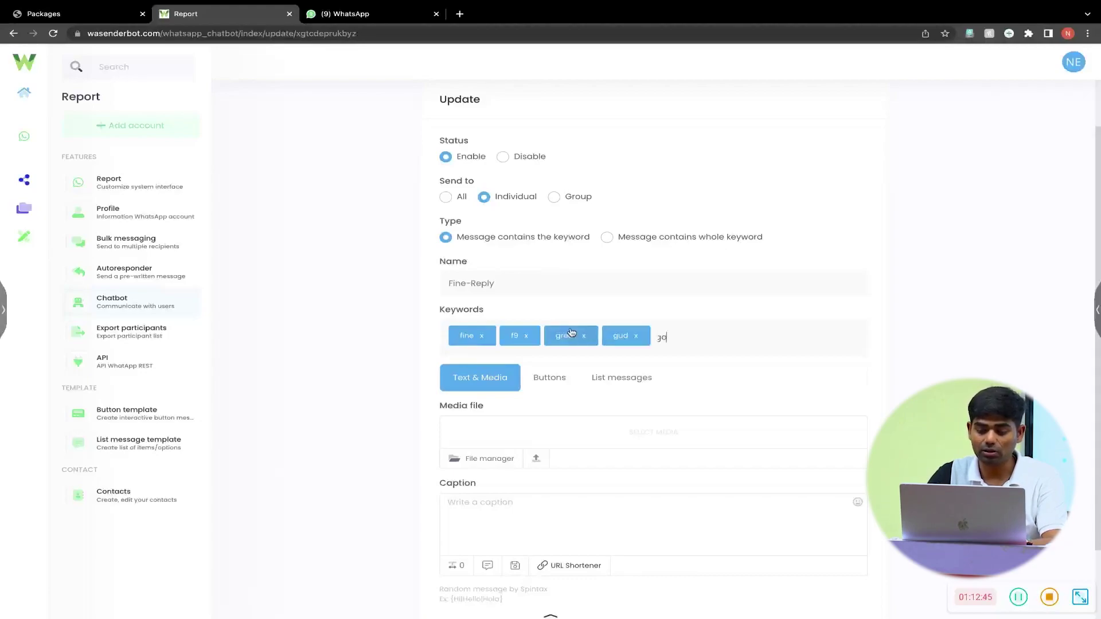
pyautogui.press('Return')
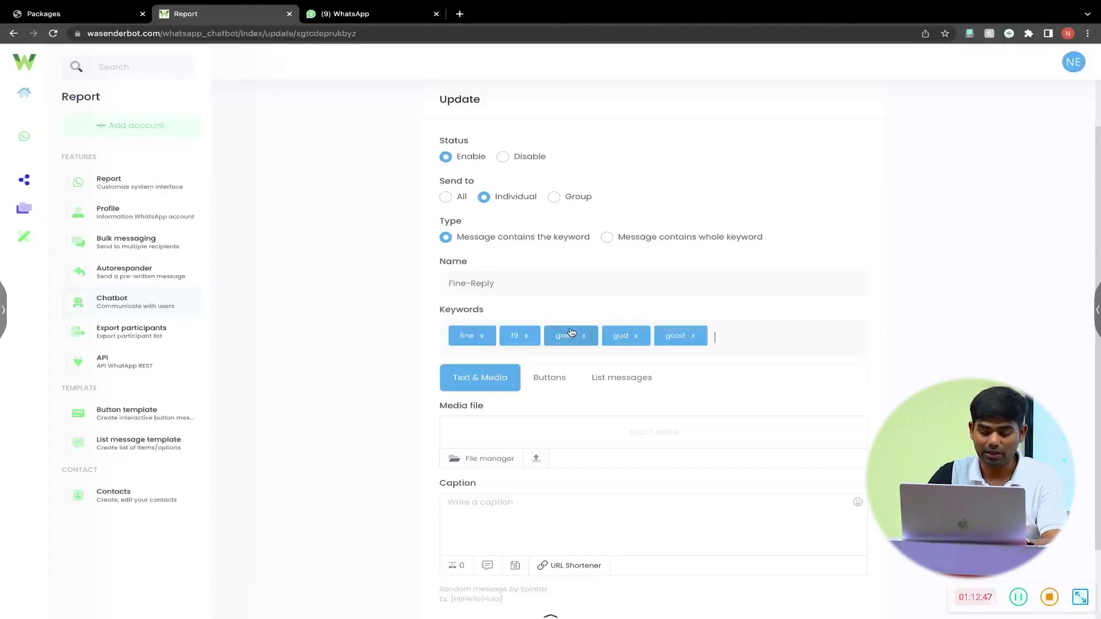
pyautogui.write('codhiya')
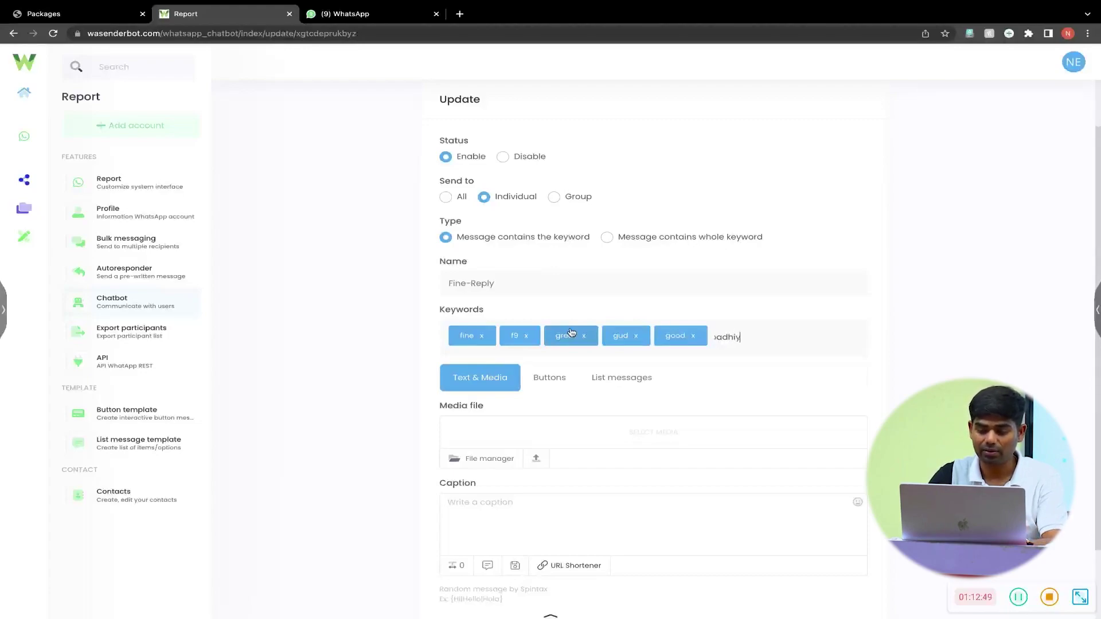
pyautogui.press('Return')
pyautogui.write('ach')
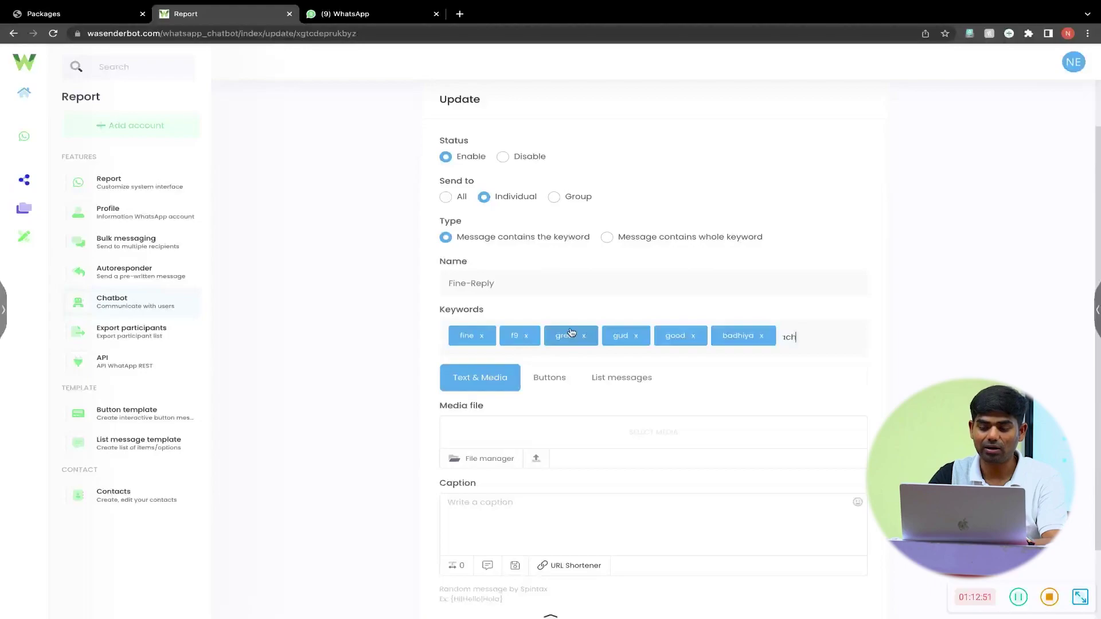
pyautogui.write('cha')
pyautogui.press('Return')
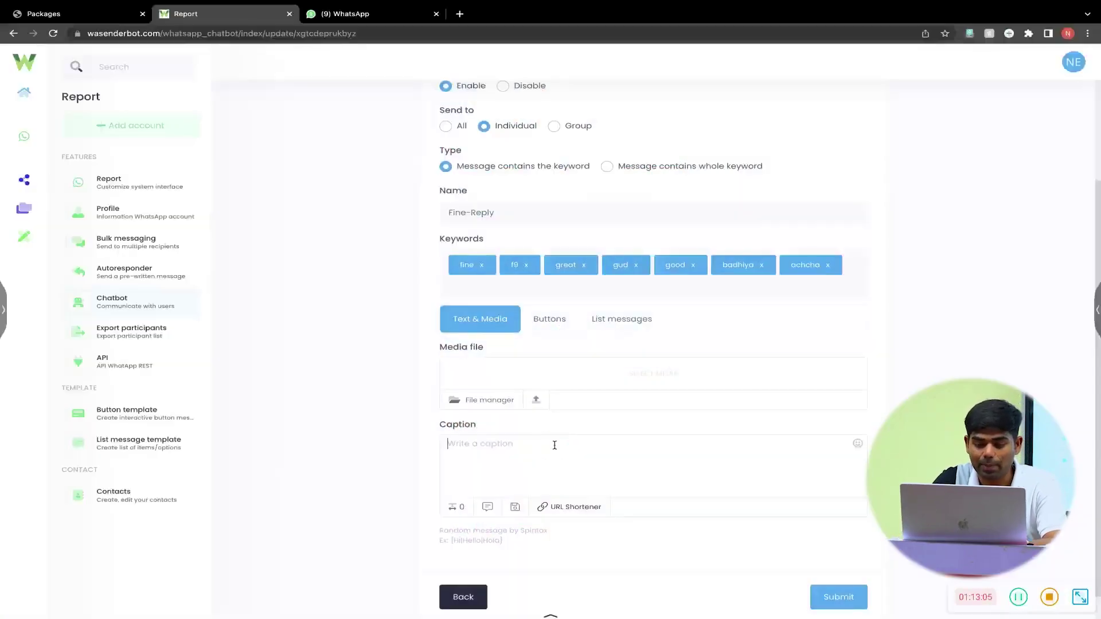
# - Type the caption 'Great 👍, Please send your email id (If not Given Before)'
pyautogui.write('Great')
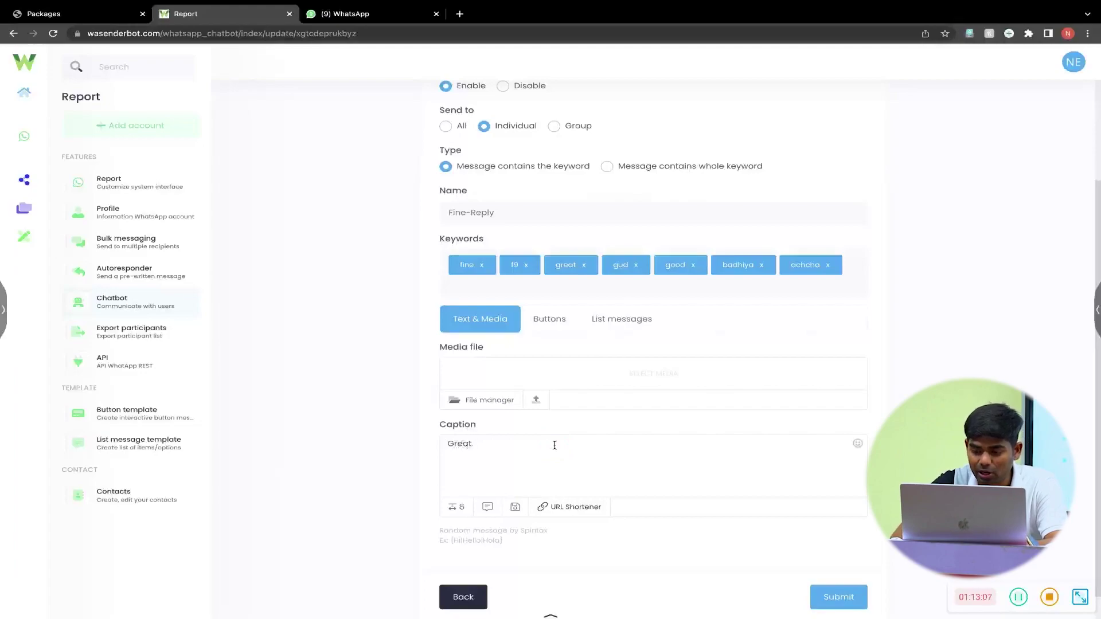
pyautogui.click(855, 446)
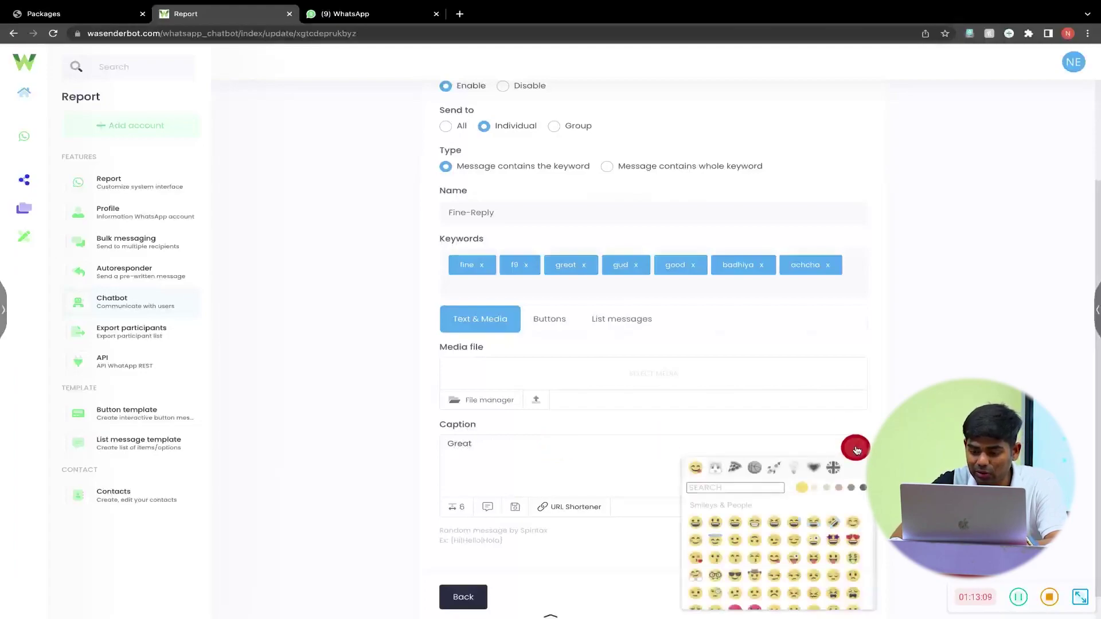
pyautogui.scroll(-10, 785, 565)
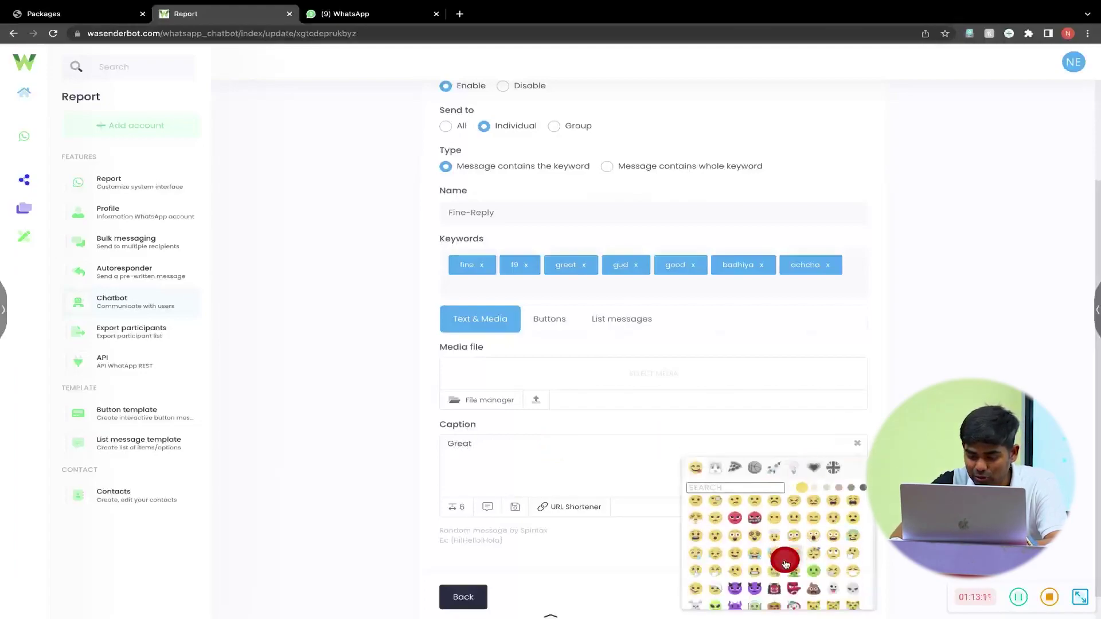
pyautogui.click(756, 554)
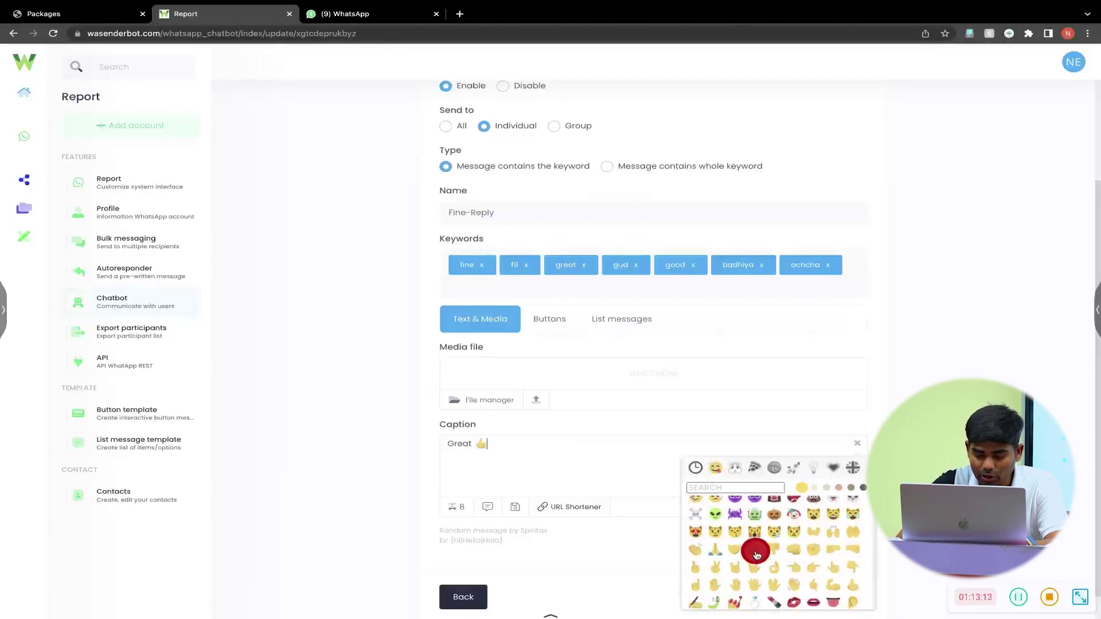
pyautogui.write(', Pl')
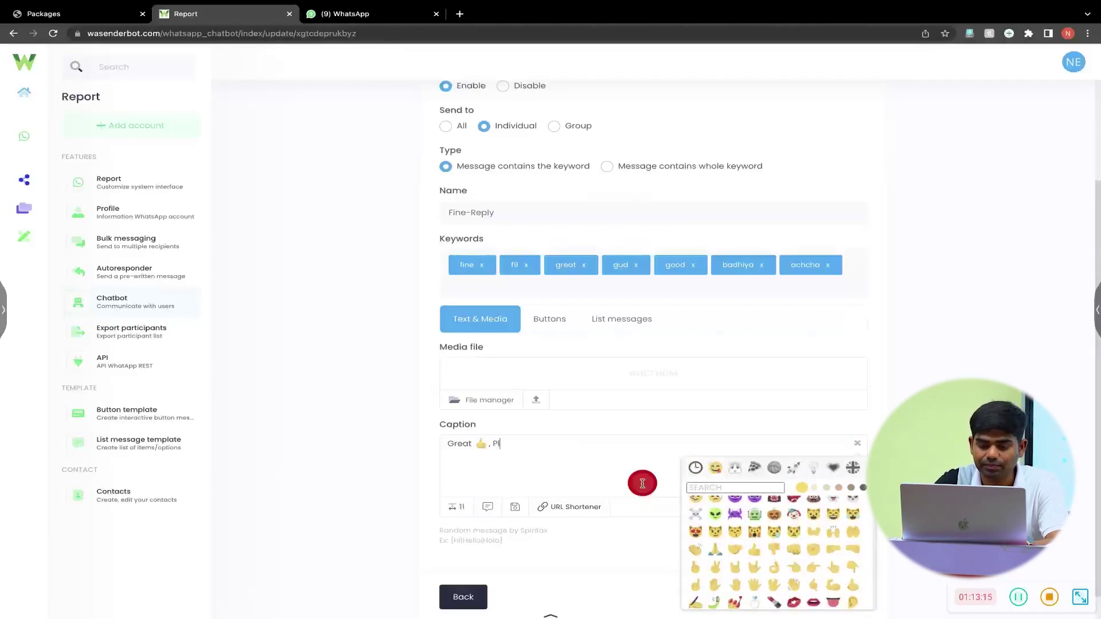
pyautogui.write('ease send your eamil id')
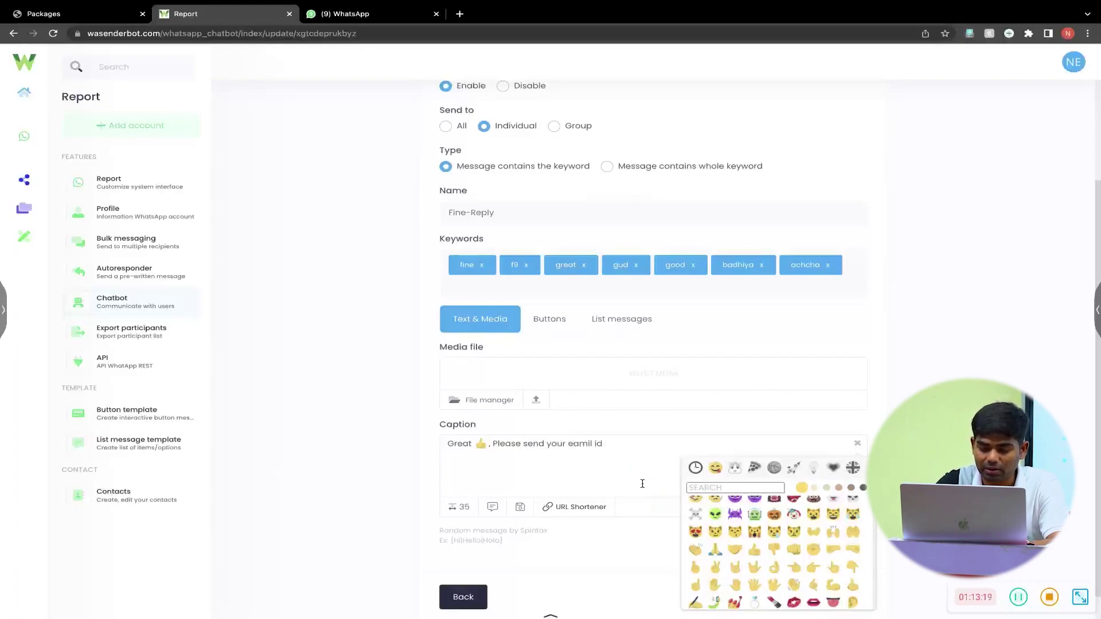
pyautogui.write(' ()If nore')
pyautogui.press('BackSpace')
pyautogui.press('BackSpace')
pyautogui.write('t Given B')
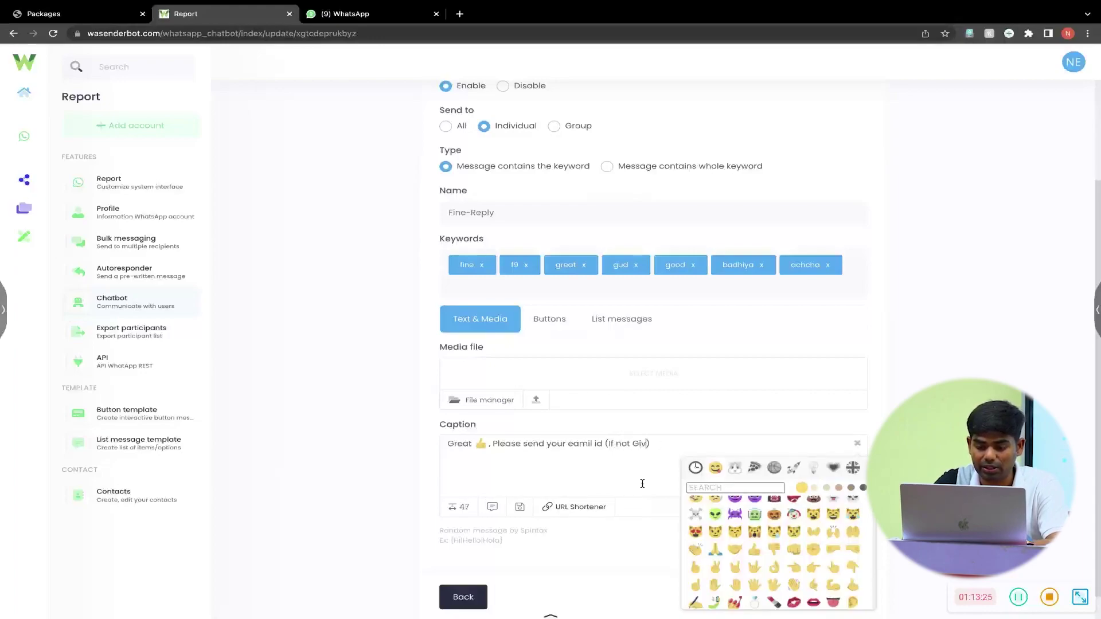
pyautogui.write('eof')
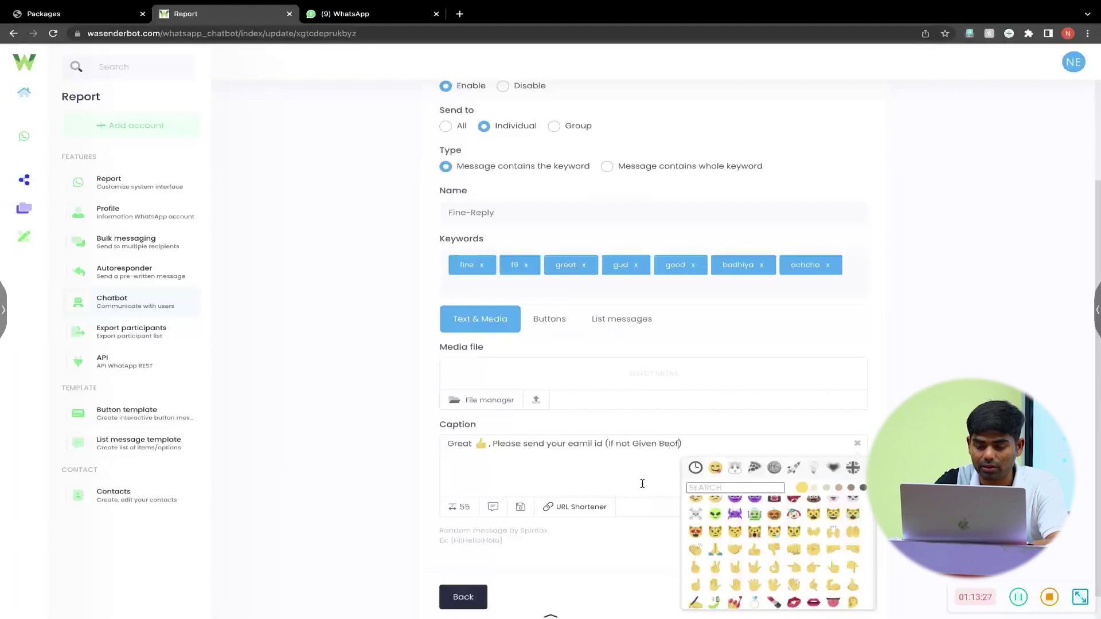
pyautogui.press('BackSpace')
pyautogui.press('BackSpace')
pyautogui.write('fore')
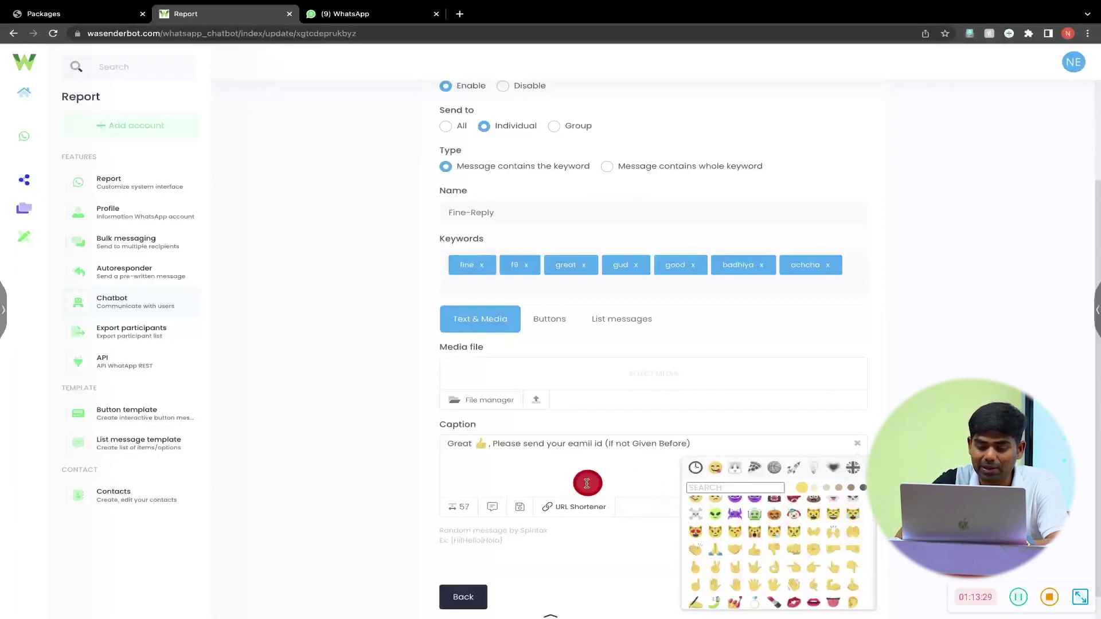
# - Fix the spelling of email and bold it as *email id*, then close the emoji picker
pyautogui.click(569, 445)
pyautogui.write('e')
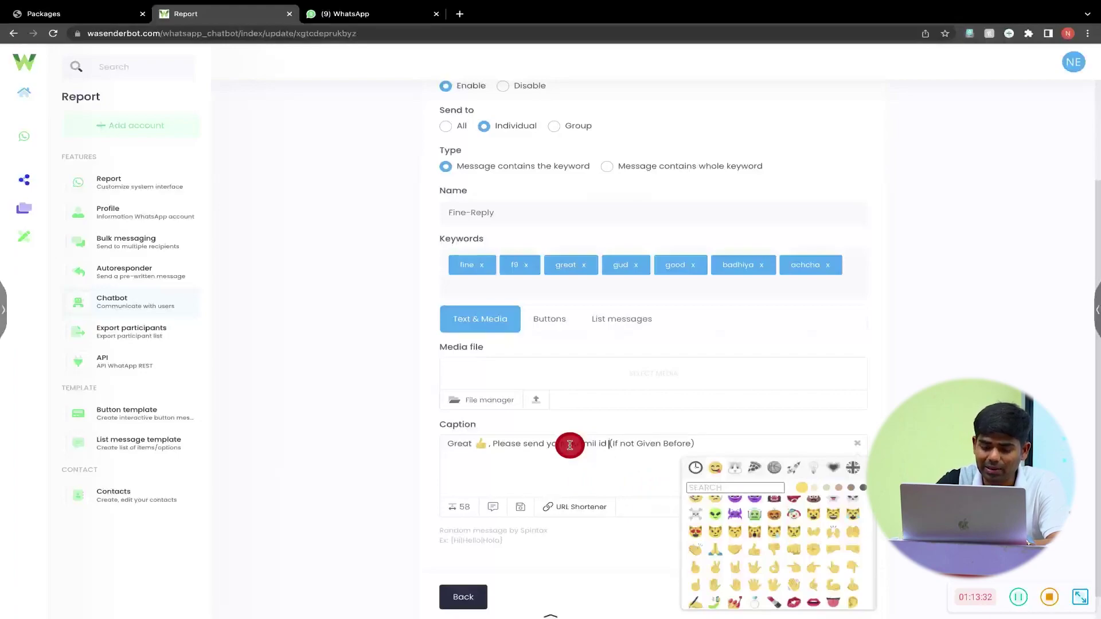
pyautogui.write('*')
pyautogui.press('Left')
pyautogui.press('BackSpace')
pyautogui.press('Right')
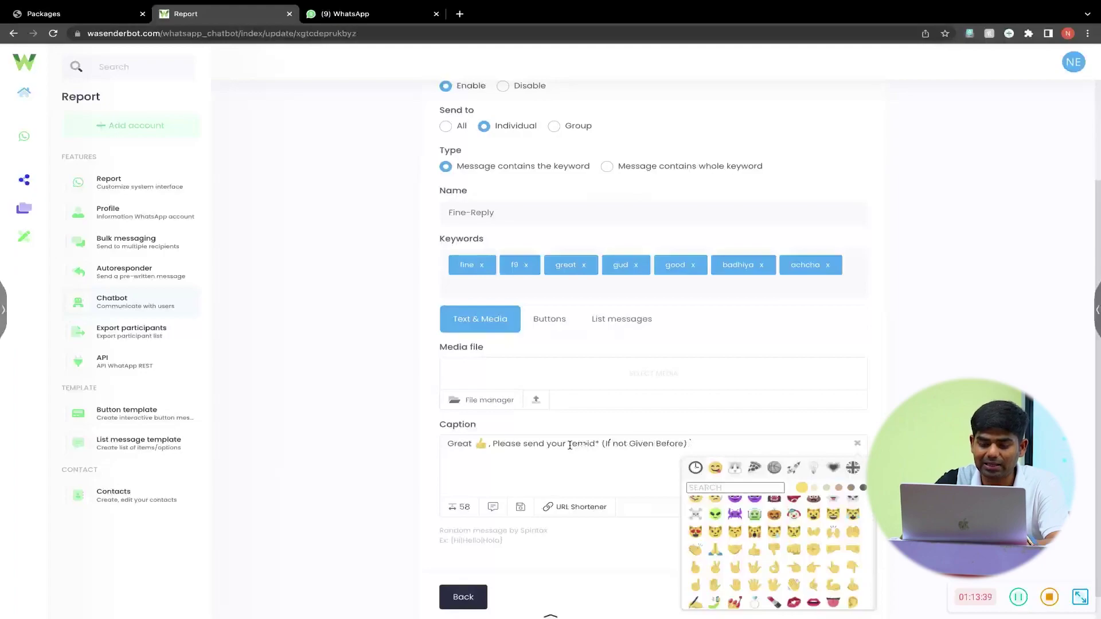
pyautogui.write('ail')
pyautogui.click(575, 466)
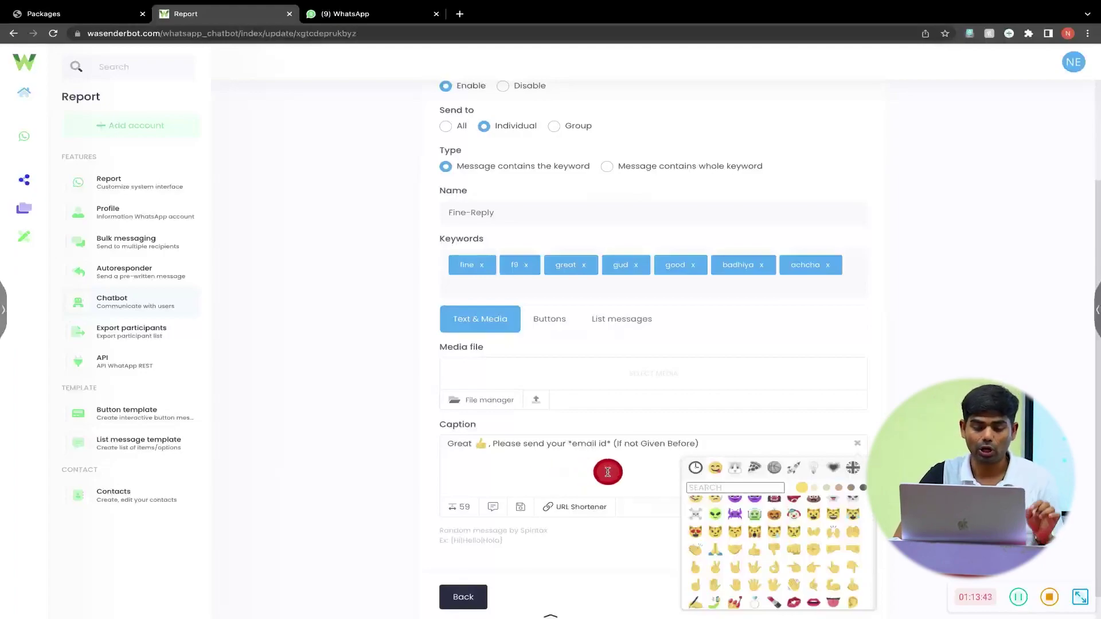
pyautogui.scroll(-1, 607, 472)
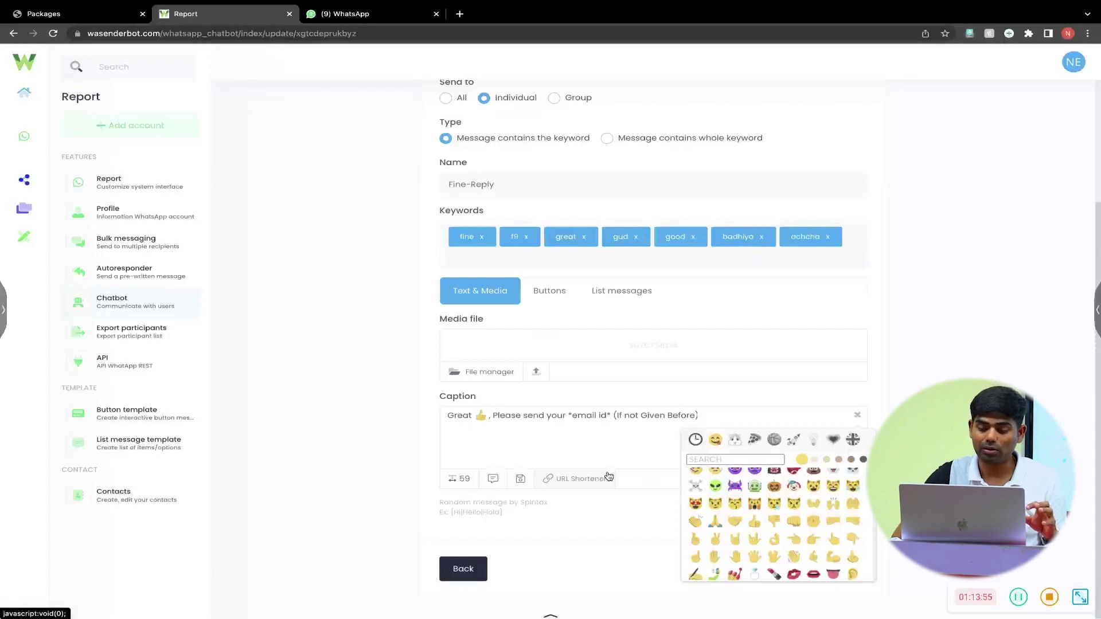
pyautogui.click(857, 414)
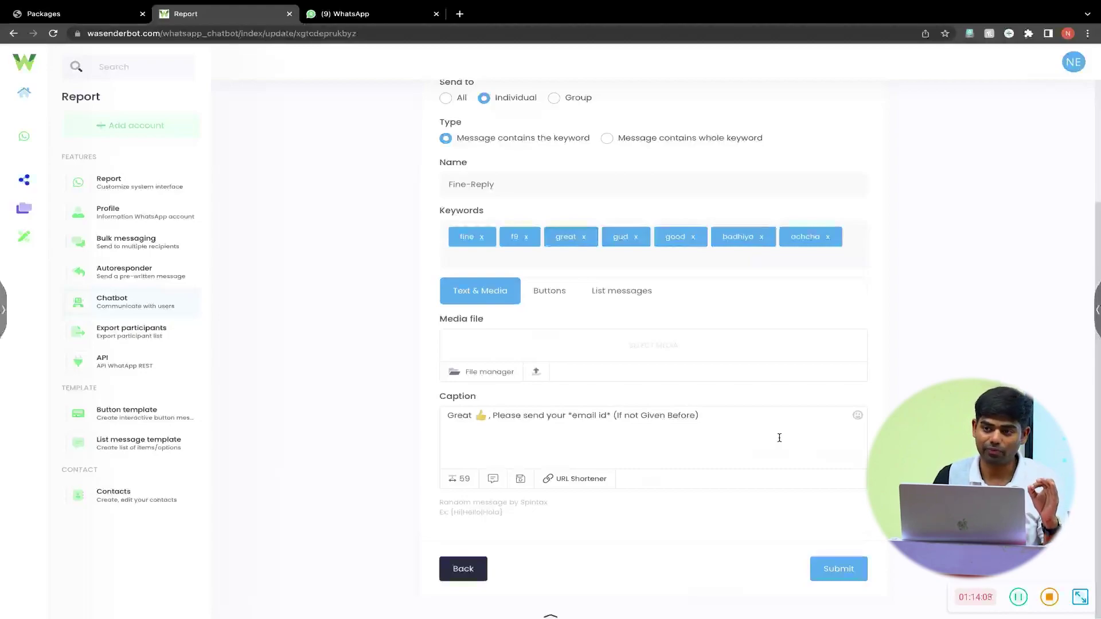
# - Save the Fine-Reply item and check the bot's replies in the WhatsApp chat
pyautogui.click(837, 556)
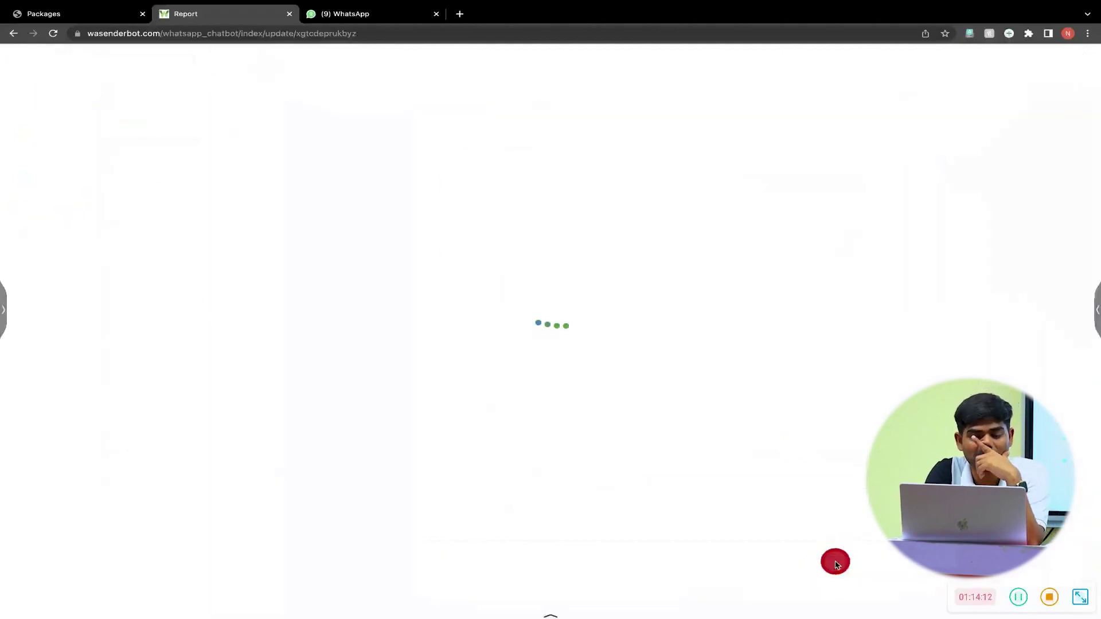
pyautogui.click(366, 14)
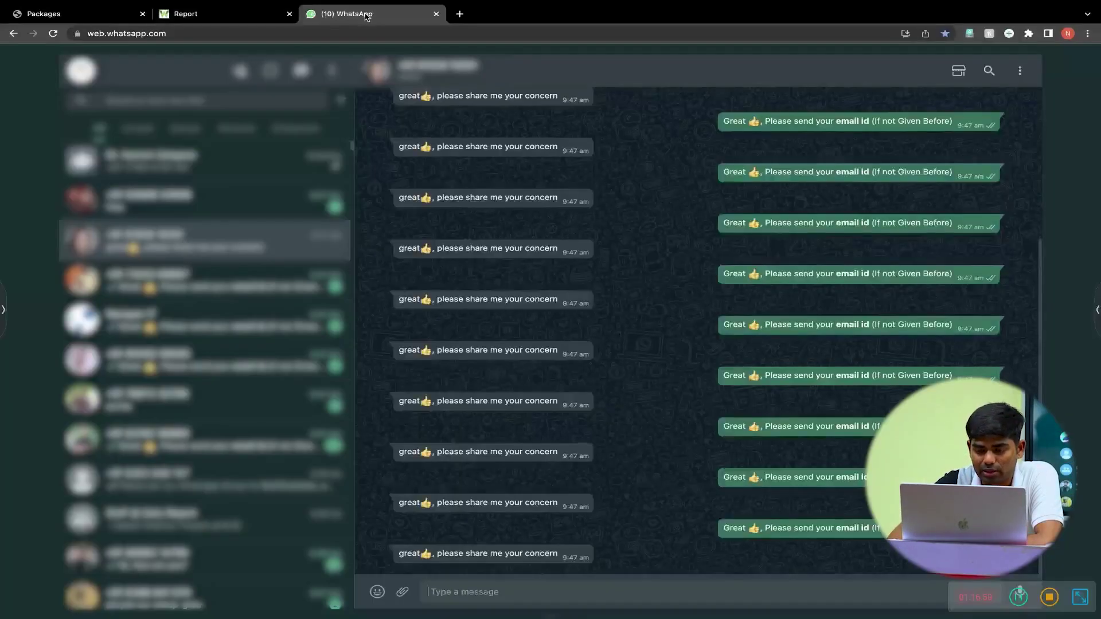
pyautogui.click(663, 279)
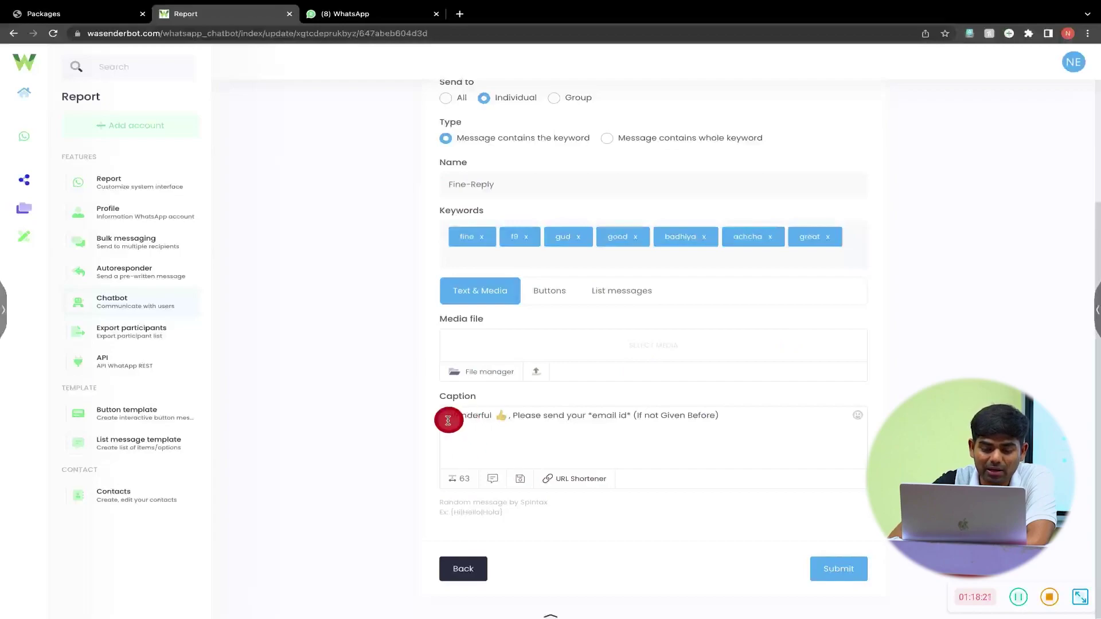
# - Select the 'Wonderful 👍' caption text and save the Fine-Reply item
pyautogui.tripleClick(736, 416)
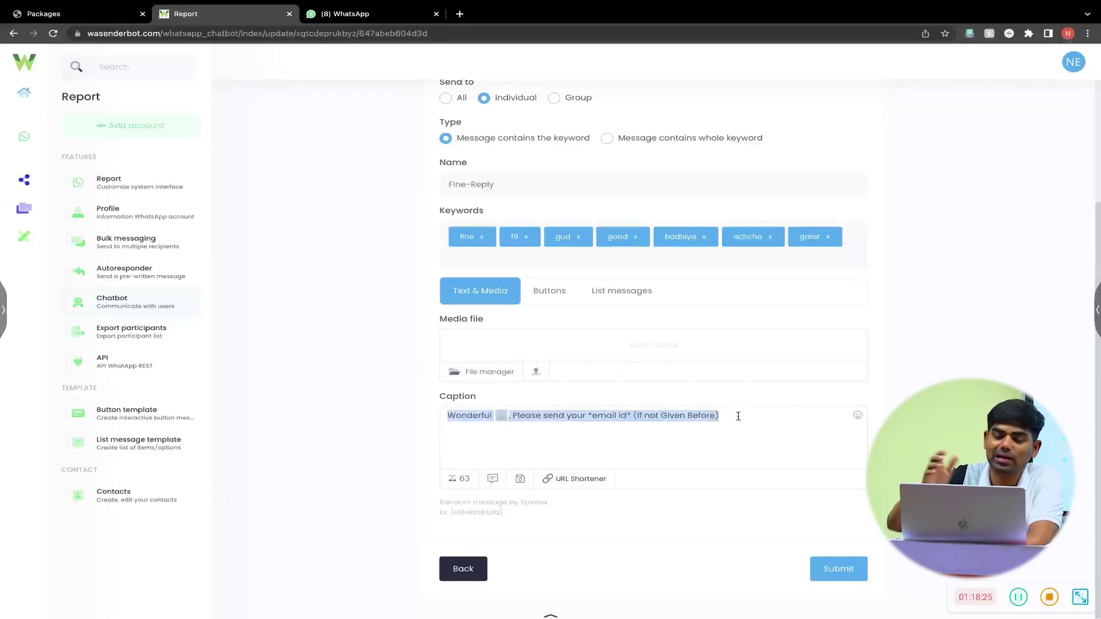
pyautogui.click(832, 566)
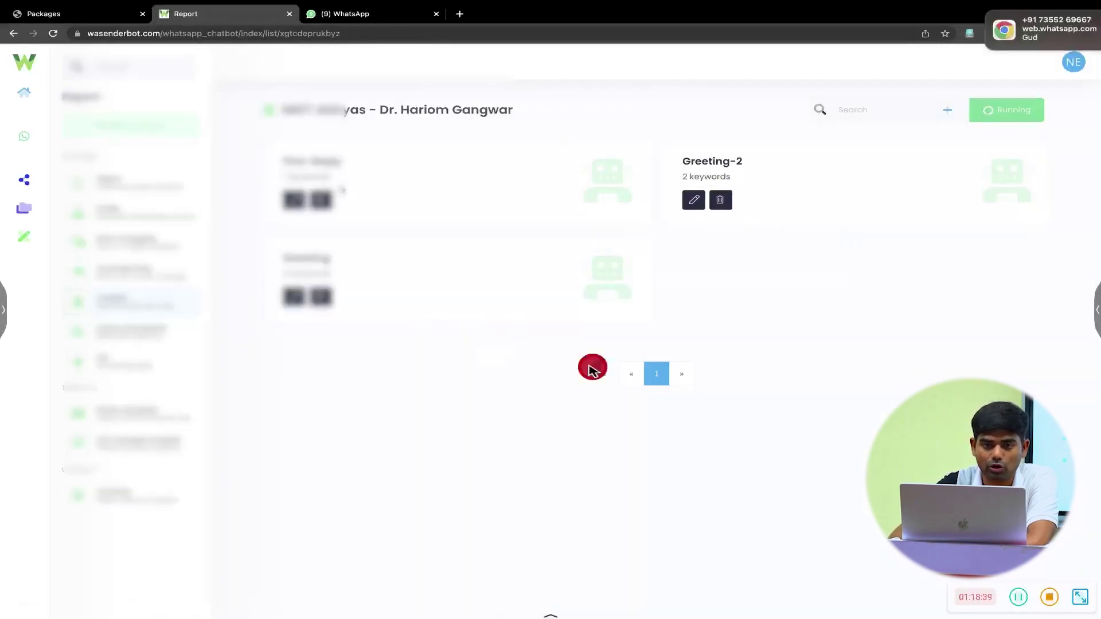
# - Check the WhatsApp chat, then return to a new item form set to Individual recipients
pyautogui.click(353, 45)
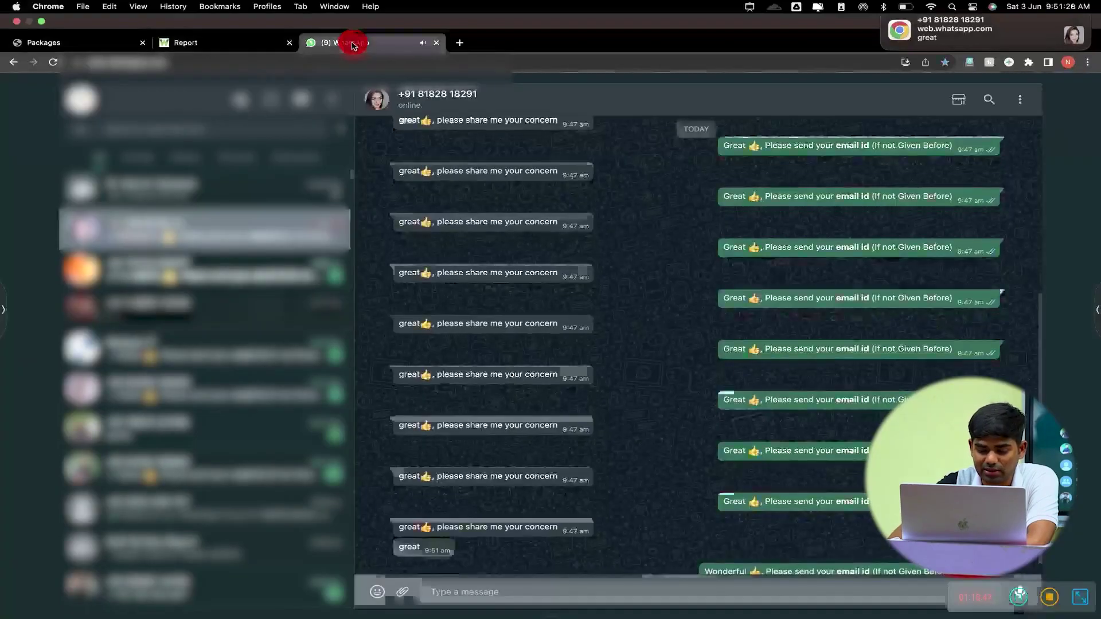
pyautogui.click(640, 385)
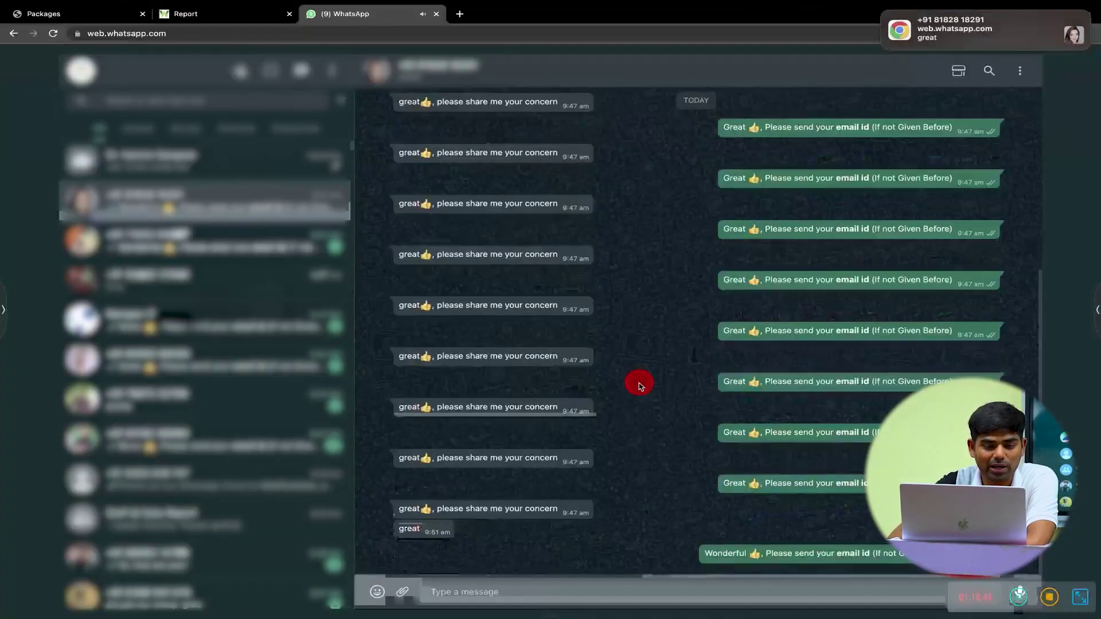
pyautogui.click(607, 383)
pyautogui.click(595, 433)
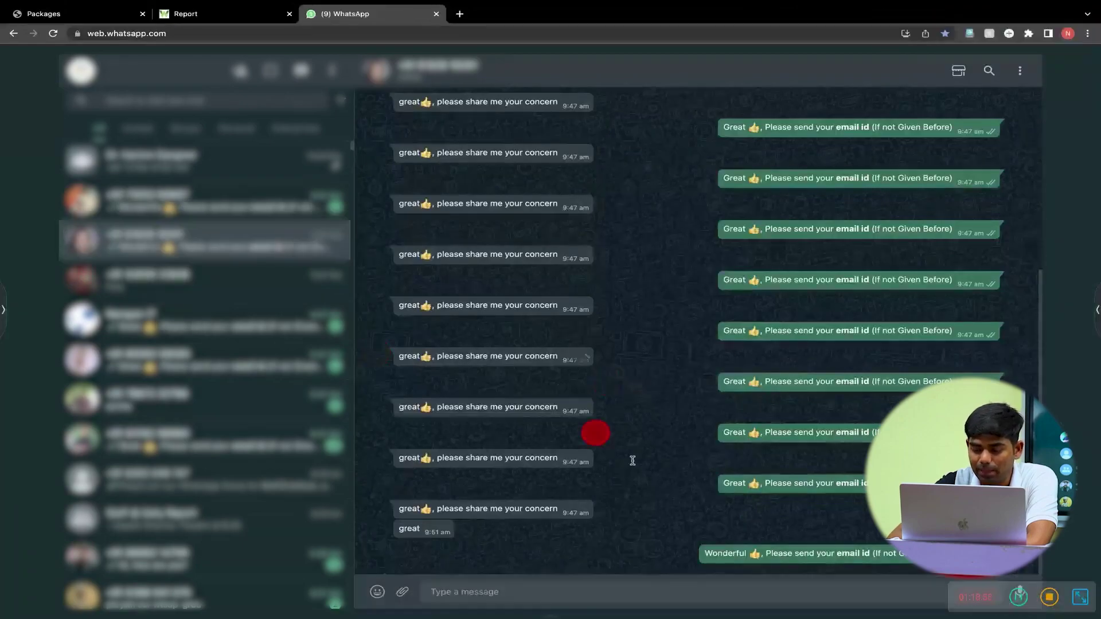
pyautogui.click(714, 550)
pyautogui.click(788, 553)
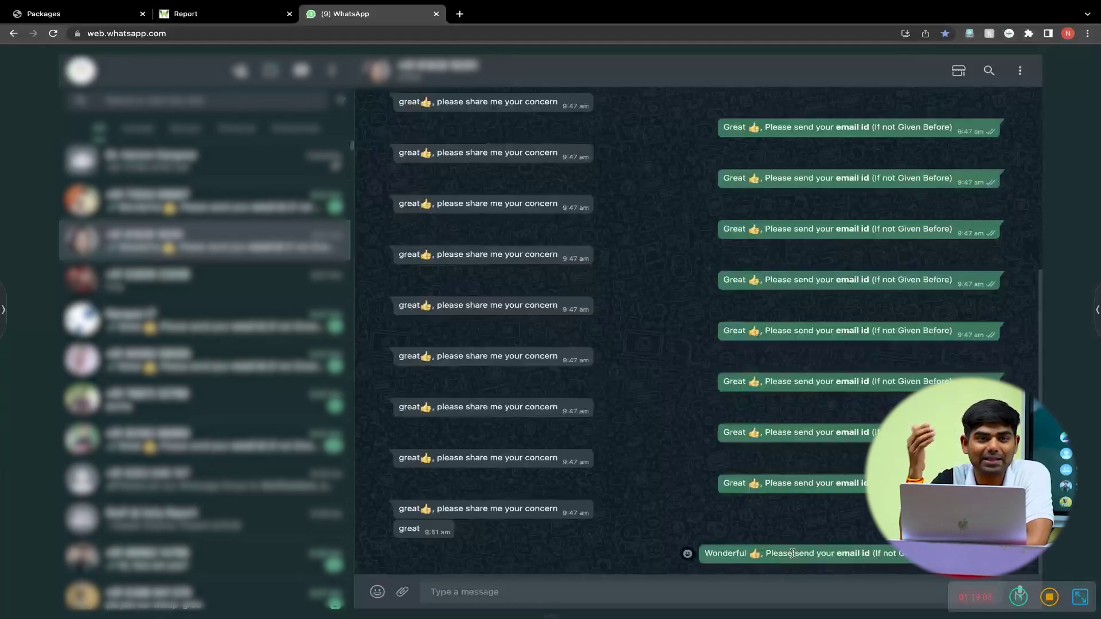
pyautogui.click(788, 554)
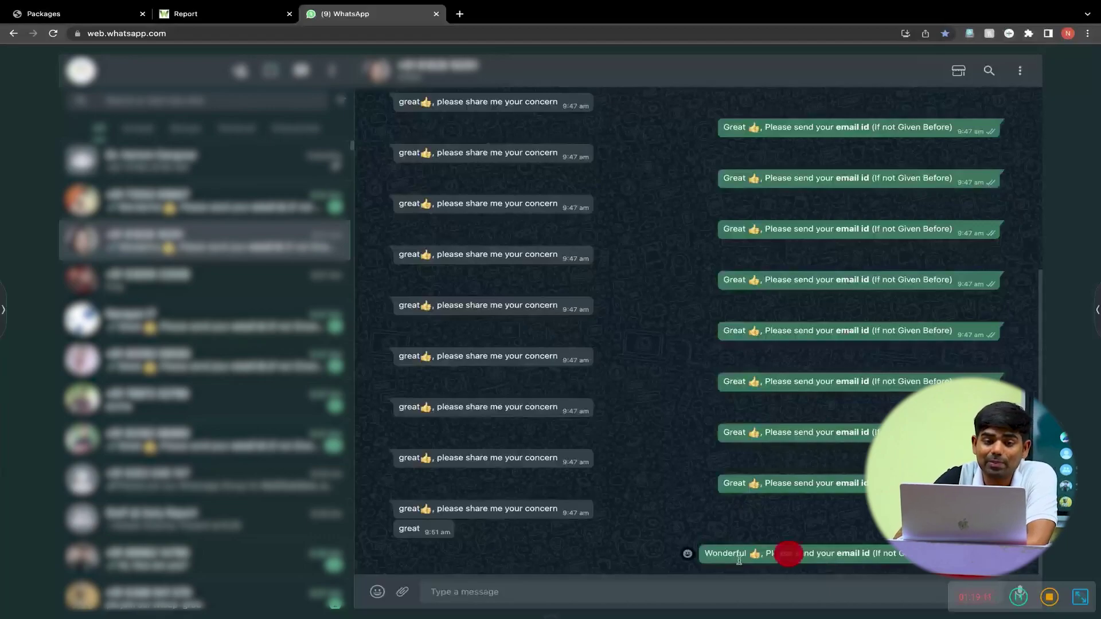
pyautogui.click(216, 12)
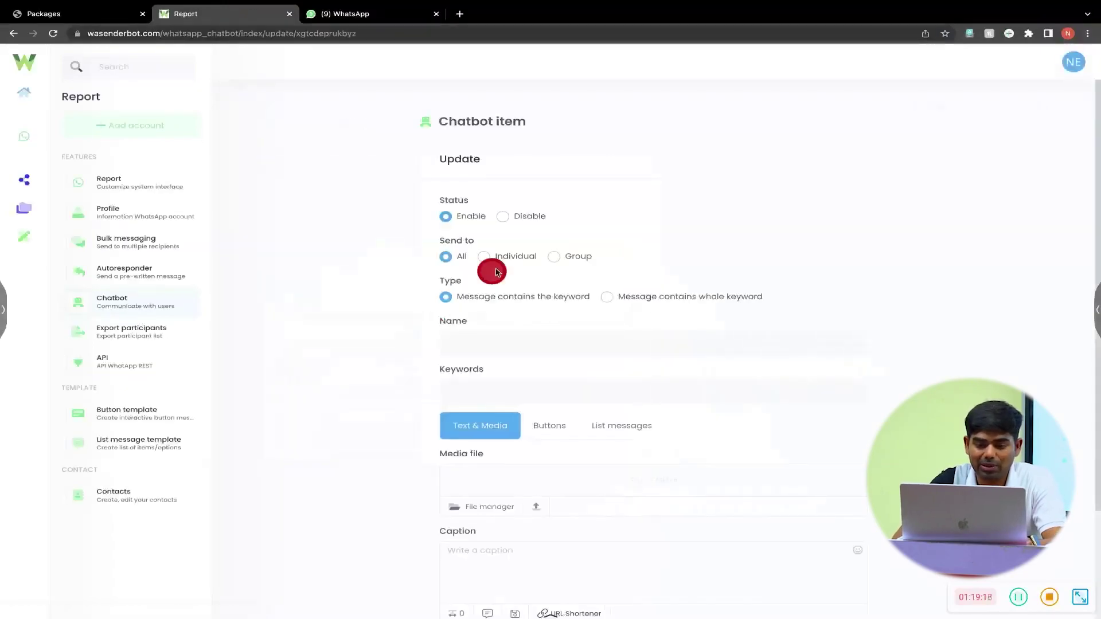
pyautogui.click(514, 258)
# - Name the new item @ and add @ as its trigger keyword
pyautogui.click(517, 342)
pyautogui.write('@')
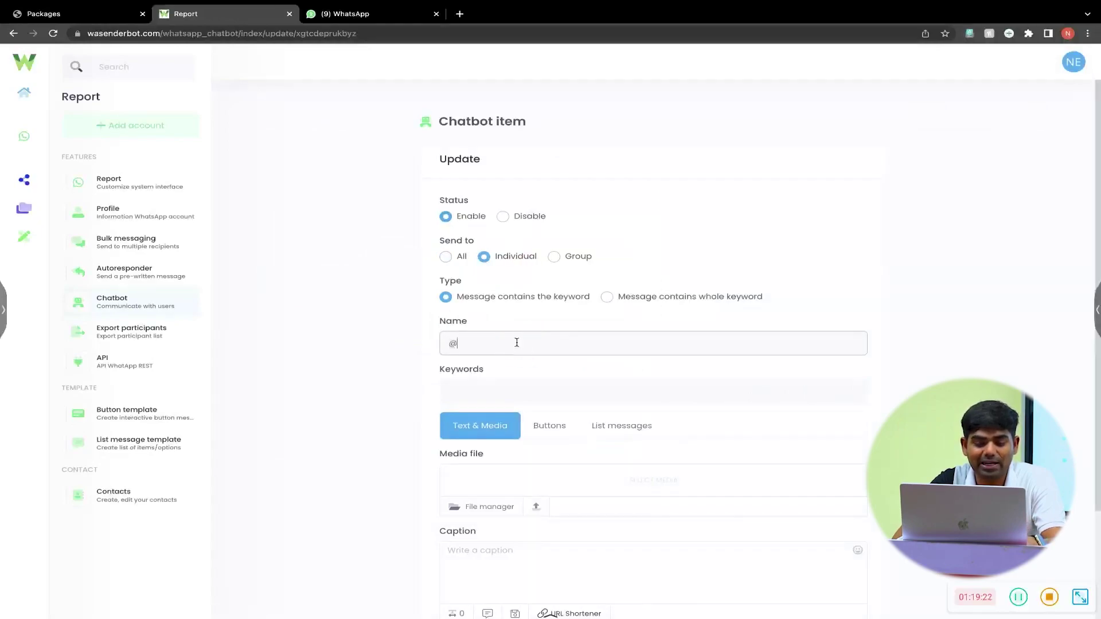
pyautogui.click(487, 394)
pyautogui.write('@')
pyautogui.press('Return')
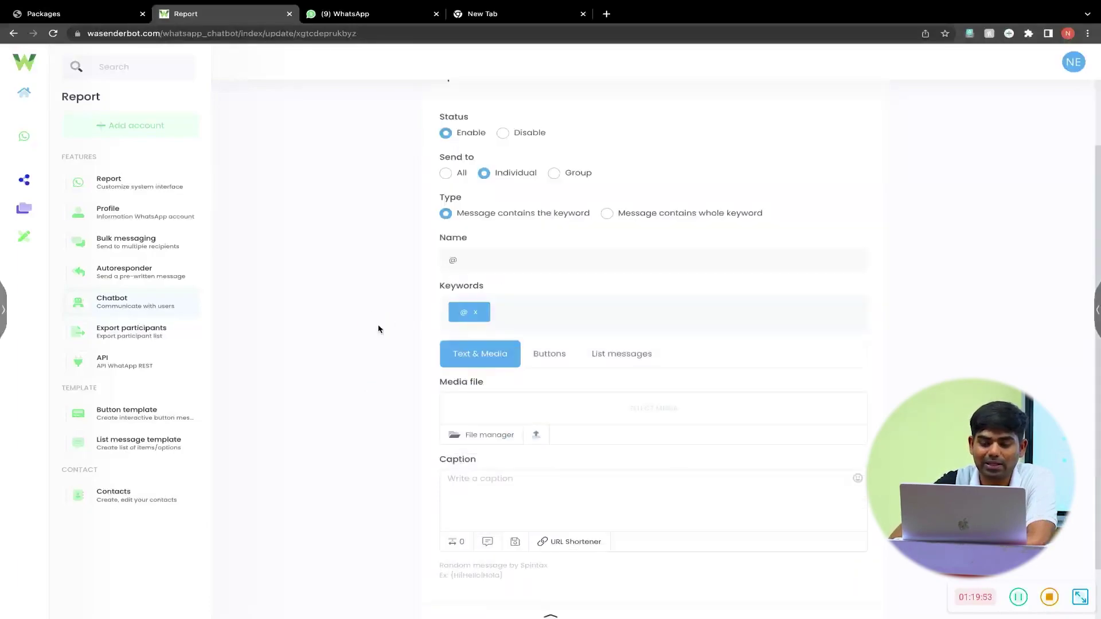
# - Write the caption '🙏 How can i help You?' with options *1* Course Enquiry, *2* App Support, *3* Other Support
pyautogui.scroll(-1, 378, 328)
pyautogui.click(522, 457)
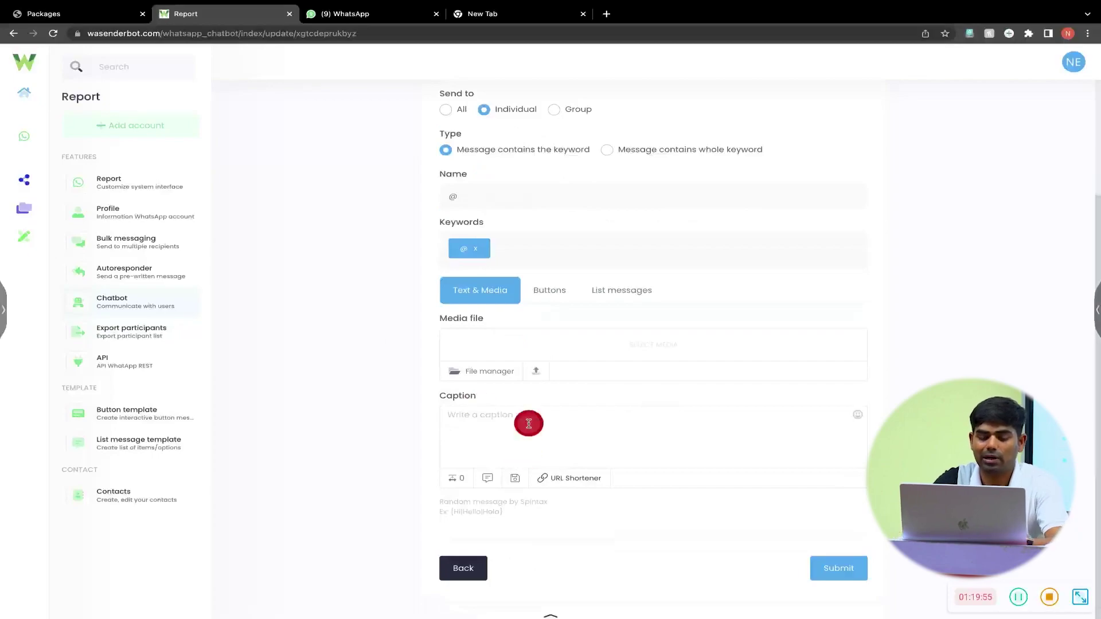
pyautogui.write('thanks')
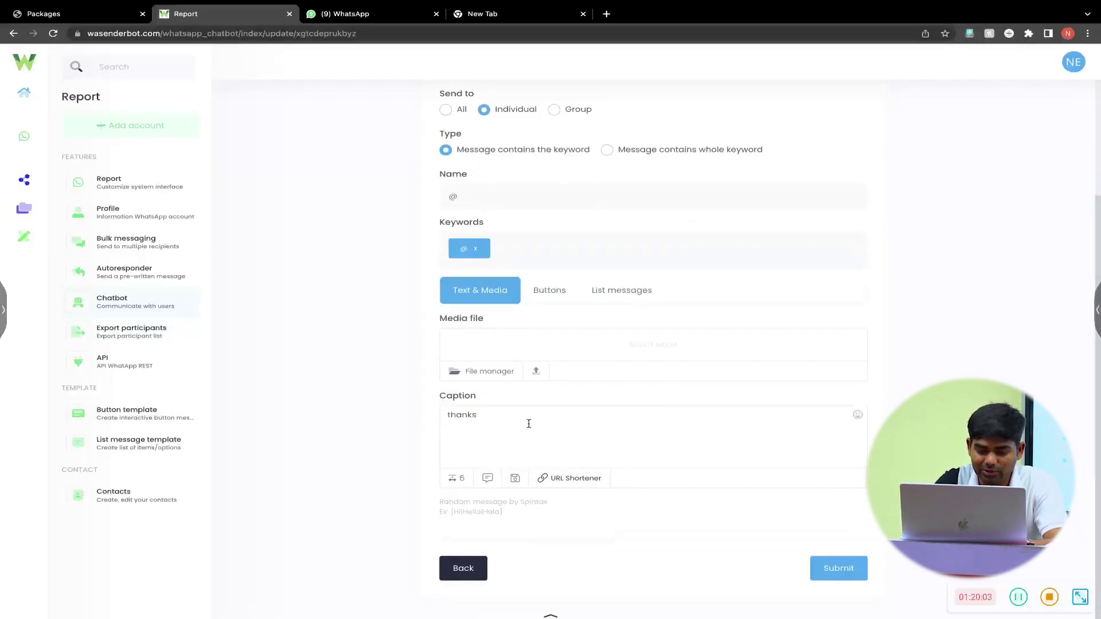
pyautogui.press('space')
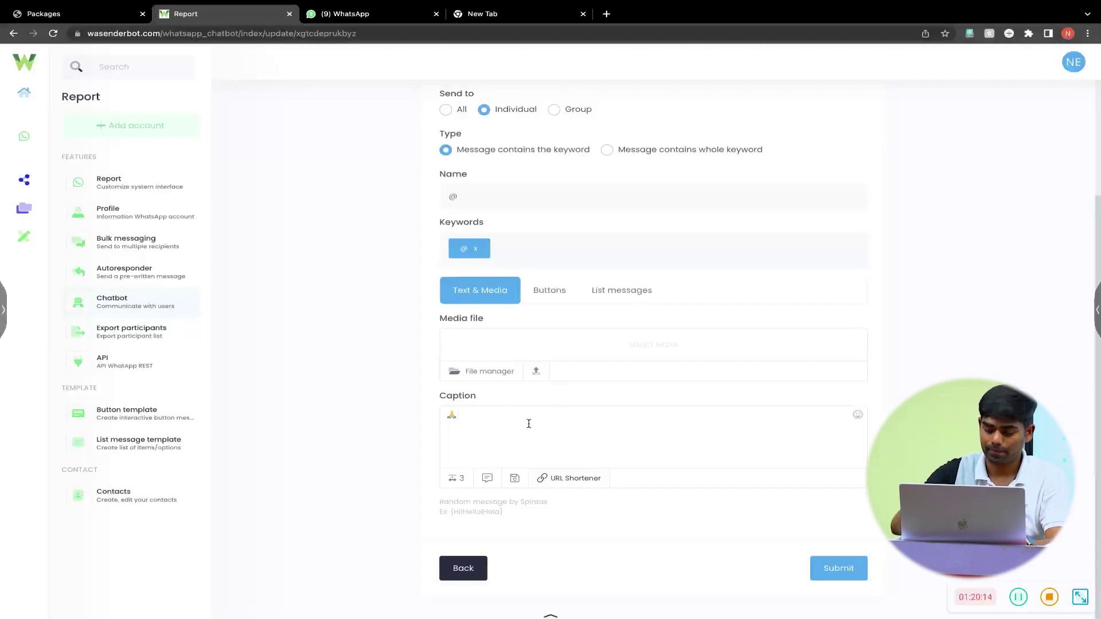
pyautogui.write('How can i help You? ')
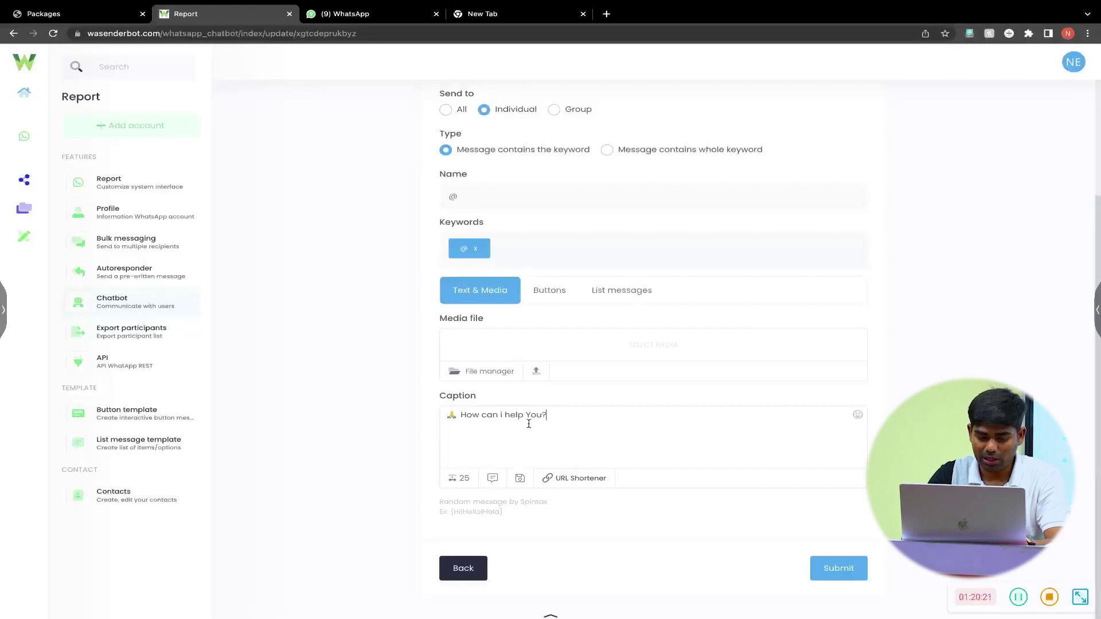
pyautogui.write('Send ')
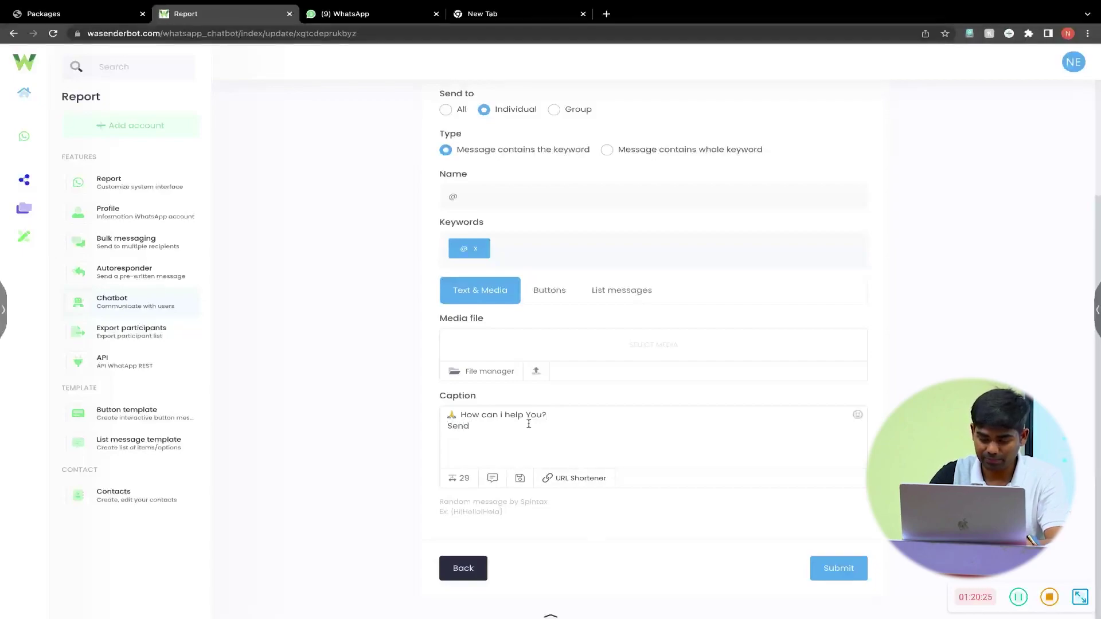
pyautogui.write('*1*')
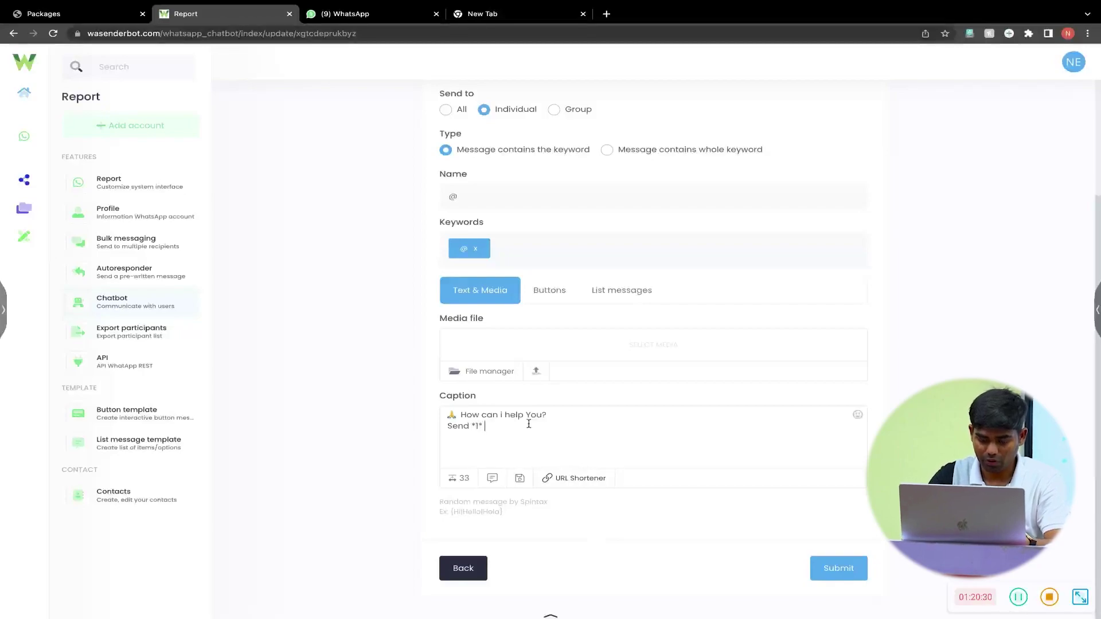
pyautogui.write(' _')
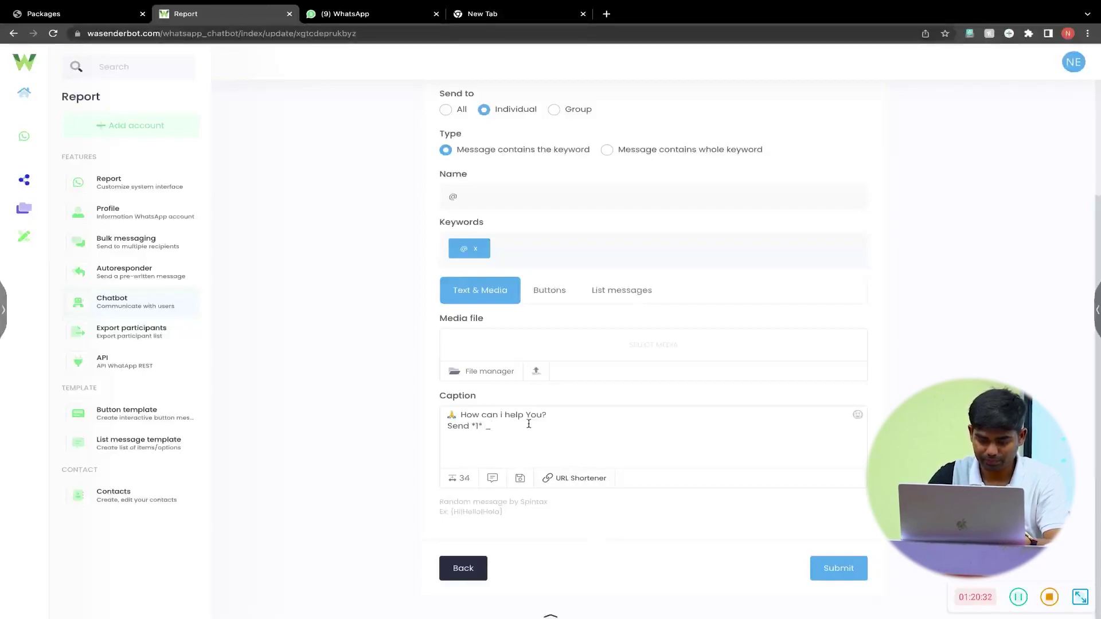
pyautogui.write('Course Enq')
pyautogui.write('uir')
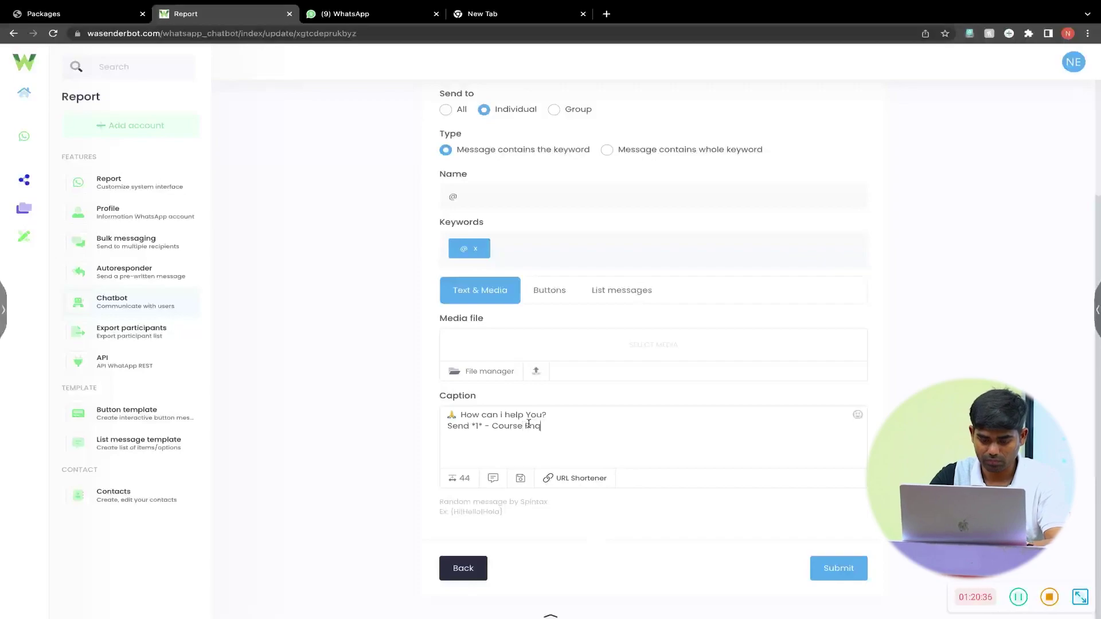
pyautogui.press('BackSpace')
pyautogui.write('ry ')
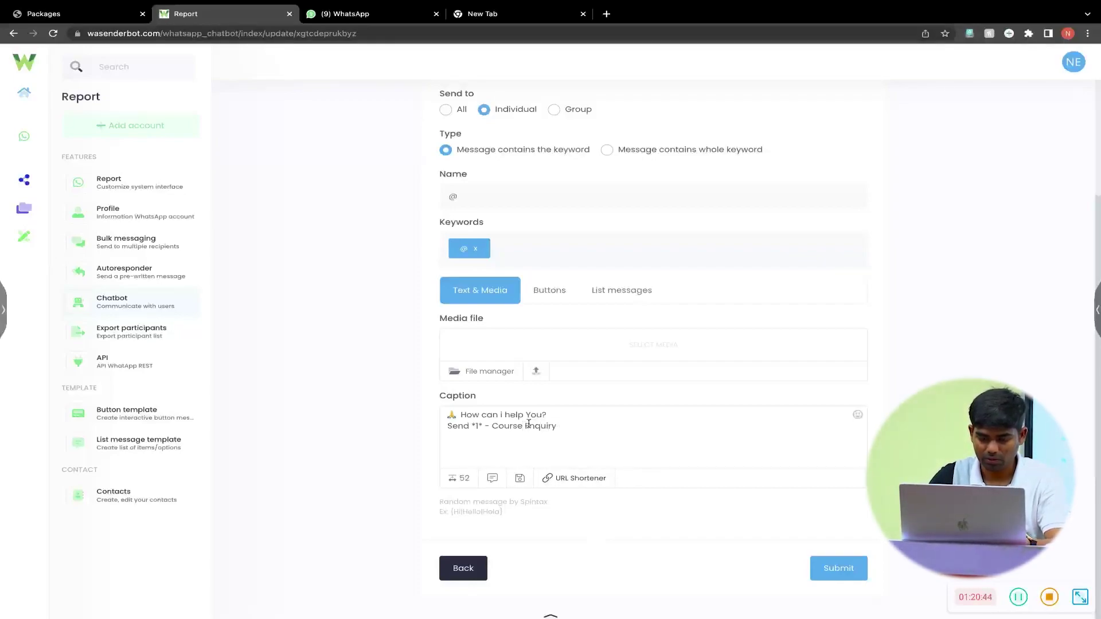
pyautogui.write('Send')
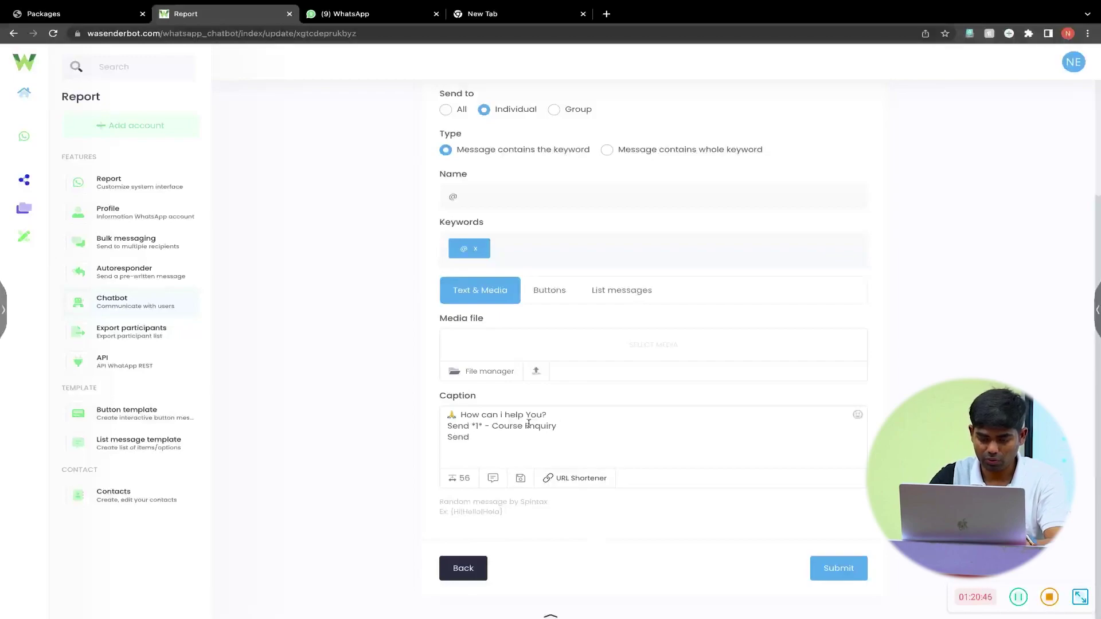
pyautogui.write(' *2*')
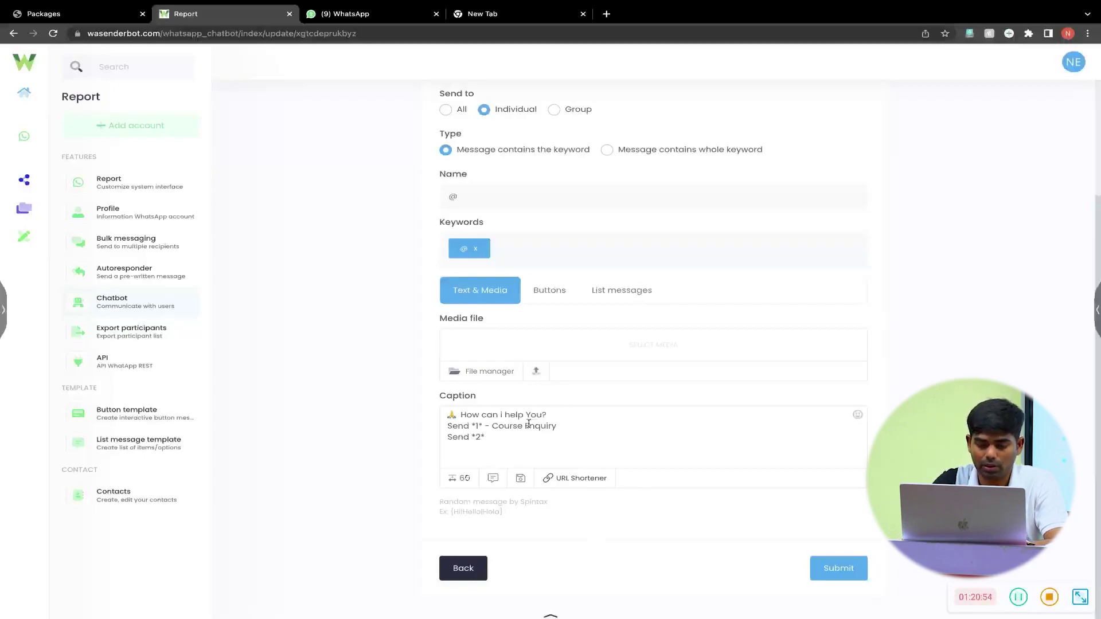
pyautogui.write('App Support')
pyautogui.press('Return')
pyautogui.write('send ')
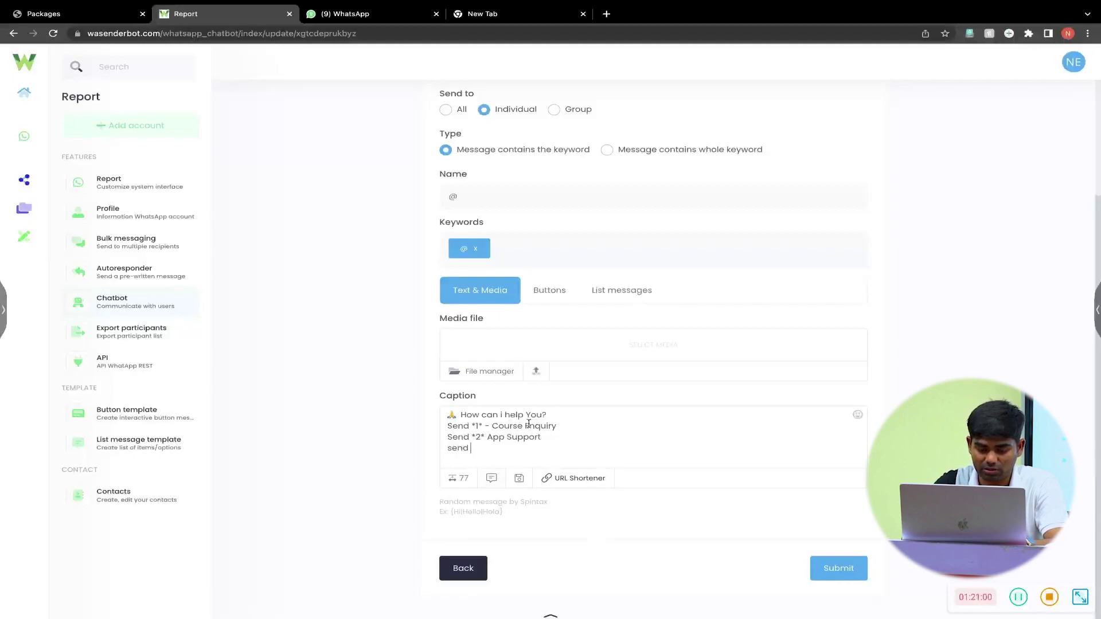
pyautogui.write('**')
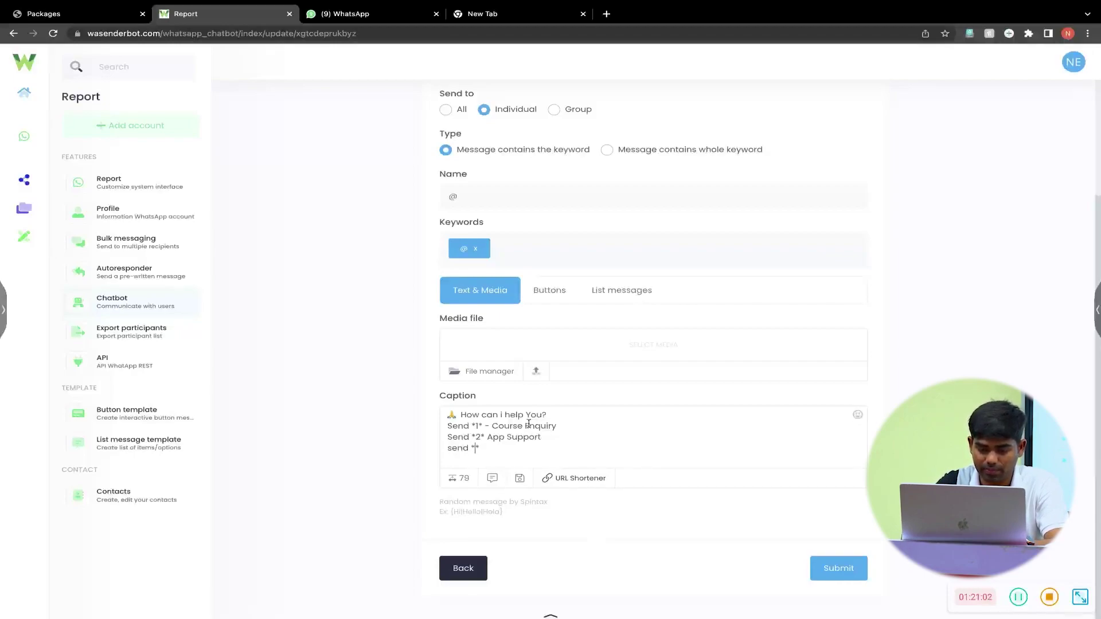
pyautogui.press('BackSpace')
pyautogui.write('3* - Other')
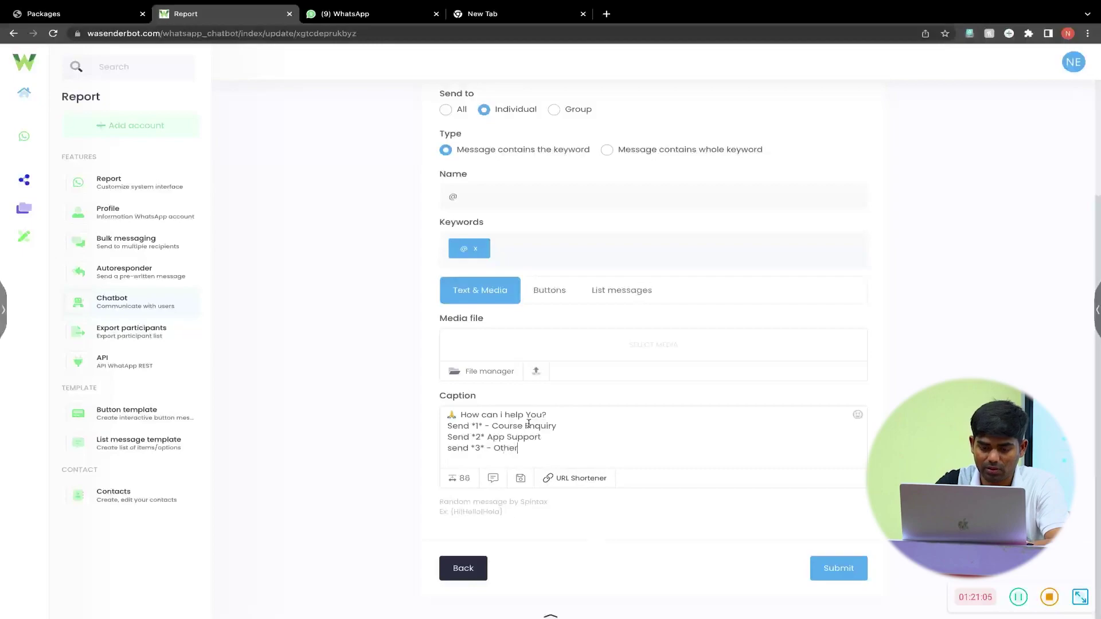
pyautogui.write(' Support')
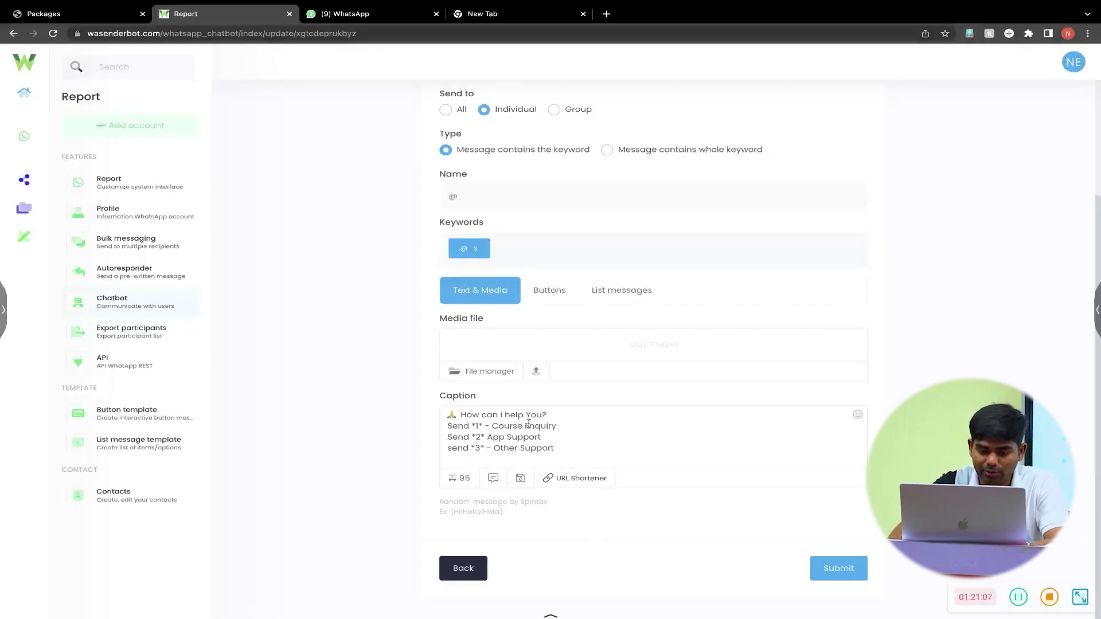
# - Add the missing dash before App Support, review the menu lines, and save the @ item
pyautogui.click(466, 394)
pyautogui.click(493, 436)
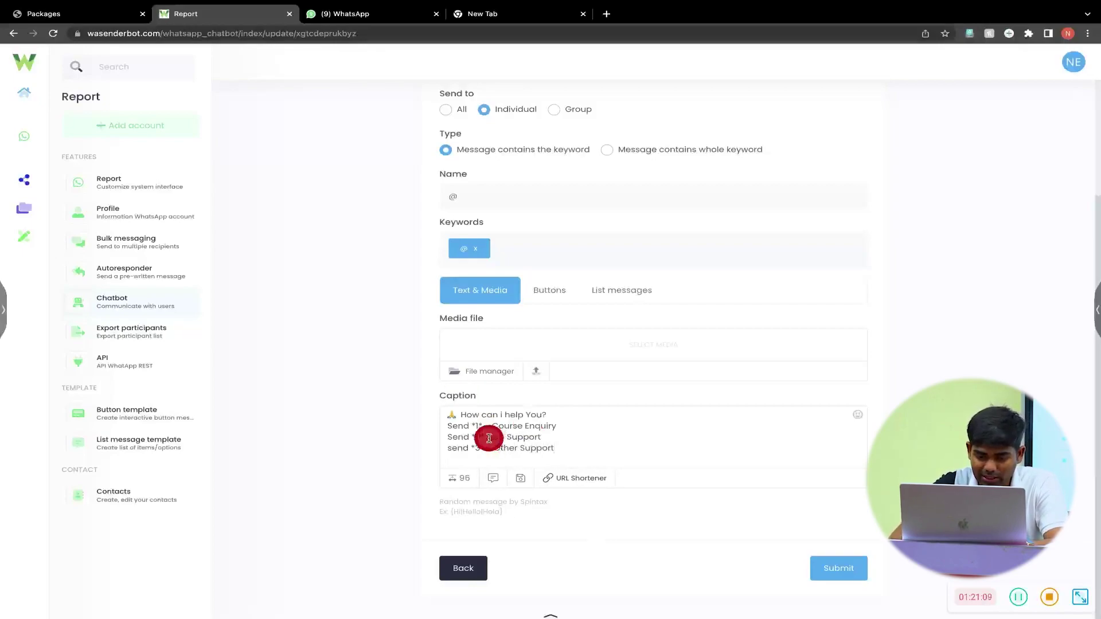
pyautogui.write('-')
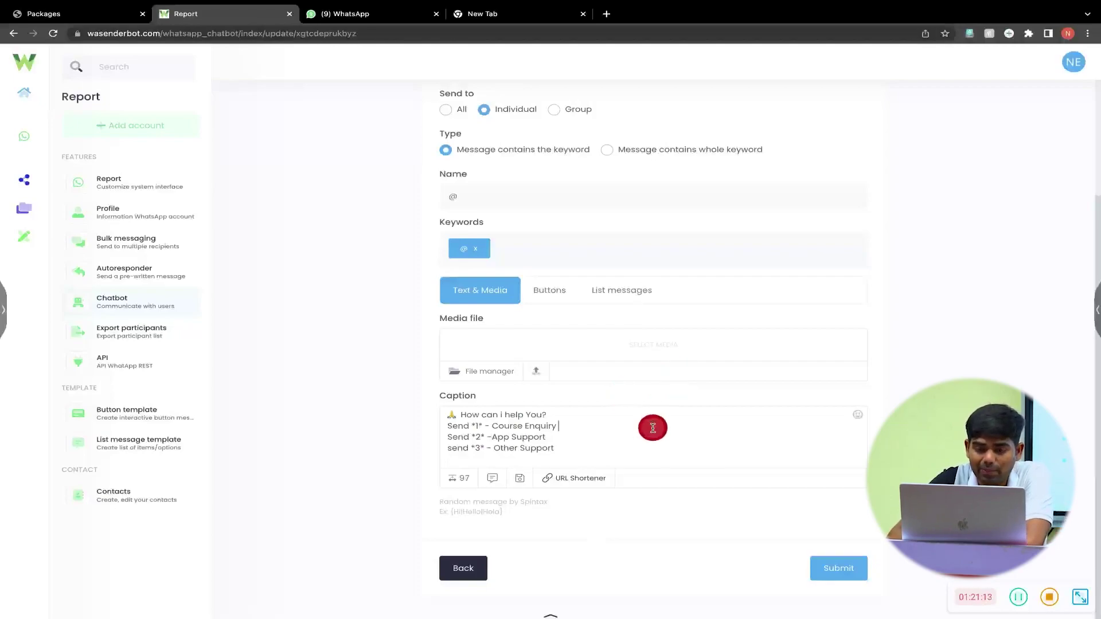
pyautogui.scroll(1, 652, 428)
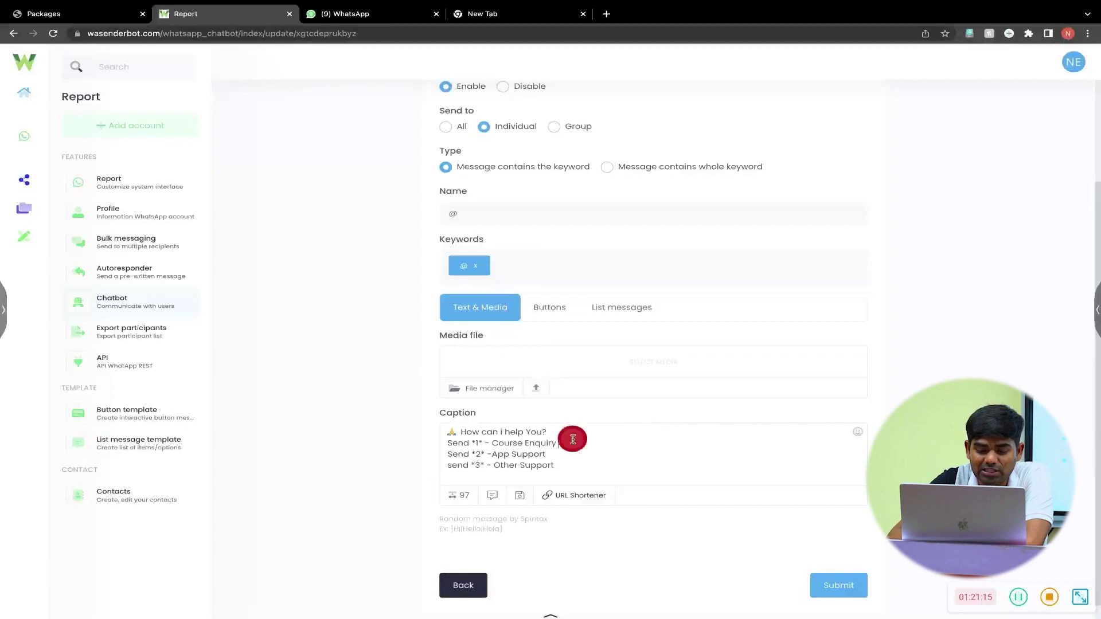
pyautogui.scroll(-1, 573, 439)
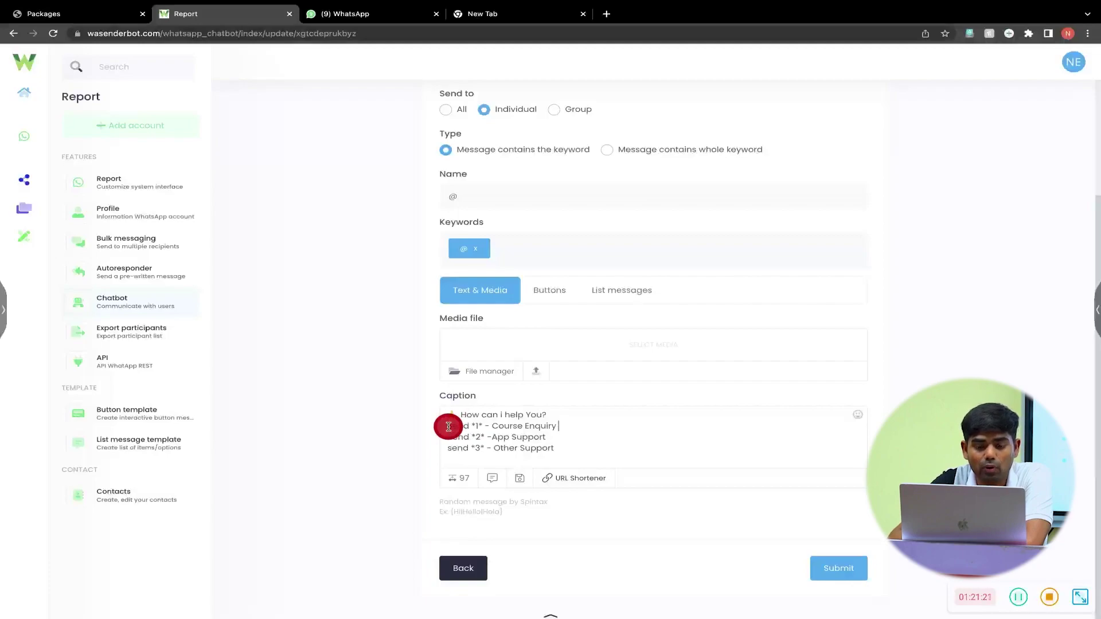
pyautogui.click(449, 427)
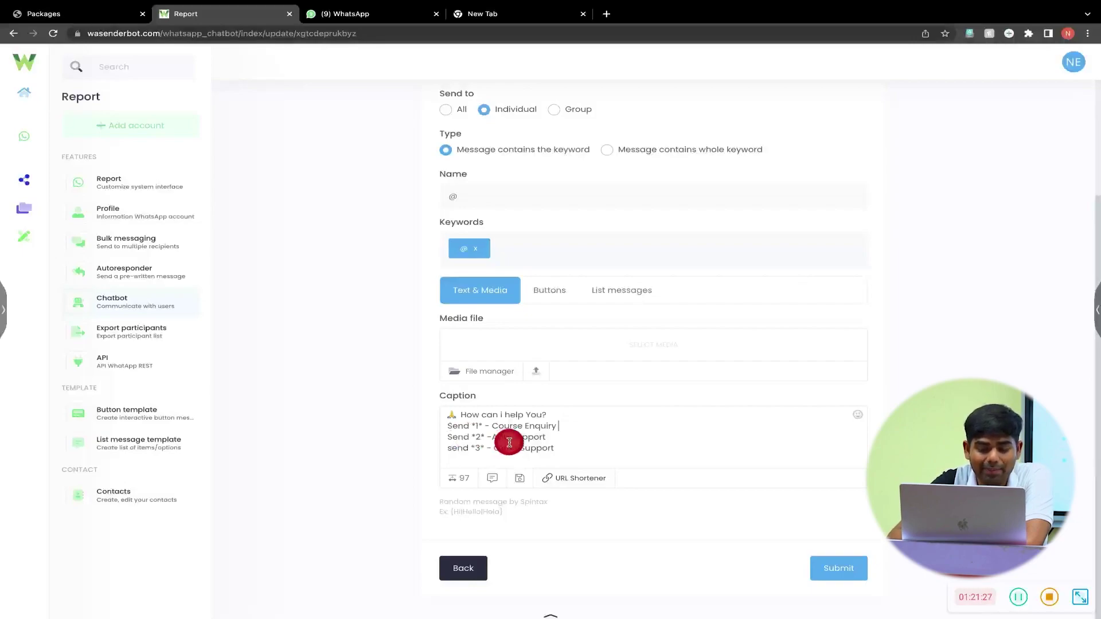
pyautogui.moveTo(556, 439); pyautogui.dragTo(441, 434)
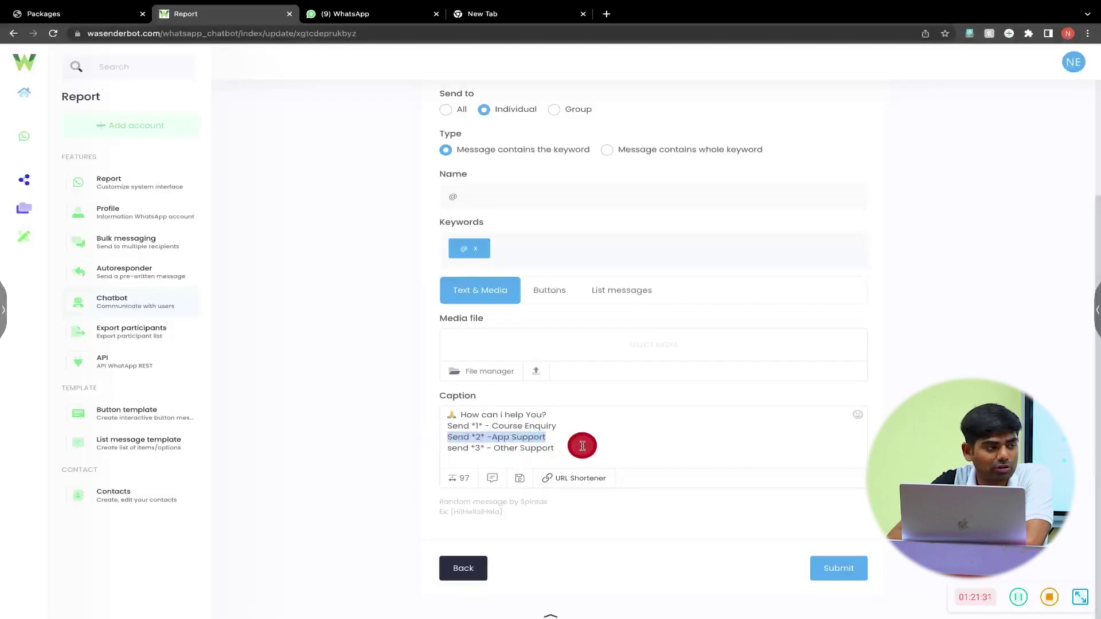
pyautogui.moveTo(555, 452); pyautogui.dragTo(439, 439)
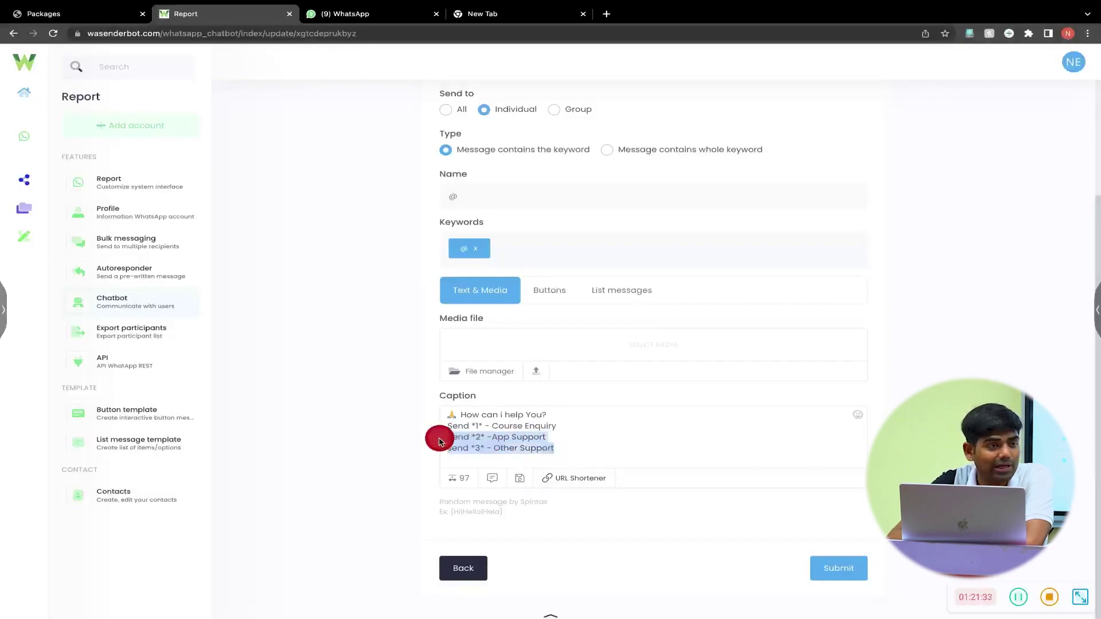
pyautogui.click(608, 434)
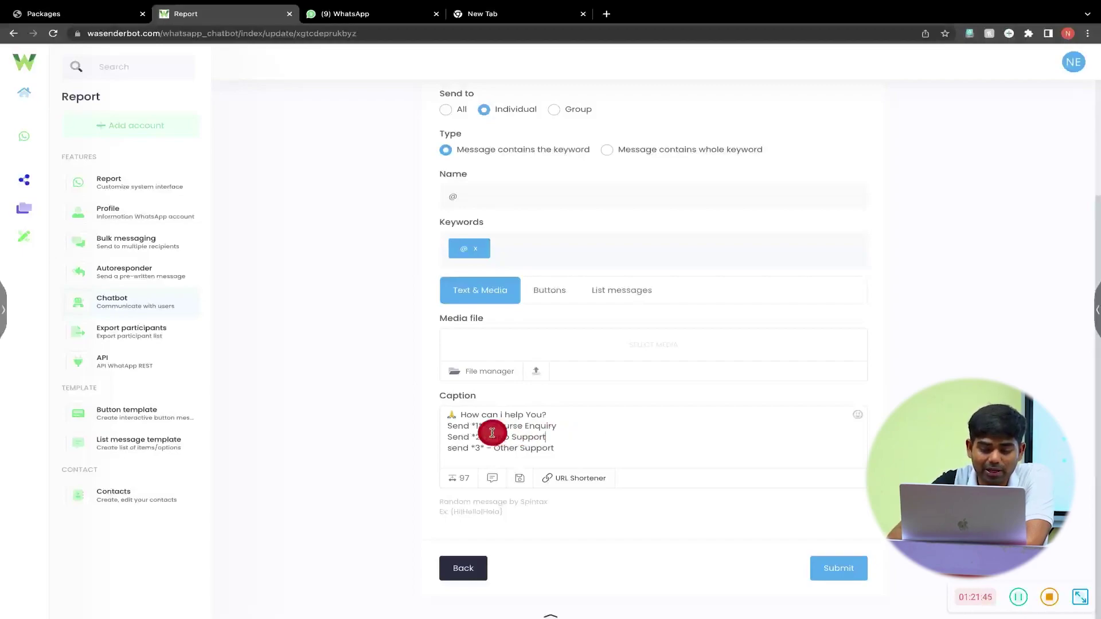
pyautogui.moveTo(471, 425); pyautogui.dragTo(484, 425)
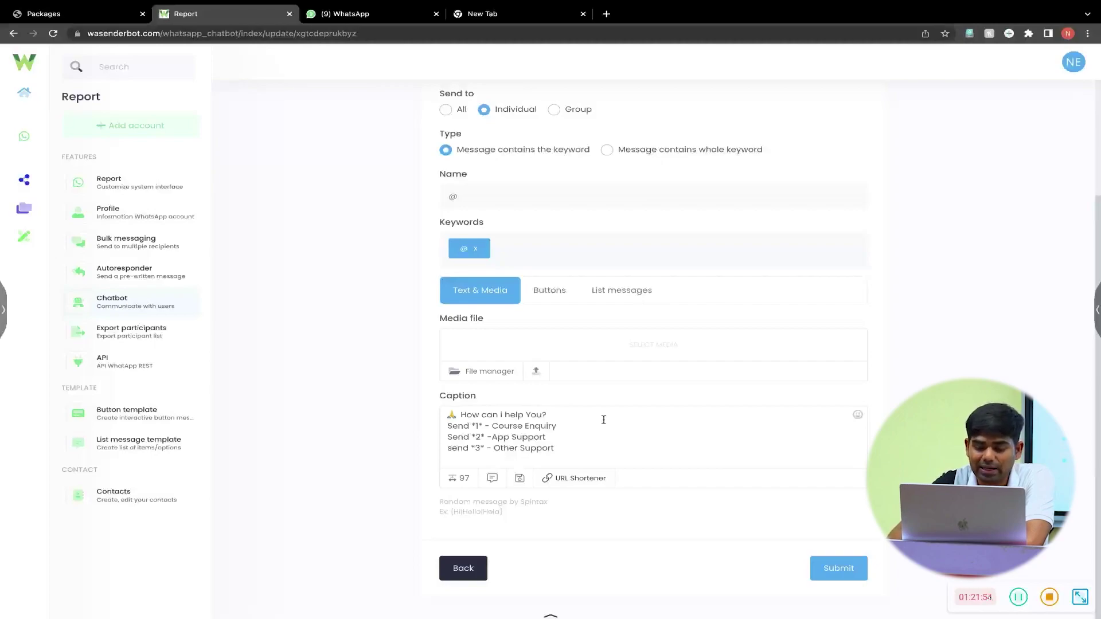
pyautogui.click(843, 568)
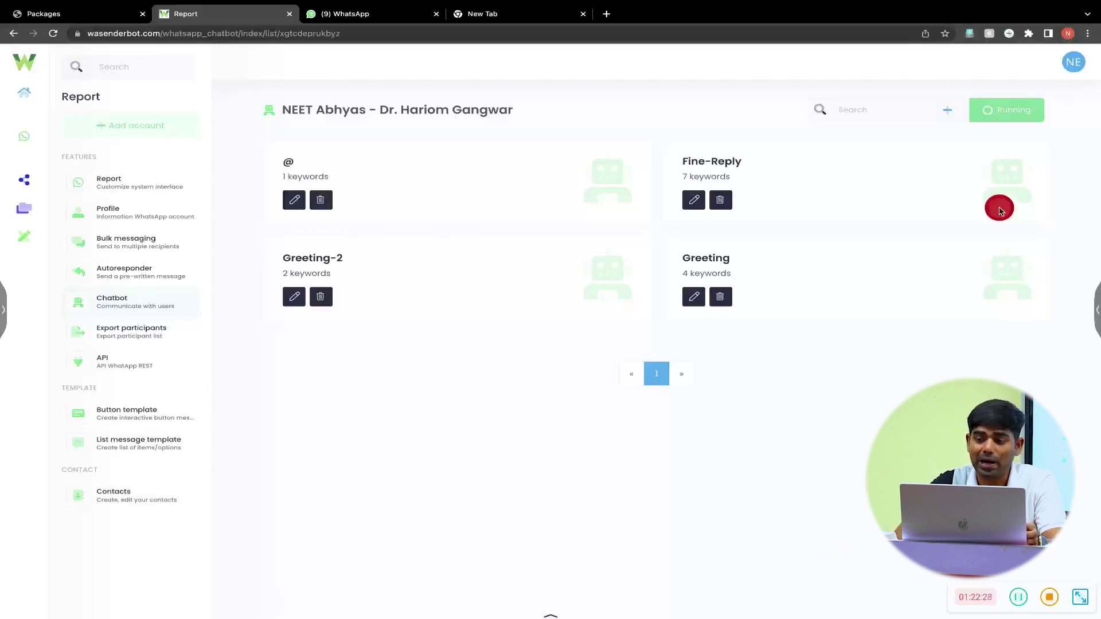
# - Start a new chatbot item with Add new on the chatbot list page
pyautogui.click(951, 117)
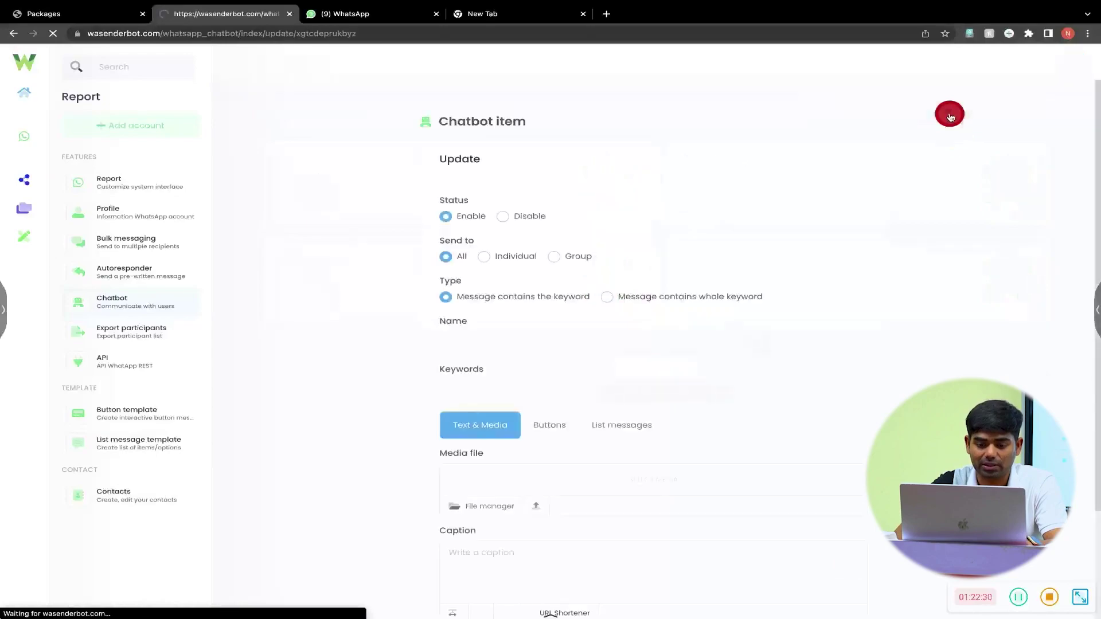
# - Set whole-keyword matching, name the item 1, and add the keywords 1 and send 1
pyautogui.click(607, 298)
pyautogui.scroll(-2, 606, 299)
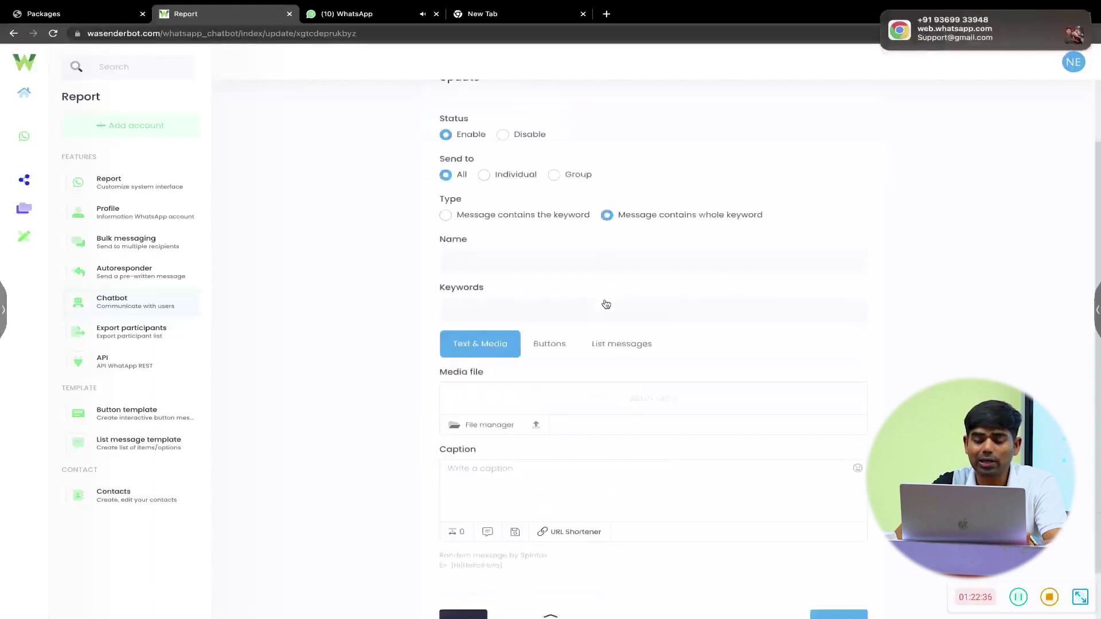
pyautogui.click(559, 260)
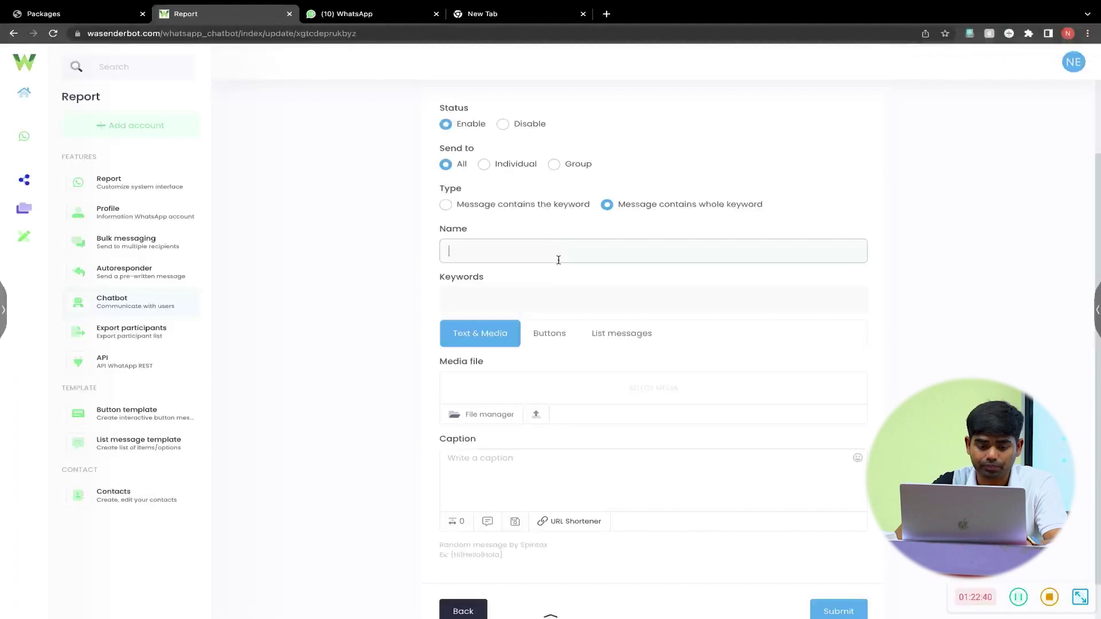
pyautogui.write('1')
pyautogui.click(559, 259)
pyautogui.click(516, 298)
pyautogui.write('1')
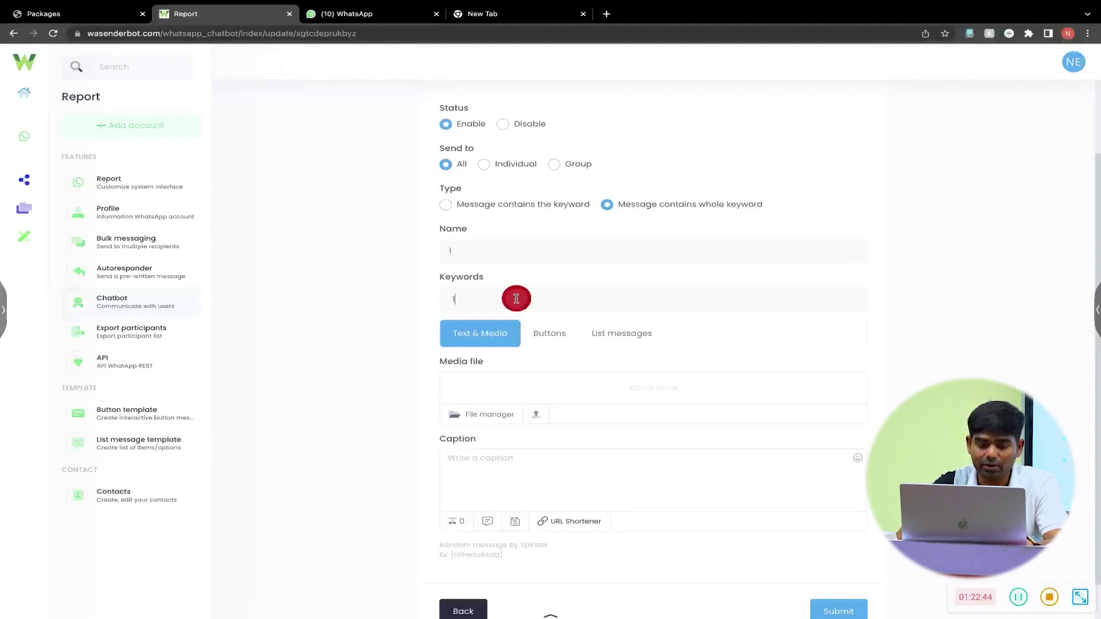
pyautogui.press('Return')
pyautogui.write('send')
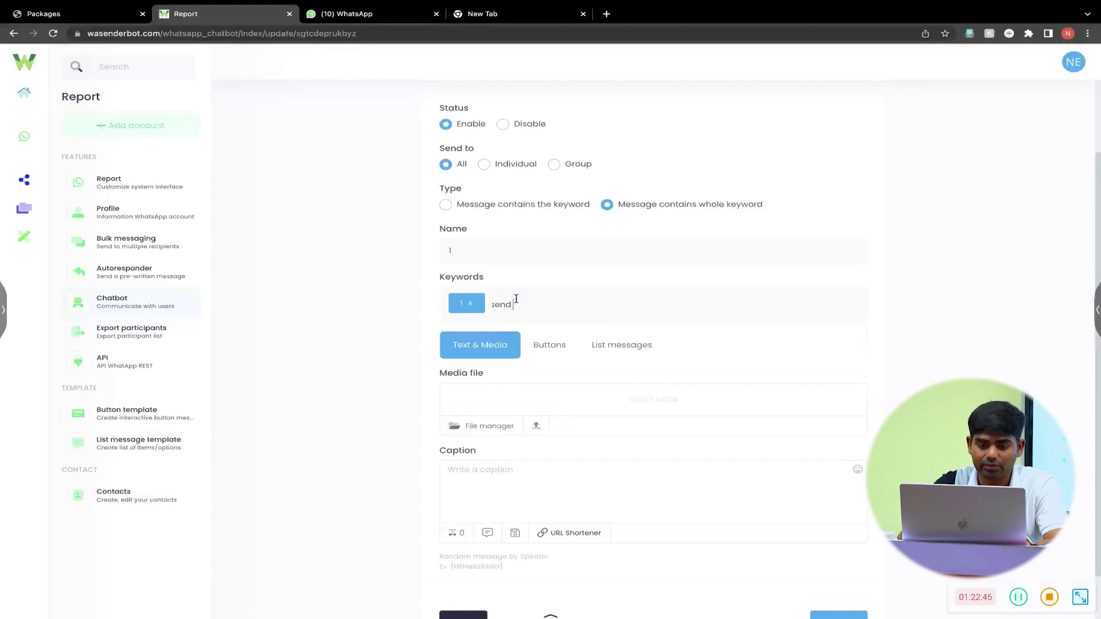
pyautogui.press('Return')
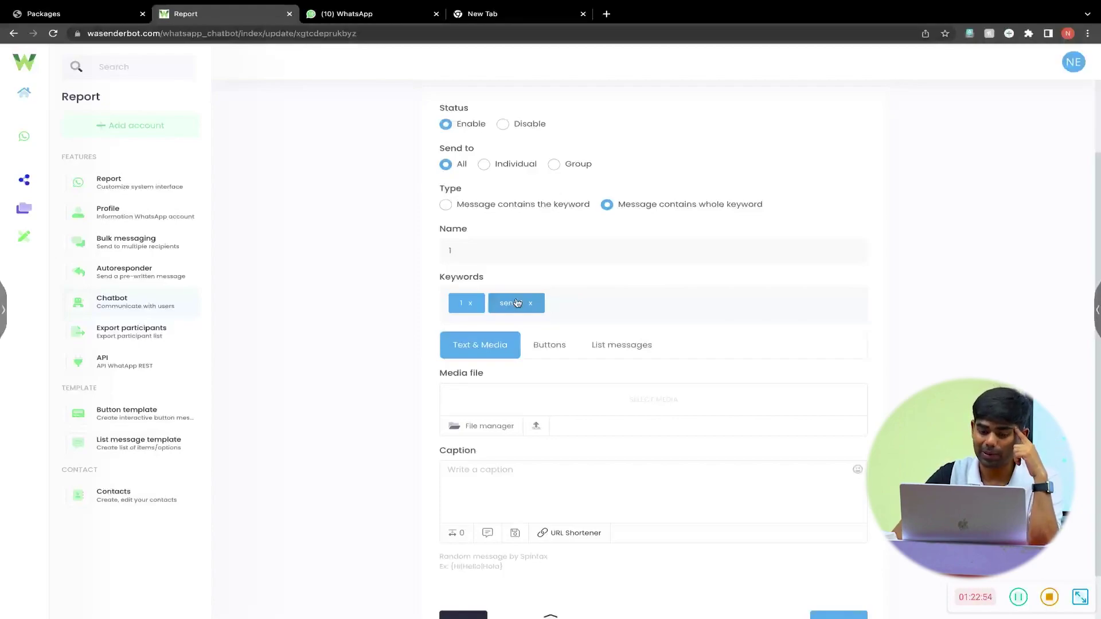
pyautogui.scroll(-1, 518, 303)
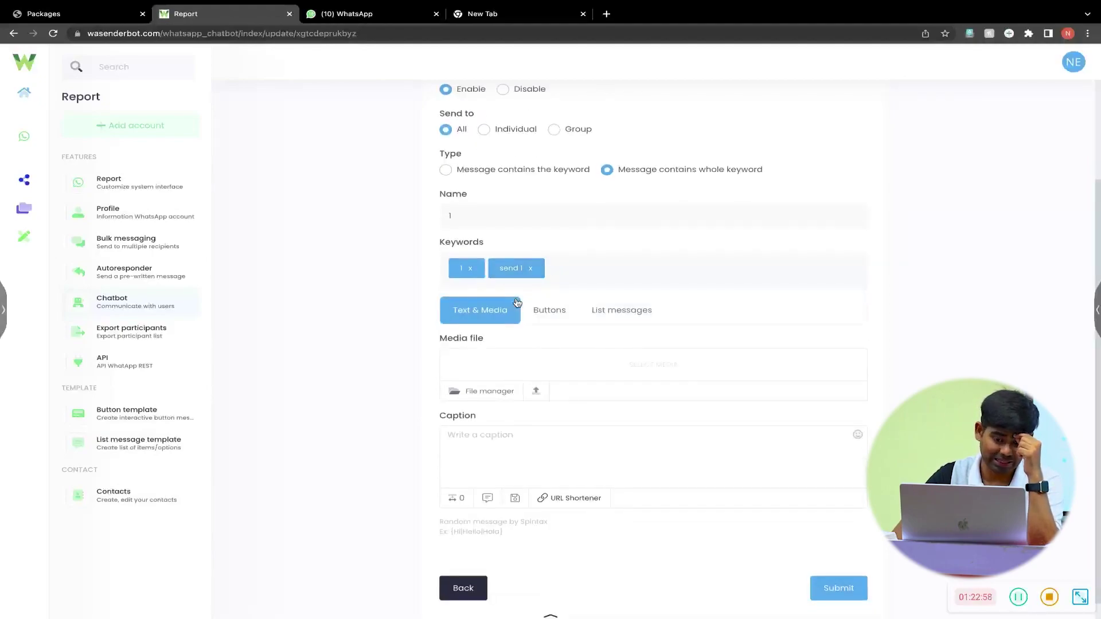
pyautogui.click(494, 439)
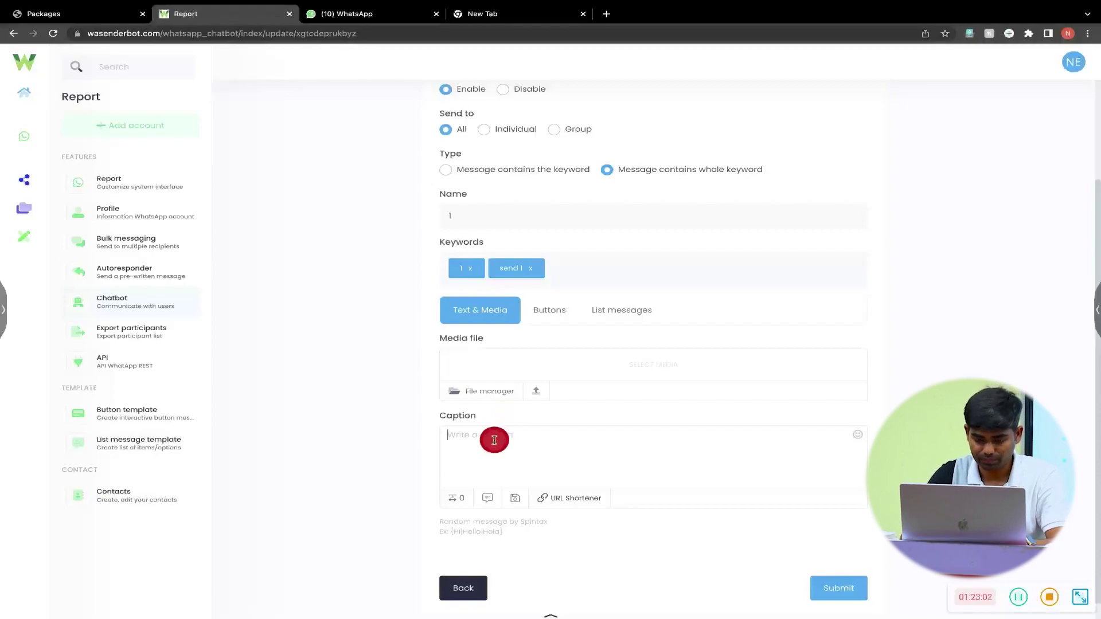
# - Type the caption 'We have 3 Coruses for NEET 2024 Please select One of them', then begin a Send line
pyautogui.write('We have ')
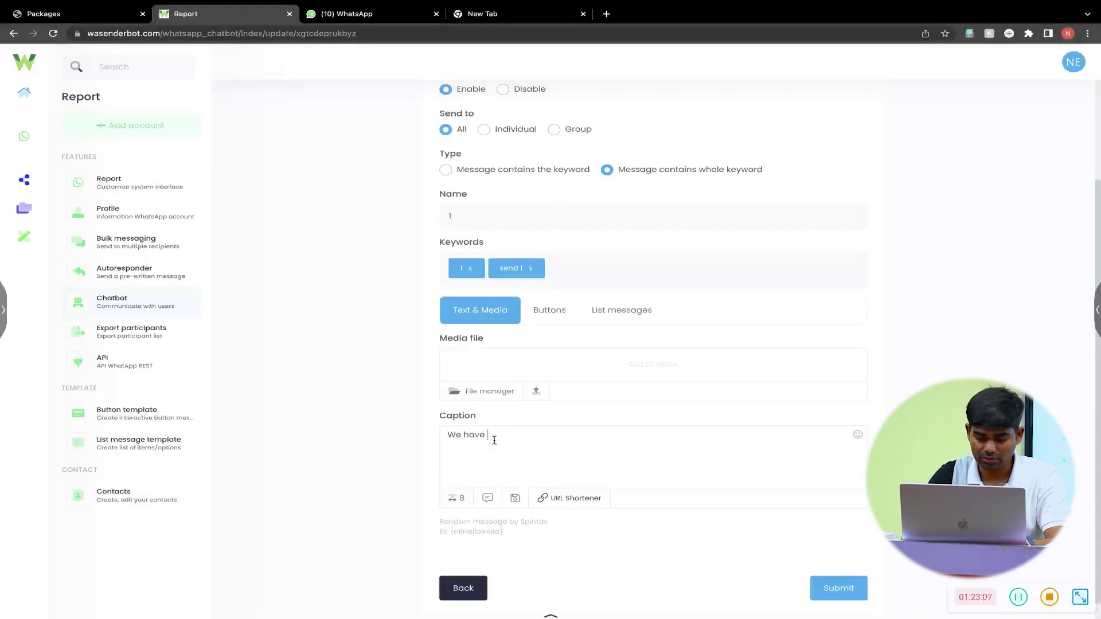
pyautogui.write('3 C')
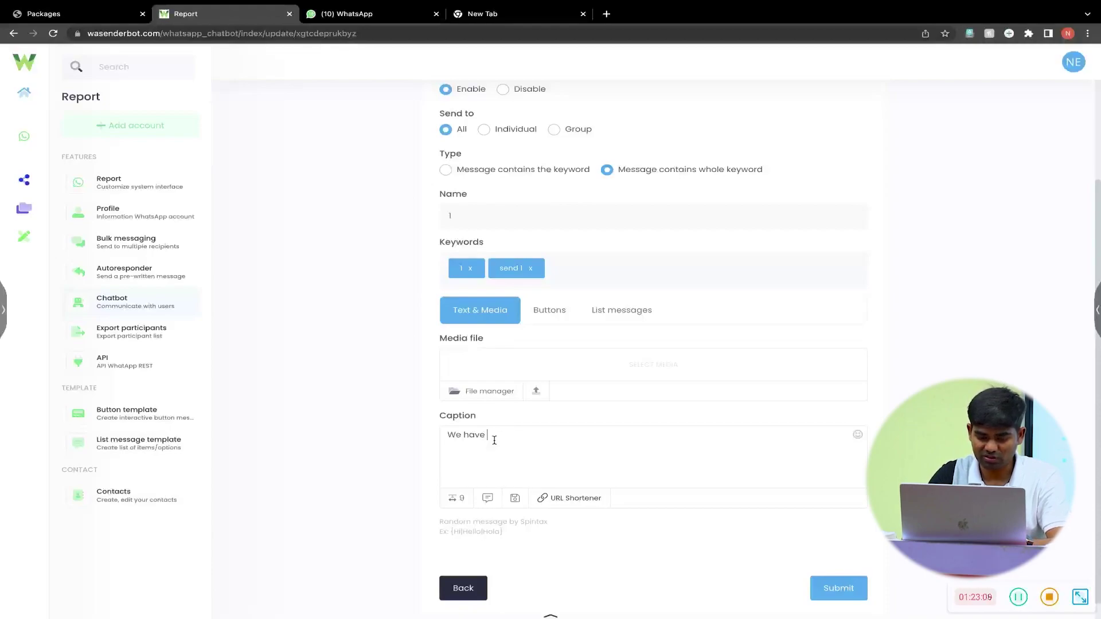
pyautogui.write('oruse')
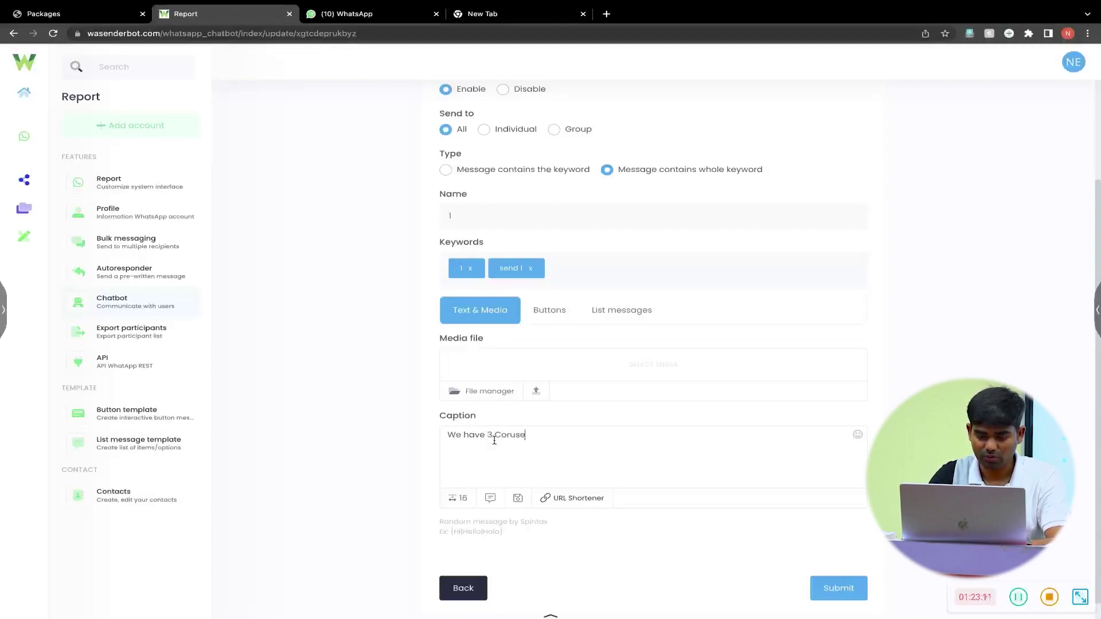
pyautogui.write('s for NE')
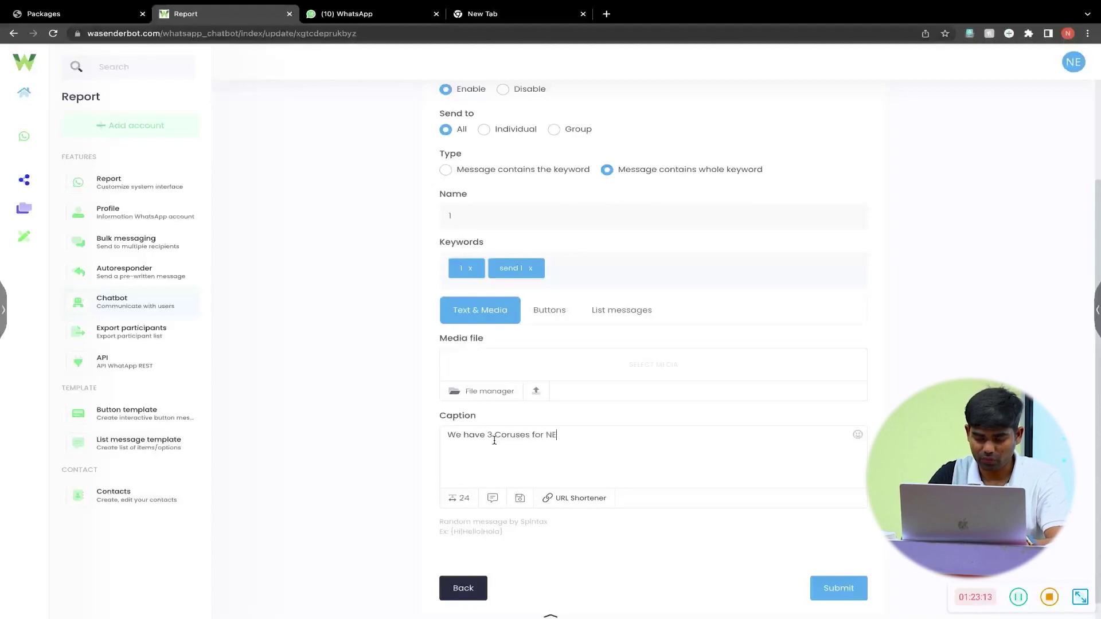
pyautogui.write('ET 2024')
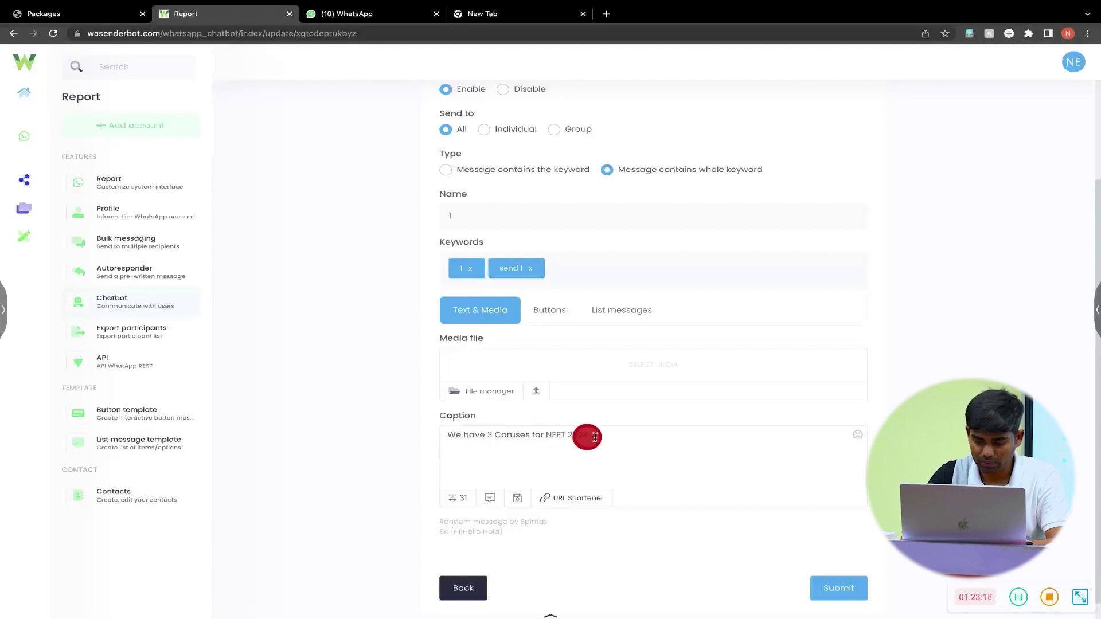
pyautogui.write(' Please sel')
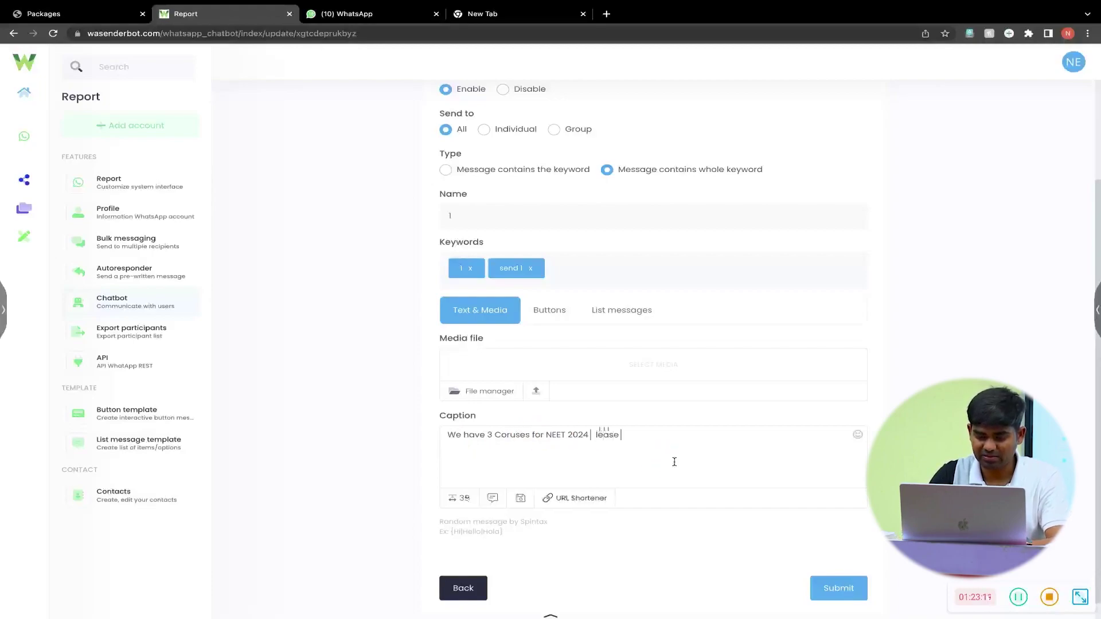
pyautogui.write('ect below')
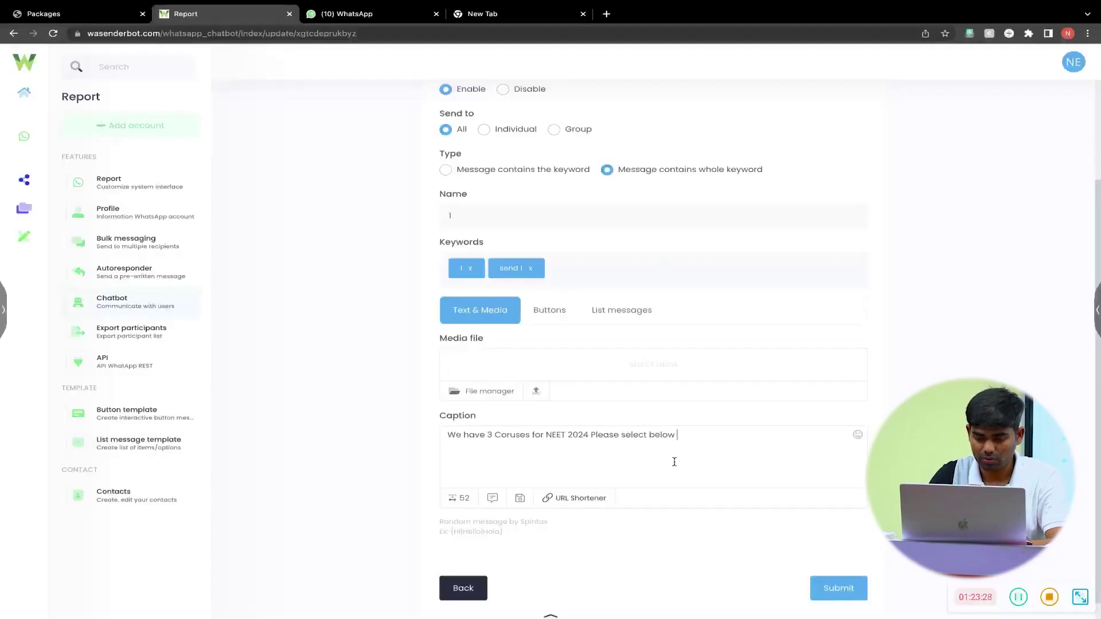
pyautogui.press('BackSpace')
pyautogui.press('BackSpace')
pyautogui.press('BackSpace')
pyautogui.press('BackSpace')
pyautogui.press('BackSpace')
pyautogui.press('BackSpace')
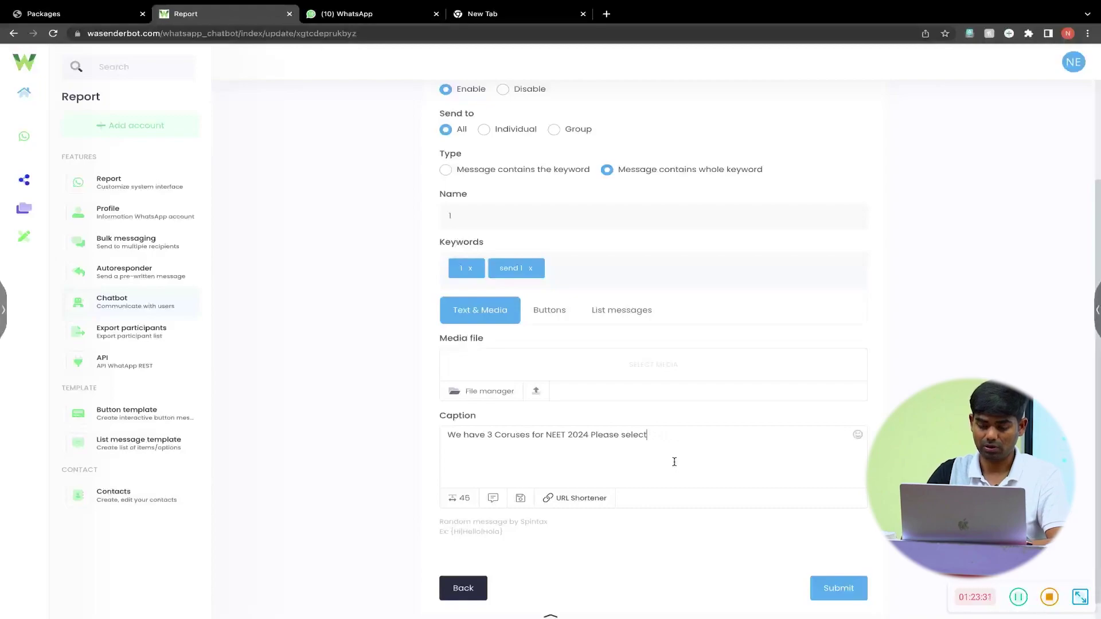
pyautogui.write('One of them')
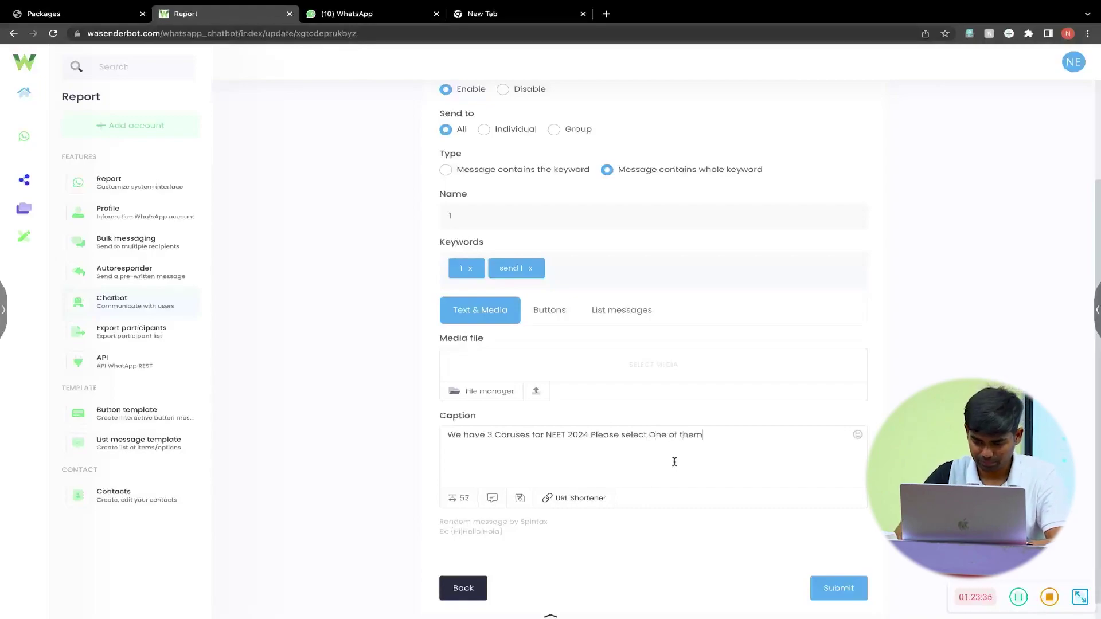
pyautogui.click(637, 437)
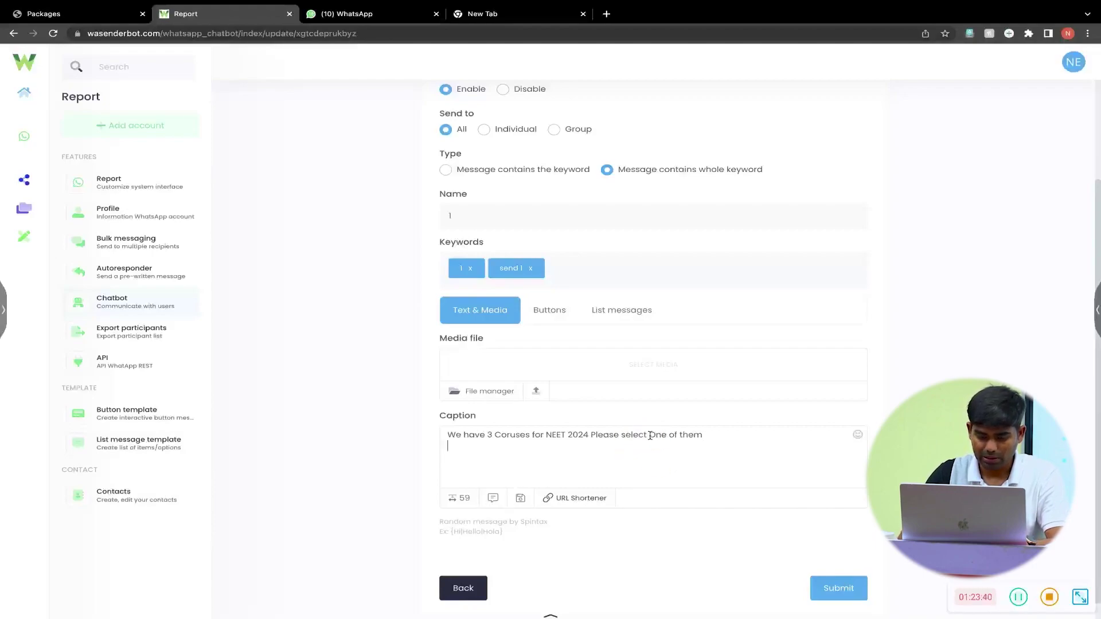
pyautogui.write('Send **')
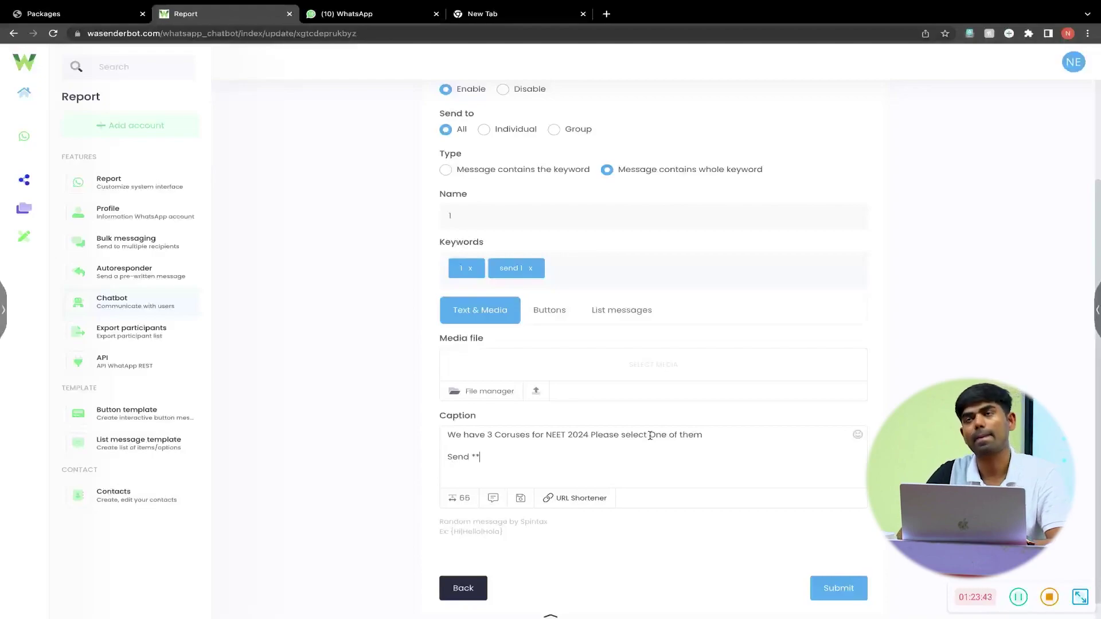
# - Write option A as 'Transformer Batch (Safal 2023 Recorded)' and add option B, Biology Classroom Lectures
pyautogui.press('Left')
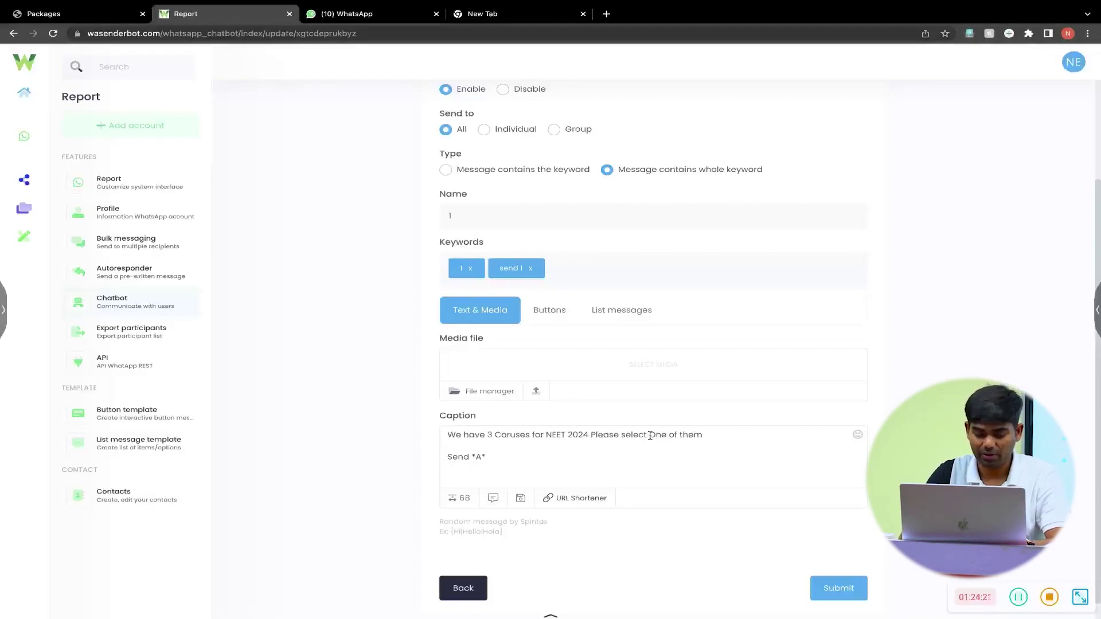
pyautogui.write('- C')
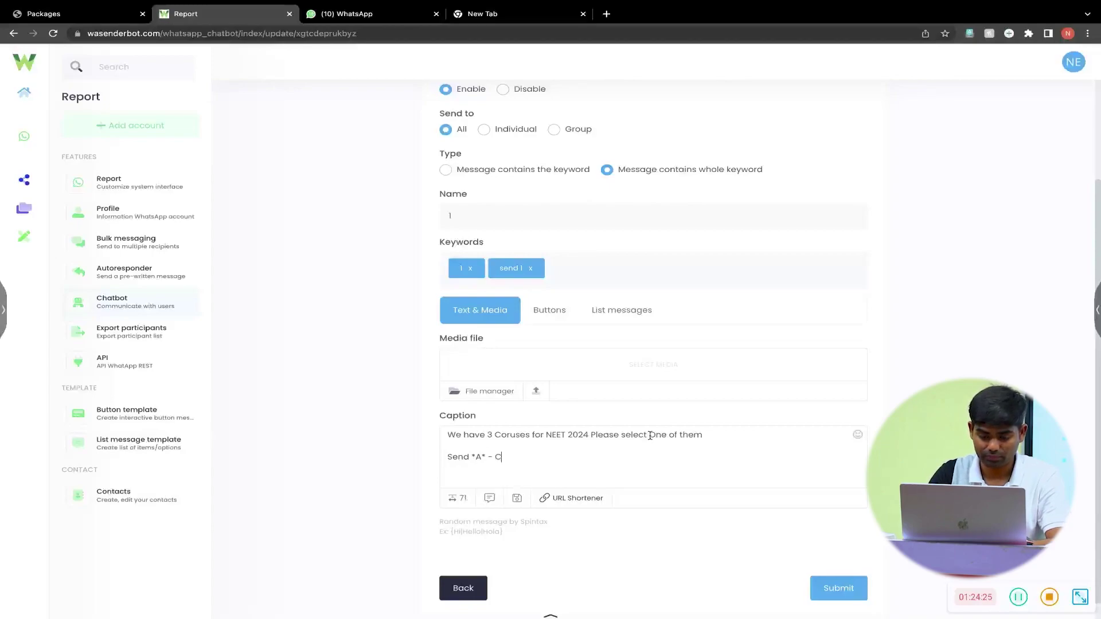
pyautogui.press('BackSpace')
pyautogui.write('T')
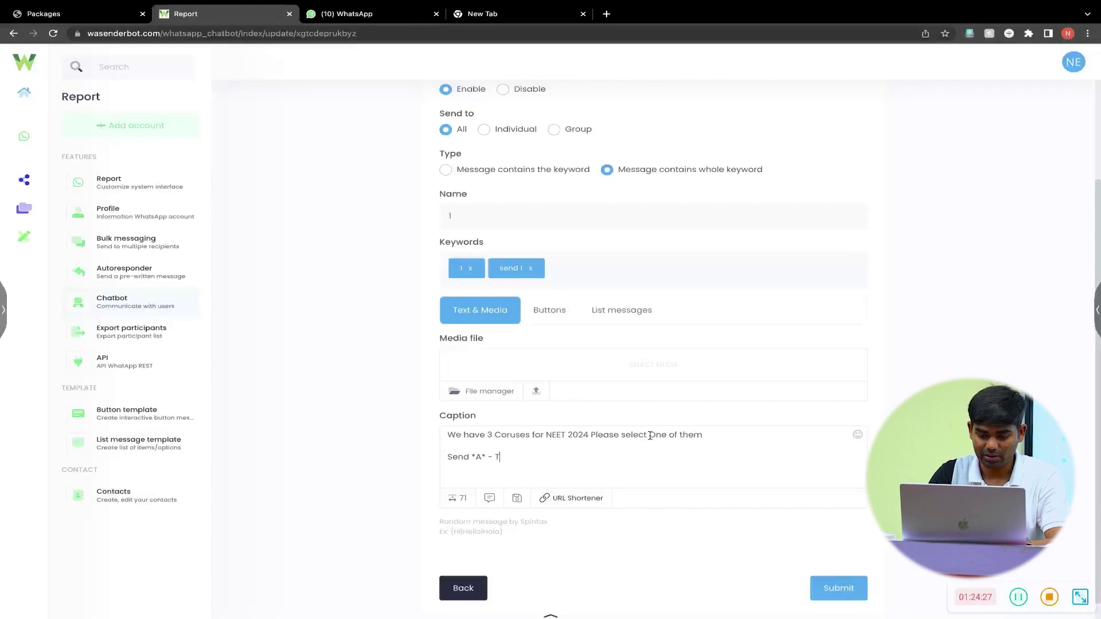
pyautogui.write('ransfo')
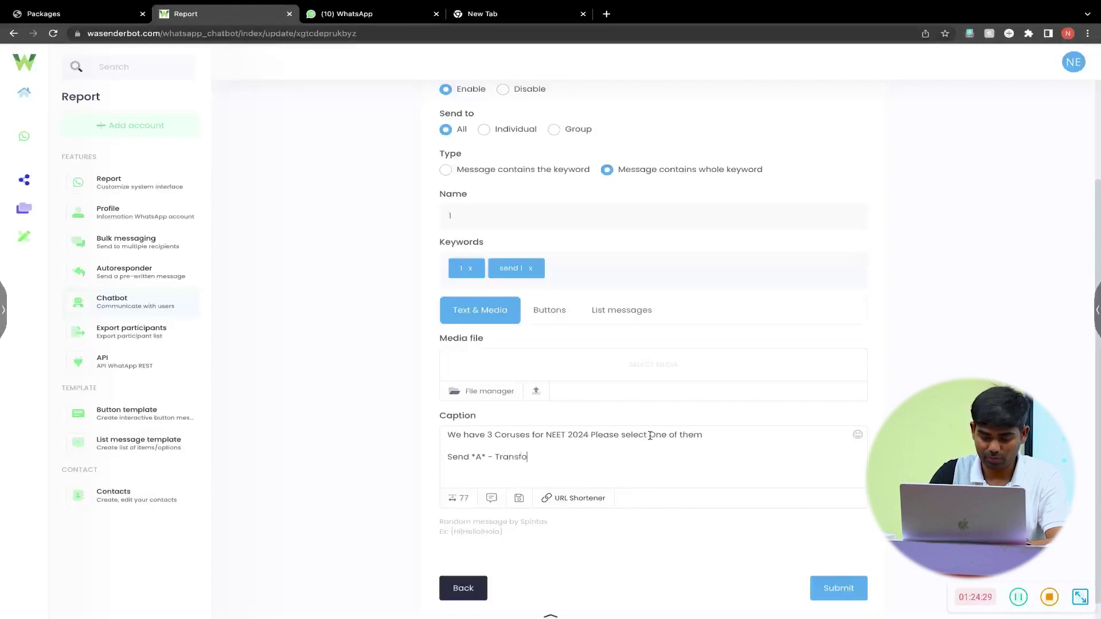
pyautogui.write('rmer Bat')
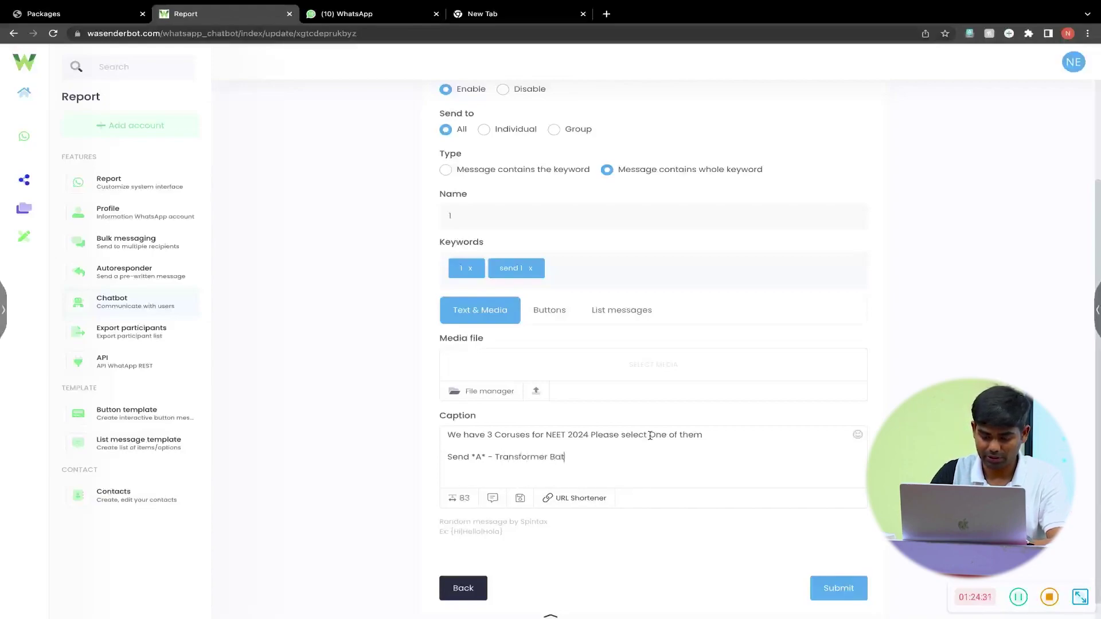
pyautogui.write('ch (Safal')
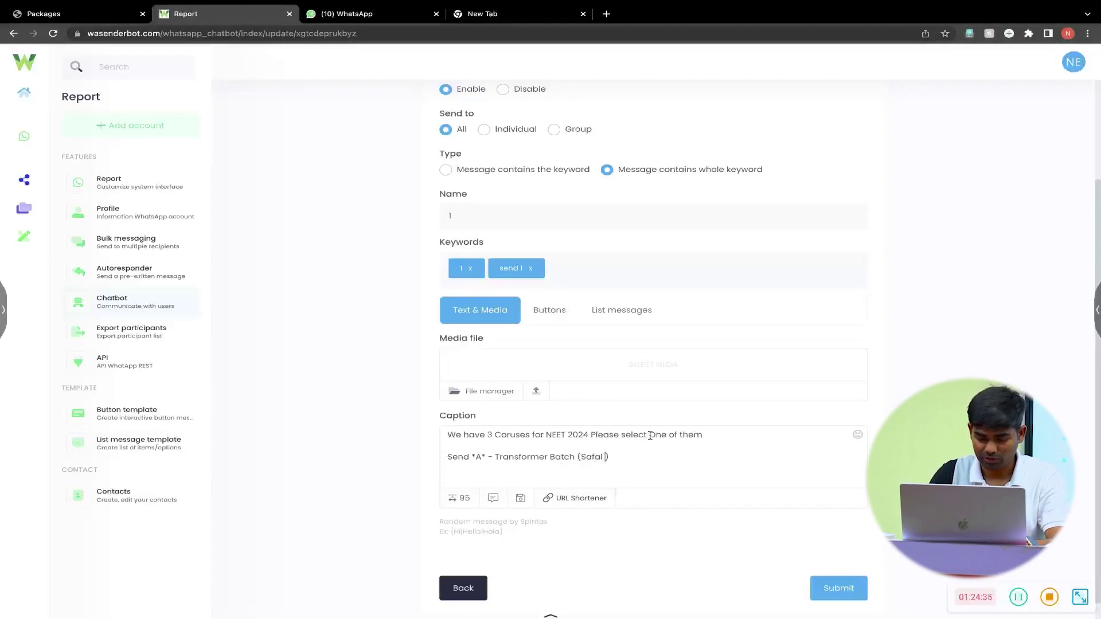
pyautogui.write(' 2023 Reco')
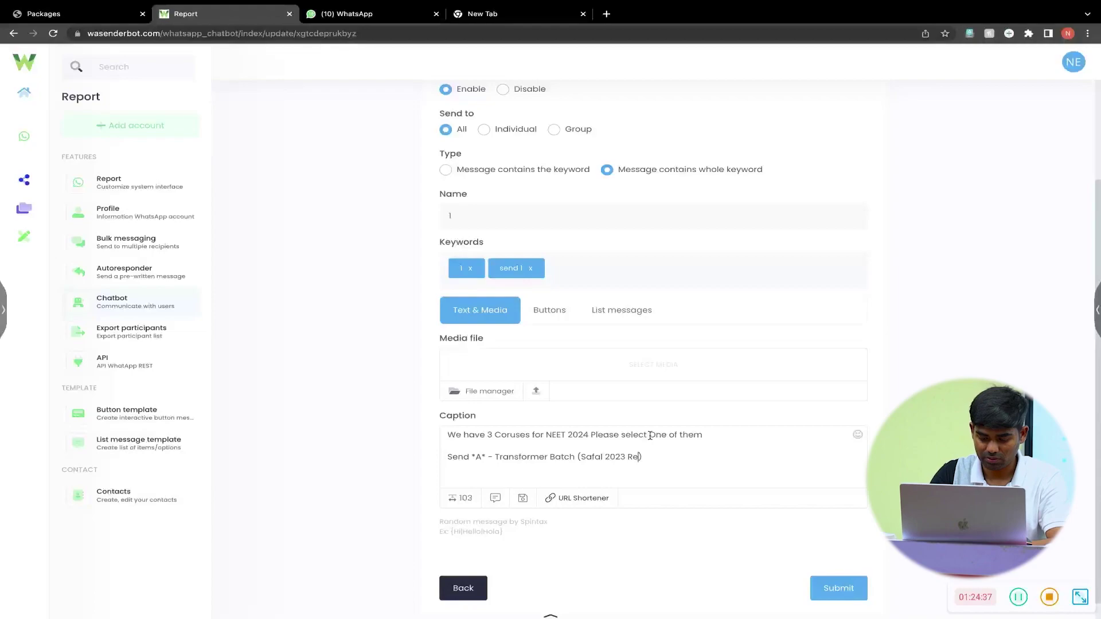
pyautogui.write('r')
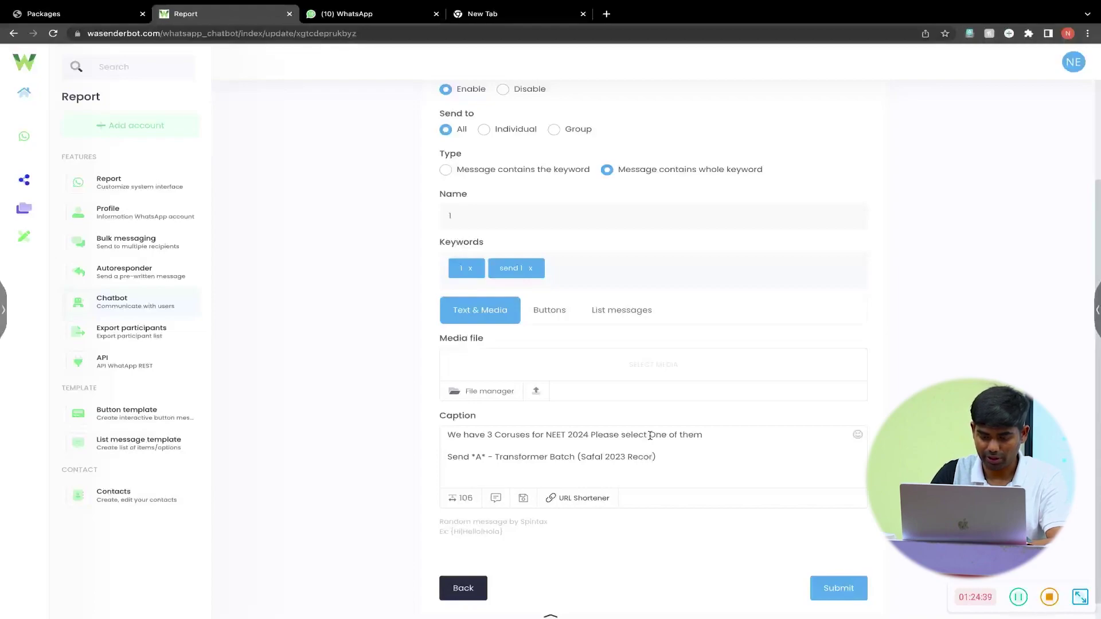
pyautogui.write('ded')
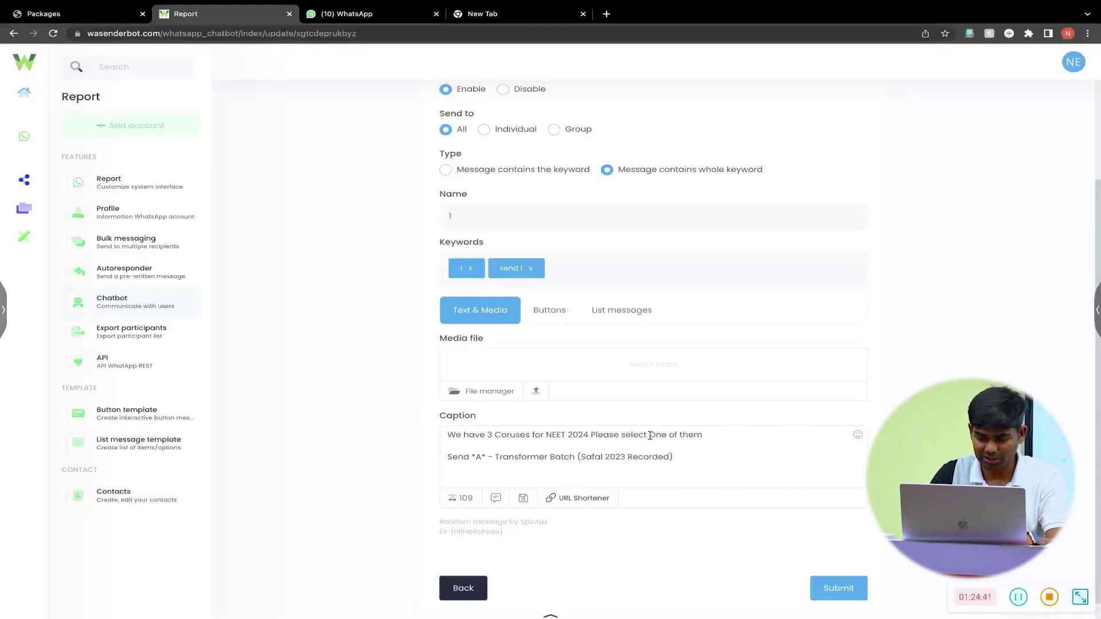
pyautogui.press('Return')
pyautogui.write('Send')
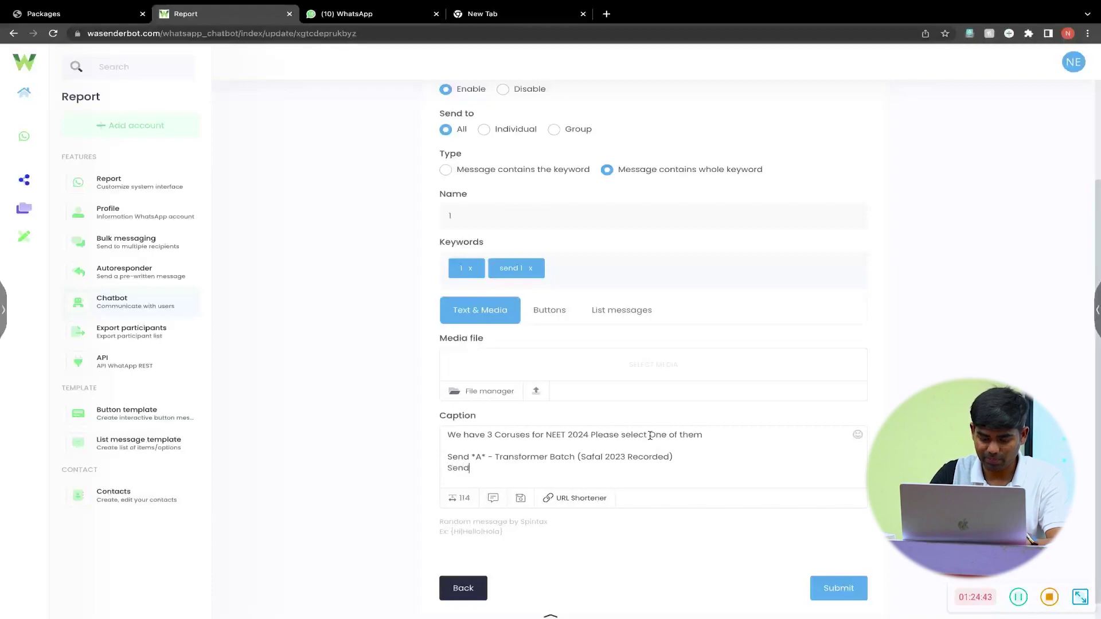
pyautogui.write(' *')
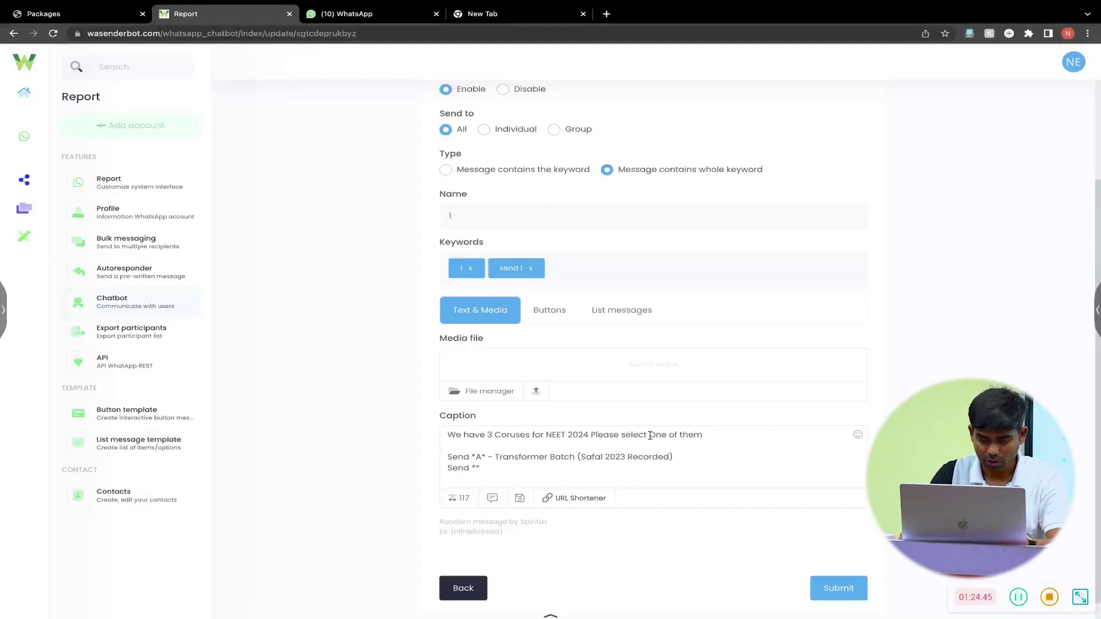
pyautogui.press('BackSpace')
pyautogui.write('B* - ')
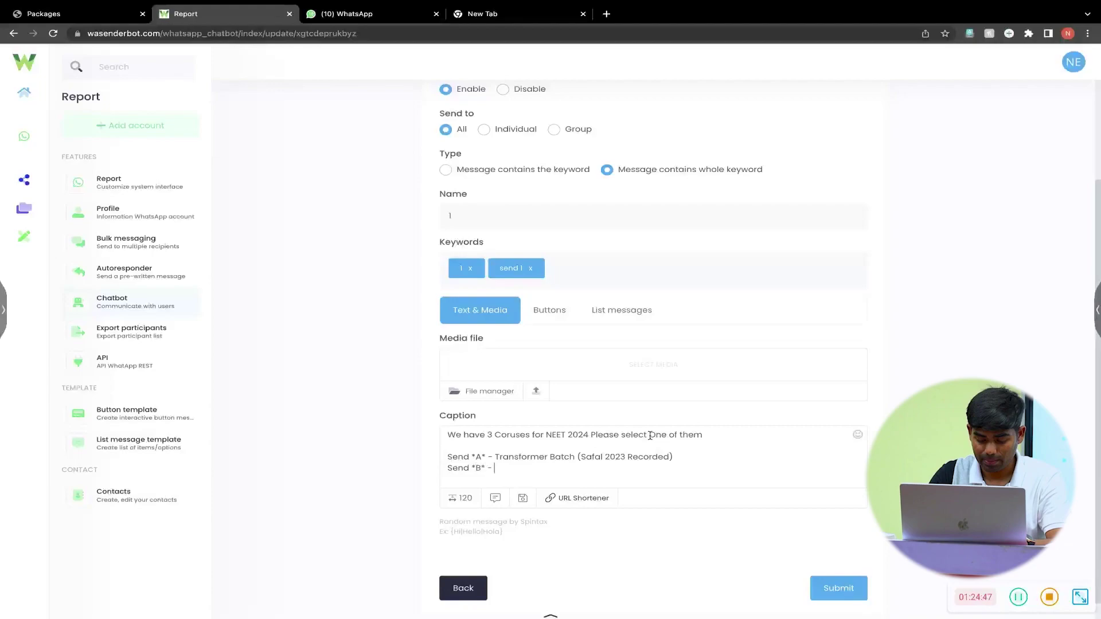
pyautogui.write('Biology Classroom Lec')
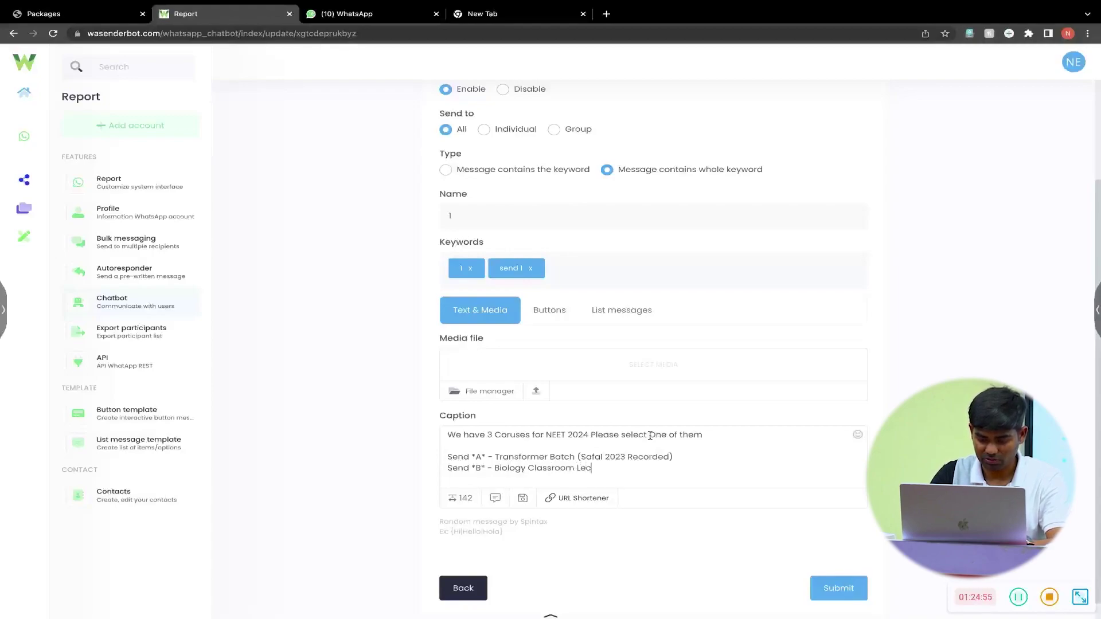
pyautogui.write('tures ')
pyautogui.write('()')
pyautogui.write('Hariom Sir')
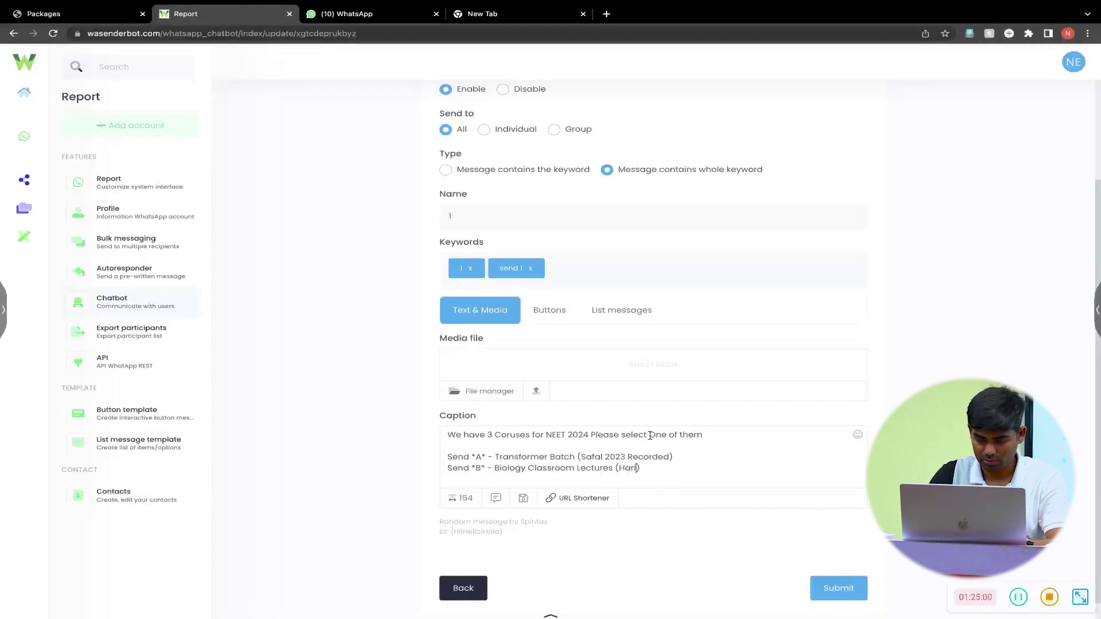
pyautogui.write(' Biology 2021 ')
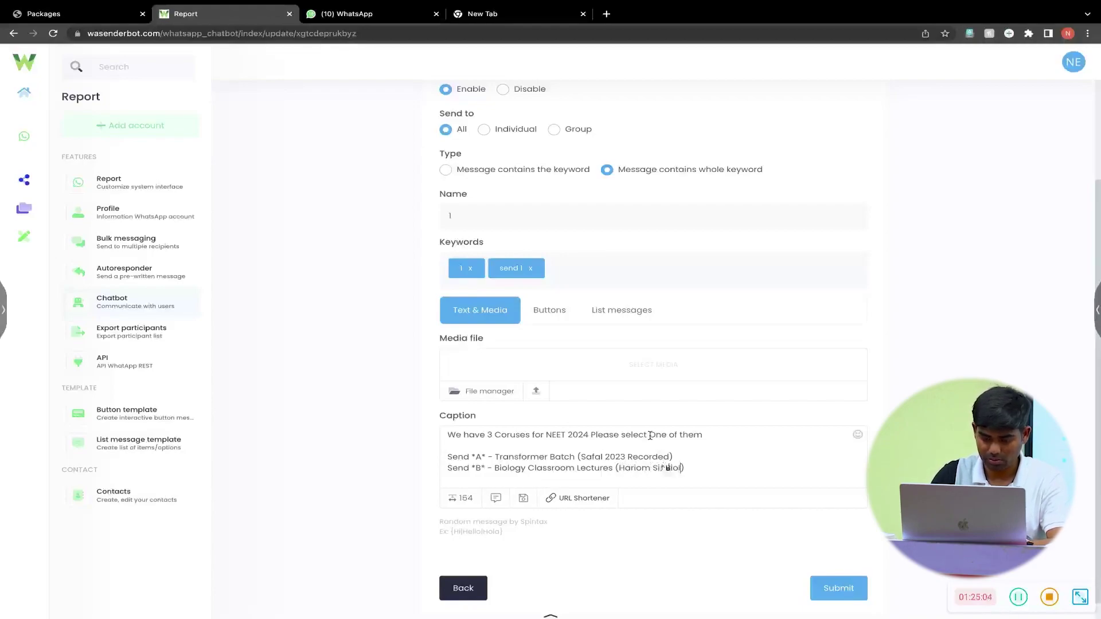
pyautogui.write('Recorded Lectures')
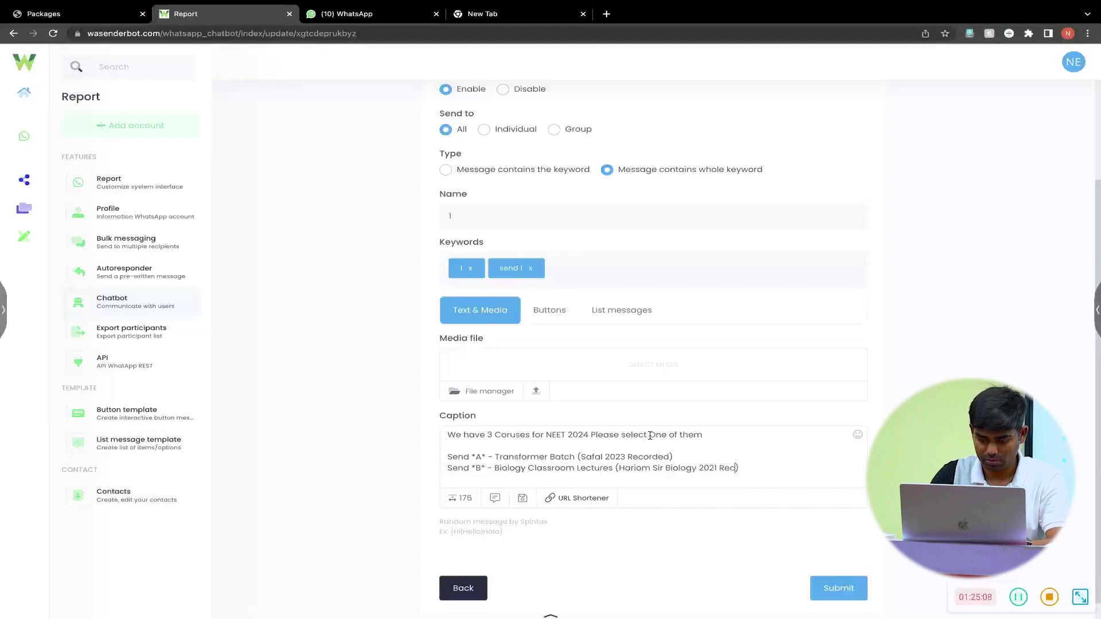
# - Start a new option line reading 'Send *C* -'
pyautogui.press('End')
pyautogui.press('Return')
pyautogui.write('Send *C')
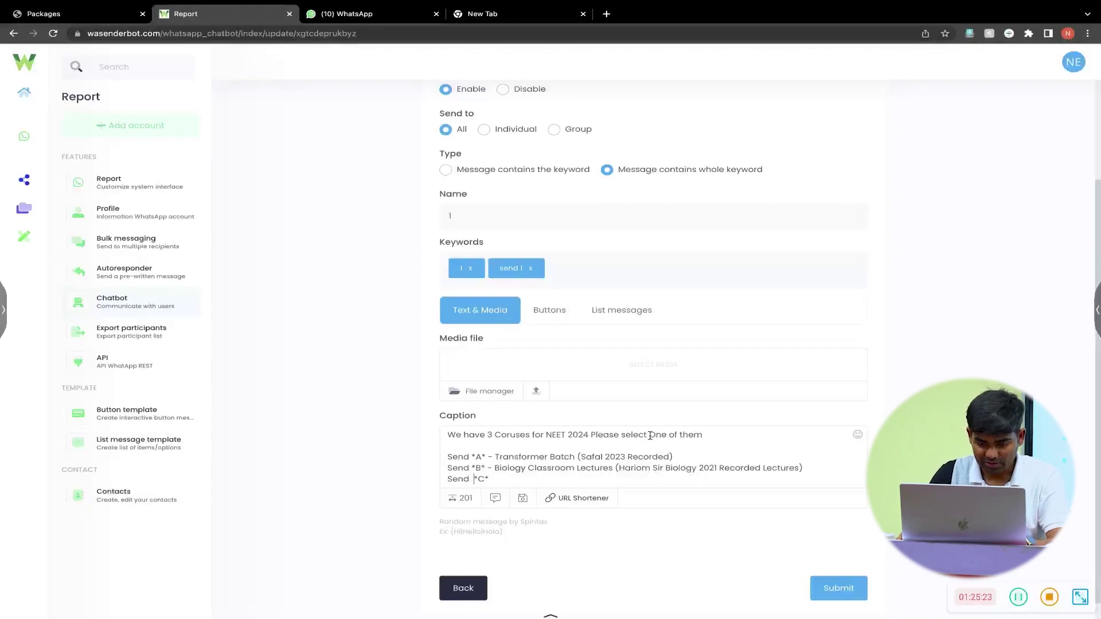
pyautogui.press('Right')
pyautogui.write('-')
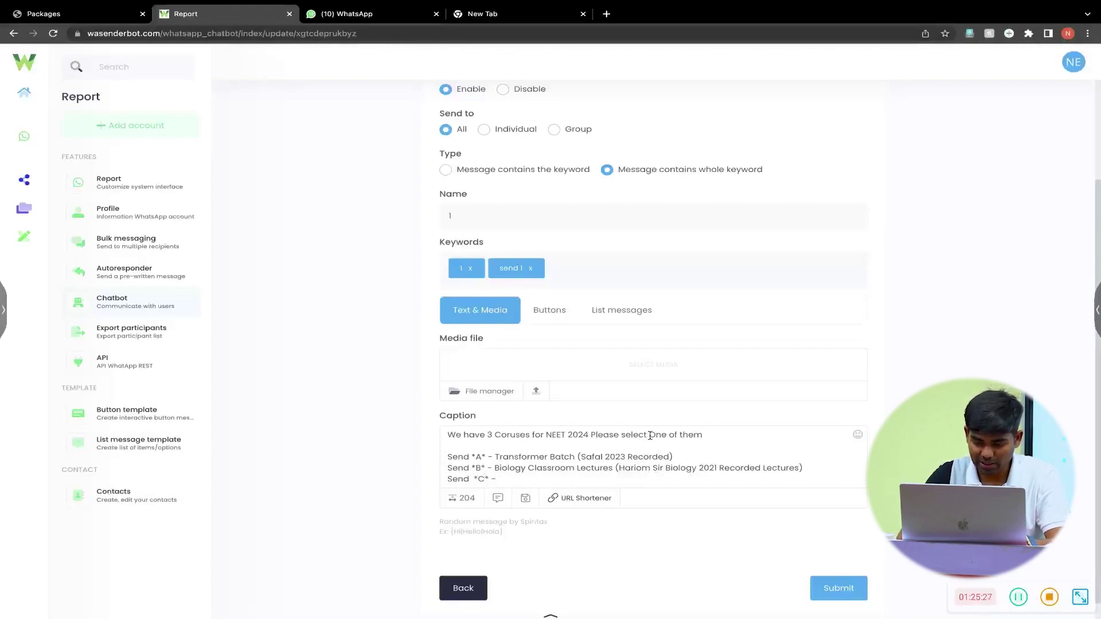
# - Insert PCB into option A's name and Safal label, then begin C with 'Challengers PCB Batch ('
pyautogui.click(549, 457)
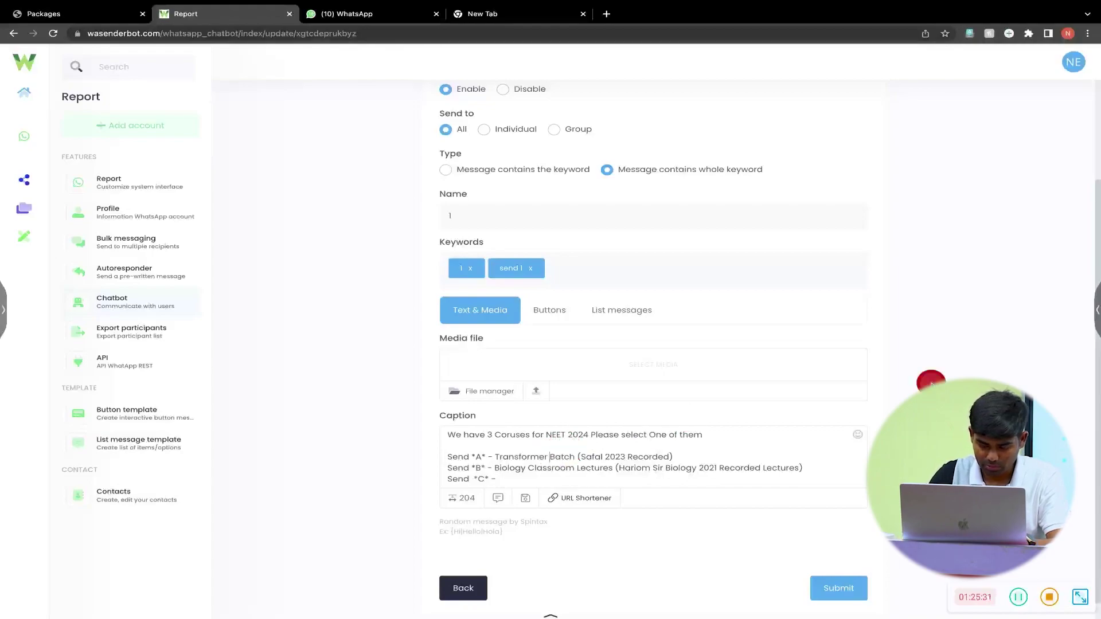
pyautogui.write('PCB')
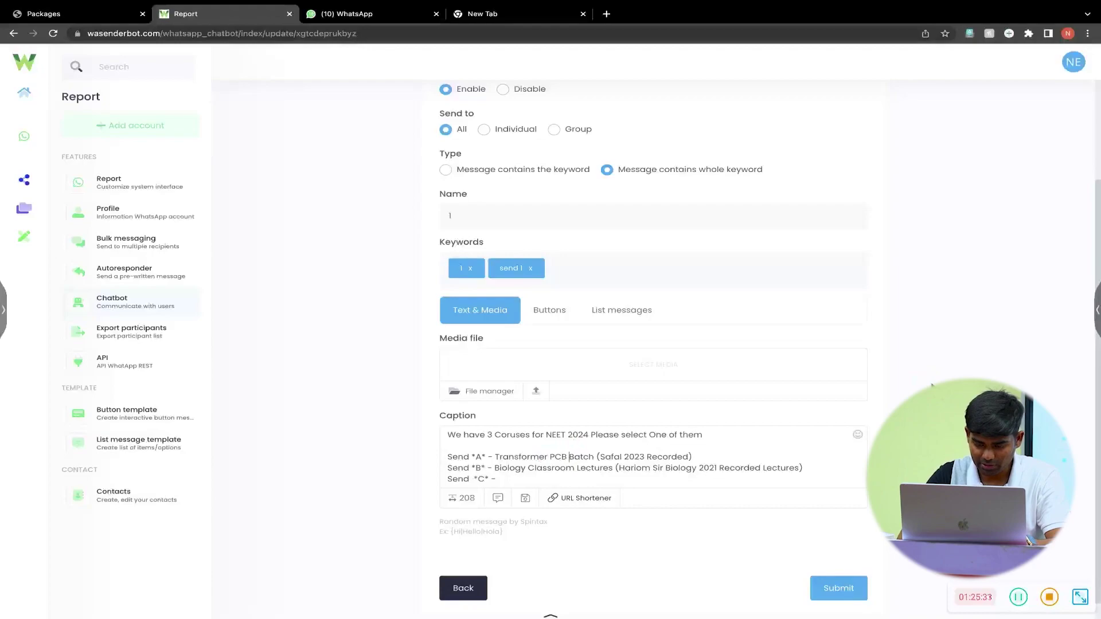
pyautogui.click(621, 456)
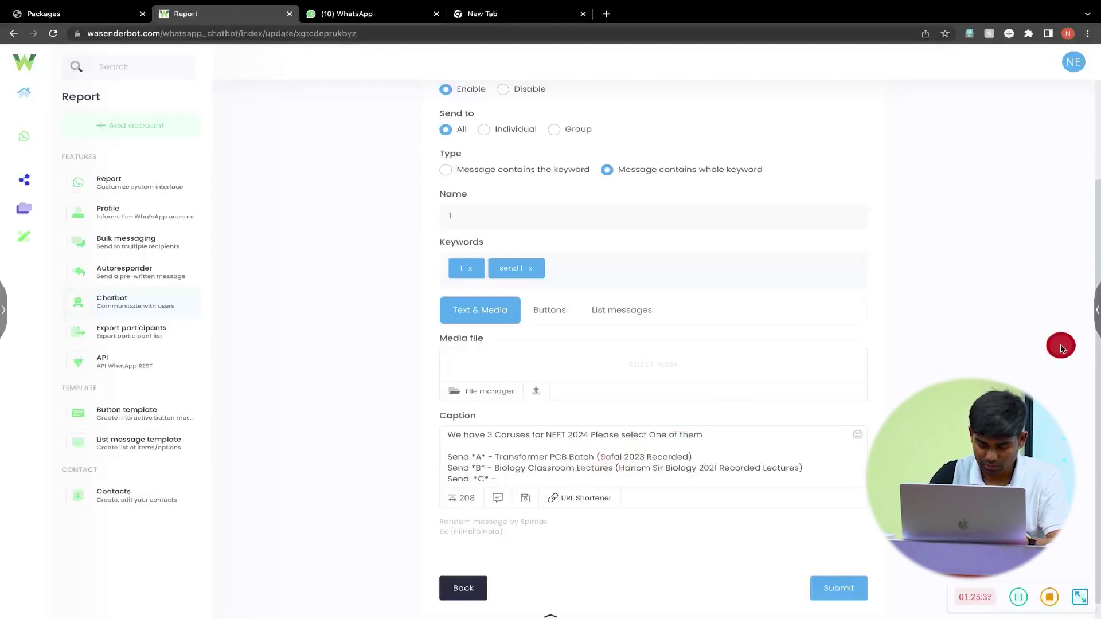
pyautogui.write('PCB')
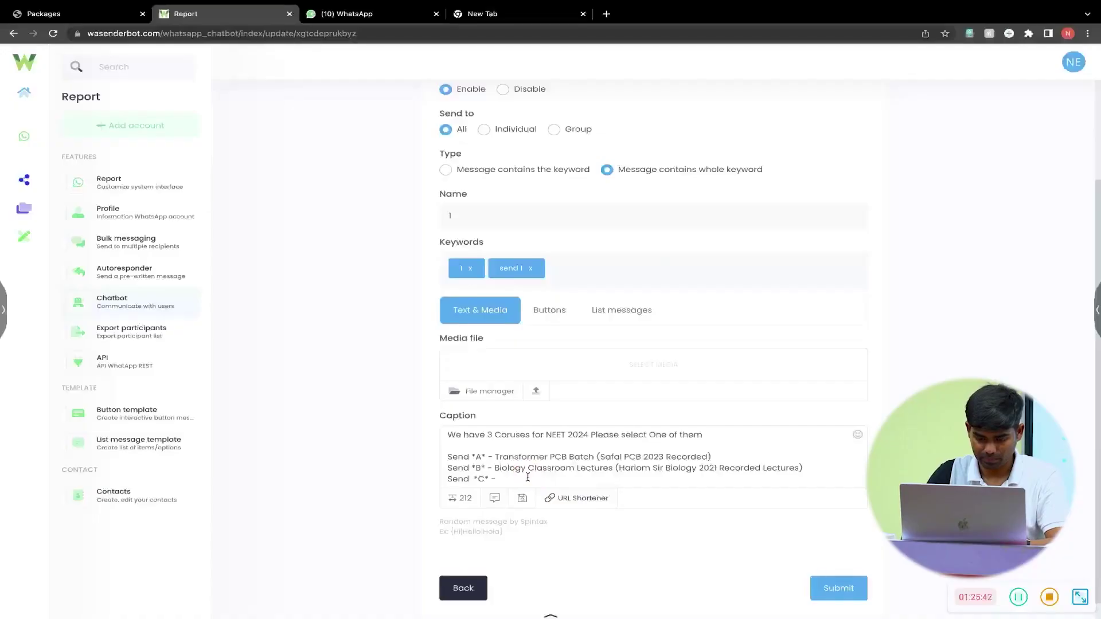
pyautogui.write('T')
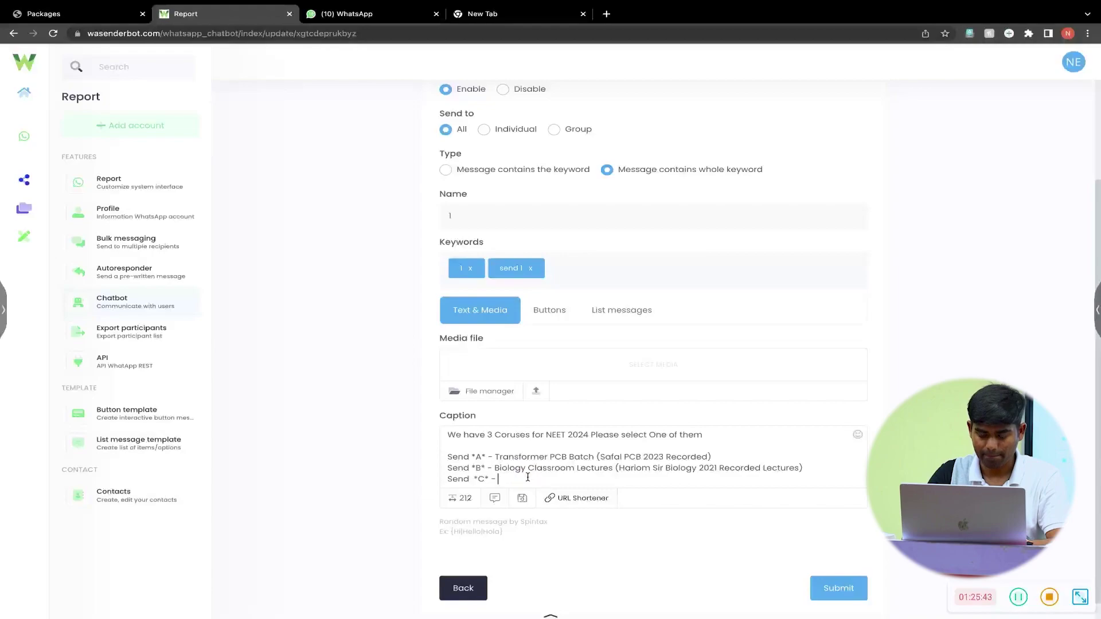
pyautogui.write('C')
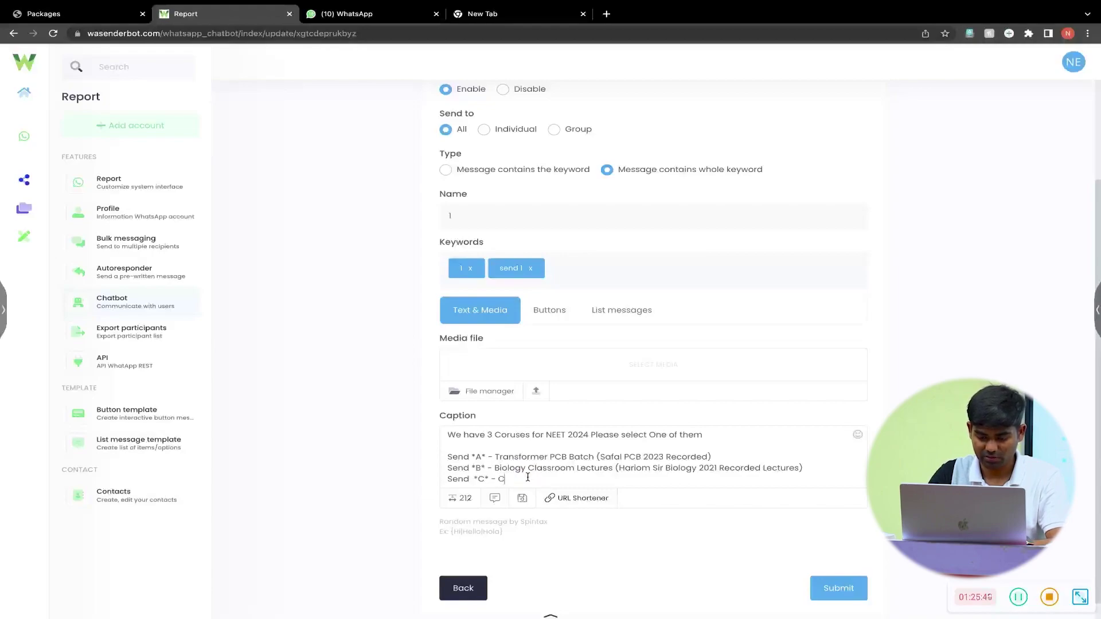
pyautogui.write('hallen')
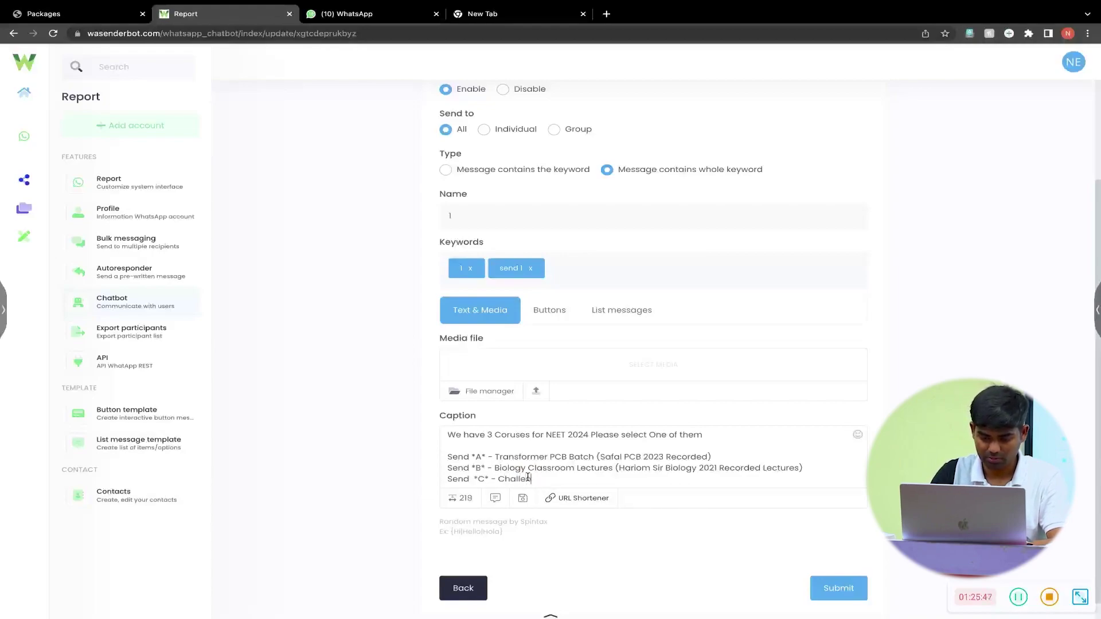
pyautogui.write('gers ')
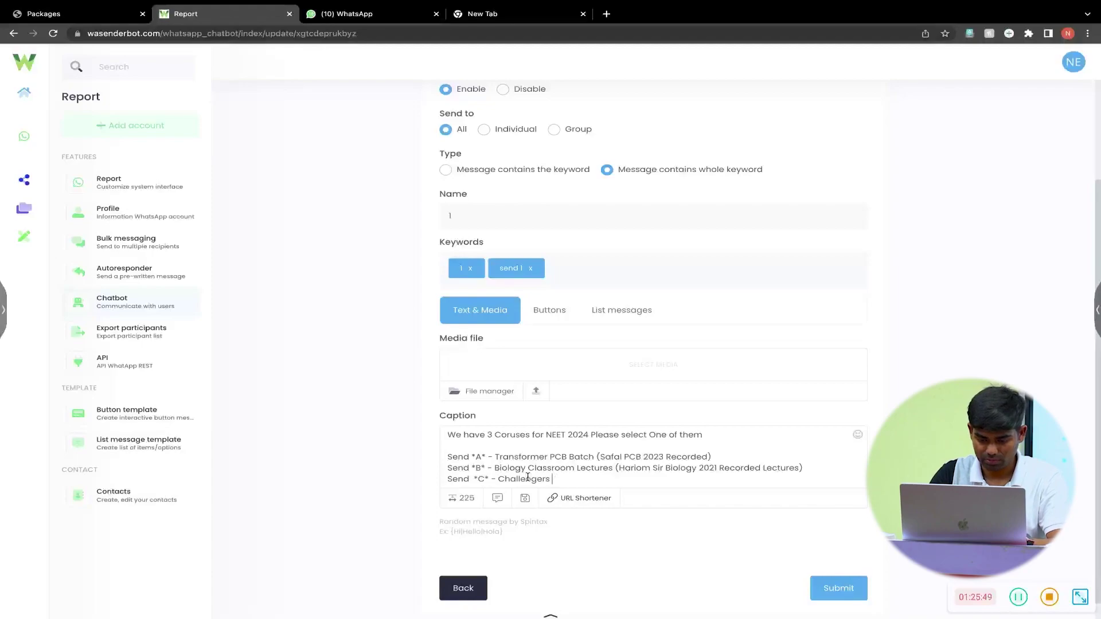
pyautogui.write('PCB ')
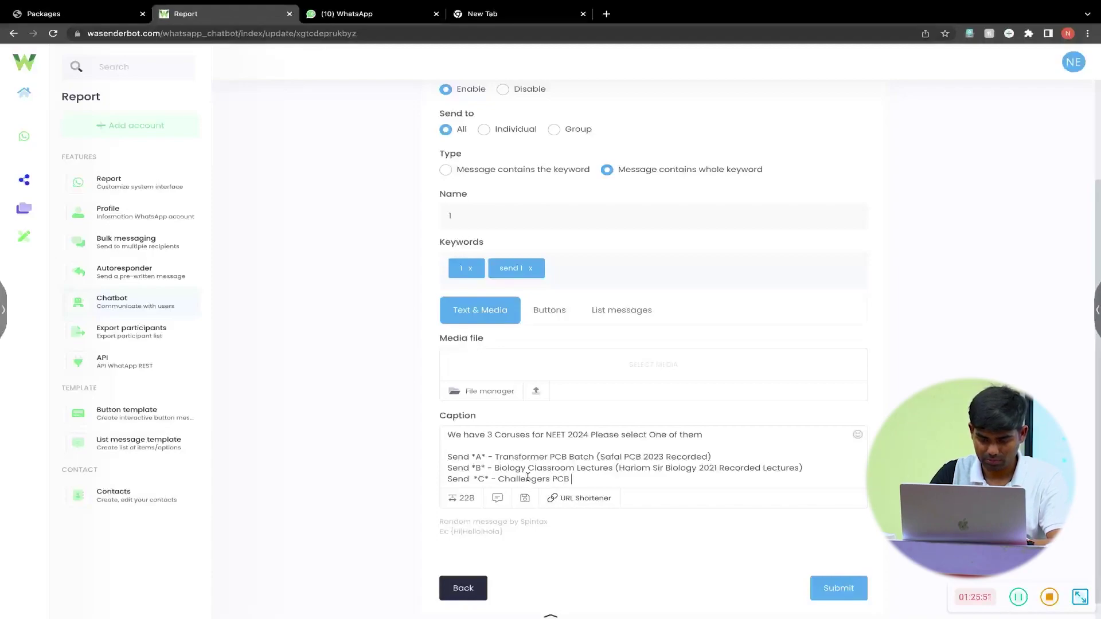
pyautogui.write('Batch ')
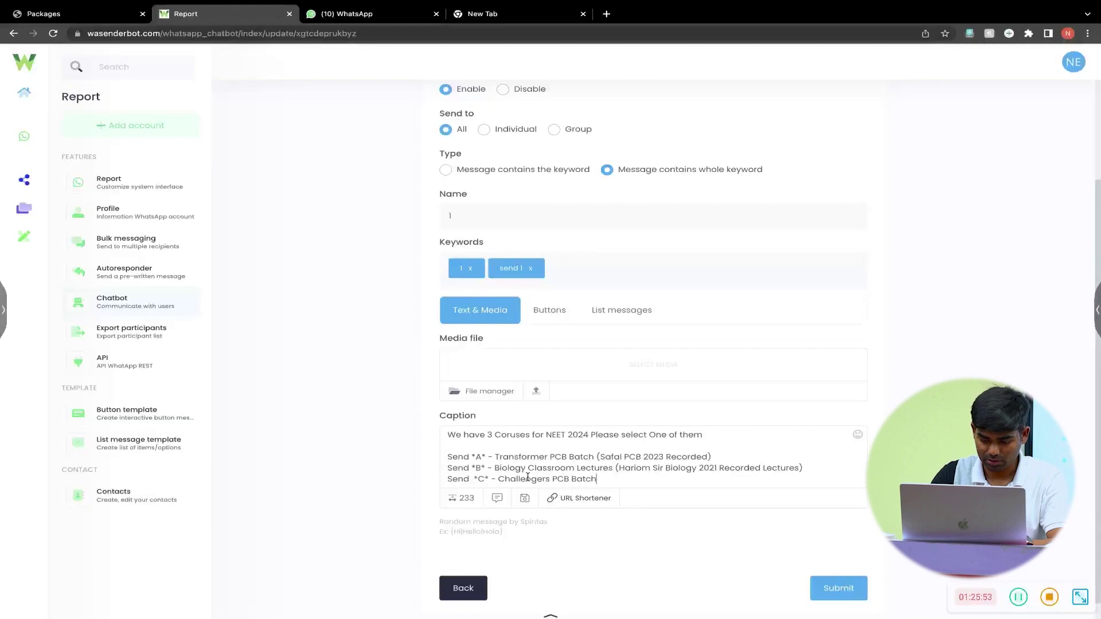
pyautogui.write('(')
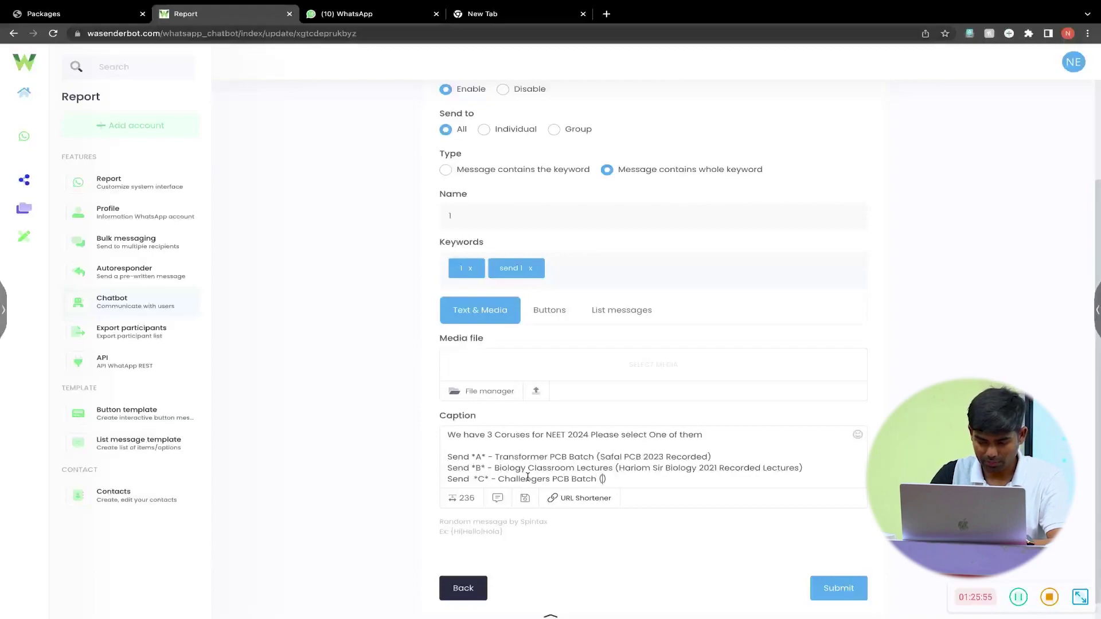
# - Change the first option's reply code from *A* to *T*
pyautogui.click(493, 479)
pyautogui.press('BackSpace')
pyautogui.write('T')
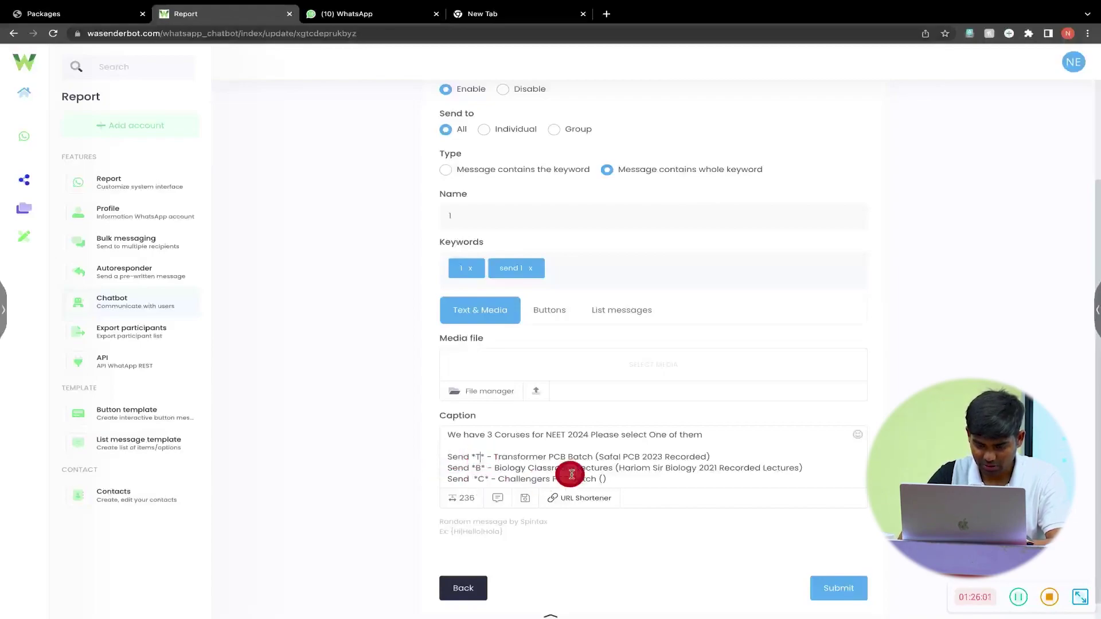
# - Fill option C's parentheses with 'Target PCB 2021 Classroom Recorded'
pyautogui.click(604, 479)
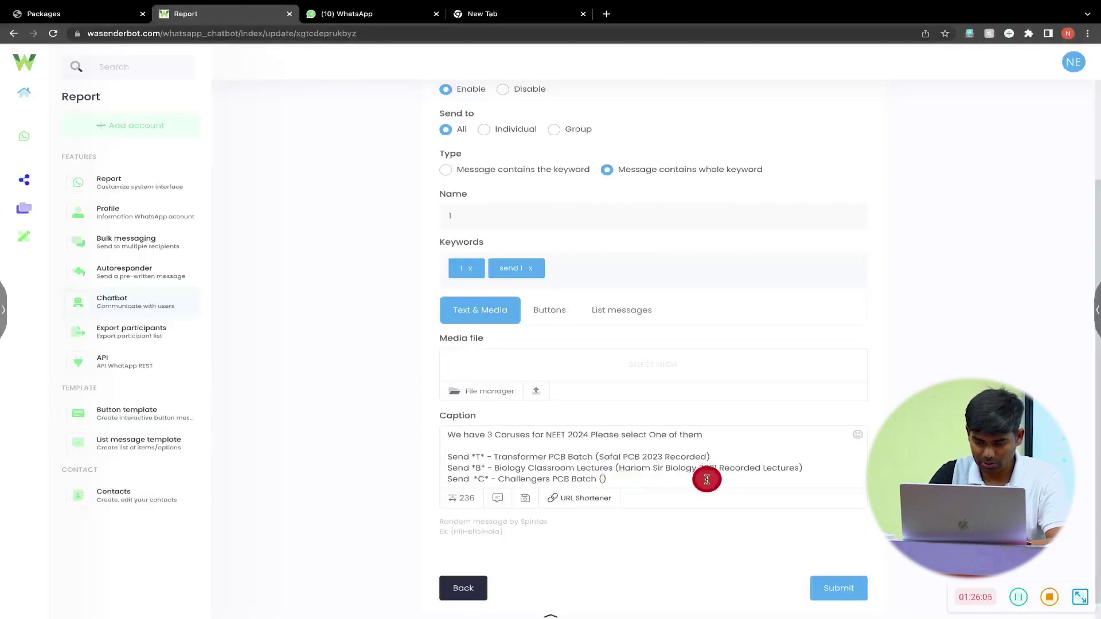
pyautogui.write('Targ')
pyautogui.write('et 2021 ')
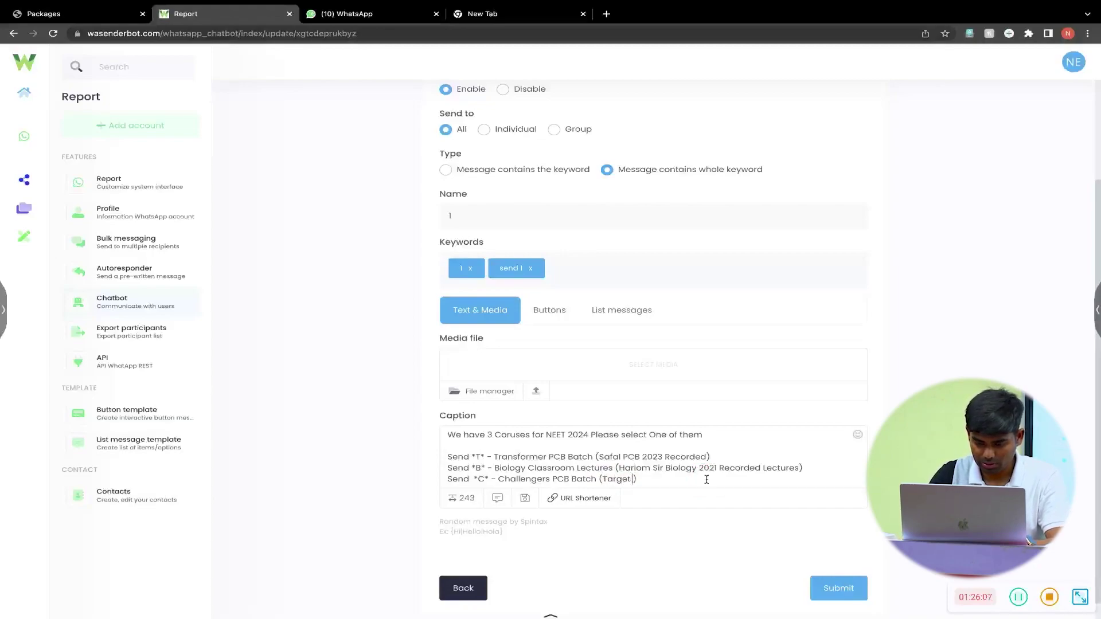
pyautogui.write('Reco')
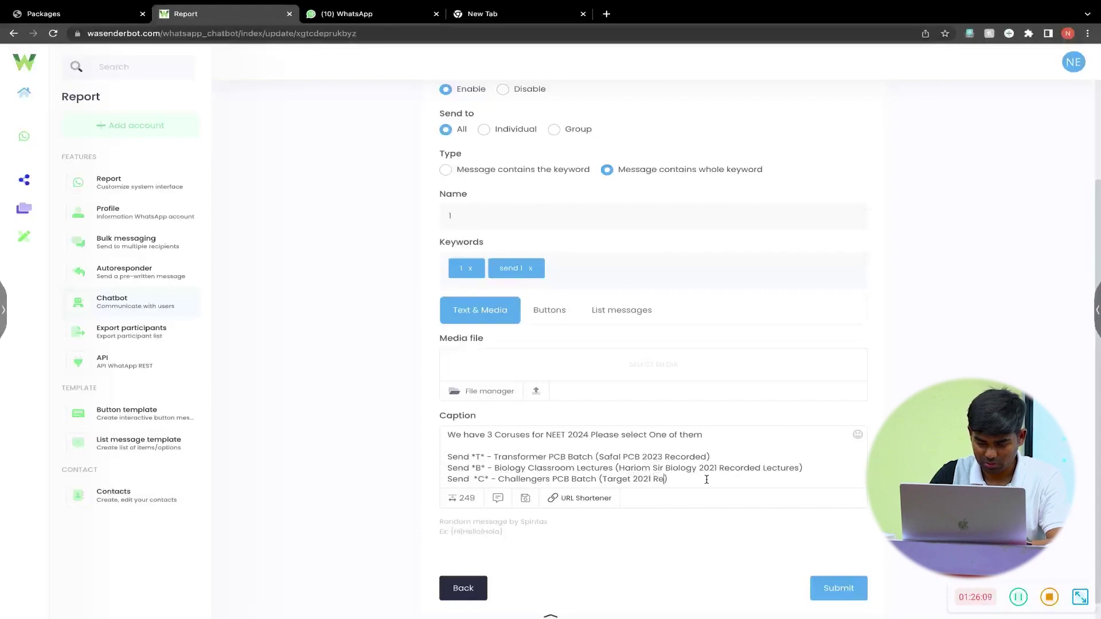
pyautogui.write('rded L')
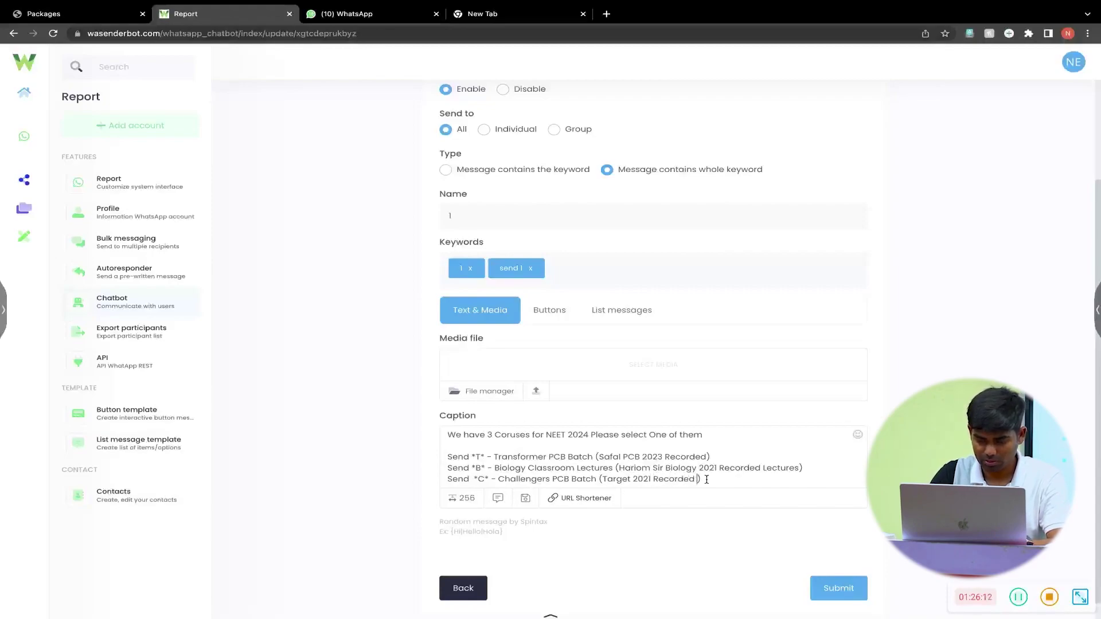
pyautogui.press('Left')
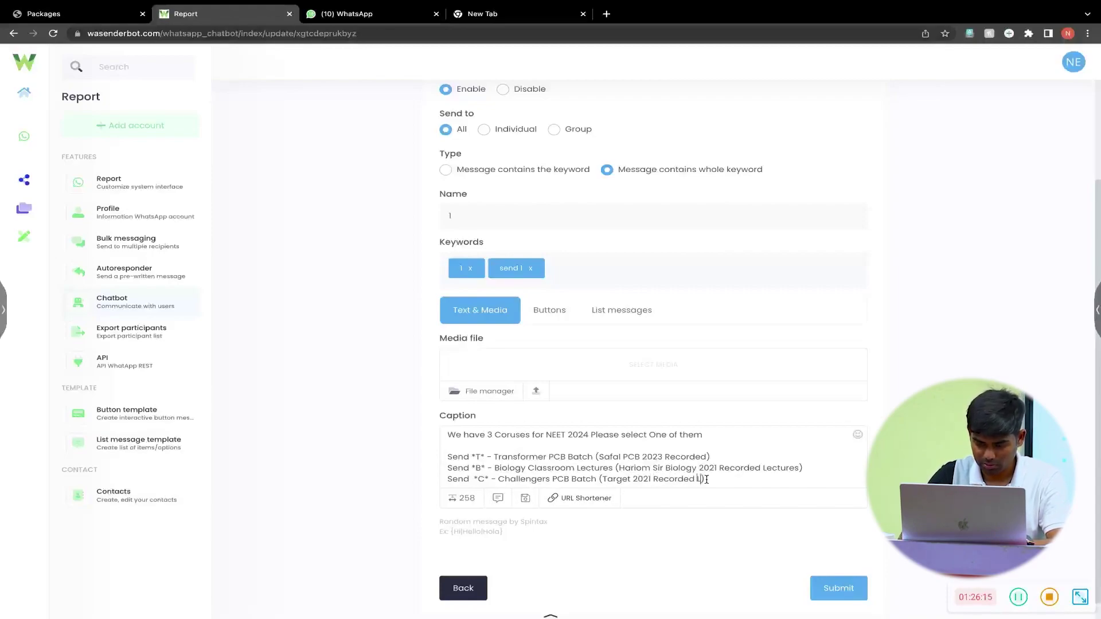
pyautogui.press('Delete')
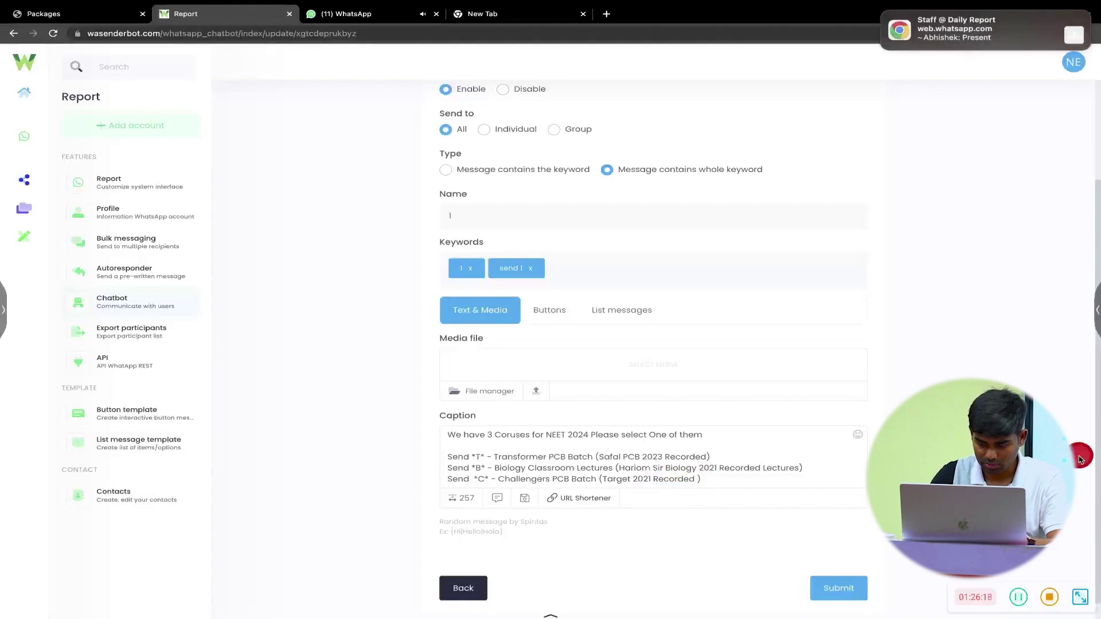
pyautogui.press('Left')
pyautogui.press('Left')
pyautogui.write('PCB')
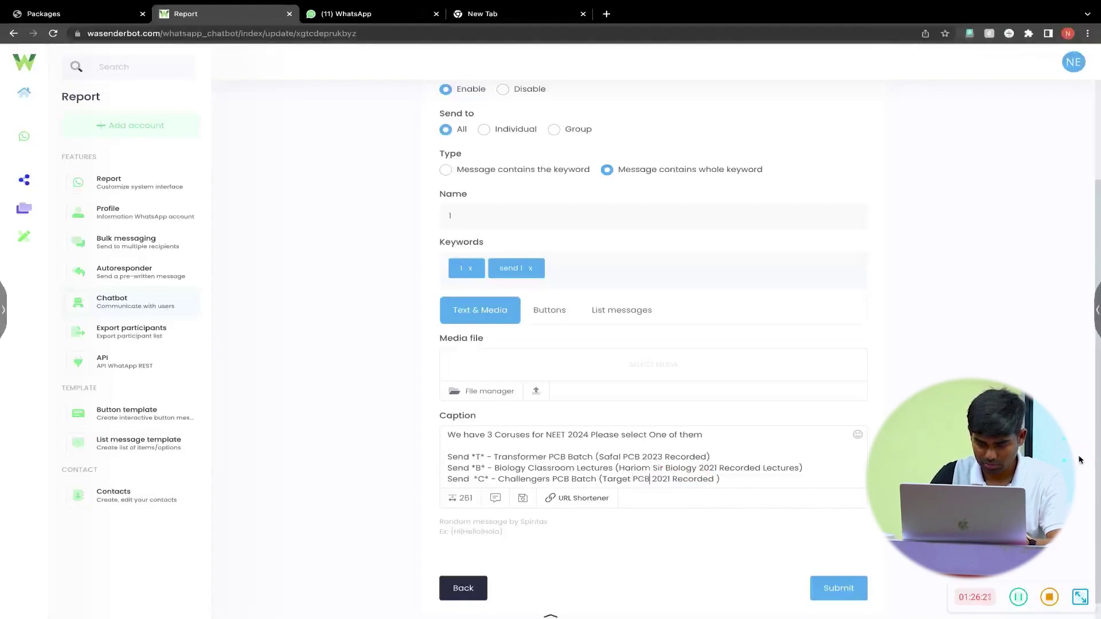
pyautogui.press('Right')
pyautogui.press('Right')
pyautogui.press('Right')
pyautogui.press('Right')
pyautogui.press('Right')
pyautogui.write('Classroom')
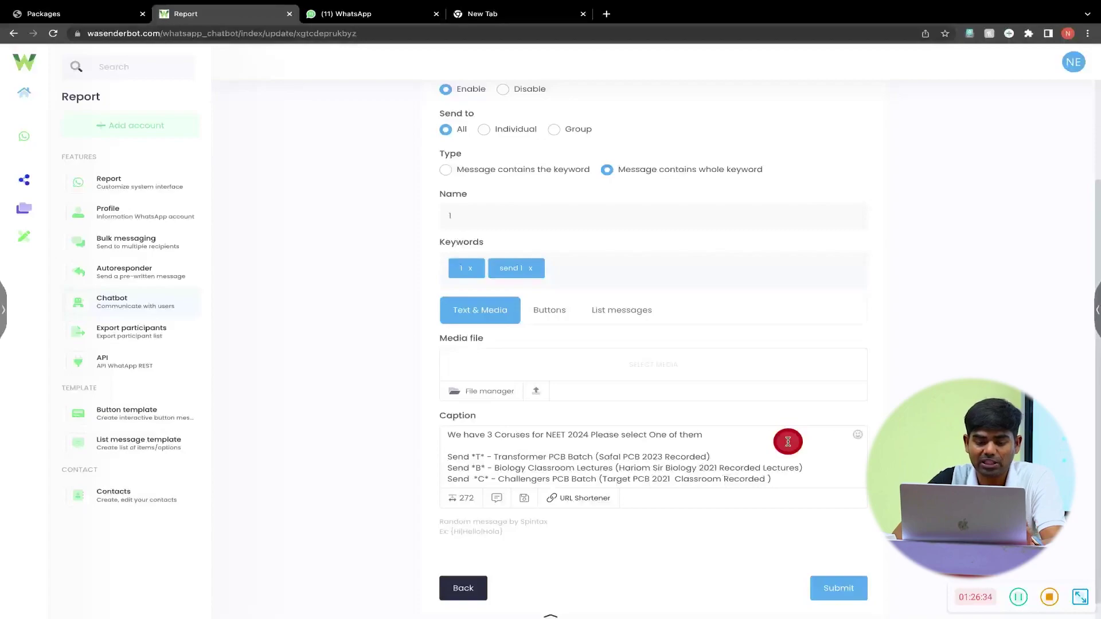
pyautogui.scroll(-1, 562, 445)
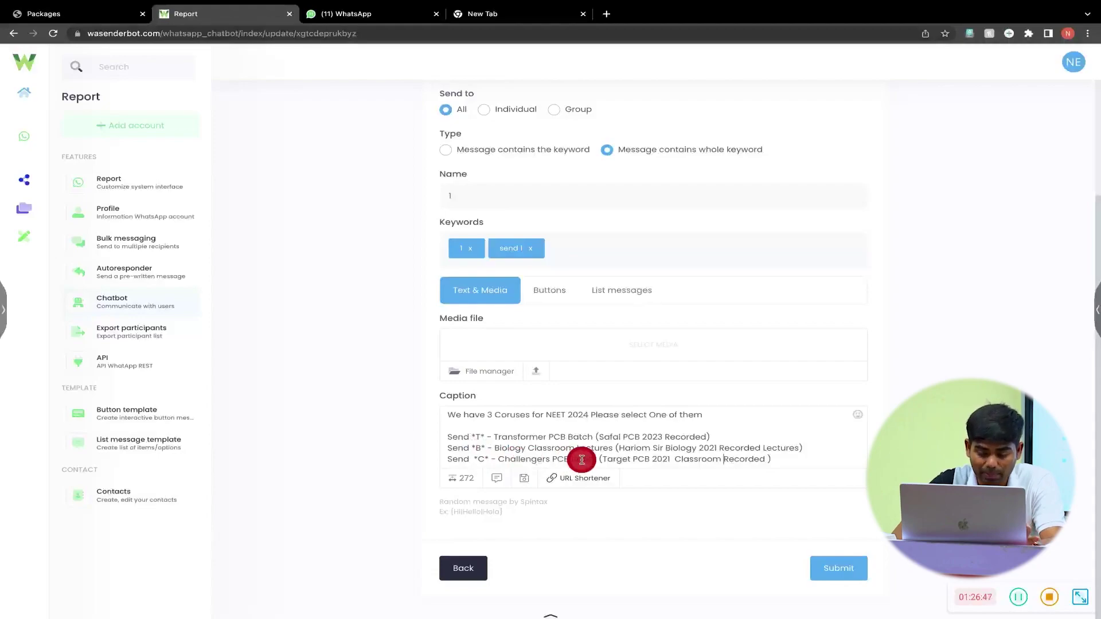
# - Remove the doubled space after Send on the C option line
pyautogui.click(474, 459)
pyautogui.press('BackSpace')
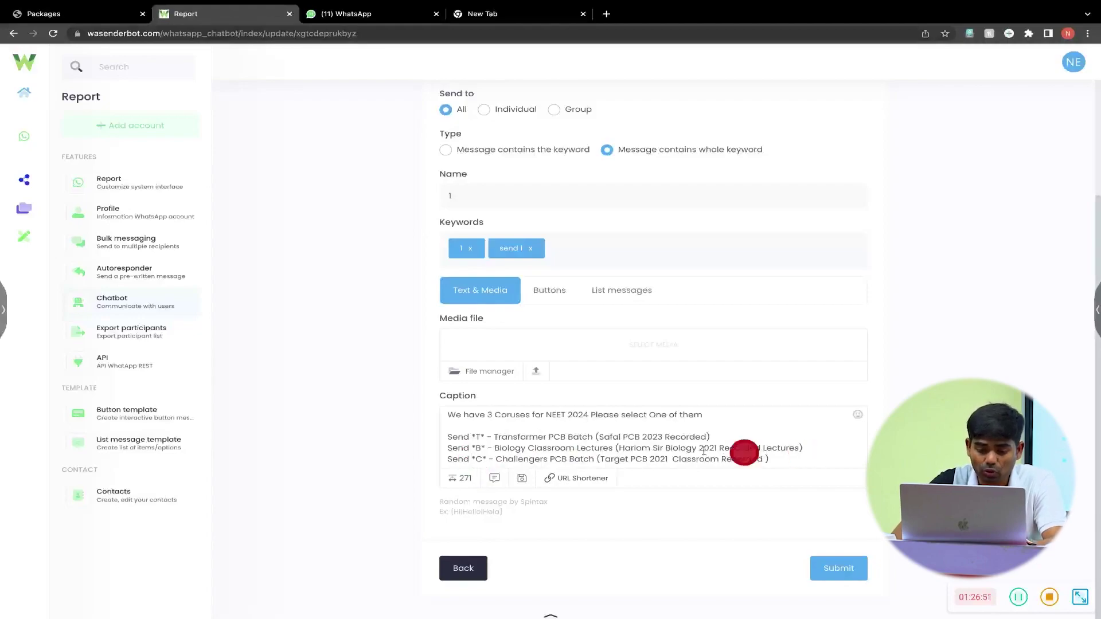
pyautogui.moveTo(494, 437); pyautogui.dragTo(710, 437)
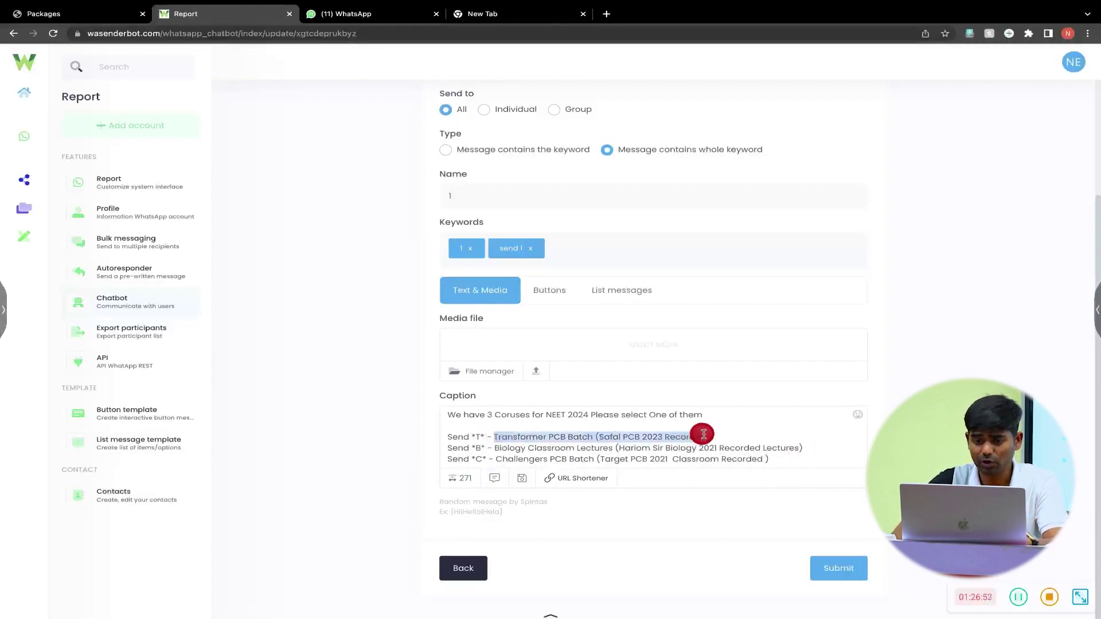
# - Submit the course-list reply and start a blank chatbot item
pyautogui.click(836, 570)
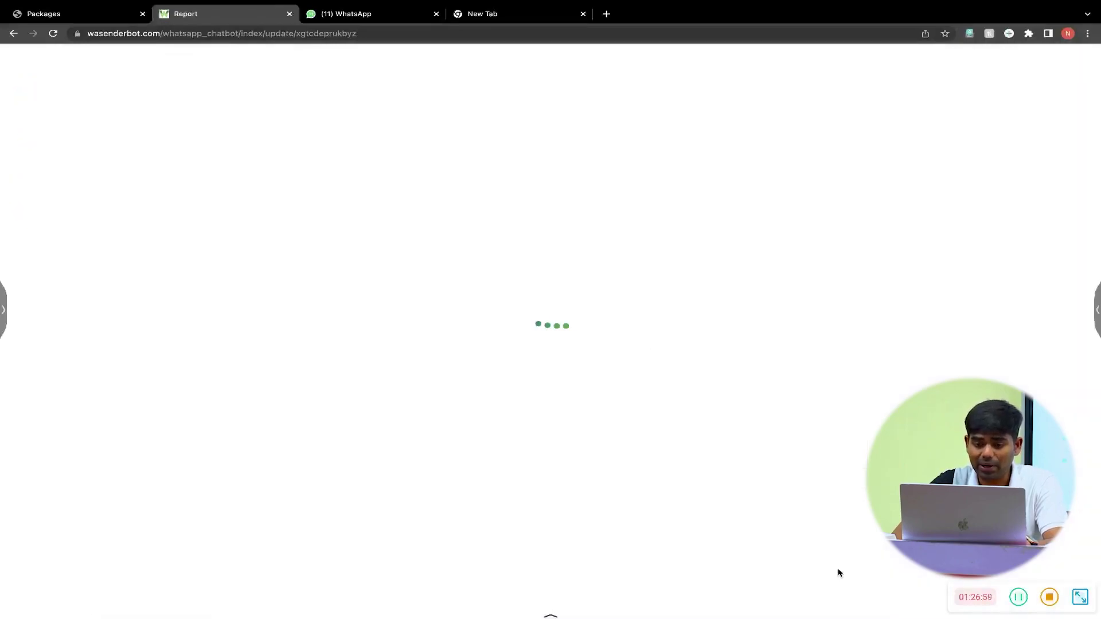
pyautogui.click(743, 346)
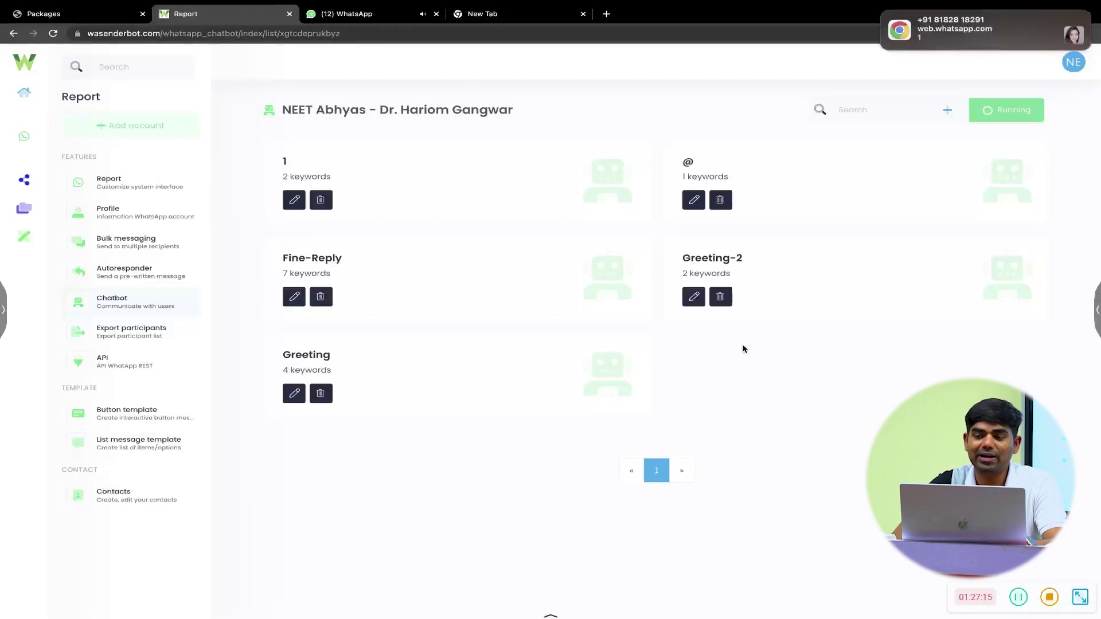
pyautogui.click(949, 110)
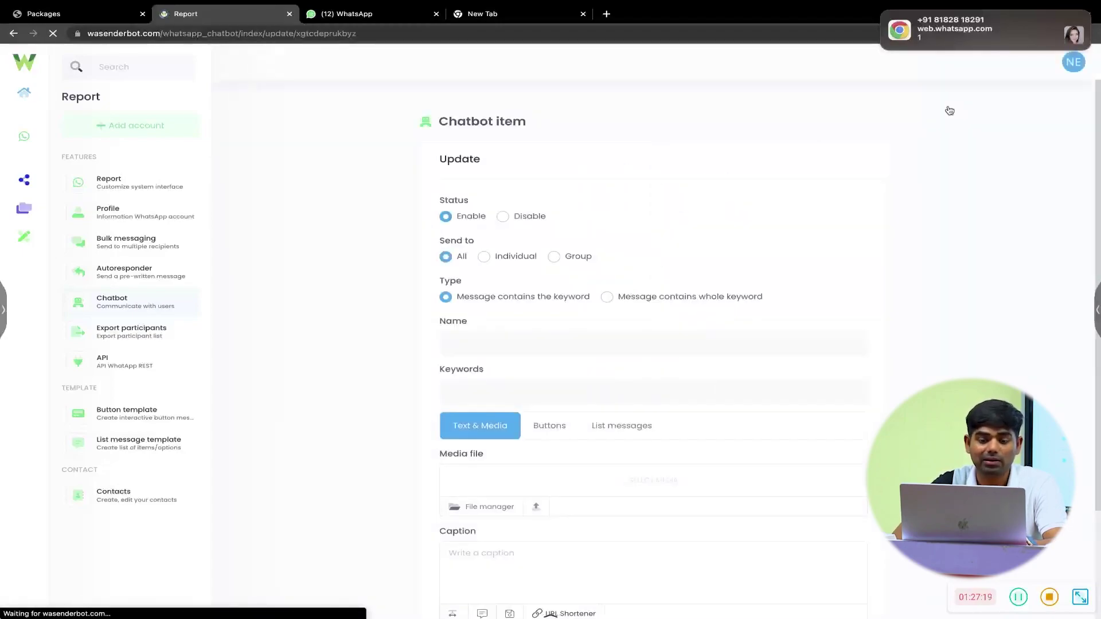
# - Set the item to Individual chats and whole-keyword matching, named T, with keywords T and Send
pyautogui.click(484, 258)
pyautogui.click(605, 296)
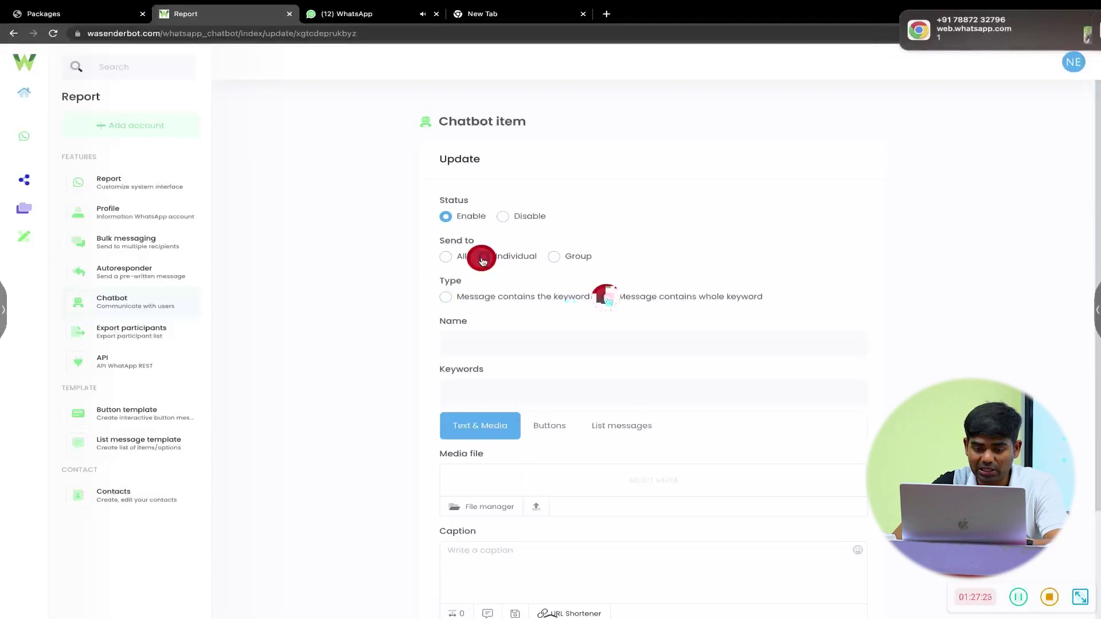
pyautogui.click(543, 343)
pyautogui.write('T')
pyautogui.click(514, 381)
pyautogui.write('T')
pyautogui.press('Return')
pyautogui.write('Send')
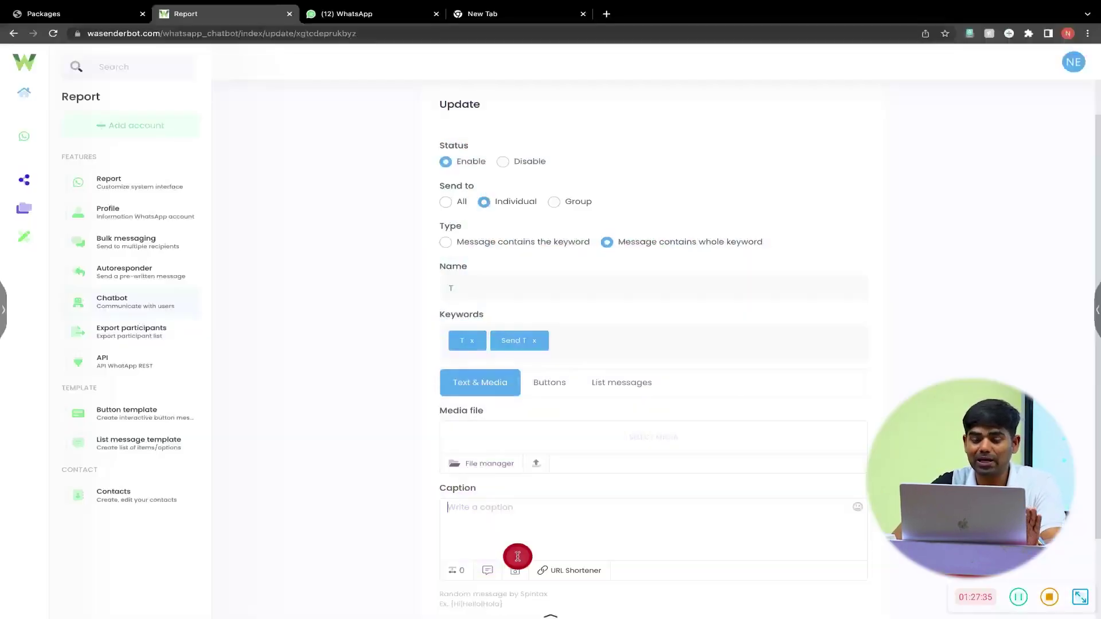
pyautogui.scroll(-1, 517, 556)
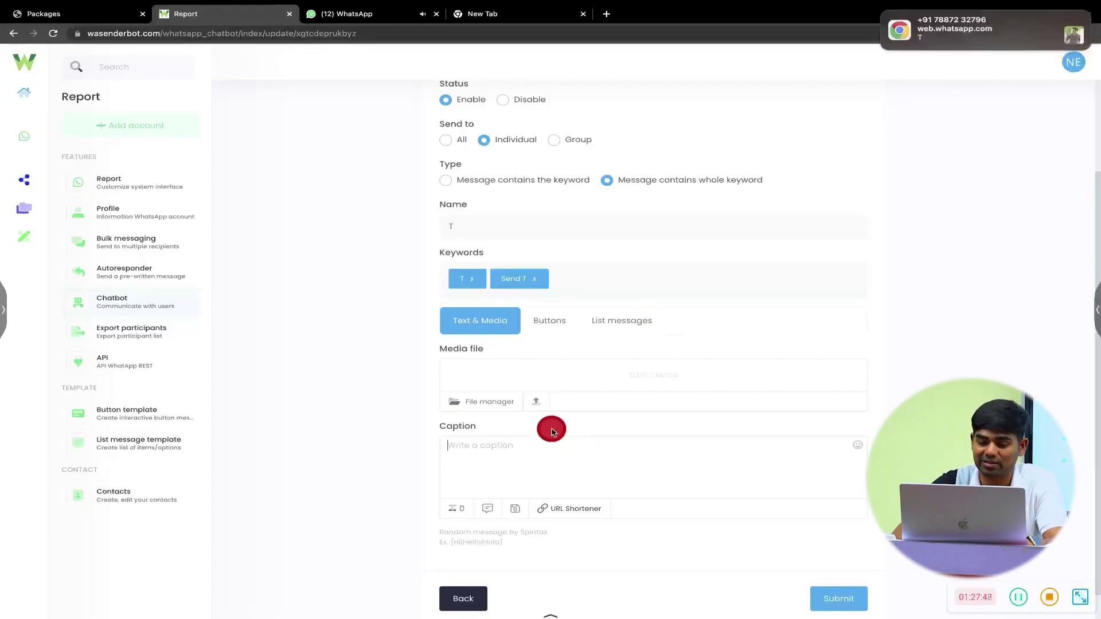
# - Attach Transformer.jpeg as the T item's reply image
pyautogui.click(543, 397)
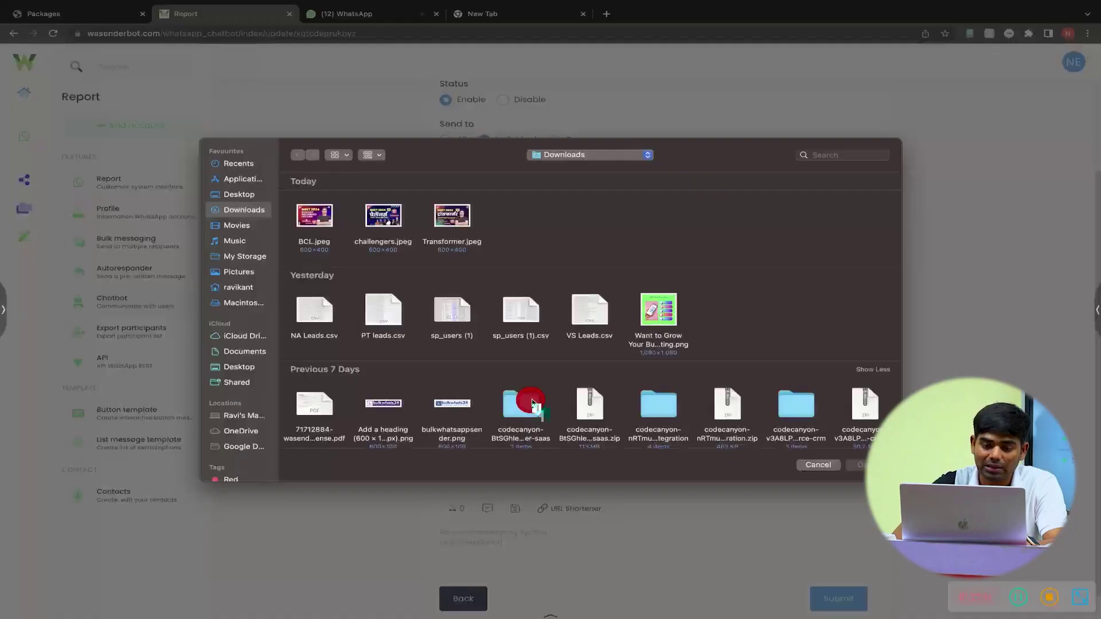
pyautogui.click(461, 220)
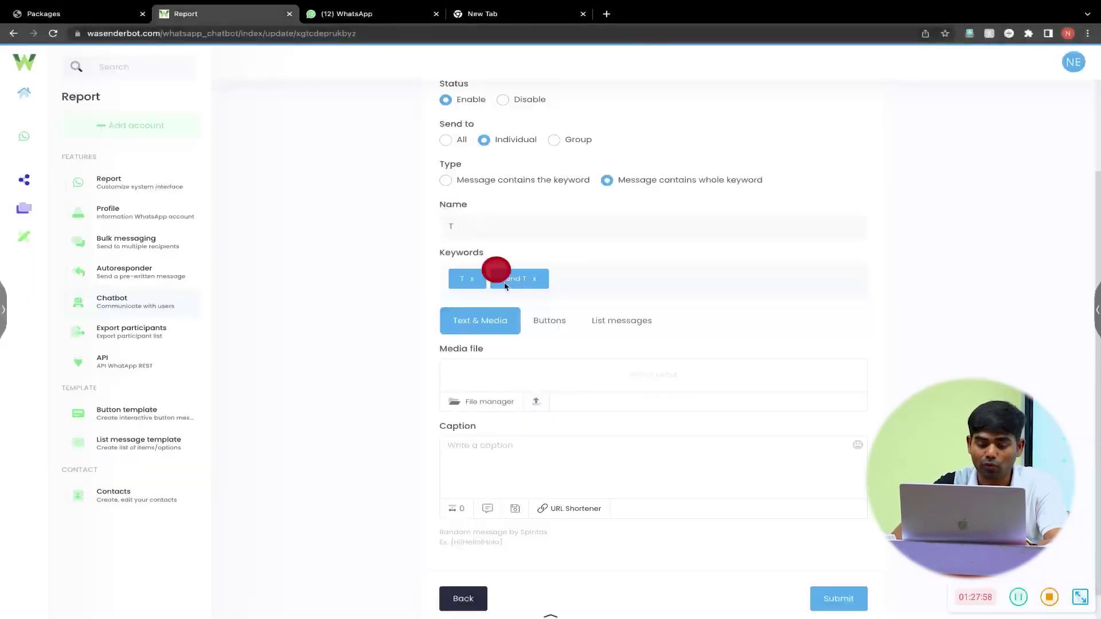
pyautogui.click(514, 460)
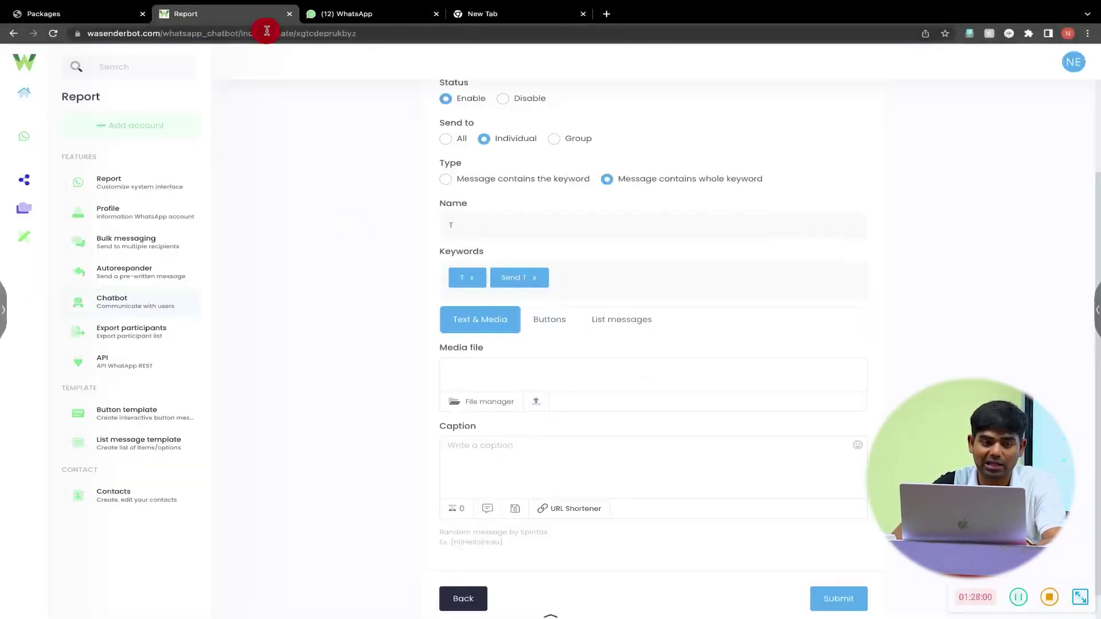
# - View the NEET 2024 Transformer Batch package details, then return to the chatbot edit form
pyautogui.click(89, 15)
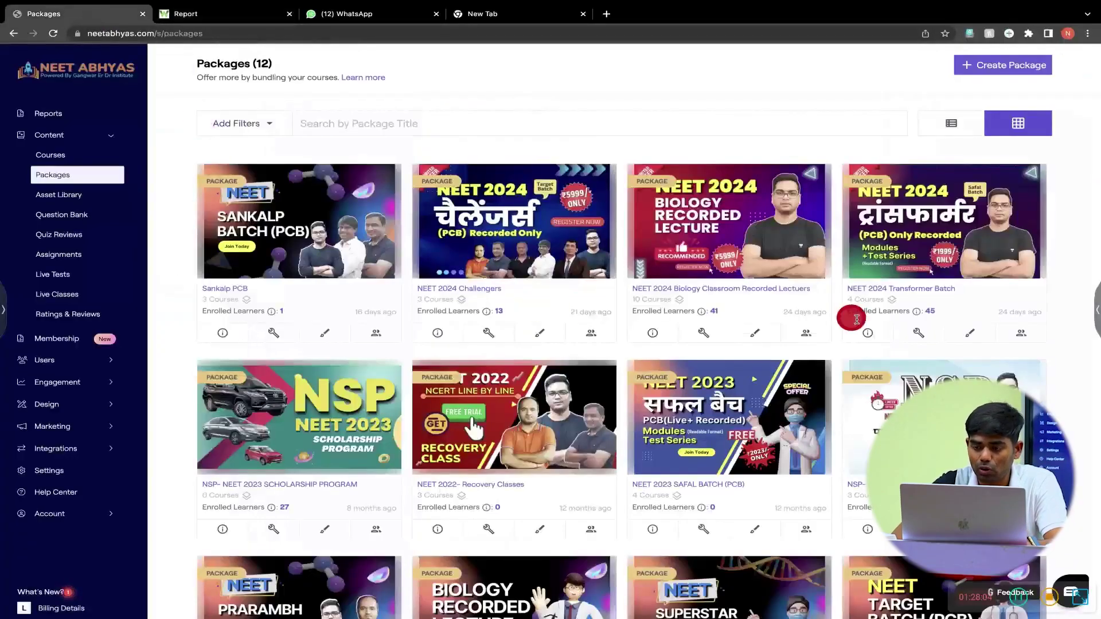
pyautogui.click(867, 333)
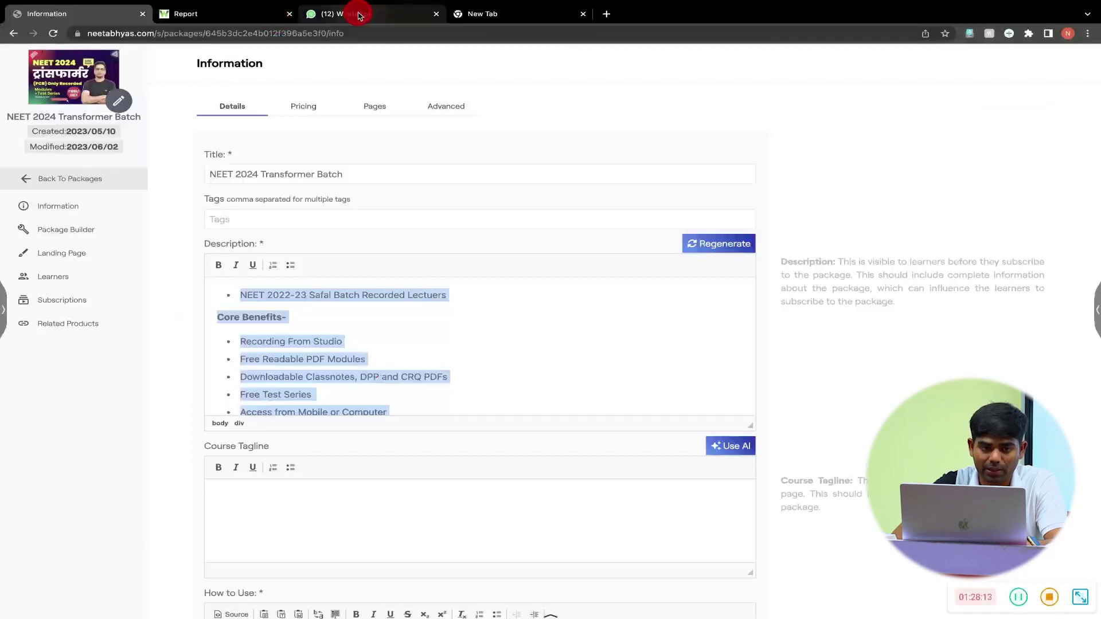
pyautogui.click(359, 14)
pyautogui.click(221, 13)
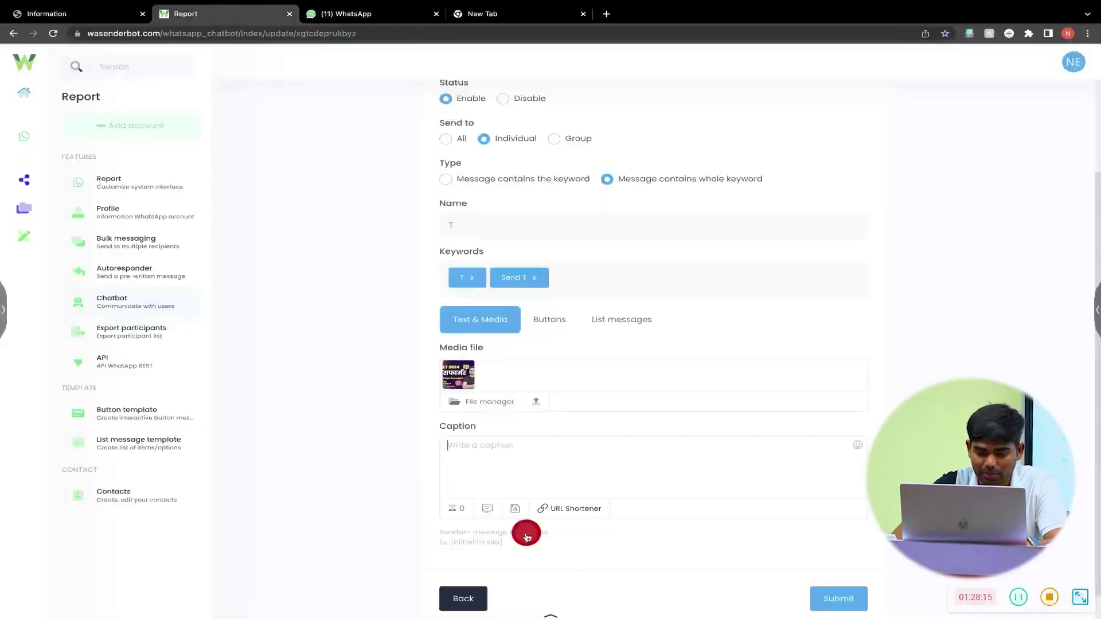
# - Paste the Transformer Batch course description into the caption and end it with 'Buy Now -'
pyautogui.click(498, 465)
pyautogui.hotkey('ctrl', 'v')
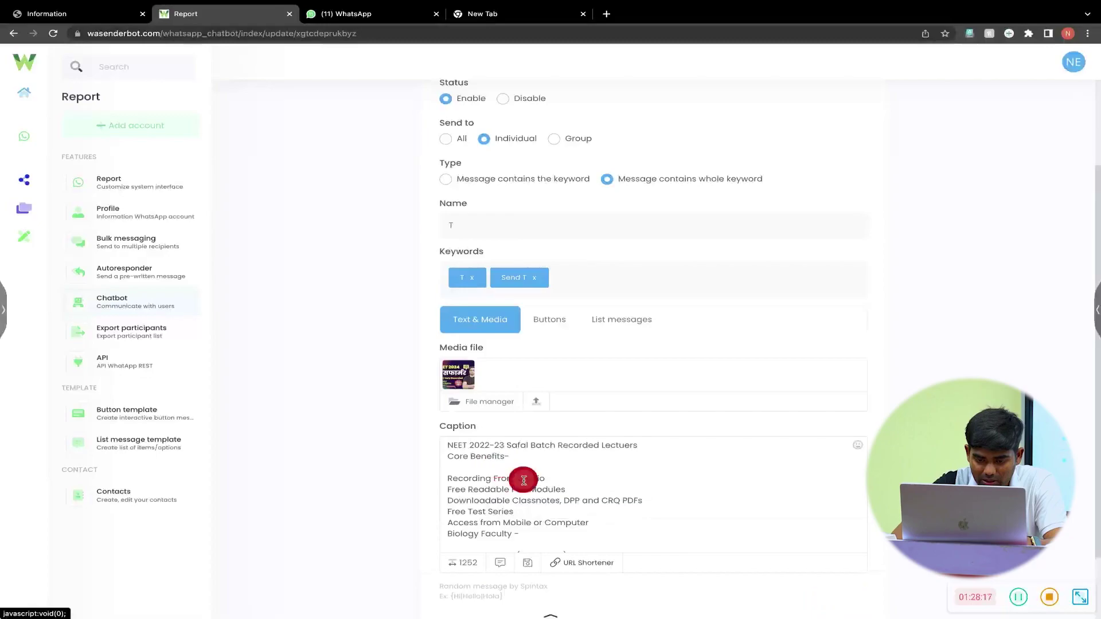
pyautogui.scroll(1, 524, 481)
pyautogui.scroll(-1, 523, 481)
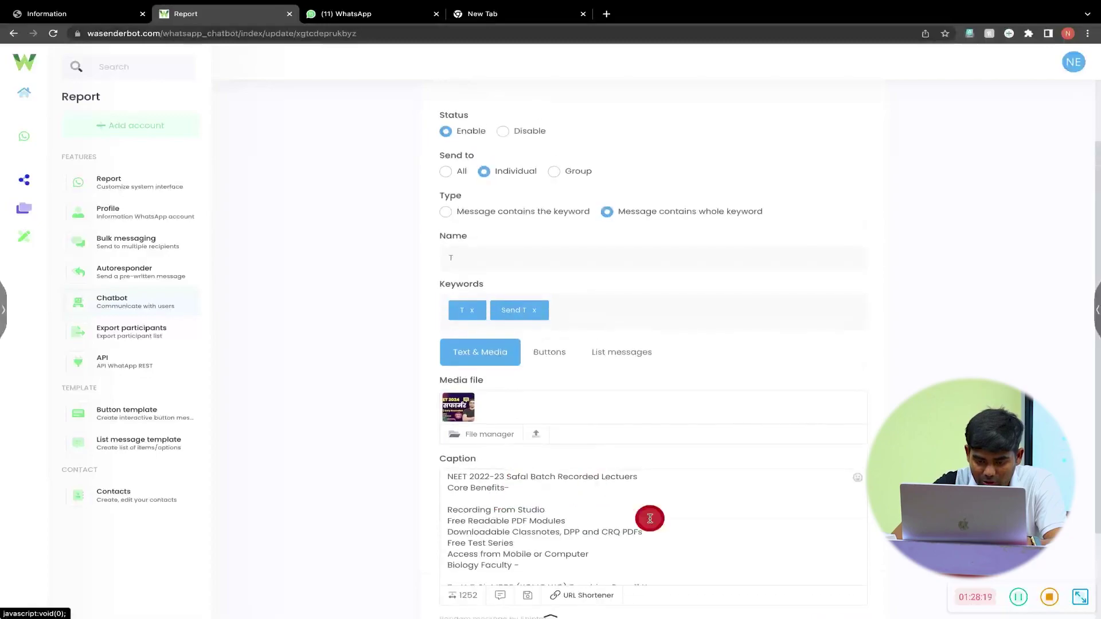
pyautogui.scroll(-5, 650, 519)
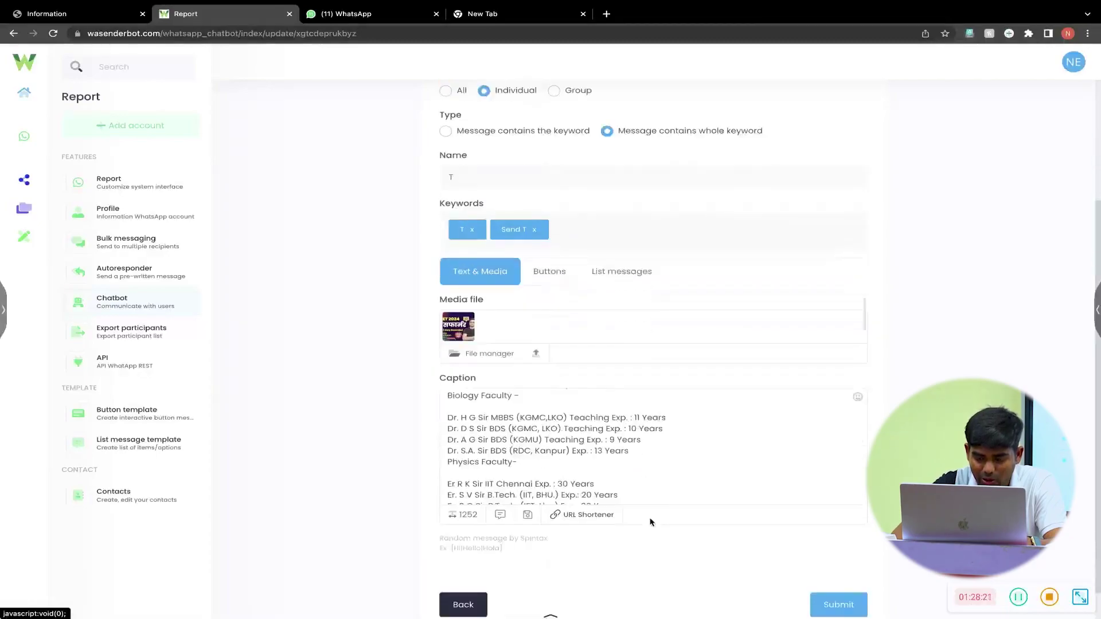
pyautogui.click(647, 480)
pyautogui.scroll(-5, 651, 480)
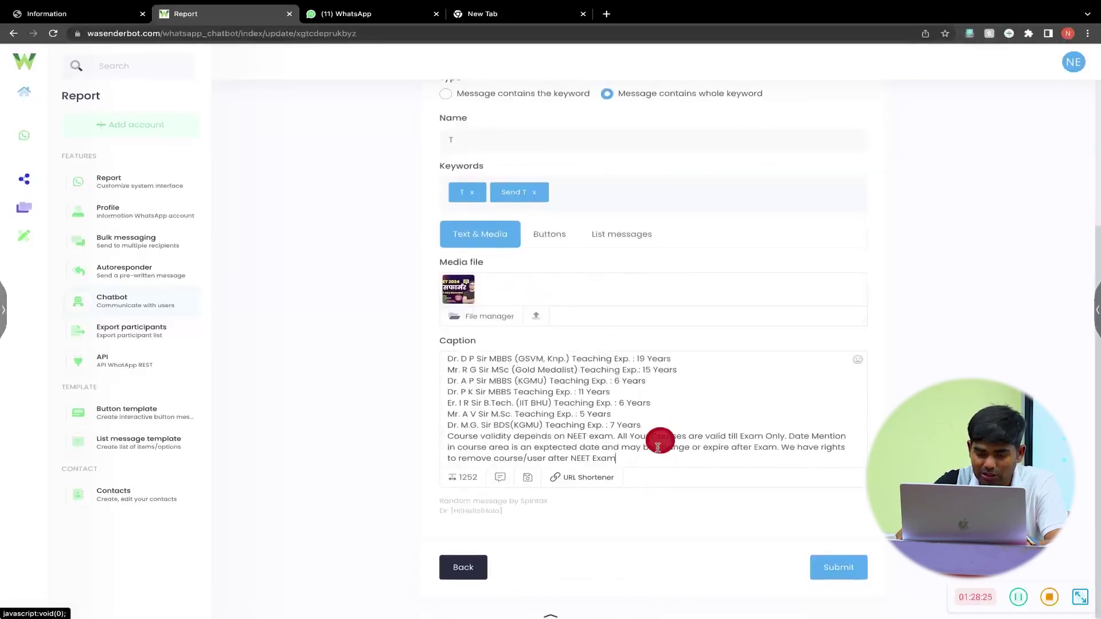
pyautogui.press('Return')
pyautogui.press('Return')
pyautogui.press('Return')
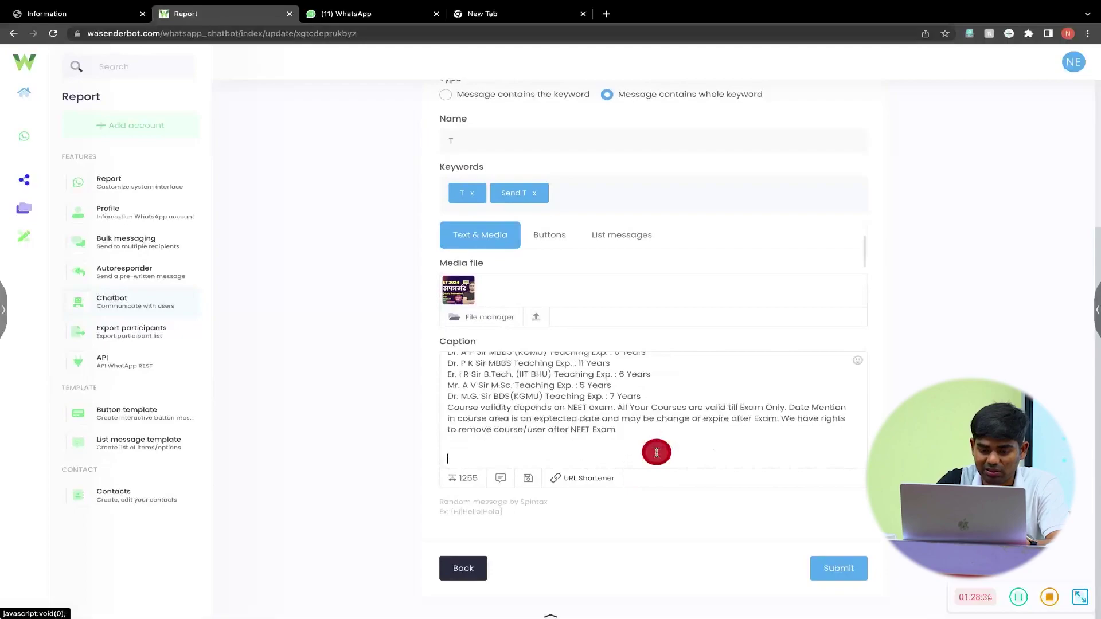
pyautogui.write('Buy Now ')
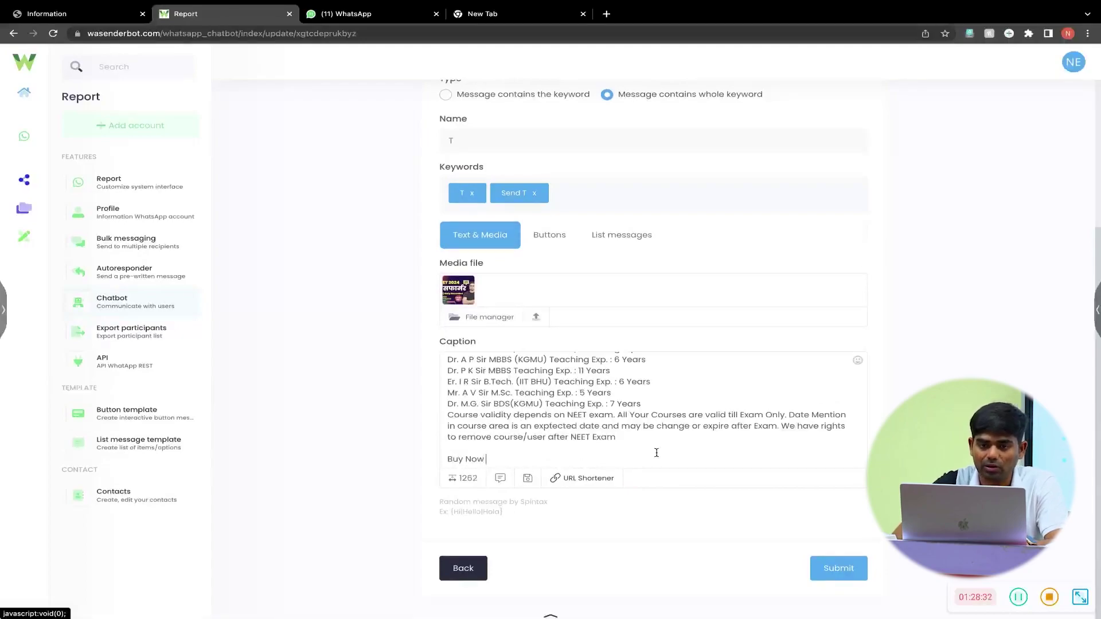
pyautogui.write('-')
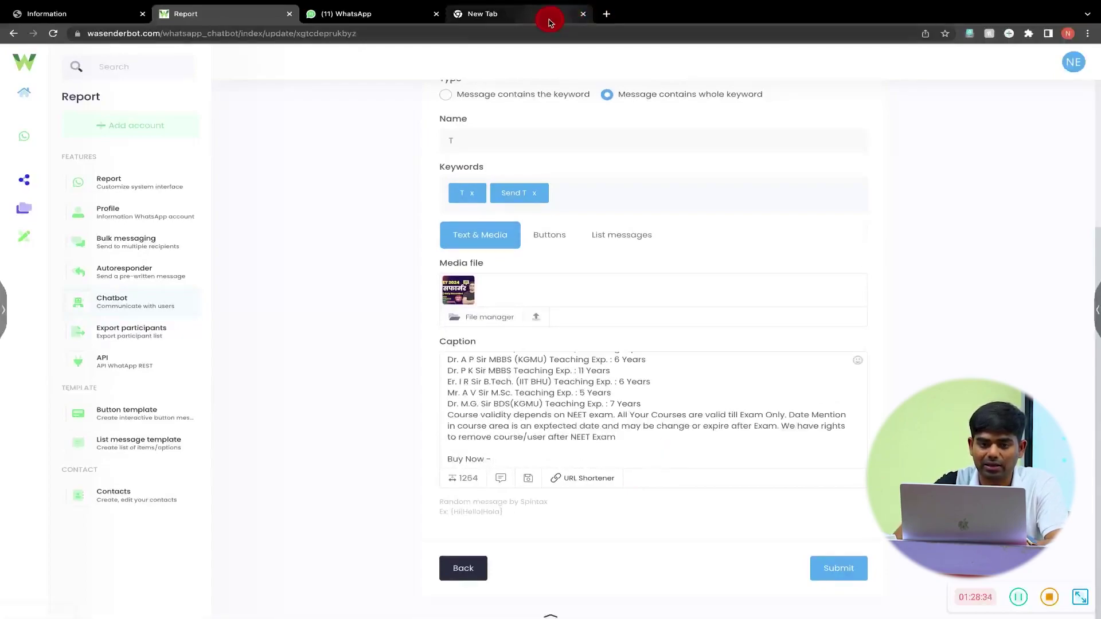
# - Load the neetabhyas.com home page in the new browser tab
pyautogui.click(549, 21)
pyautogui.click(506, 34)
pyautogui.write('neetabhyas.com/s/dash')
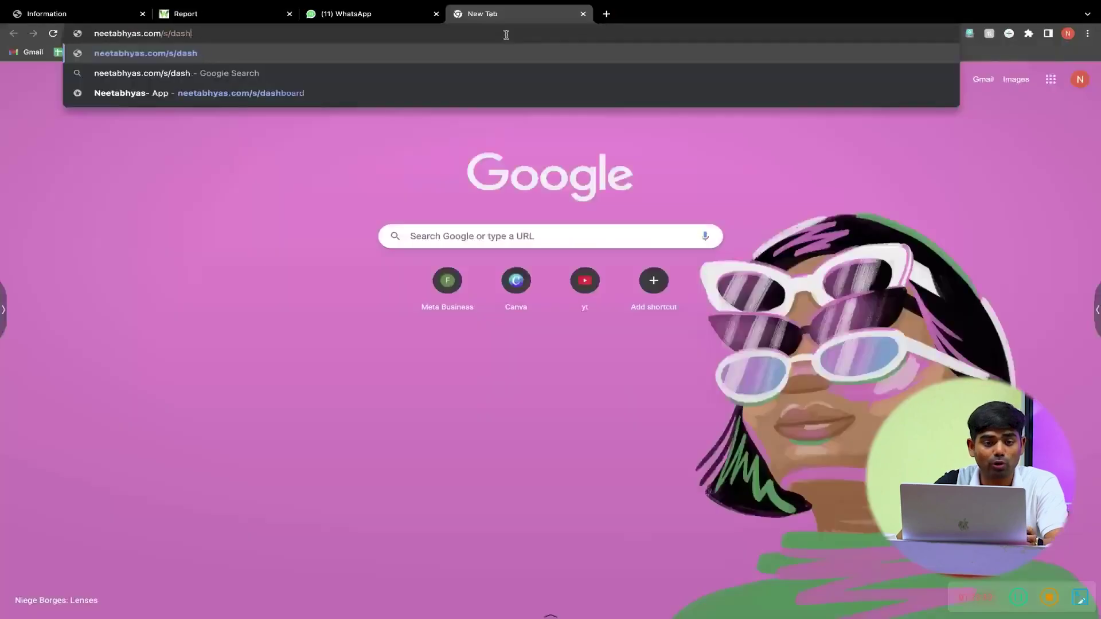
pyautogui.press('BackSpace')
pyautogui.press('BackSpace')
pyautogui.press('BackSpace')
pyautogui.press('BackSpace')
pyautogui.press('BackSpace')
pyautogui.press('BackSpace')
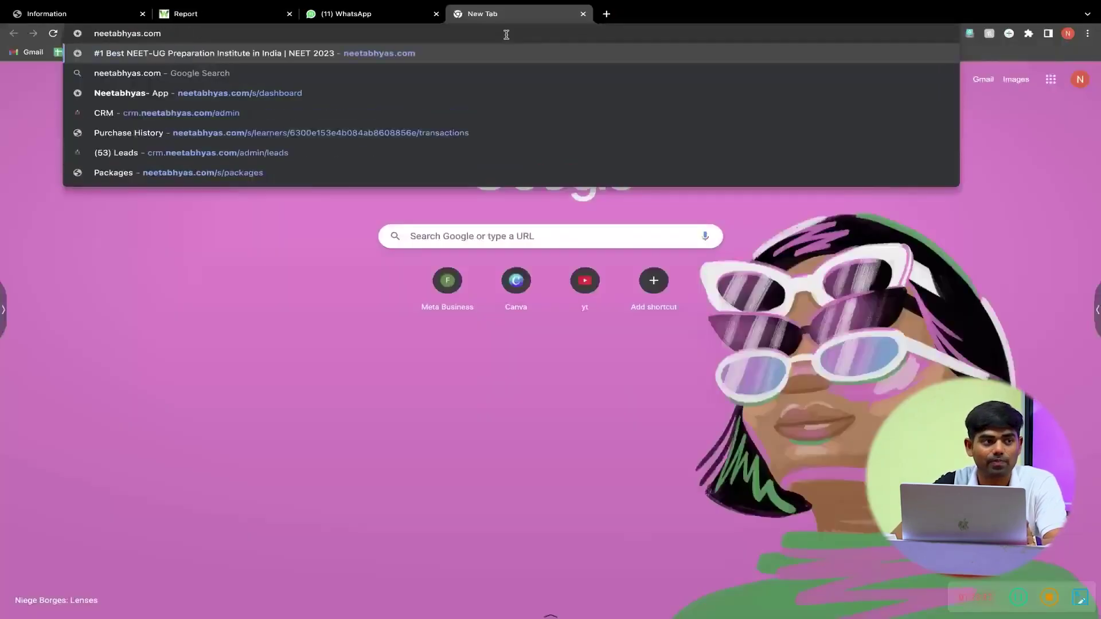
pyautogui.press('Return')
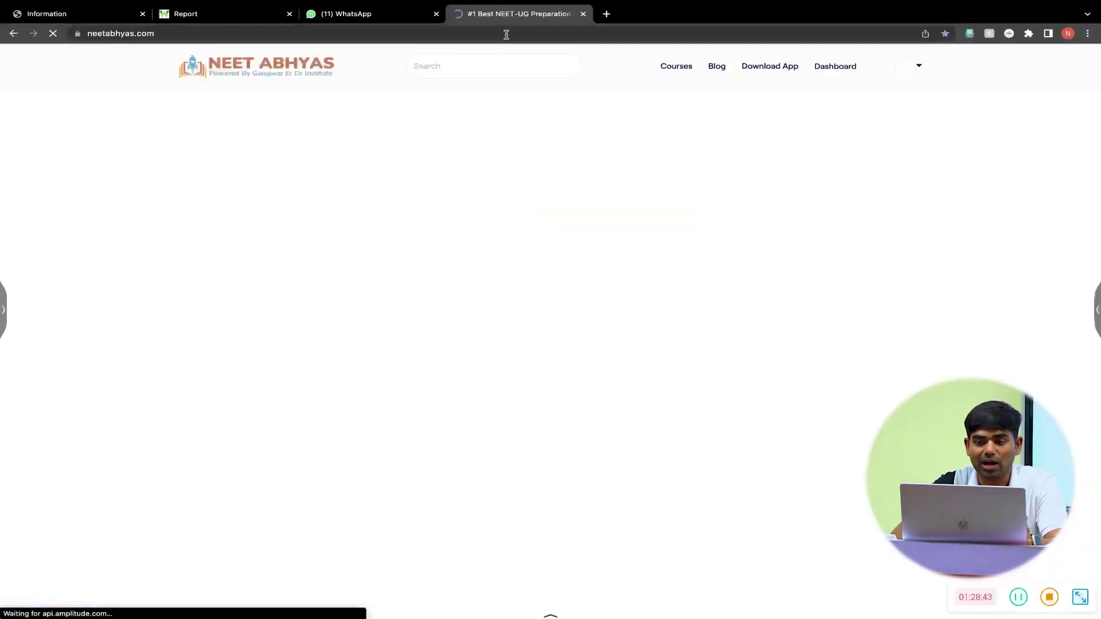
# - Open the NEET 2024 Transformer Batch course page from Dashboard, Courses and copy its URL
pyautogui.click(833, 66)
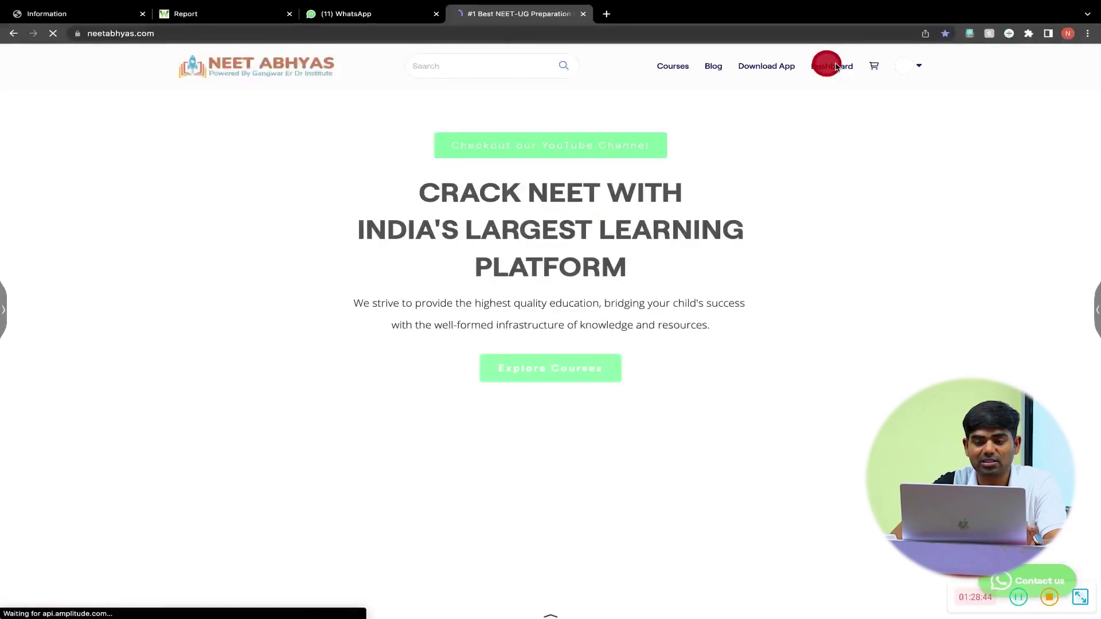
pyautogui.click(674, 67)
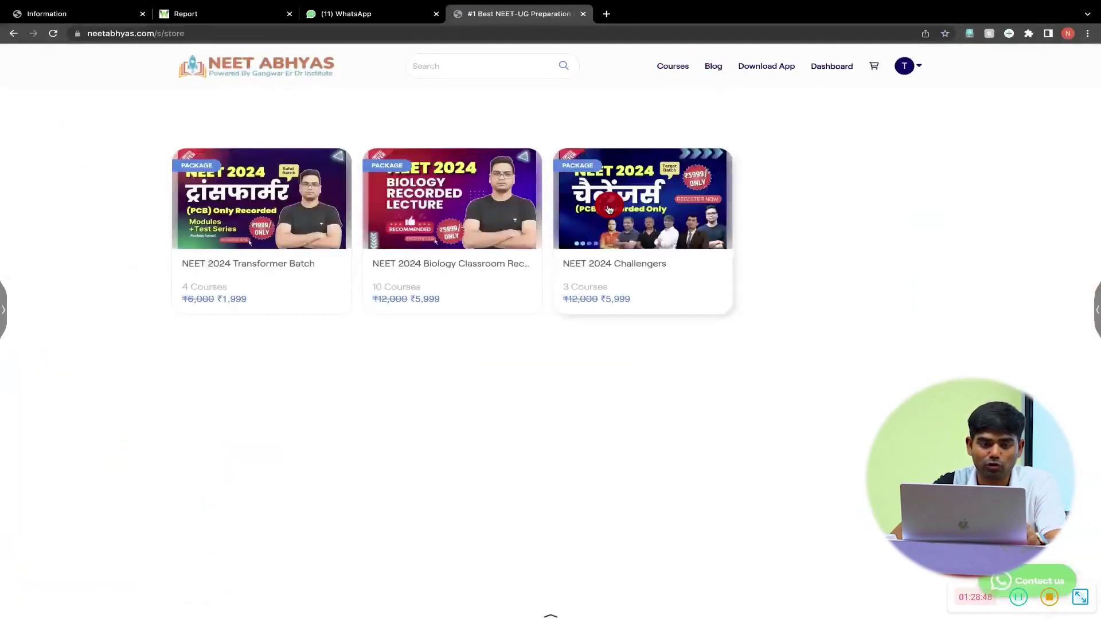
pyautogui.click(290, 67)
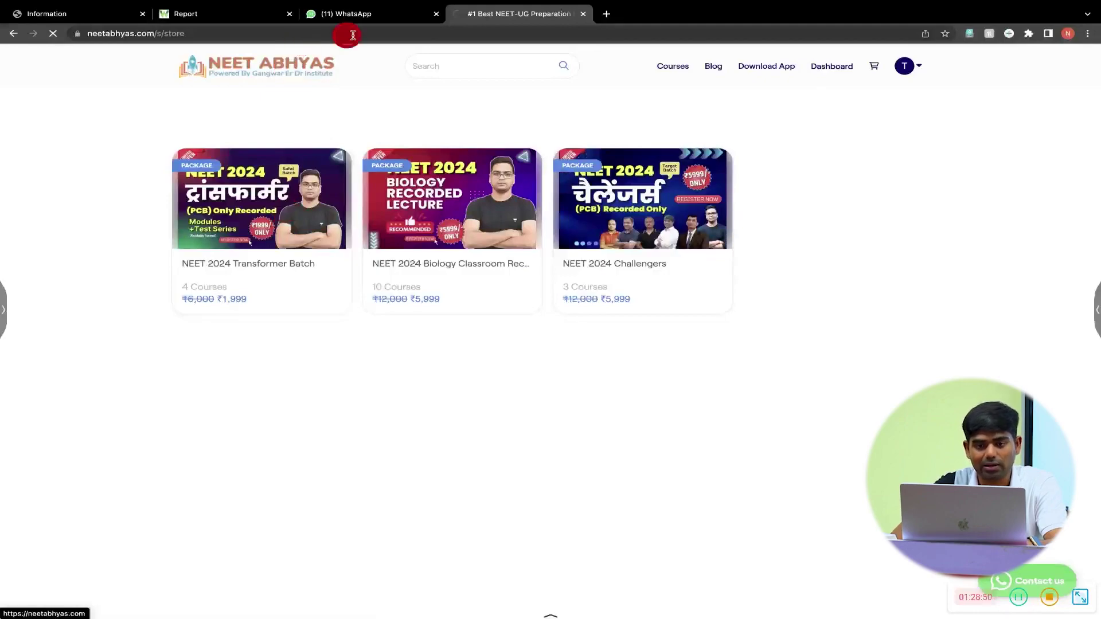
pyautogui.click(387, 35)
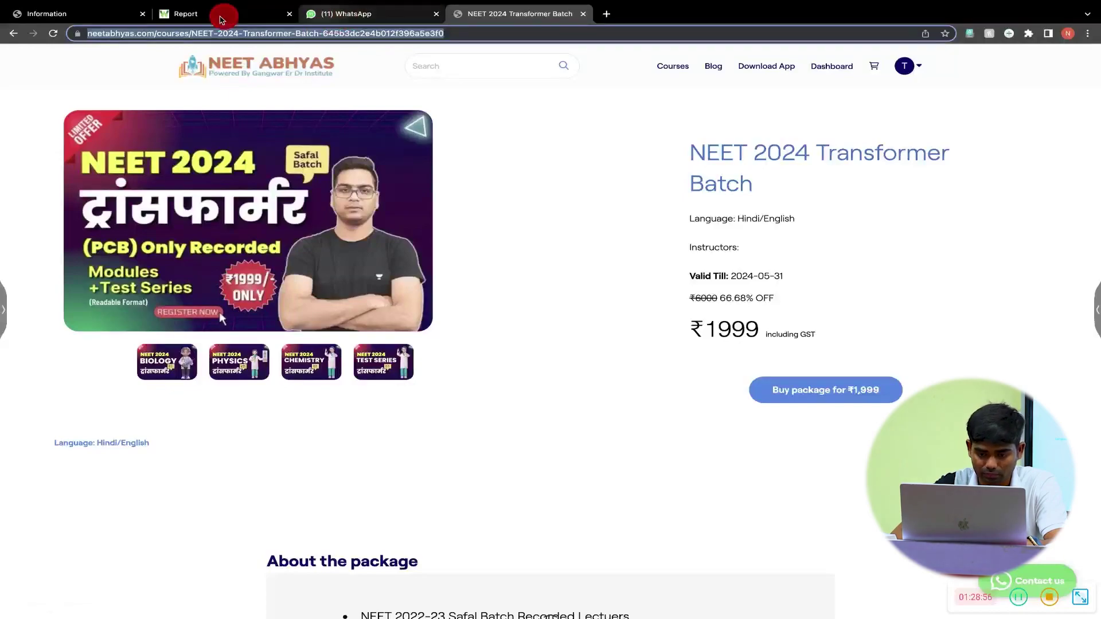
pyautogui.click(221, 18)
pyautogui.click(510, 457)
# - Paste the course link after 'Buy Now -', add a blank line before the validity note, and save
pyautogui.write('https://neetabhyas.com/courses/NEET-2024-Transformer-Batch-645b3dc2e4b012f396a5e3f0')
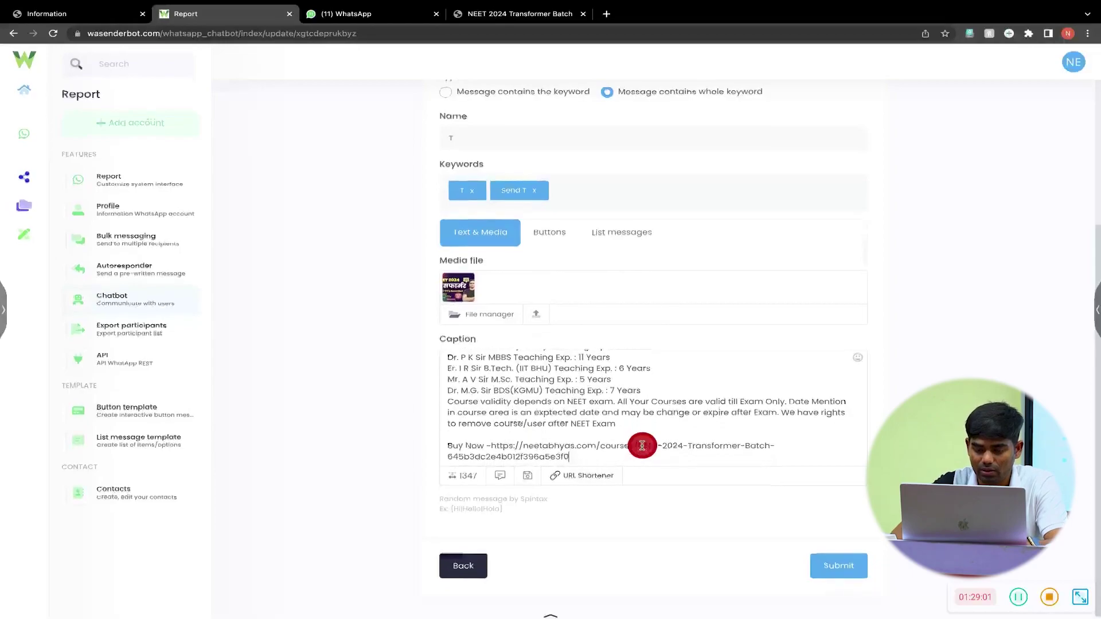
pyautogui.click(819, 576)
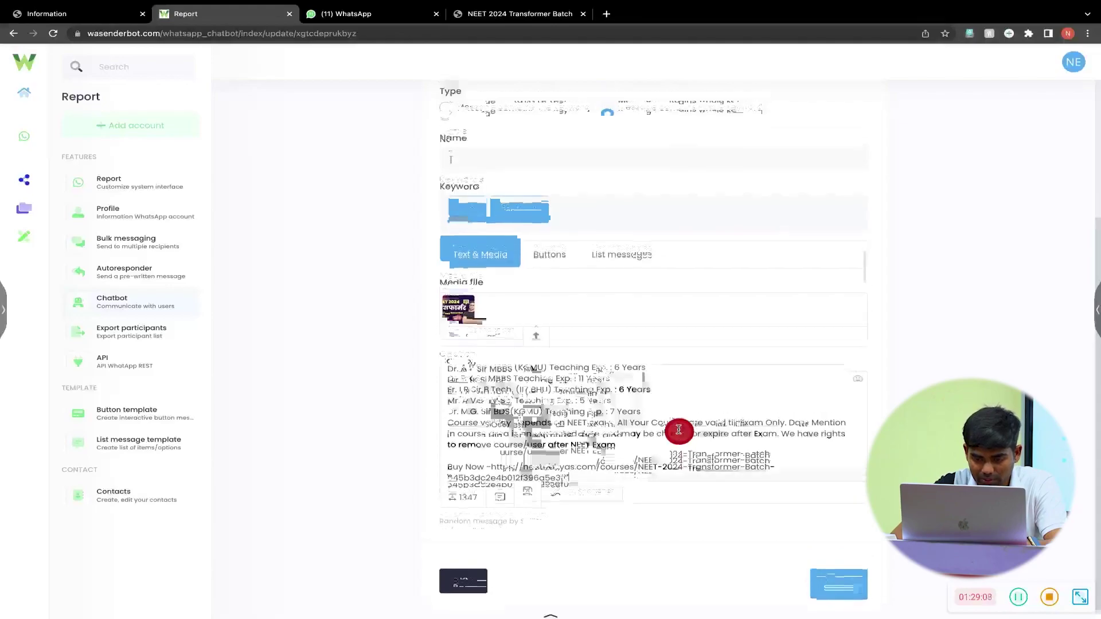
pyautogui.press('Return')
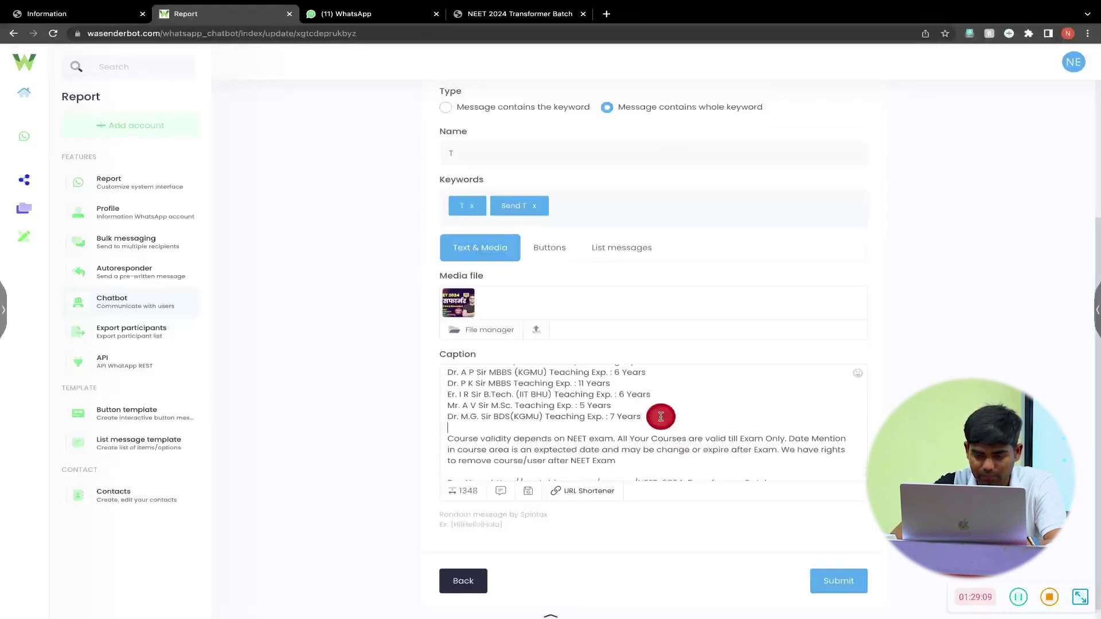
pyautogui.scroll(3, 661, 417)
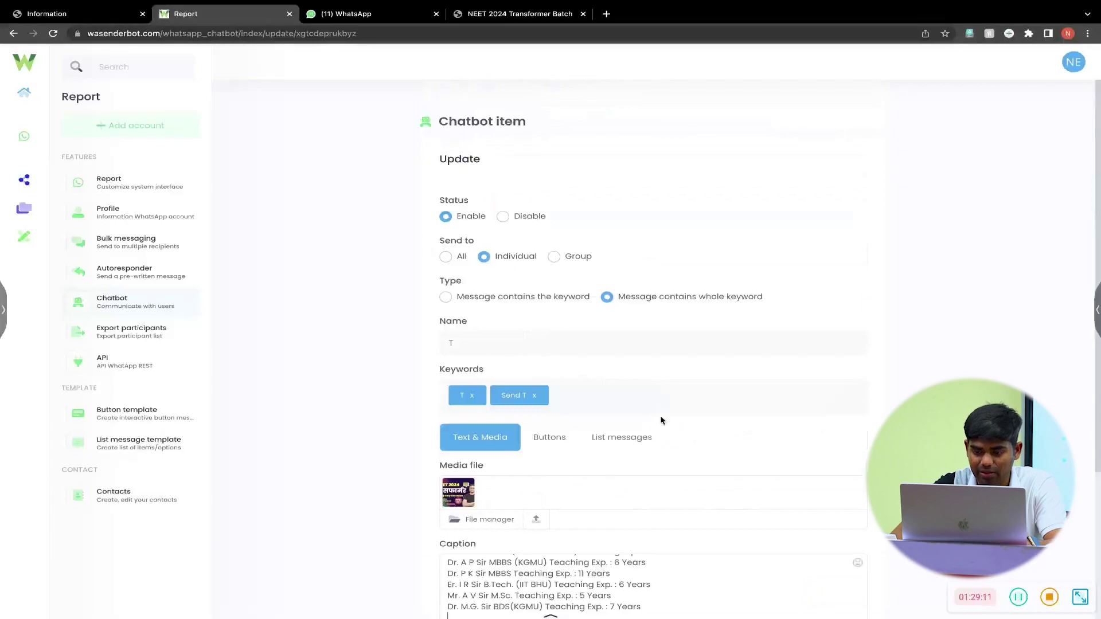
pyautogui.scroll(-3, 660, 420)
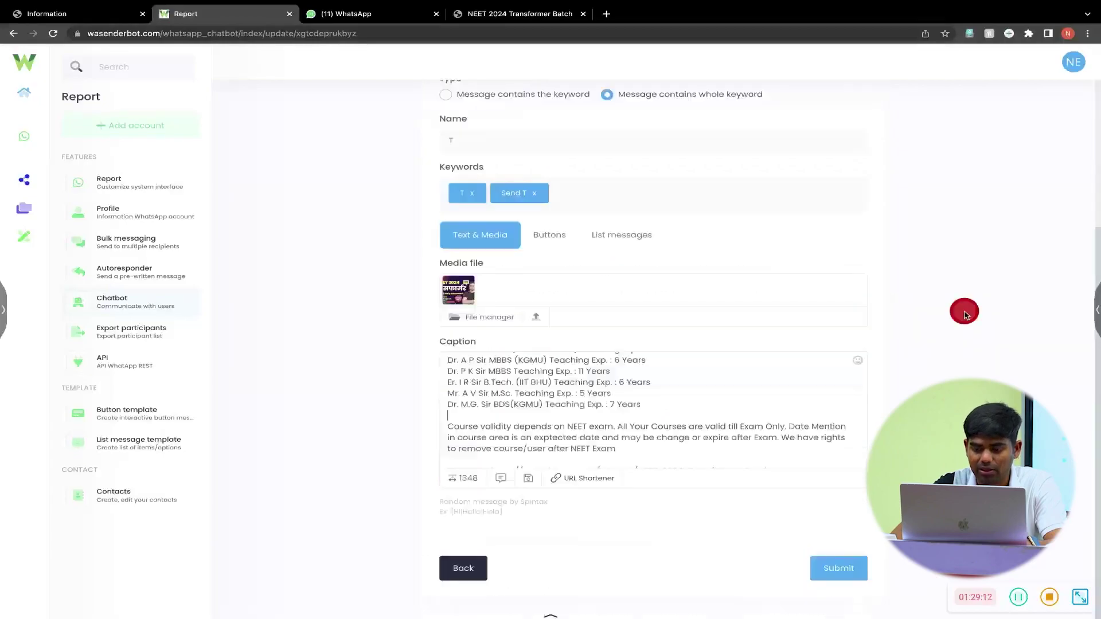
pyautogui.click(835, 569)
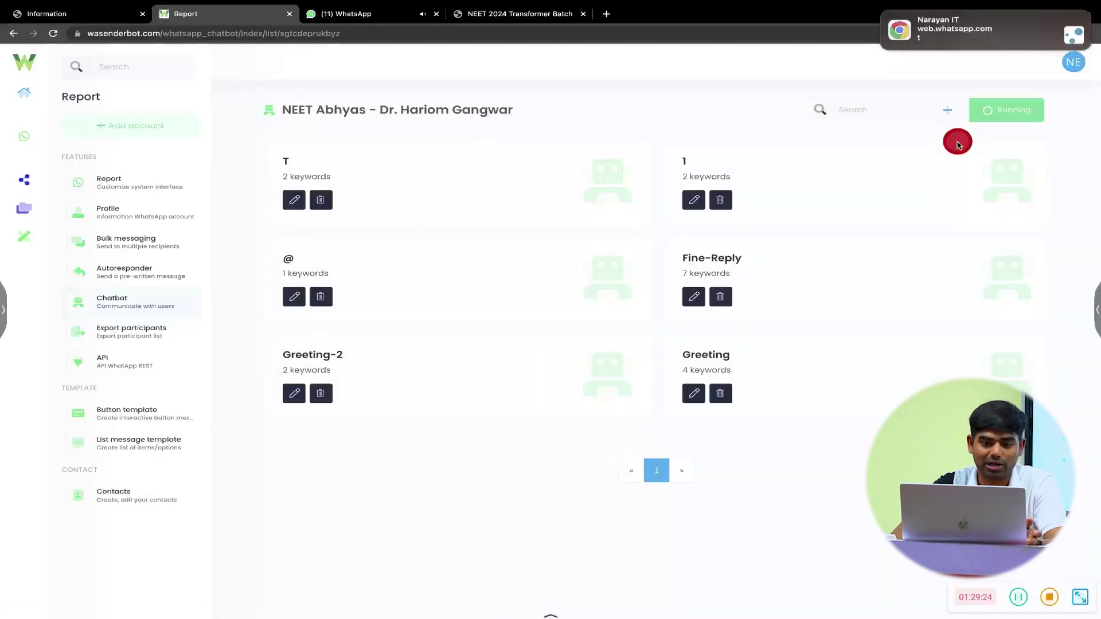
# - Add a new Individual, whole-keyword item named 'B send' with keywords B and Send B
pyautogui.click(947, 110)
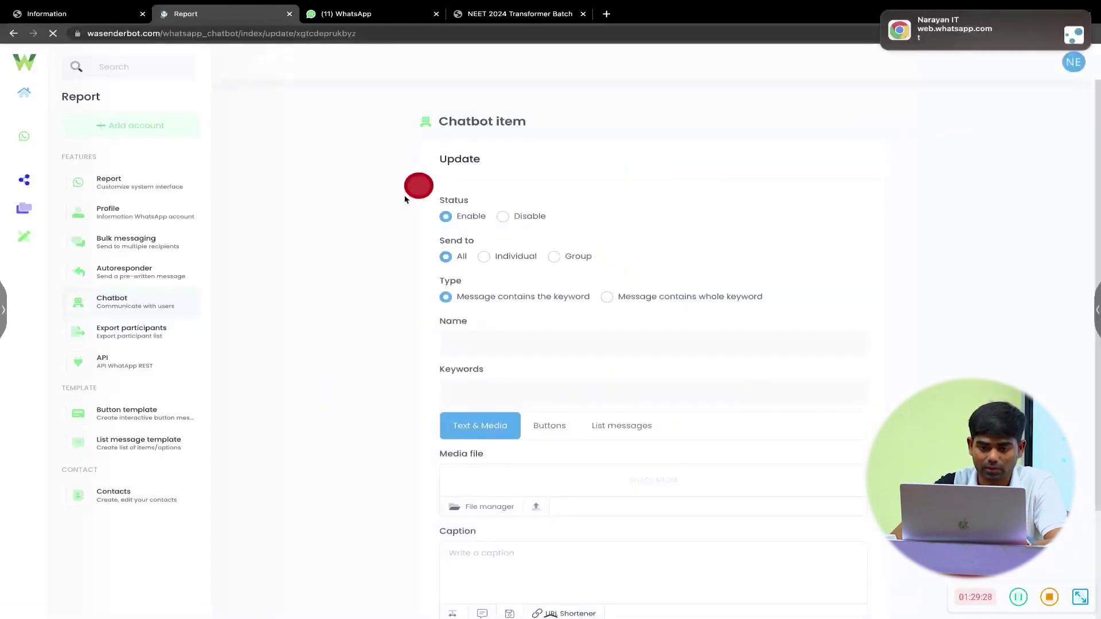
pyautogui.click(481, 260)
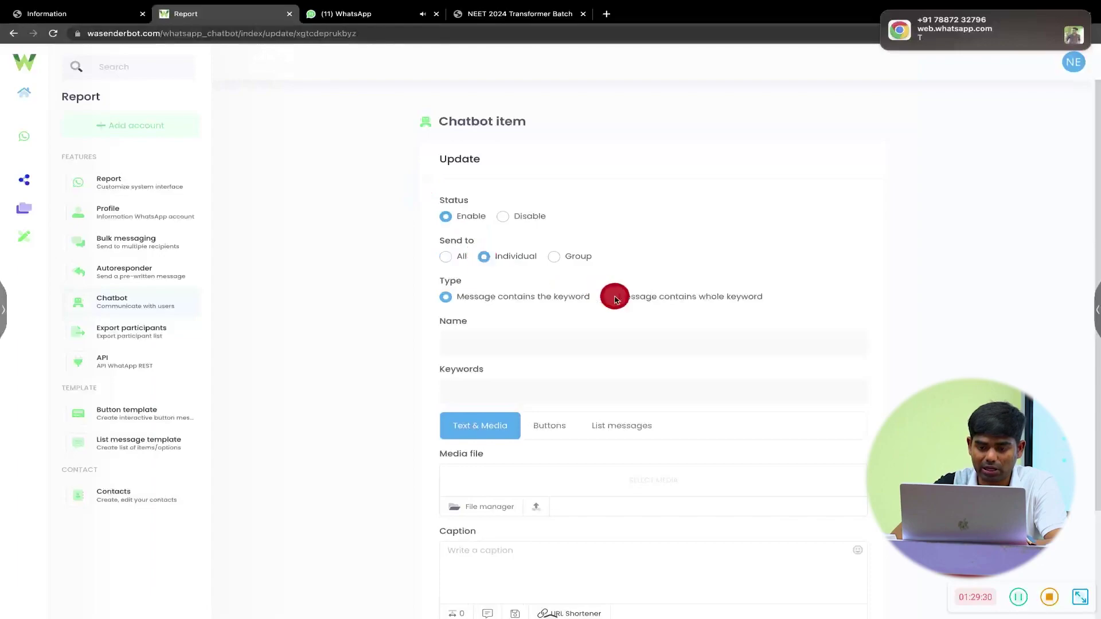
pyautogui.click(609, 299)
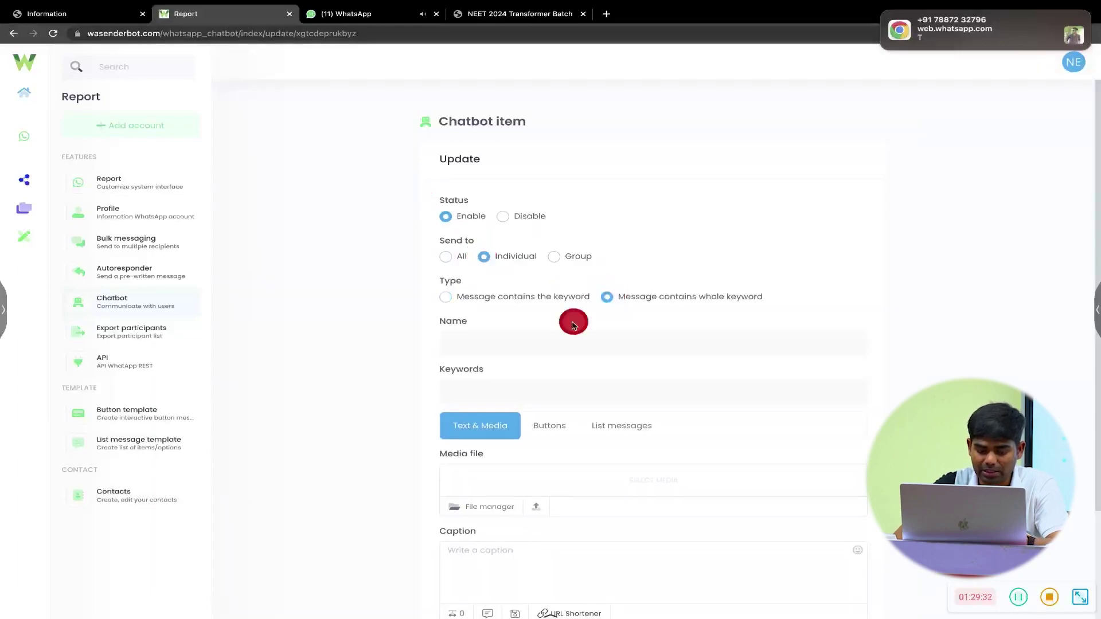
pyautogui.click(537, 342)
pyautogui.write('B s')
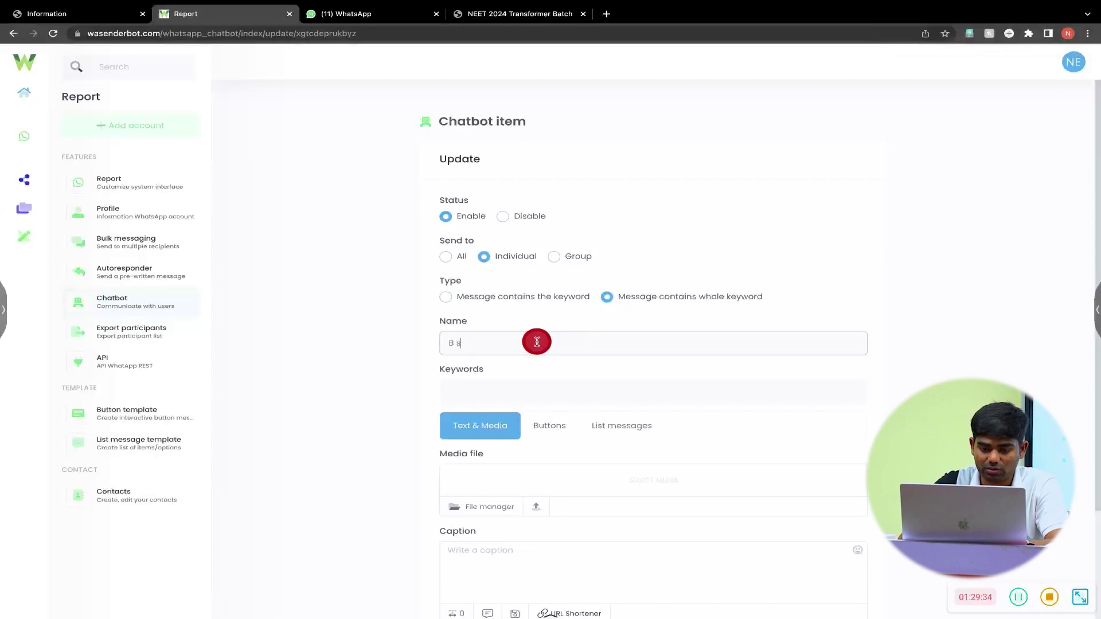
pyautogui.write('end')
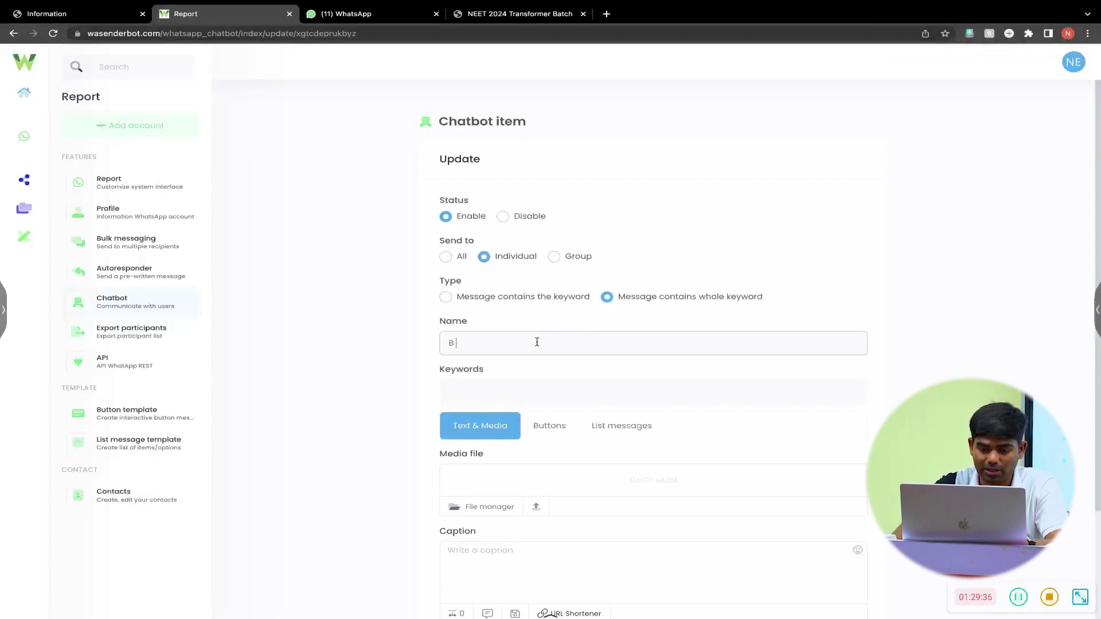
pyautogui.click(517, 398)
pyautogui.write('B')
pyautogui.press('Return')
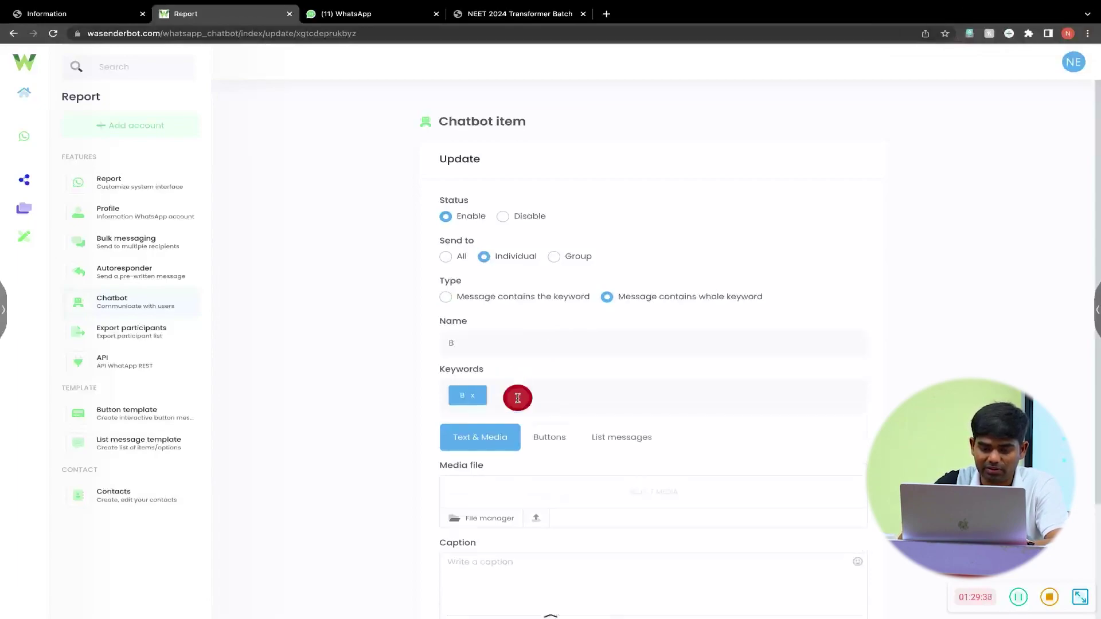
pyautogui.write('Send B')
pyautogui.press('Return')
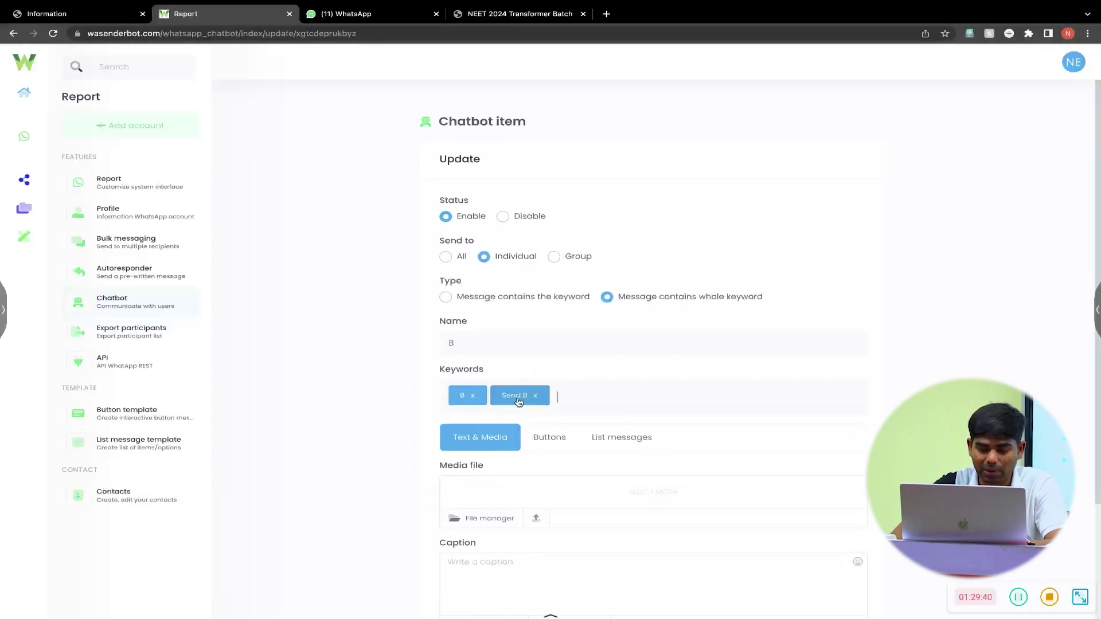
# - Attach a NEET 2024 course image as the item's media file
pyautogui.scroll(-3, 484, 467)
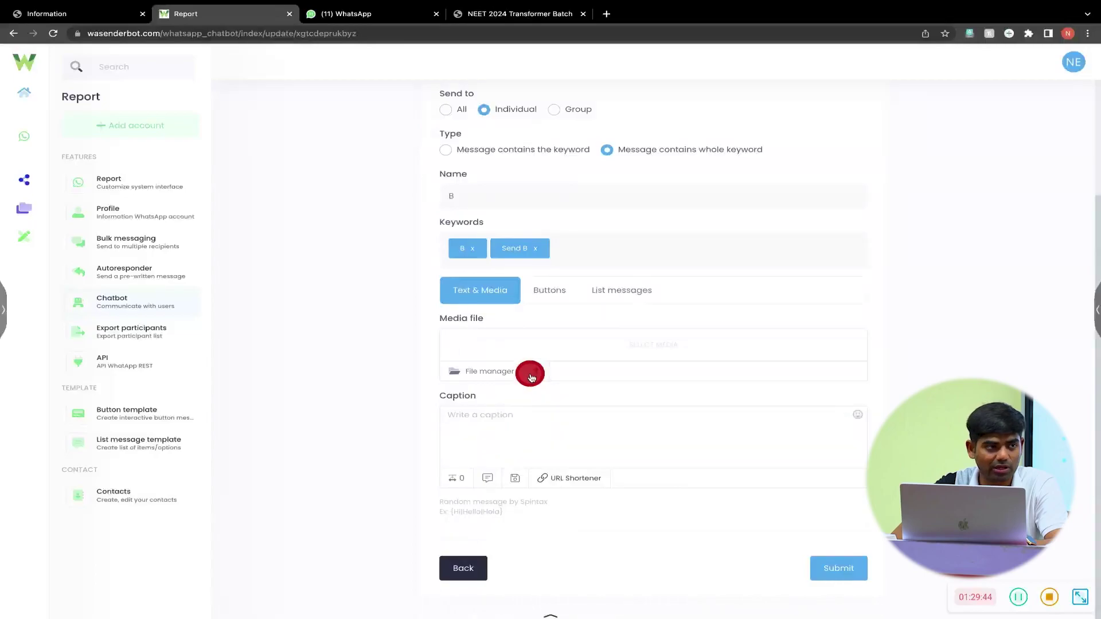
pyautogui.click(534, 374)
pyautogui.click(508, 312)
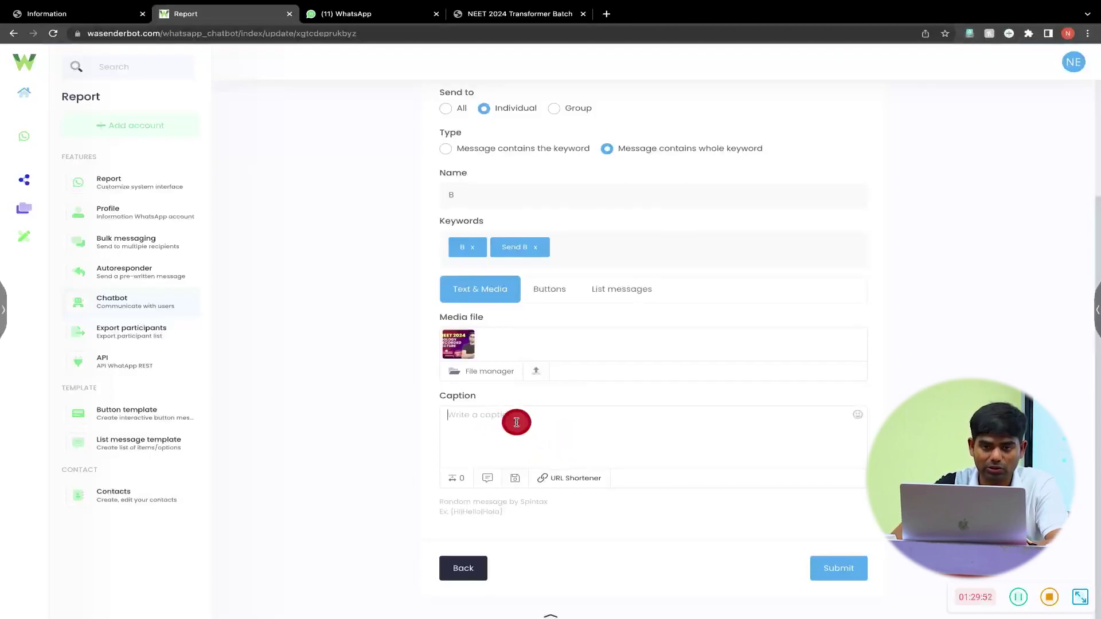
# - Open the NEET 2024 Biology Classroom course page and copy its About the package text
pyautogui.click(481, 16)
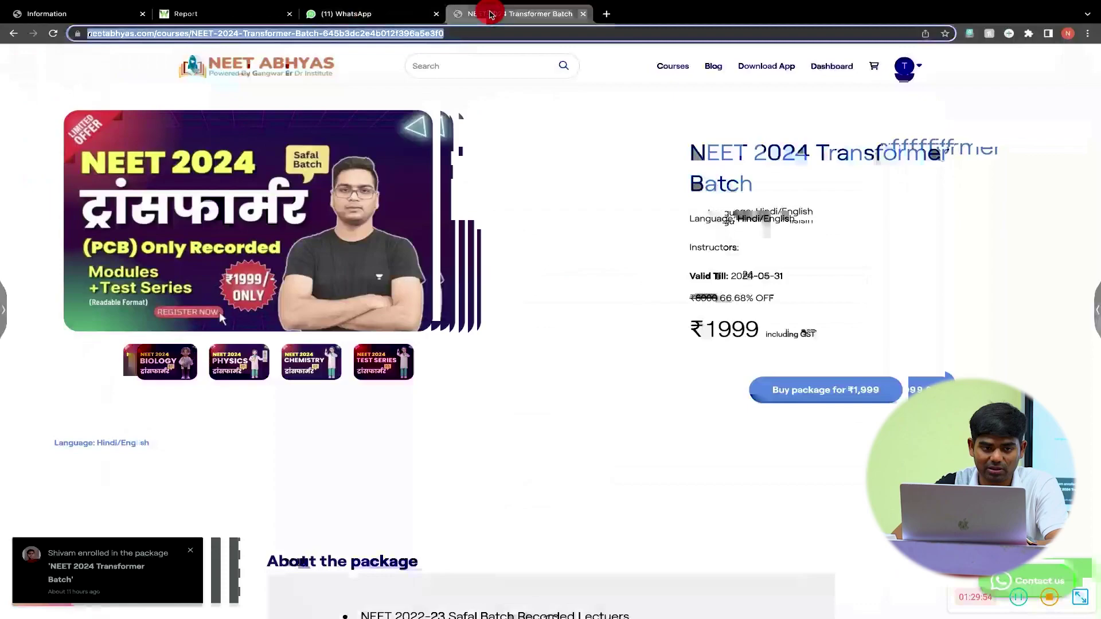
pyautogui.click(28, 37)
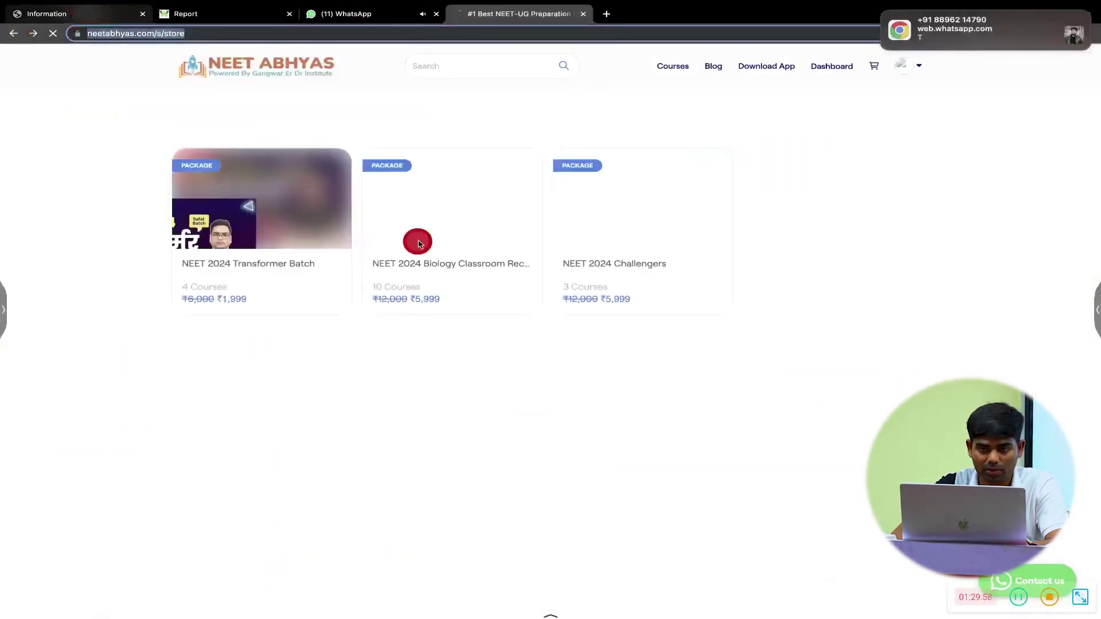
pyautogui.click(419, 243)
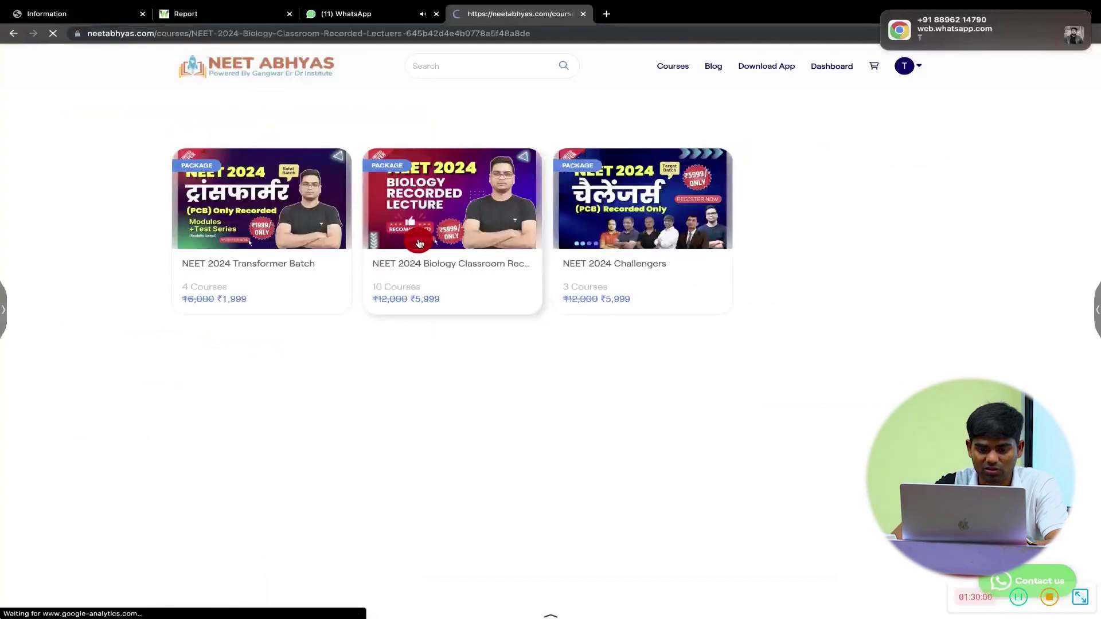
pyautogui.scroll(-8, 419, 244)
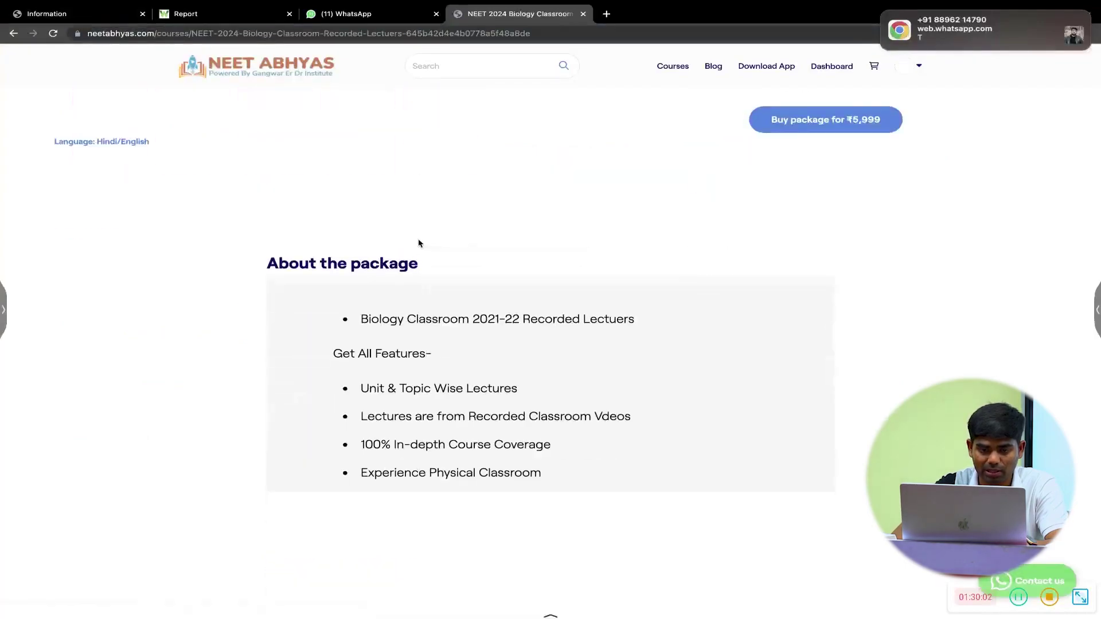
pyautogui.click(334, 166)
pyautogui.moveTo(335, 166); pyautogui.dragTo(451, 495)
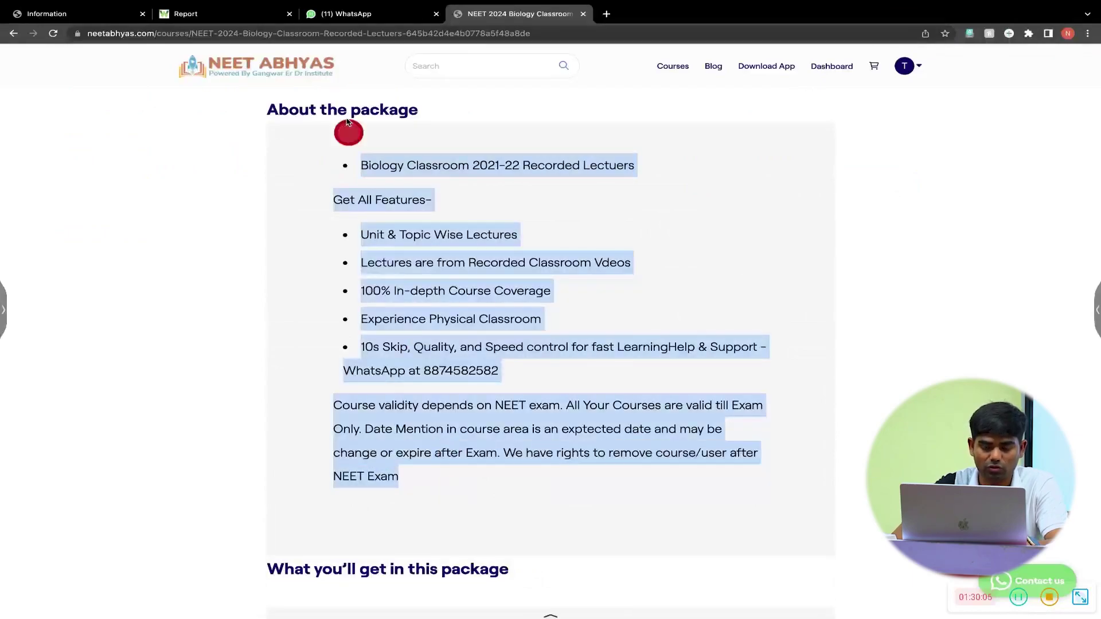
pyautogui.click(233, 17)
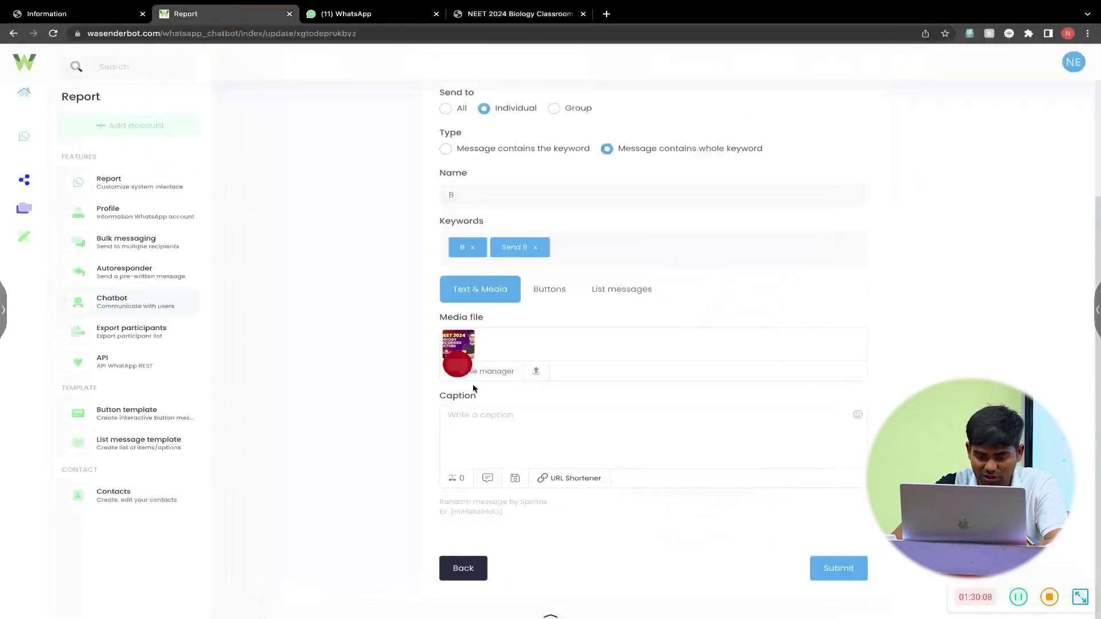
# - Paste the Biology package description into item B's caption and add a 'Buy Now -' line
pyautogui.click(547, 455)
pyautogui.press('super+v')
pyautogui.scroll(-3, 660, 451)
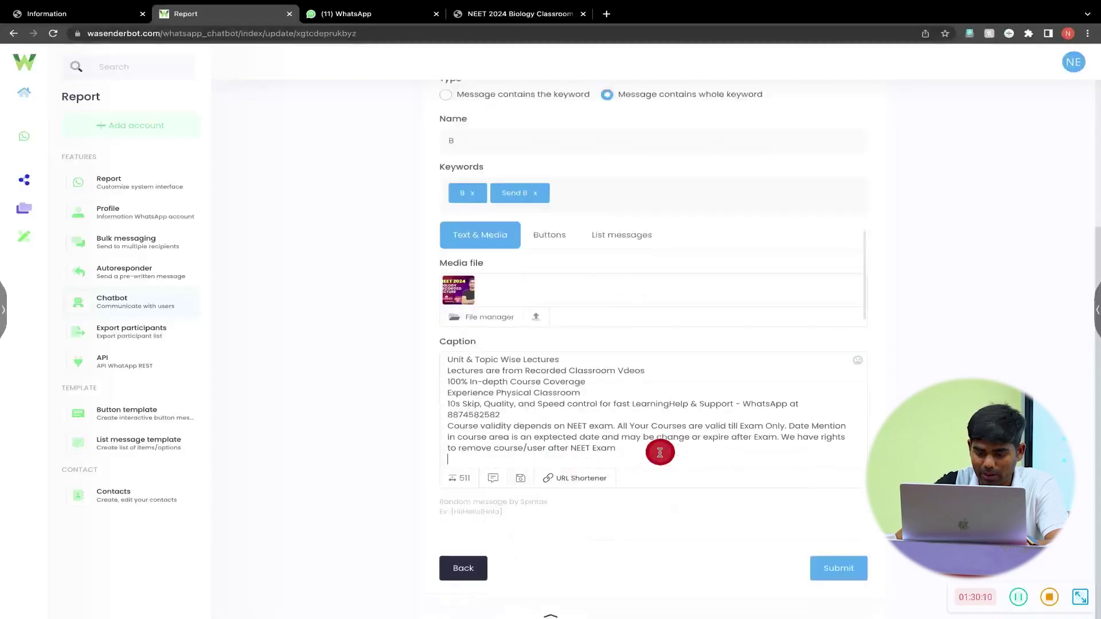
pyautogui.press('Return')
pyautogui.write('Buy Now -')
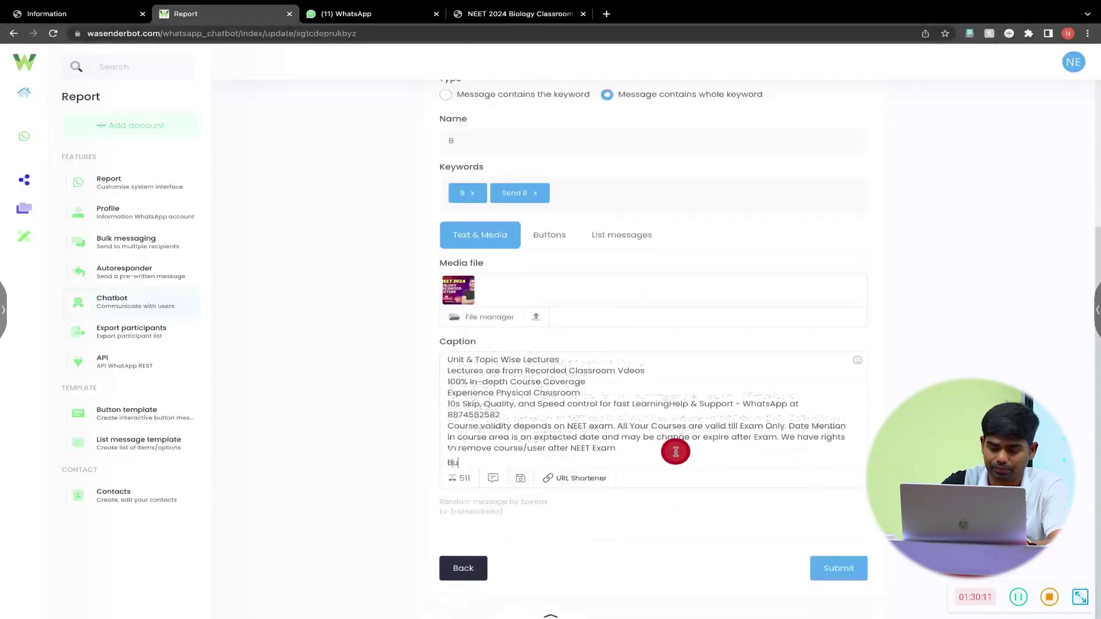
# - Copy the Biology course page URL, paste it after 'Buy Now -', and save item B
pyautogui.click(520, 14)
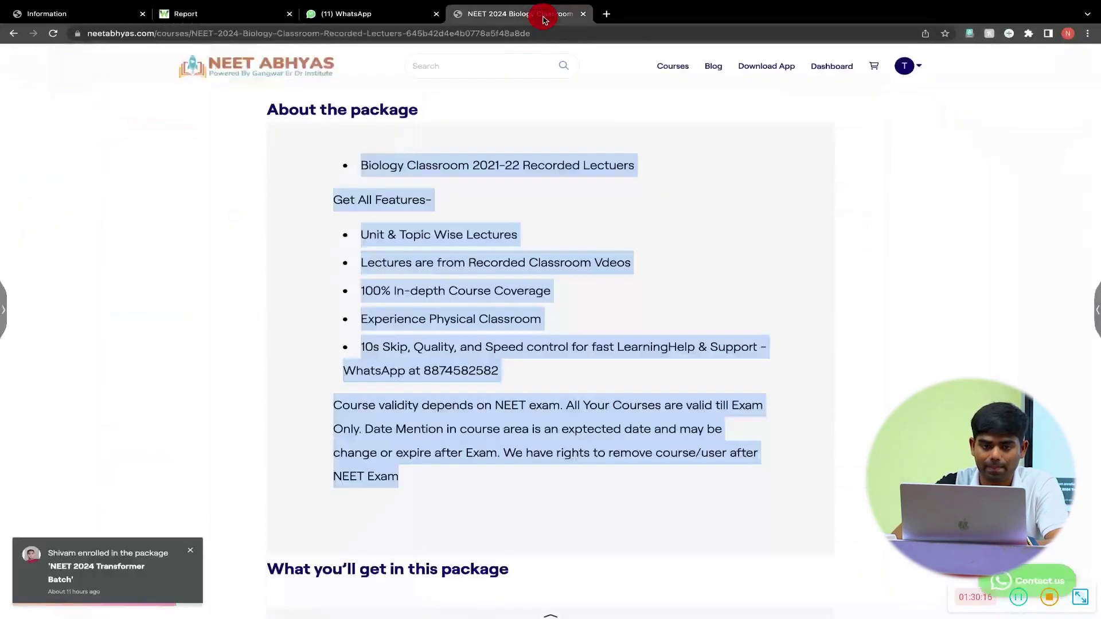
pyautogui.click(548, 33)
pyautogui.scroll(8, 444, 144)
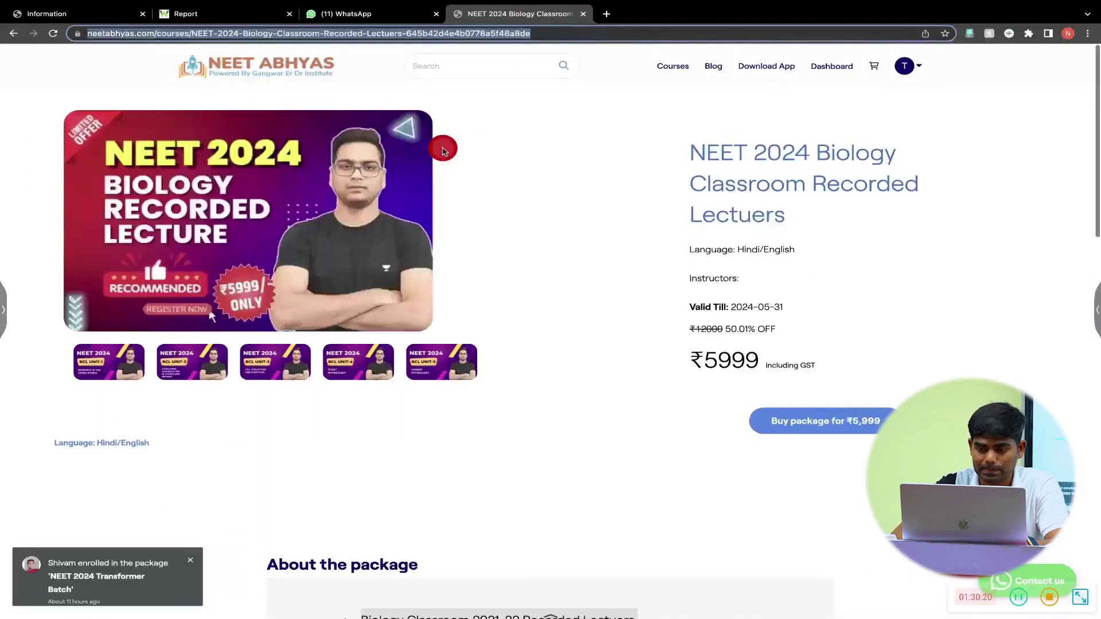
pyautogui.hotkey('ctrl', 'c')
pyautogui.click(235, 13)
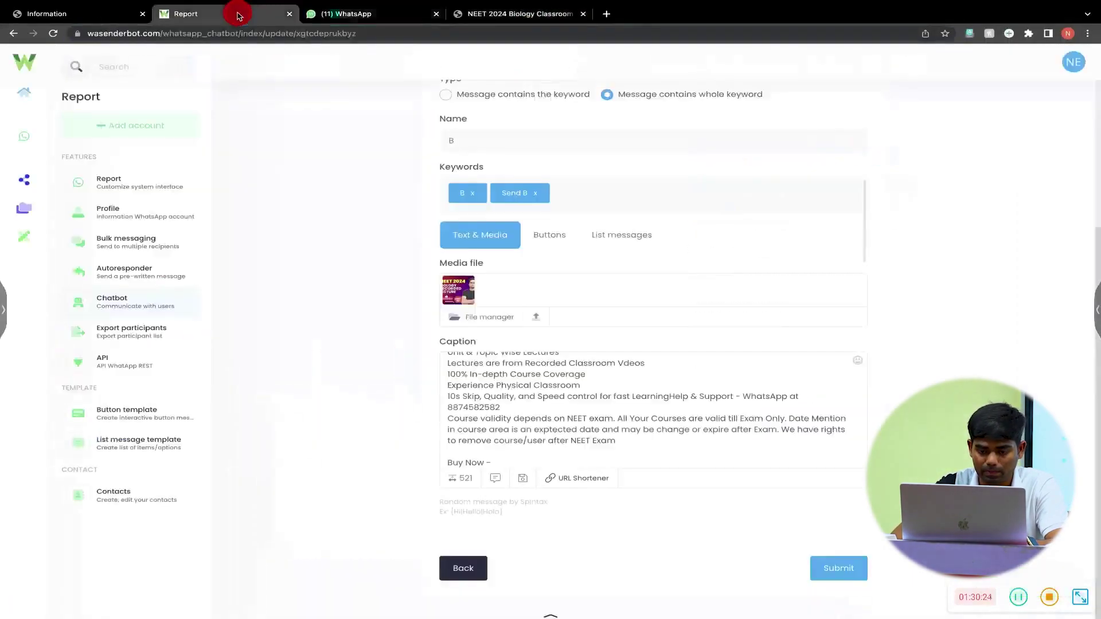
pyautogui.hotkey('ctrl', 'v')
pyautogui.click(840, 569)
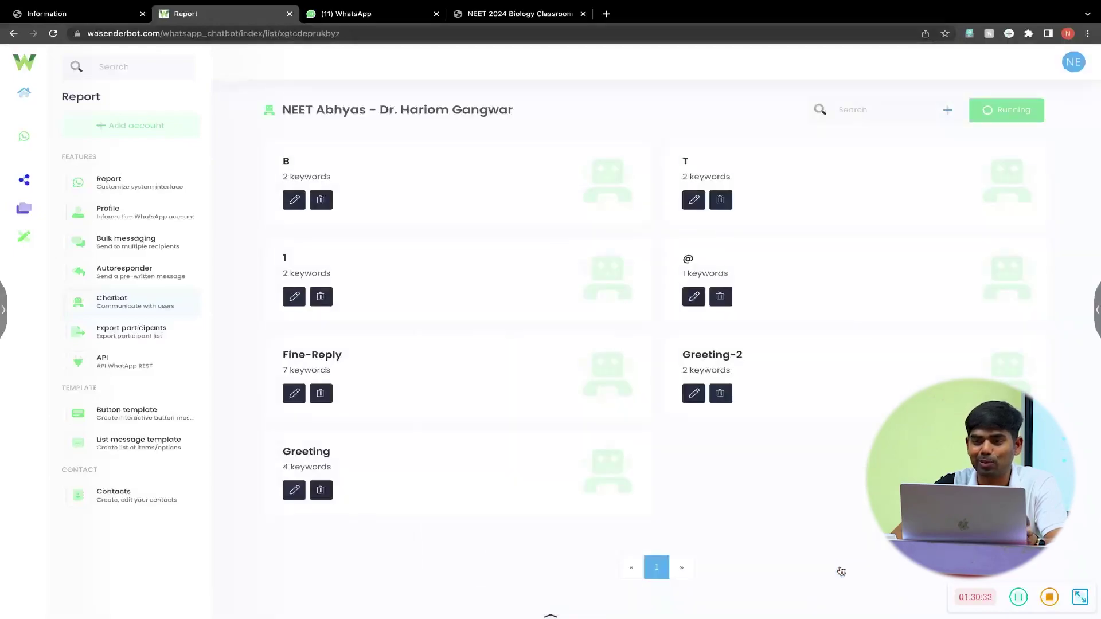
# - Create item C for individual chats with whole-keyword matching and keywords C and send C
pyautogui.click(948, 110)
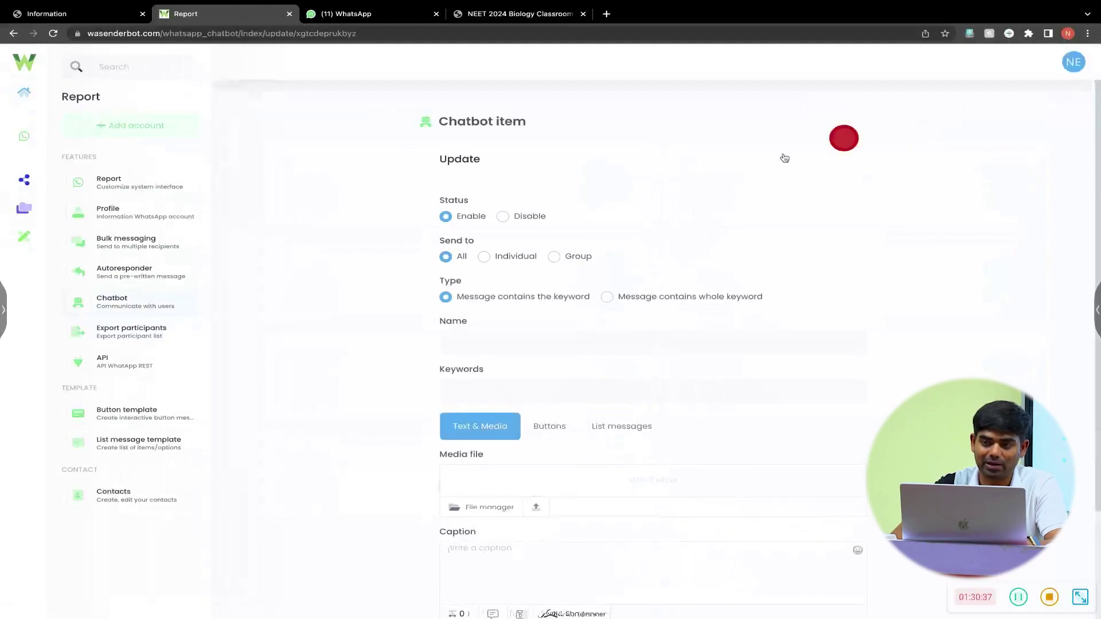
pyautogui.click(607, 297)
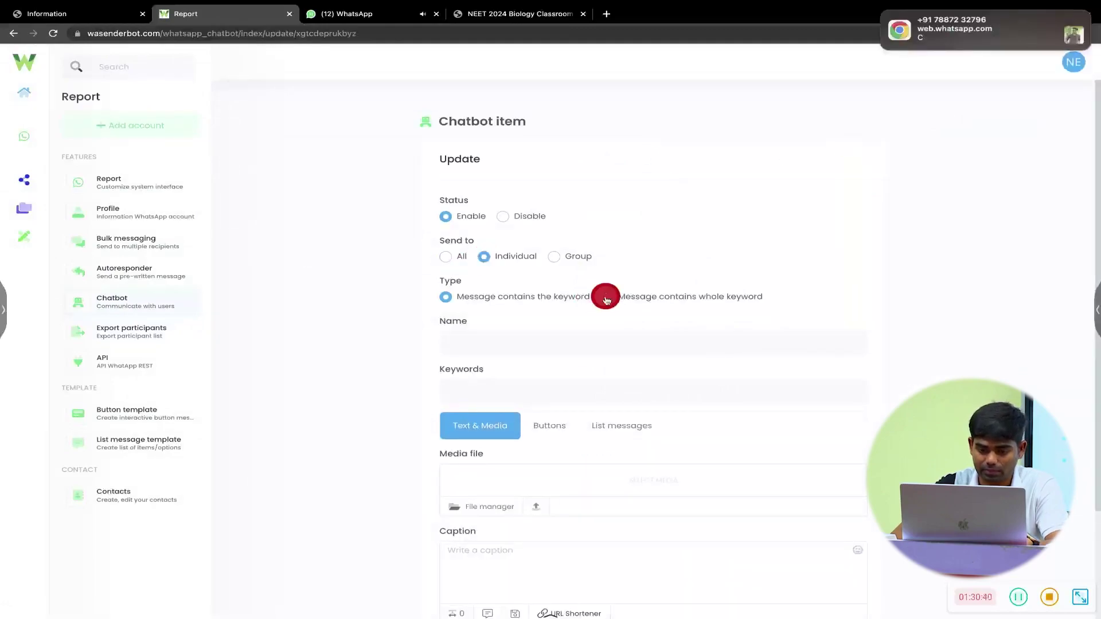
pyautogui.click(558, 340)
pyautogui.write('C')
pyautogui.click(510, 390)
pyautogui.write('C')
pyautogui.press('Return')
pyautogui.write('s')
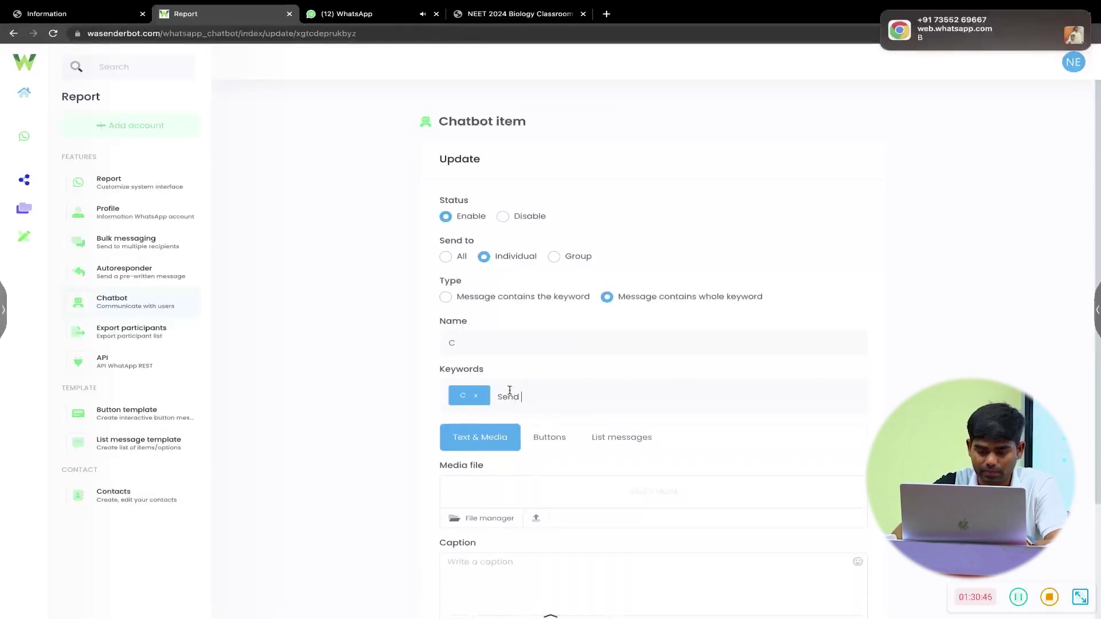
pyautogui.write('end C')
pyautogui.press('Return')
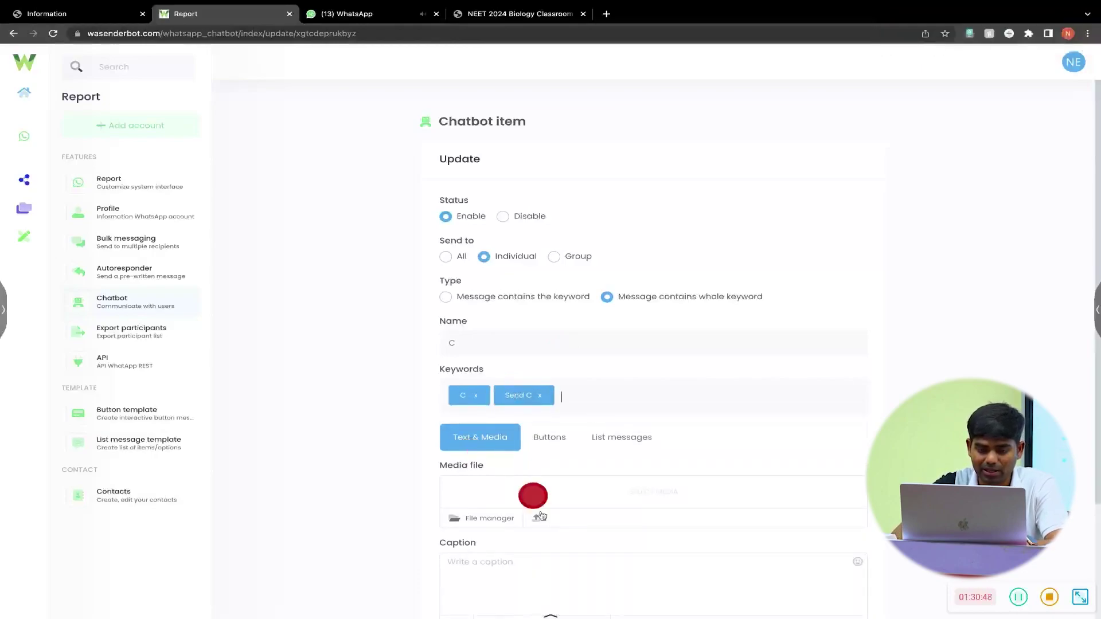
# - Attach challengers.jpeg as item C's media file
pyautogui.click(503, 341)
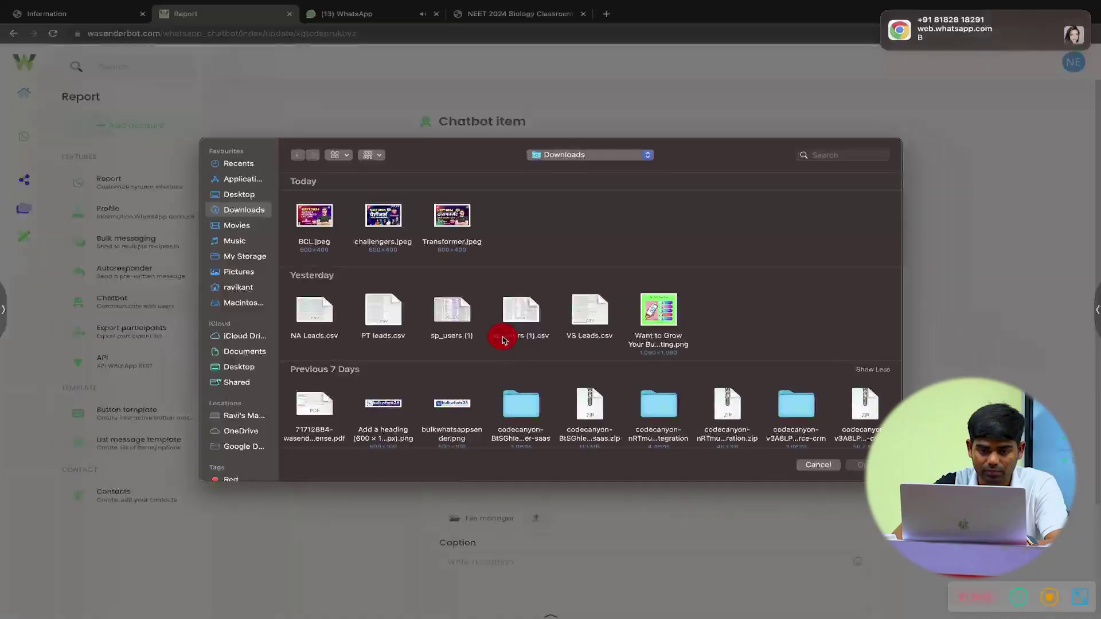
pyautogui.doubleClick(375, 221)
pyautogui.scroll(-3, 537, 500)
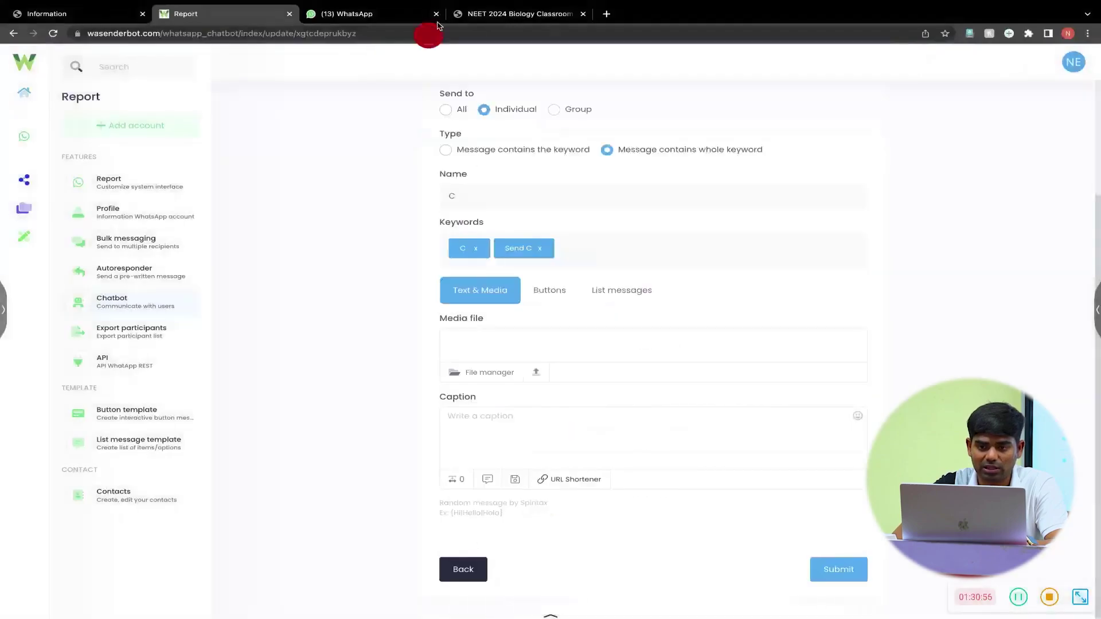
pyautogui.click(493, 14)
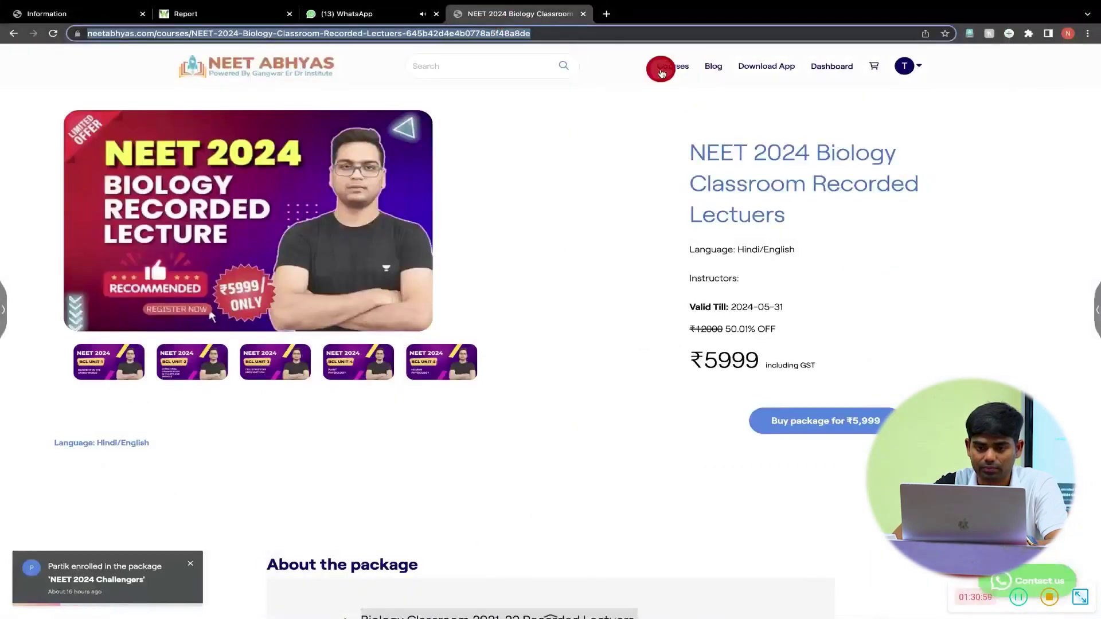
# - Copy the About the package text from the NEET 2024 Challengers course page
pyautogui.click(661, 69)
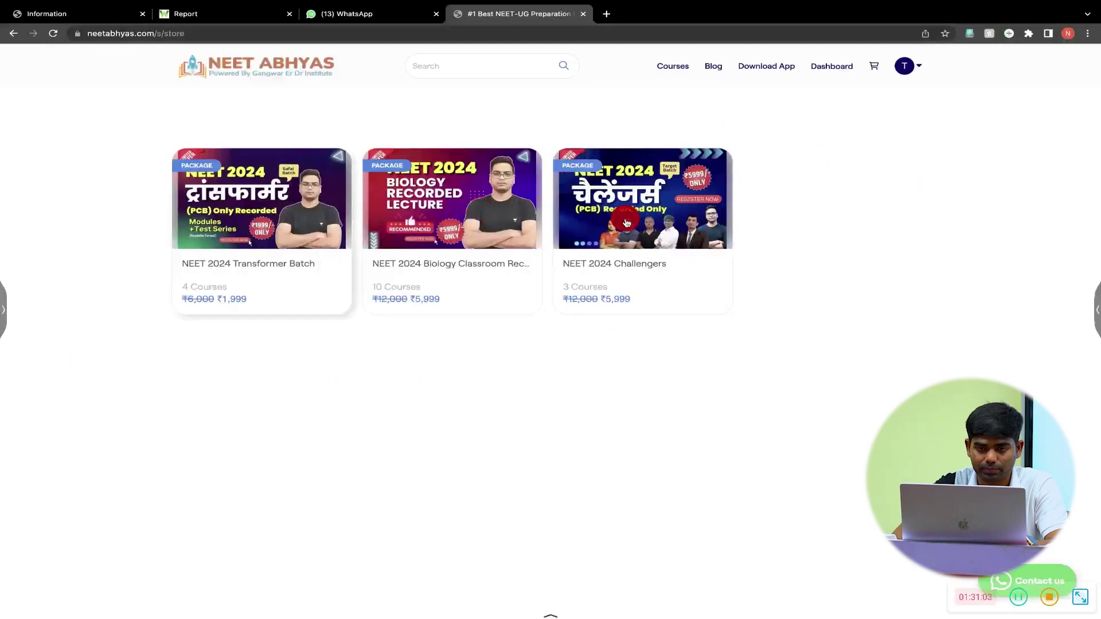
pyautogui.click(627, 223)
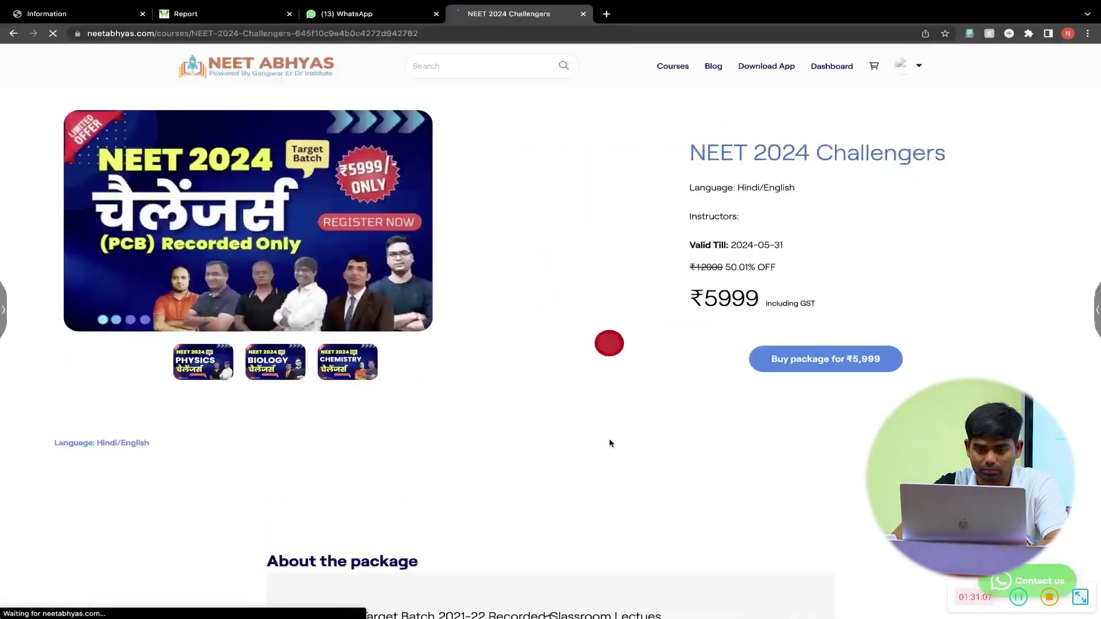
pyautogui.scroll(-10, 610, 342)
pyautogui.scroll(4, 610, 453)
pyautogui.moveTo(359, 257); pyautogui.dragTo(444, 366)
pyautogui.press('super+c')
pyautogui.click(216, 11)
# - Paste the Challengers description into item C's caption and start a 'Buy Now' line below
pyautogui.click(500, 422)
pyautogui.press('super+v')
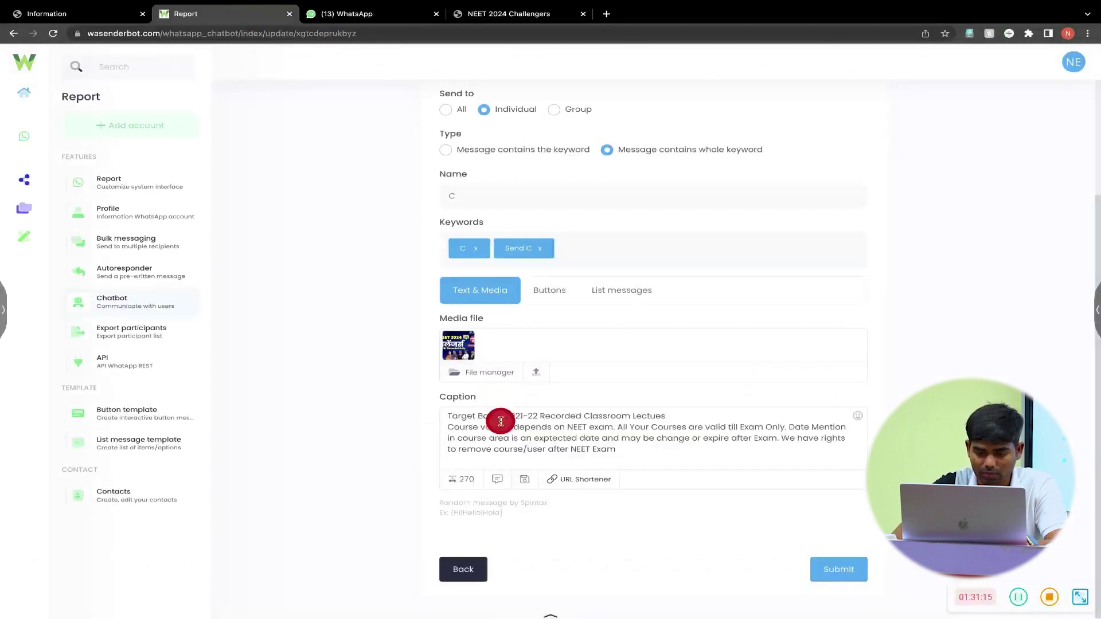
pyautogui.click(677, 417)
pyautogui.press('Return')
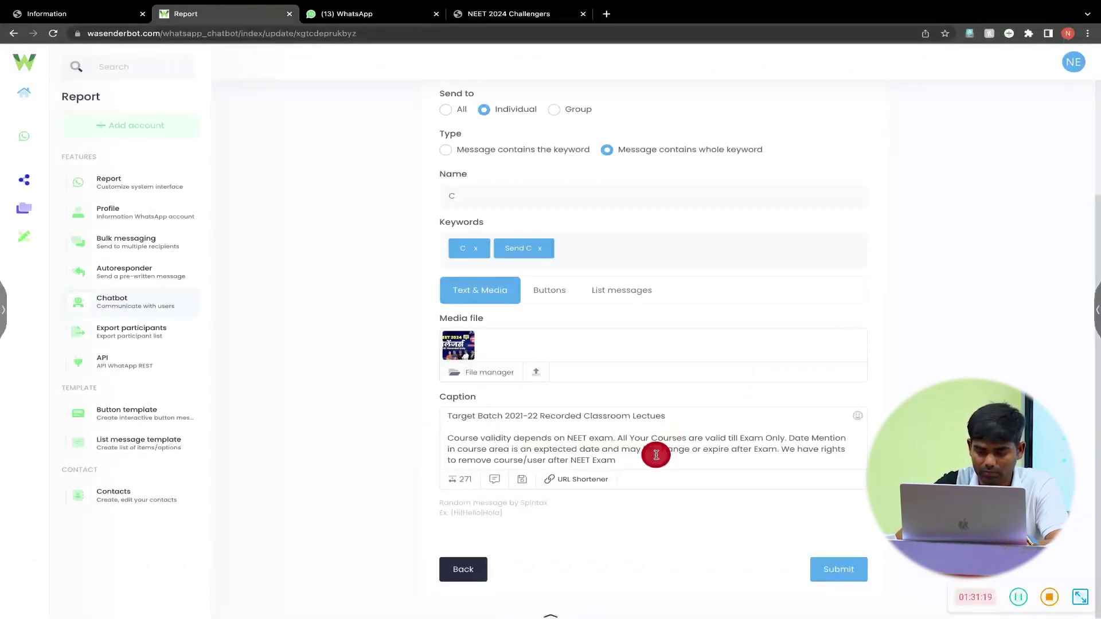
pyautogui.click(631, 462)
pyautogui.press('Return')
pyautogui.press('Return')
pyautogui.write('Buy Now -')
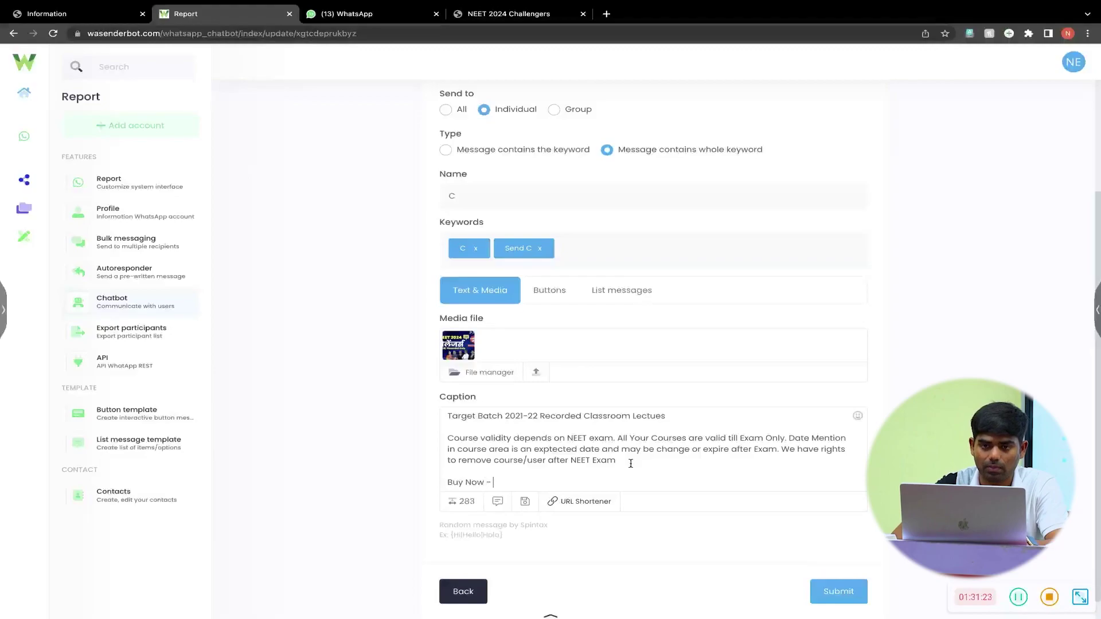
# - Paste the Challengers course URL after 'Buy Now' and save item C
pyautogui.click(488, 13)
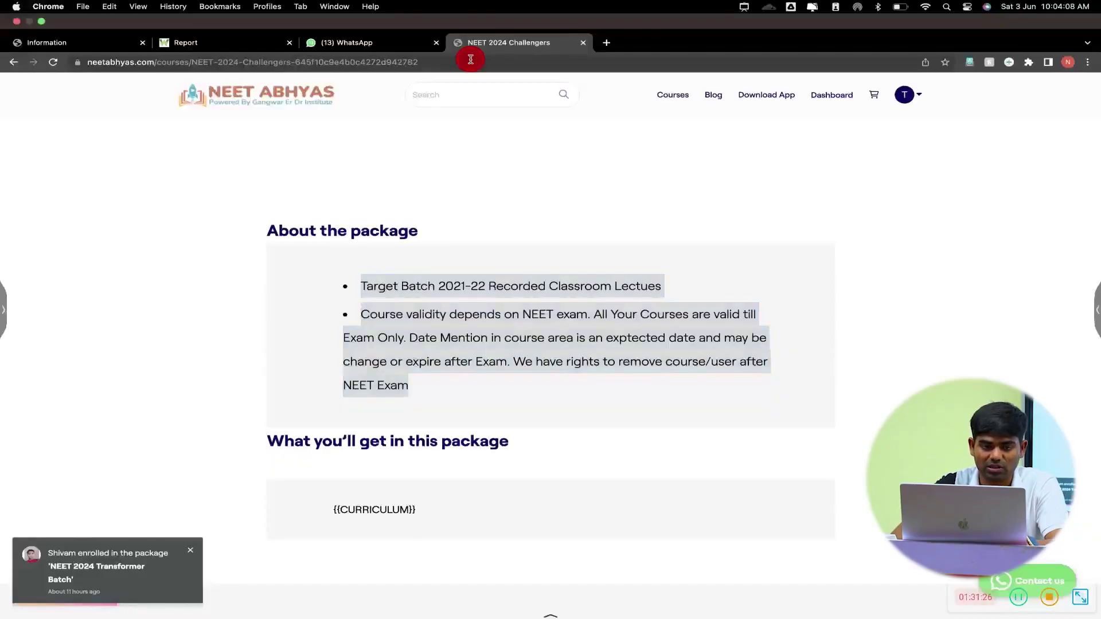
pyautogui.click(471, 60)
pyautogui.click(256, 42)
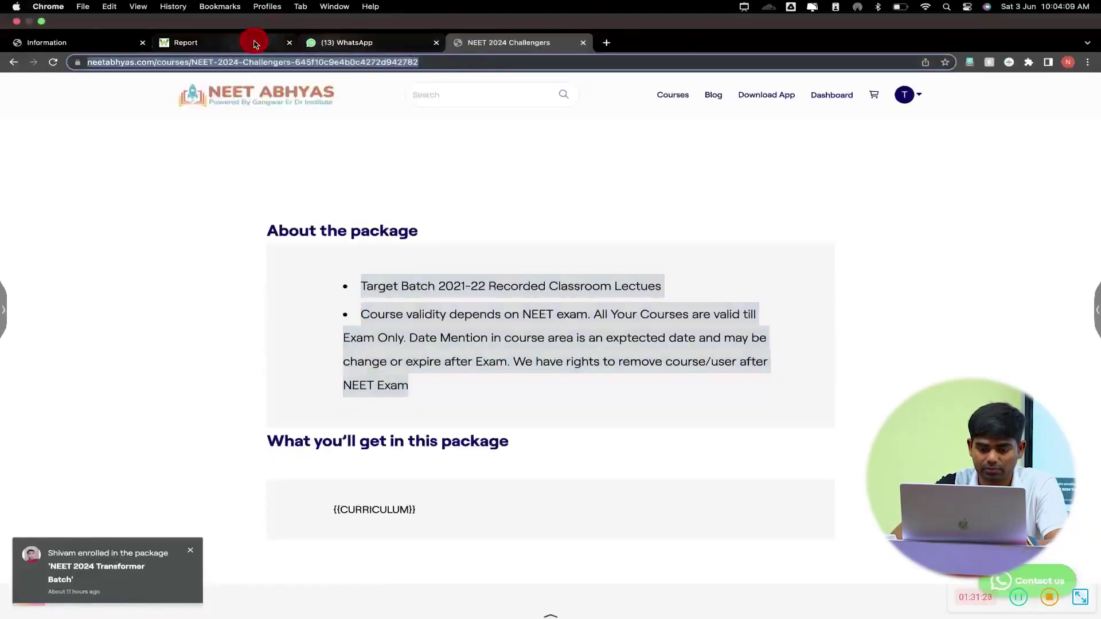
pyautogui.click(615, 460)
pyautogui.click(536, 512)
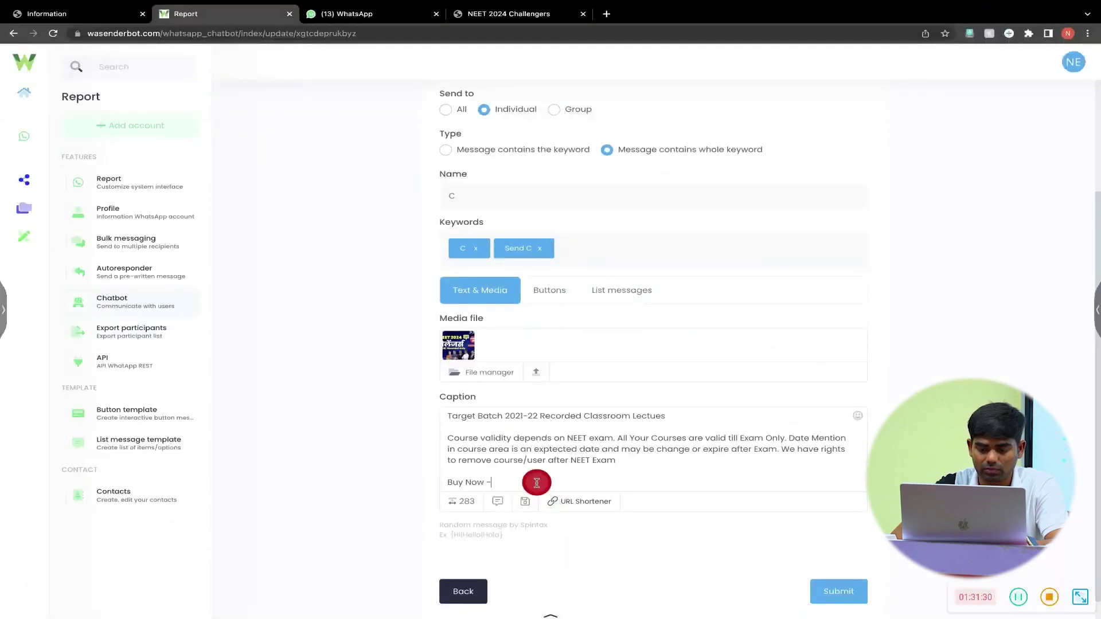
pyautogui.press('super+v')
pyautogui.click(821, 598)
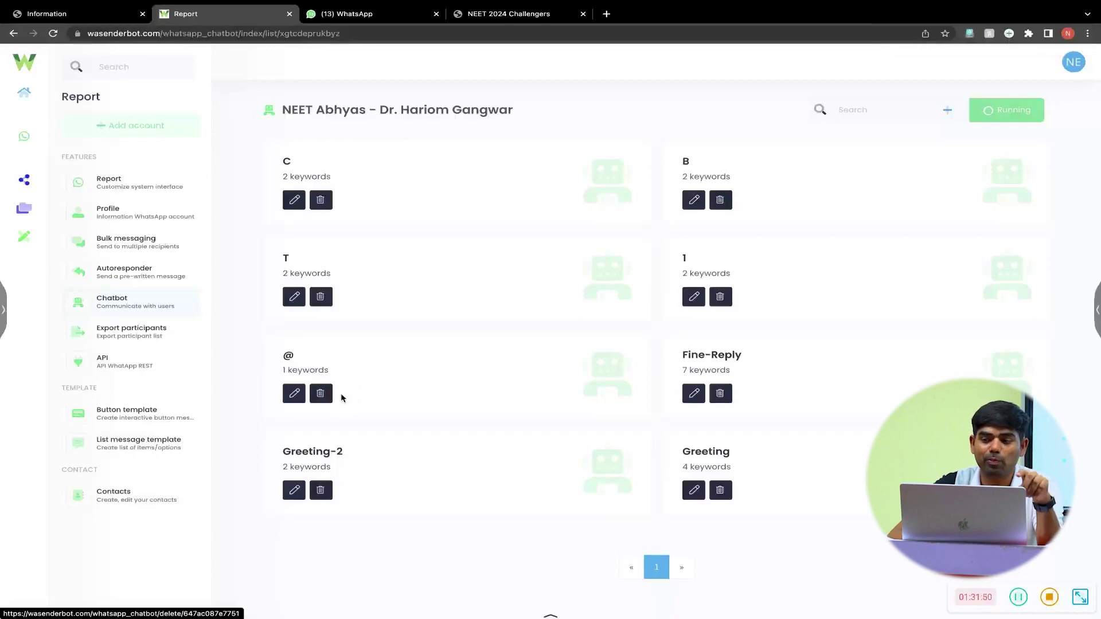
# - Create a new item named 2 with keywords 2 and send 2
pyautogui.click(951, 112)
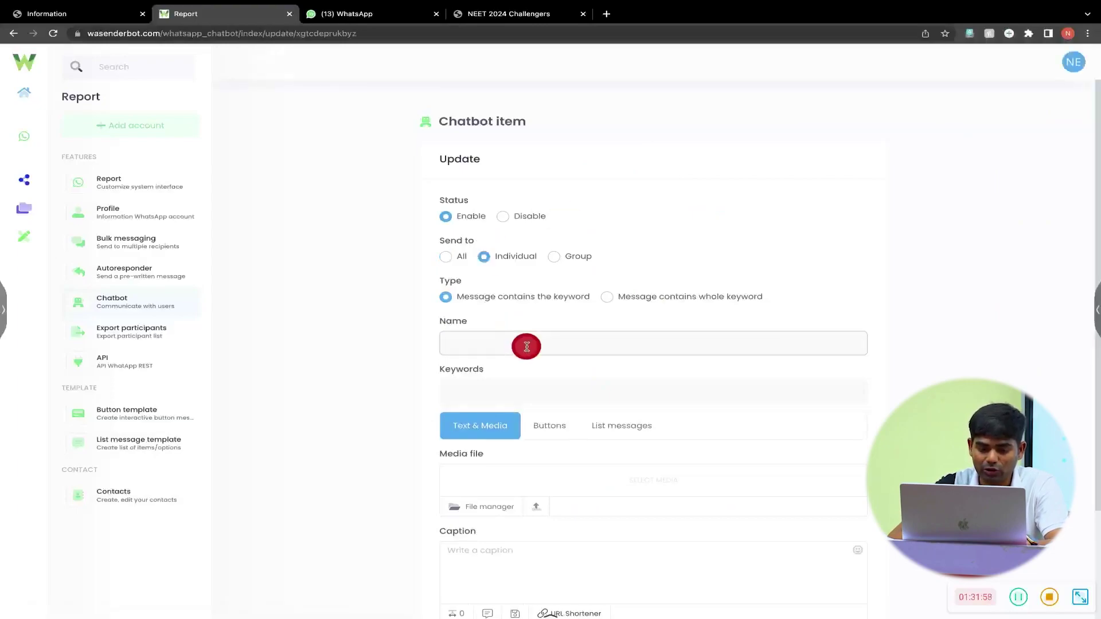
pyautogui.write('2')
pyautogui.click(501, 394)
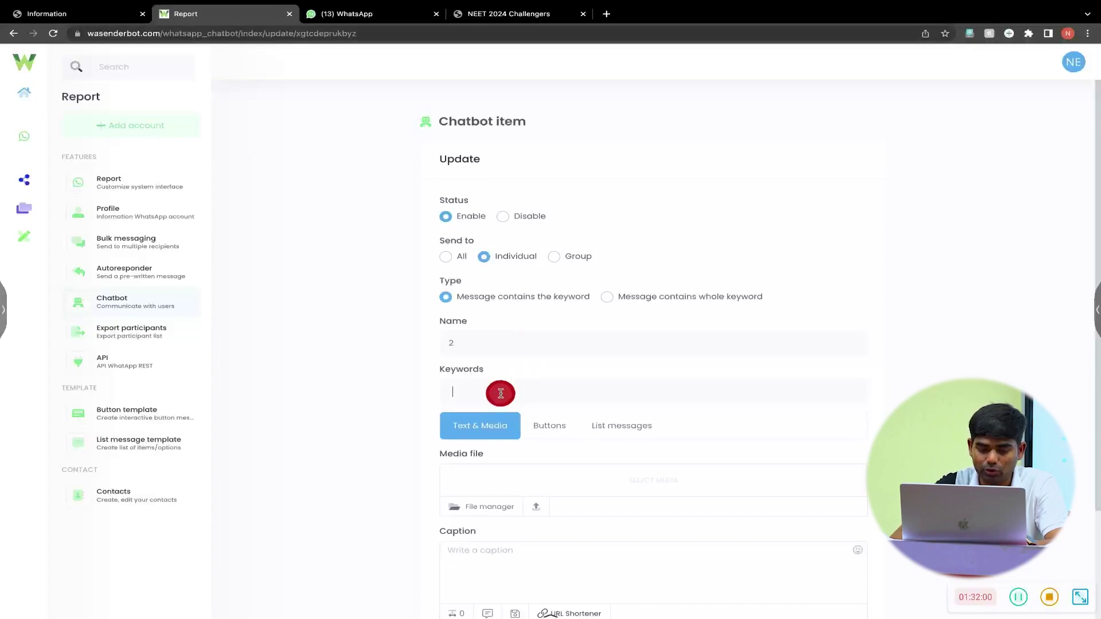
pyautogui.write('2')
pyautogui.press('Return')
pyautogui.write('send.')
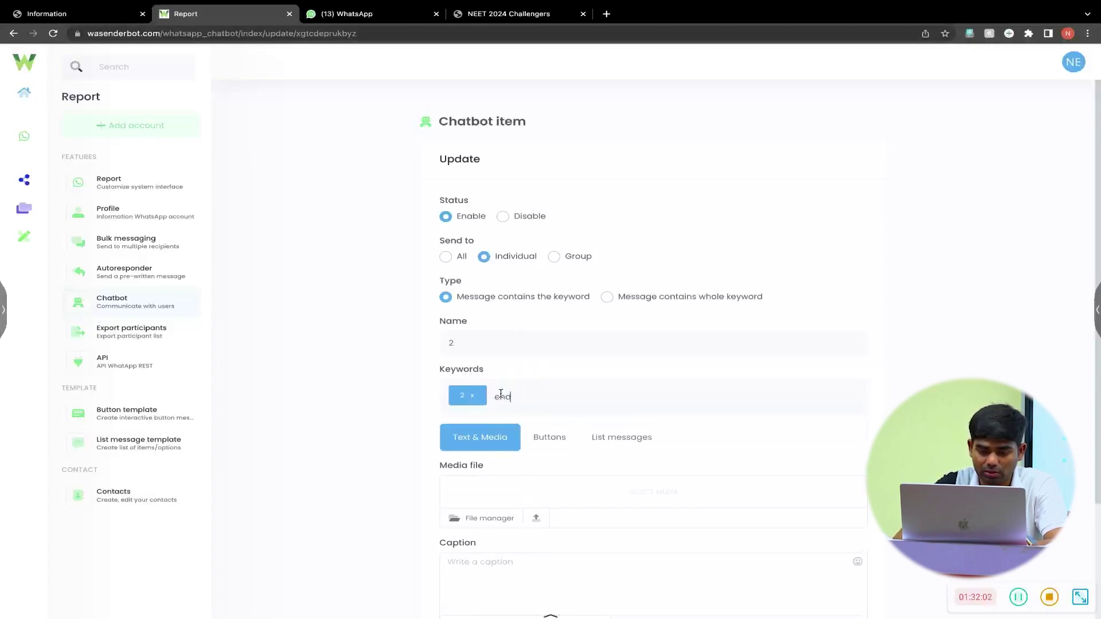
pyautogui.write(' 2')
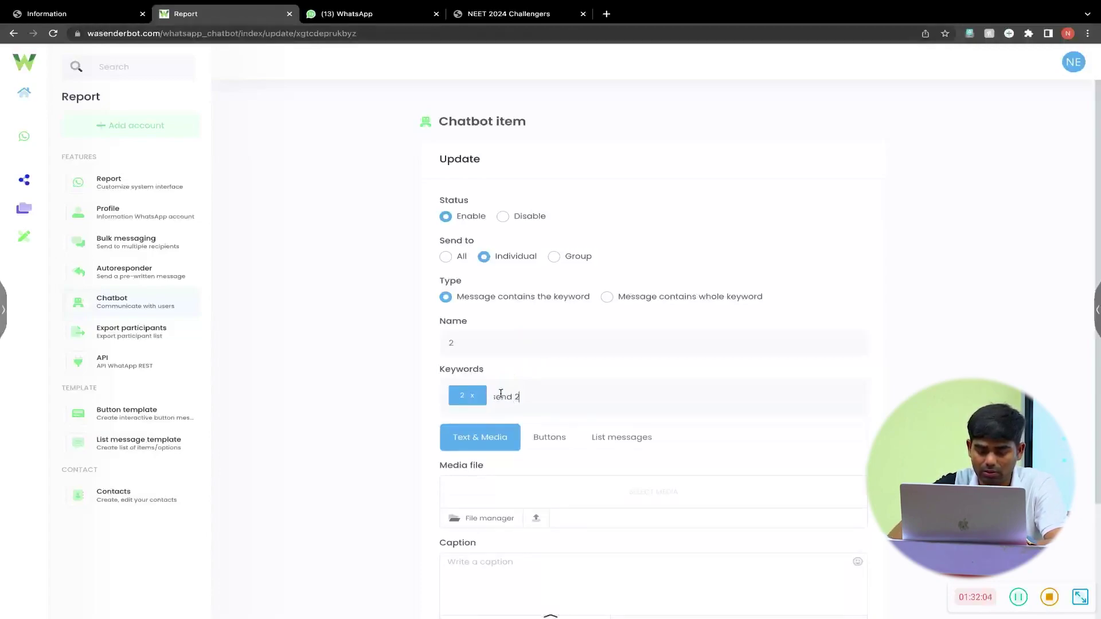
pyautogui.press('Return')
# - Caption item 2 asking users to call a phone number 10AM–6PM, set whole-keyword matching, and save
pyautogui.click(441, 526)
pyautogui.scroll(-3, 448, 516)
pyautogui.click(514, 419)
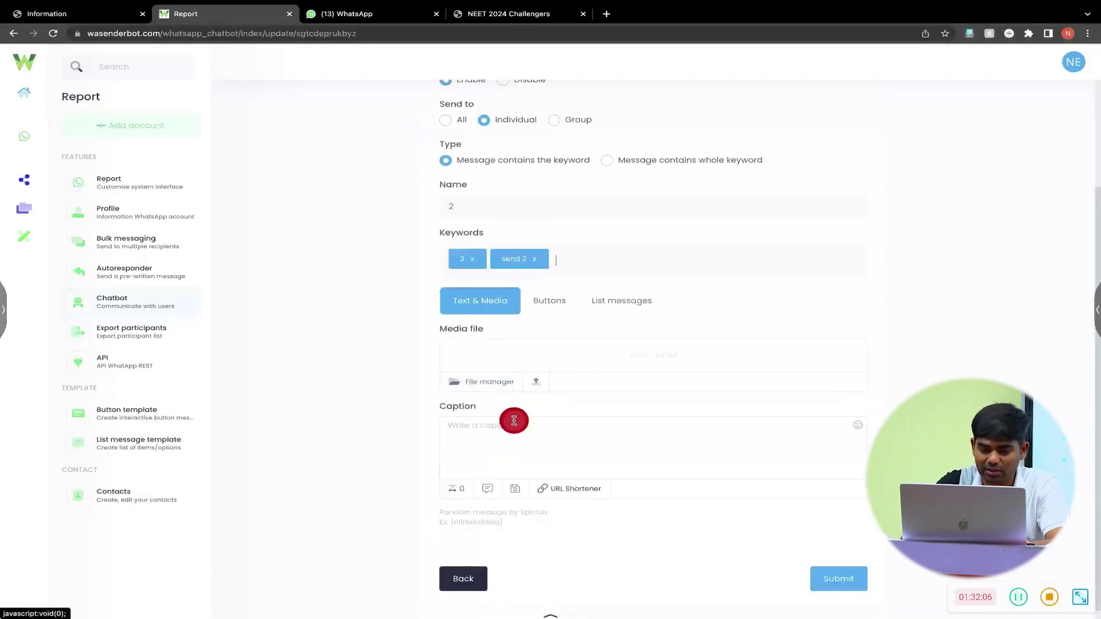
pyautogui.write('Please call')
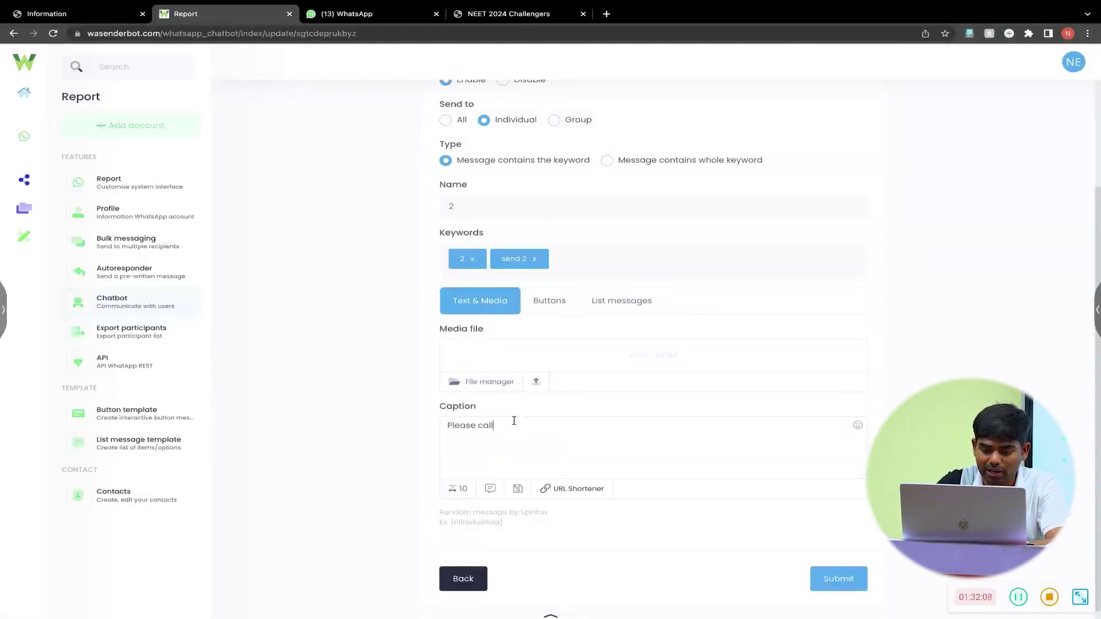
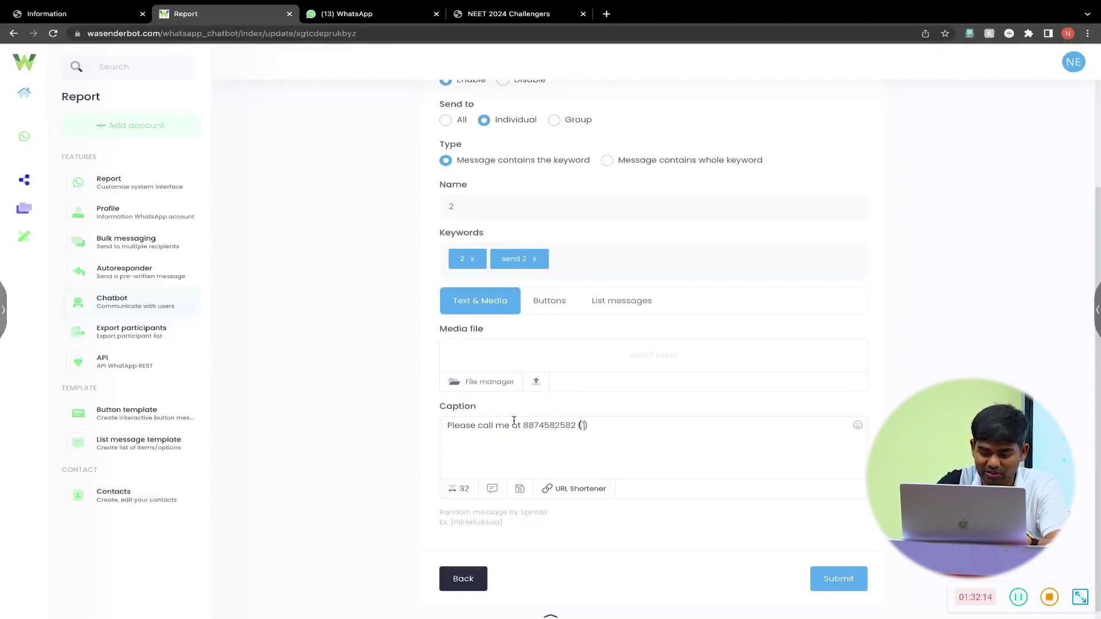
pyautogui.write(' 0A')
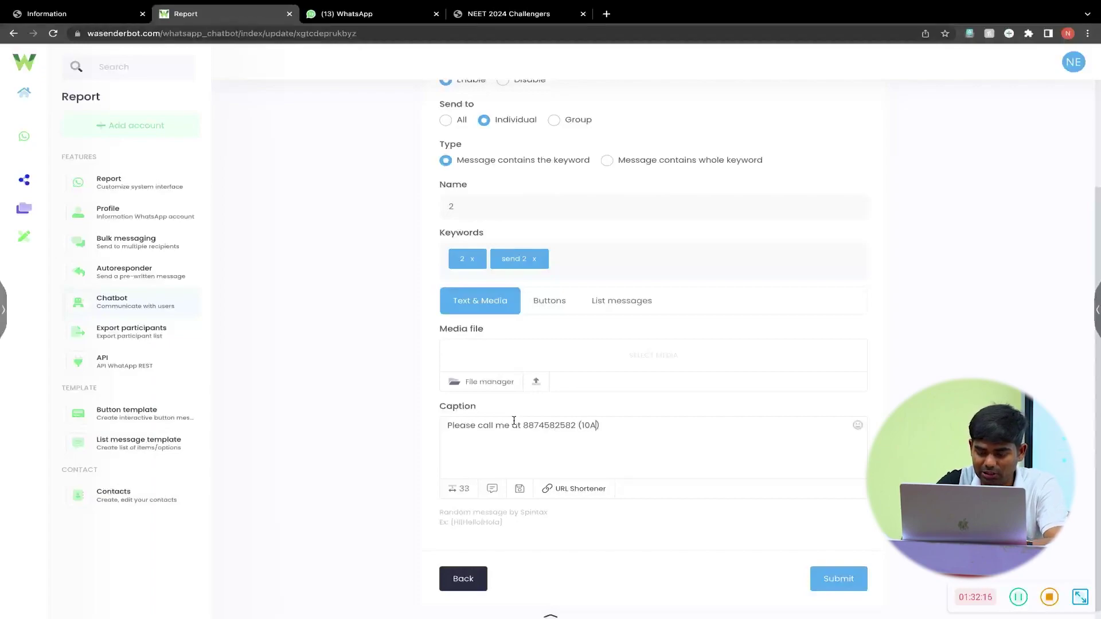
pyautogui.write('M-6PM')
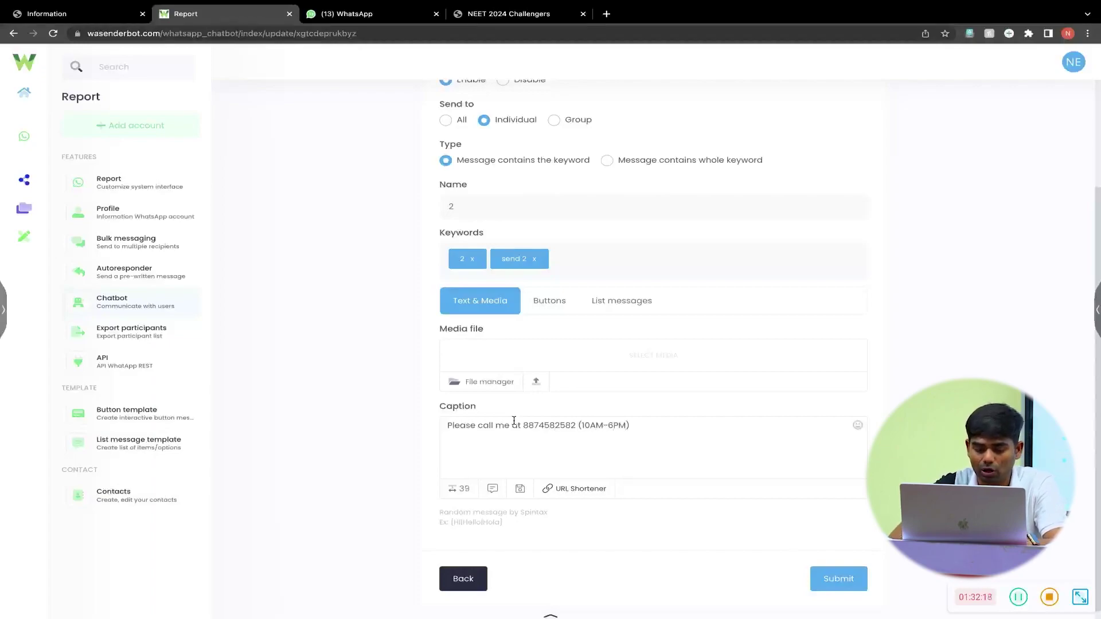
pyautogui.hotkey('ctrl', 'a')
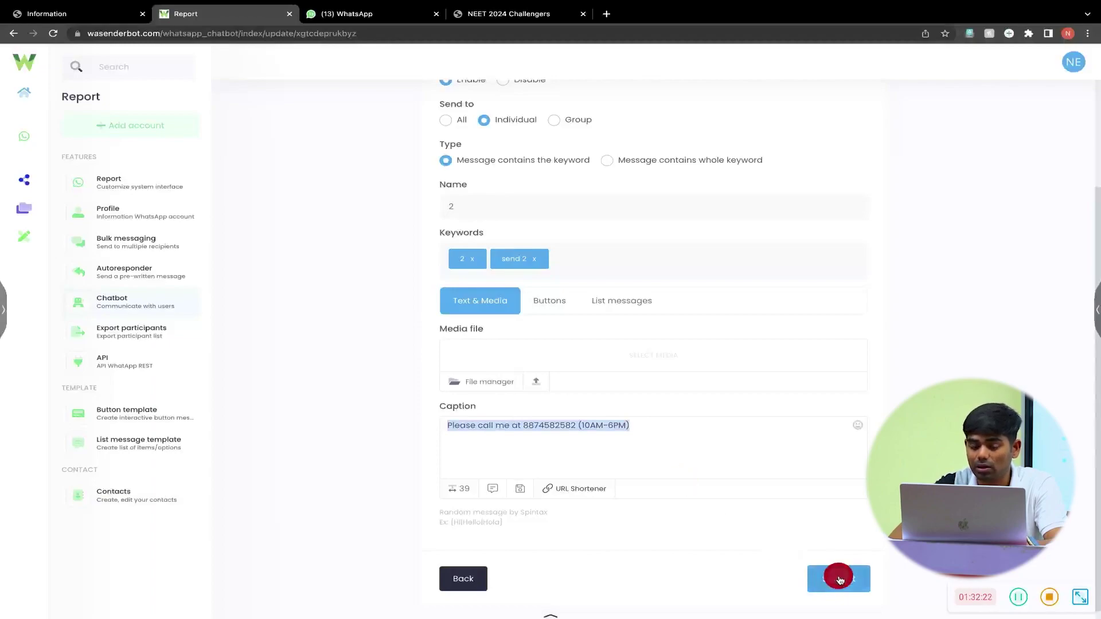
pyautogui.click(641, 163)
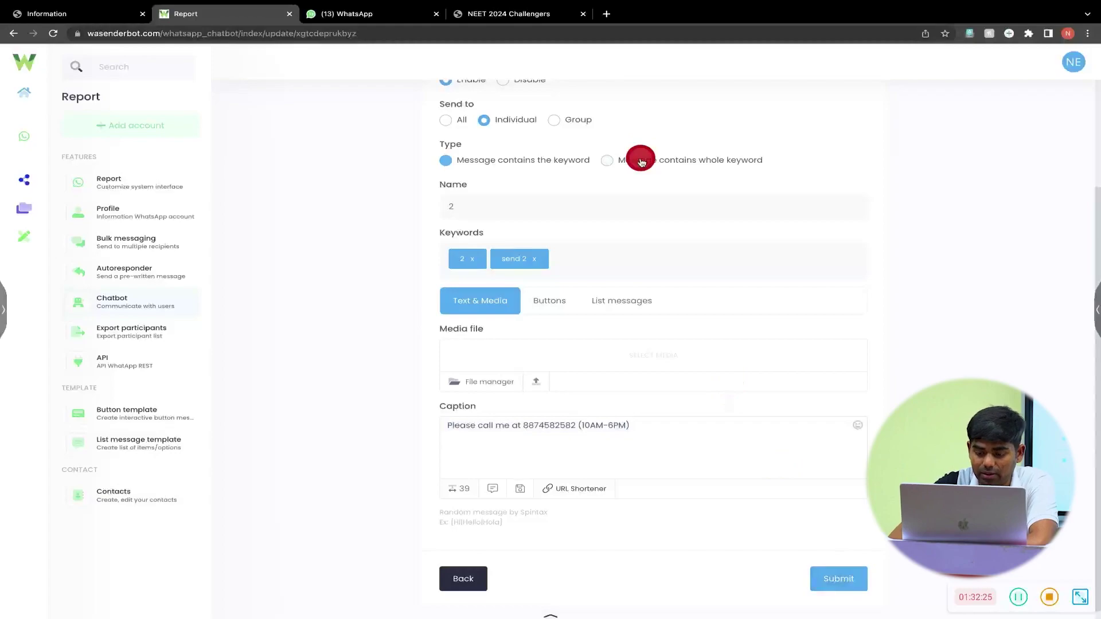
pyautogui.click(834, 580)
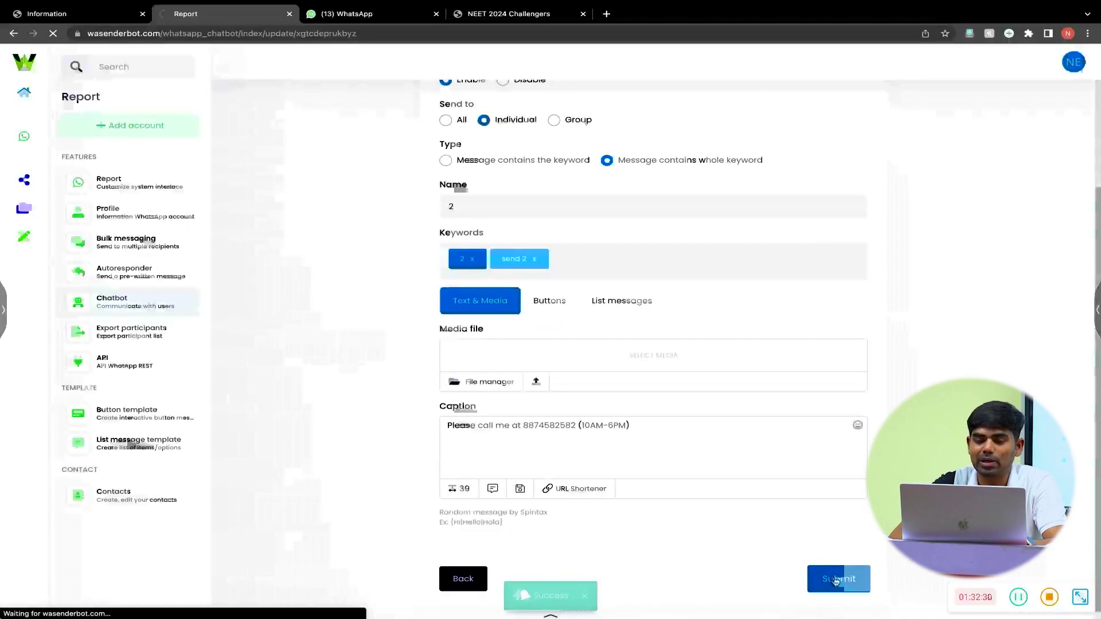
# - Reopen item 2, rename it '2 & 3' with added keywords 3 and send 3, and save
pyautogui.click(952, 114)
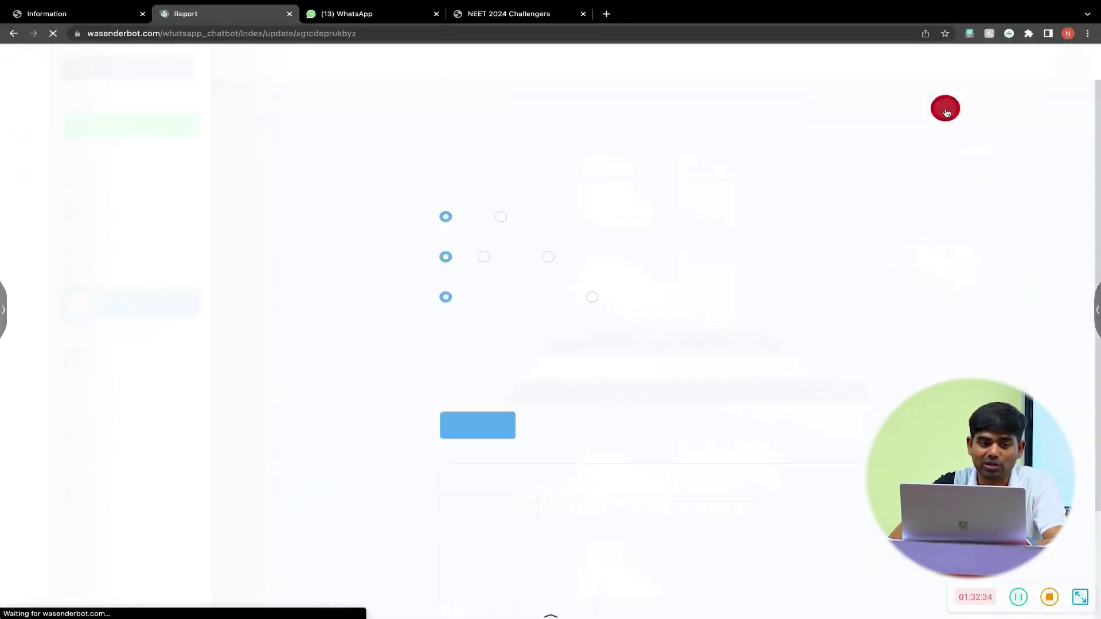
pyautogui.click(10, 39)
pyautogui.click(517, 344)
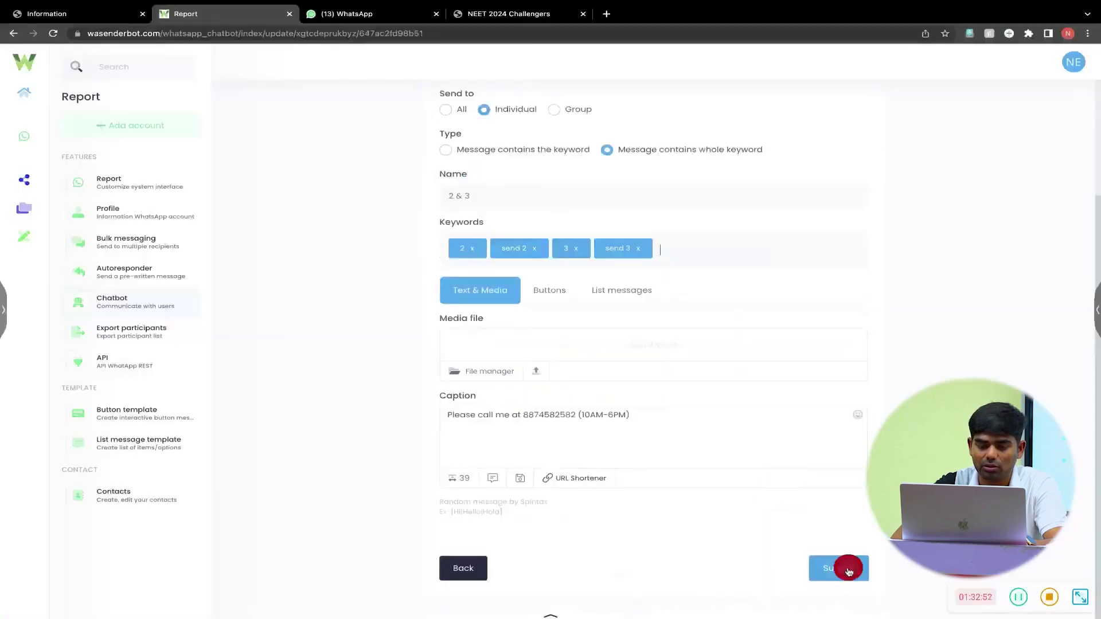
pyautogui.click(848, 571)
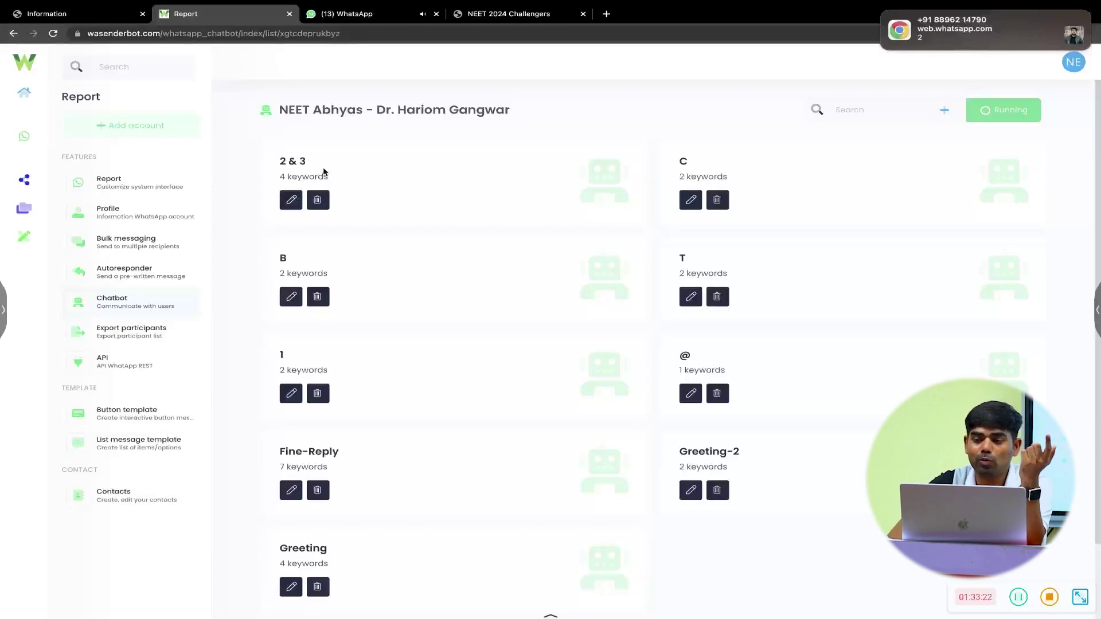
# - Create an individual-chat reply item named Thanks with the keyword thank
pyautogui.click(946, 111)
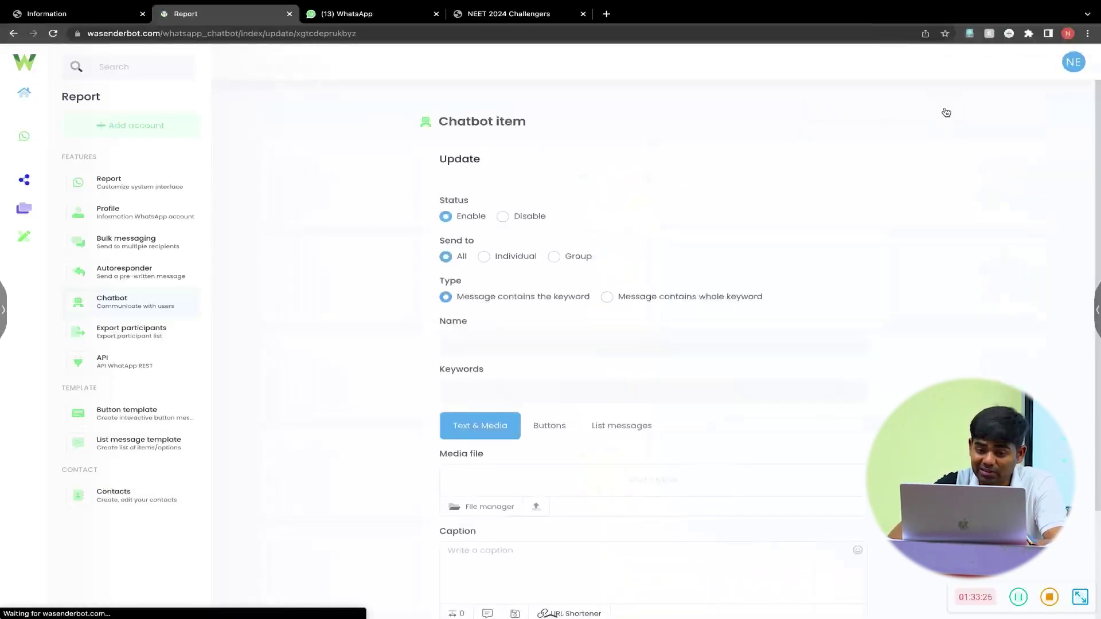
pyautogui.click(510, 258)
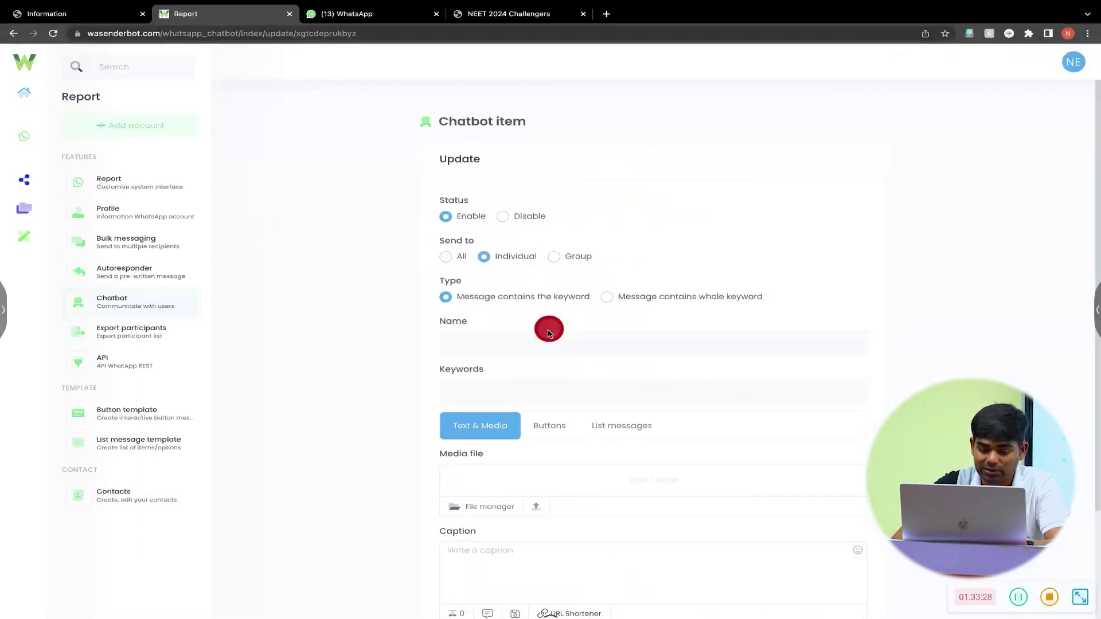
pyautogui.click(527, 343)
pyautogui.write('Thanks')
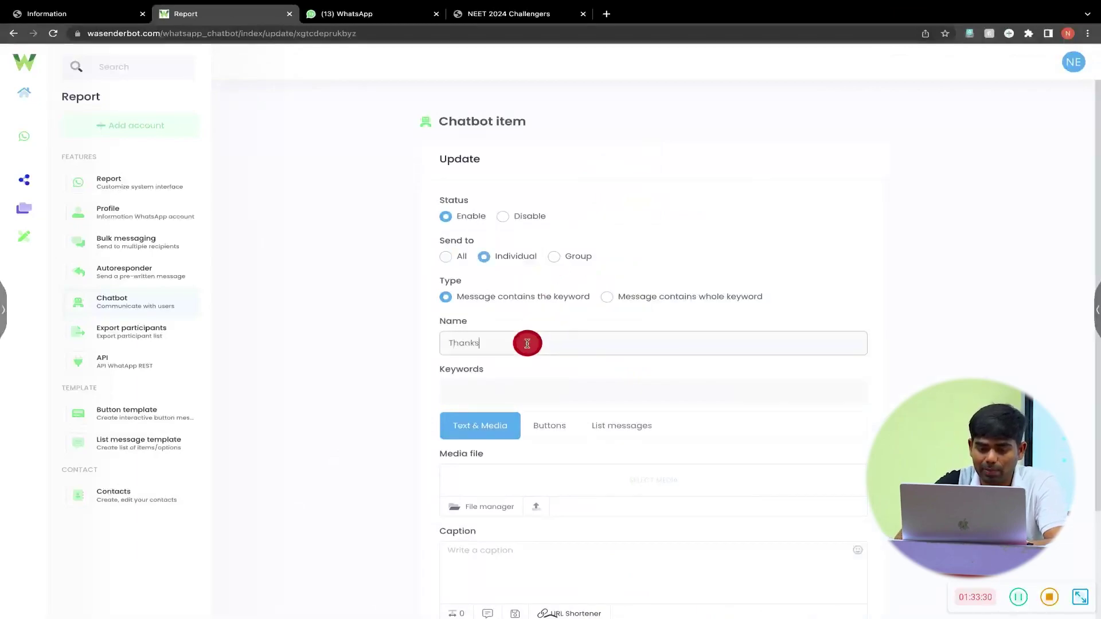
pyautogui.click(497, 398)
pyautogui.write('thank')
pyautogui.press('Return')
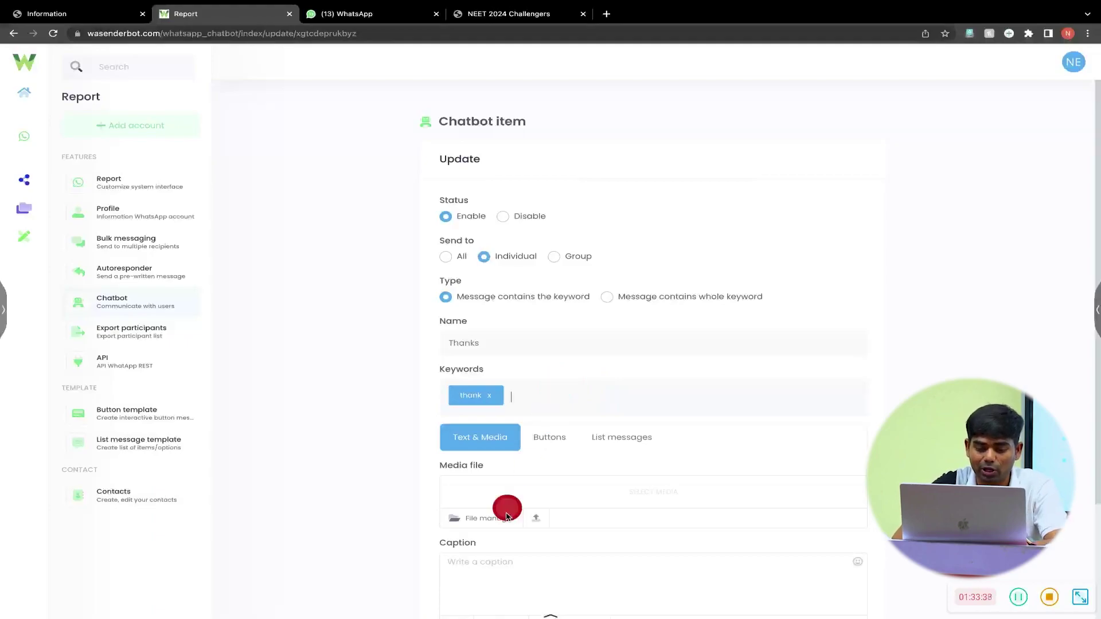
# - Type the caption 'Please share Your Rewier on NEET Abhyas APP-'
pyautogui.scroll(-3, 512, 545)
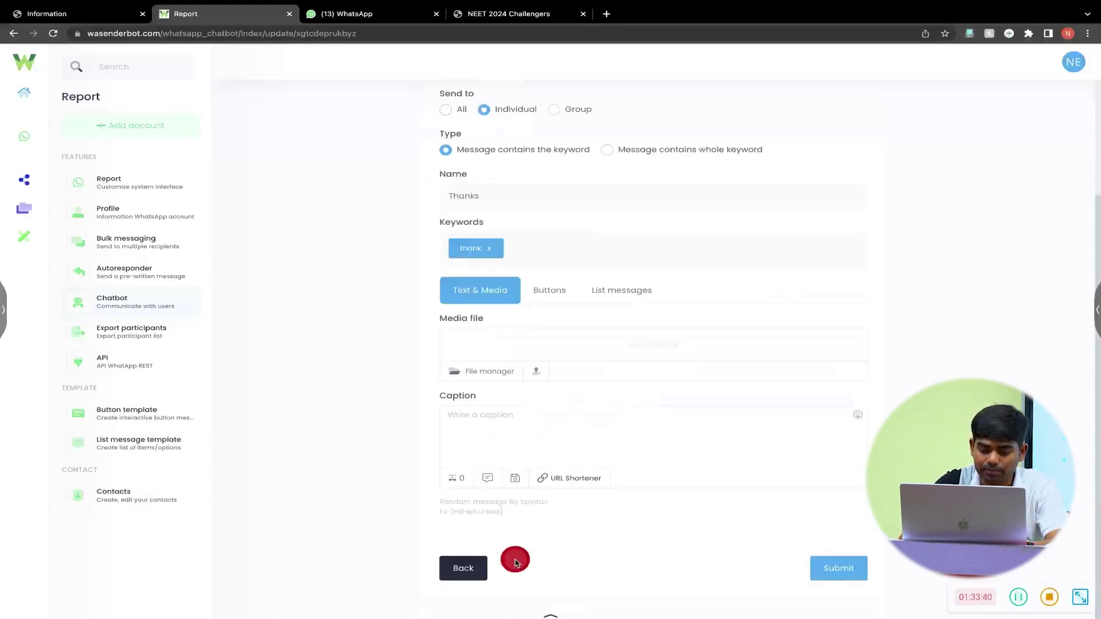
pyautogui.click(536, 481)
pyautogui.write('Please ')
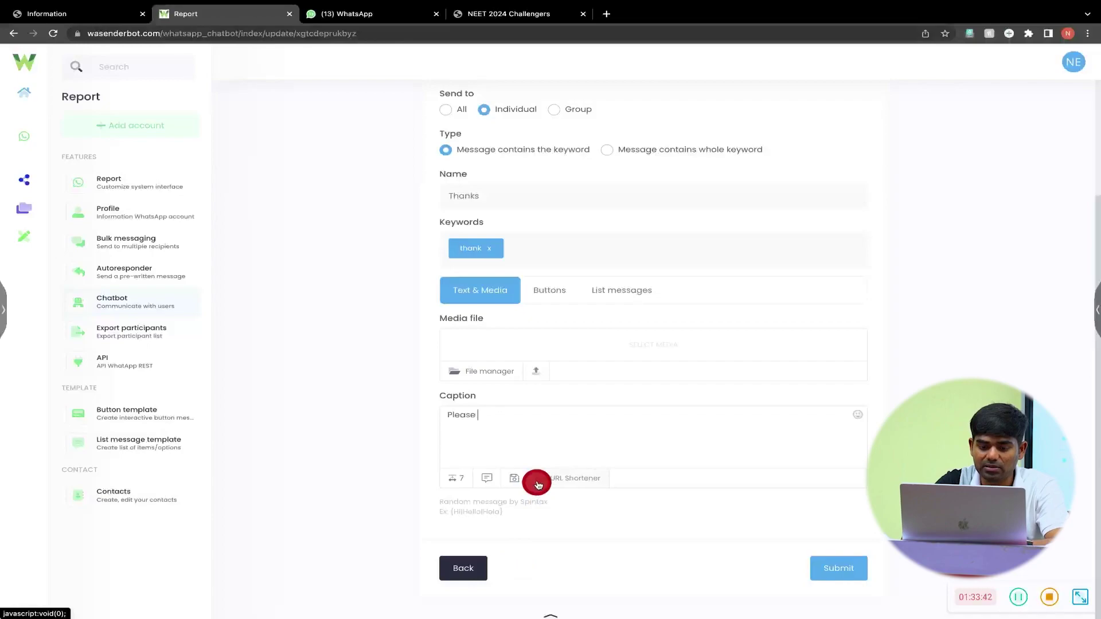
pyautogui.write('share')
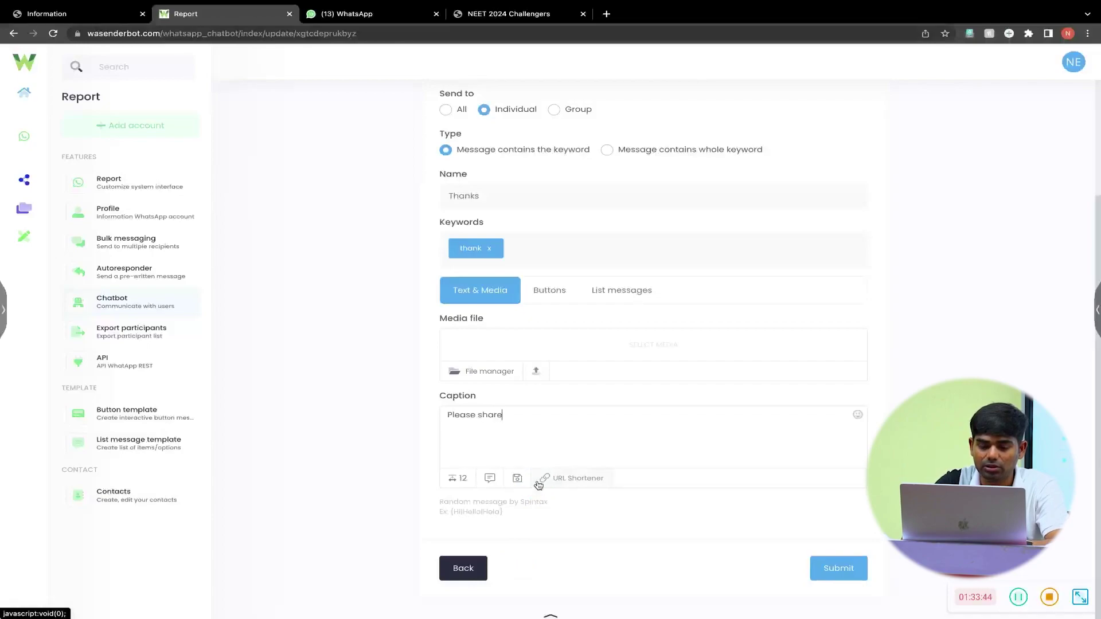
pyautogui.write(' Your ')
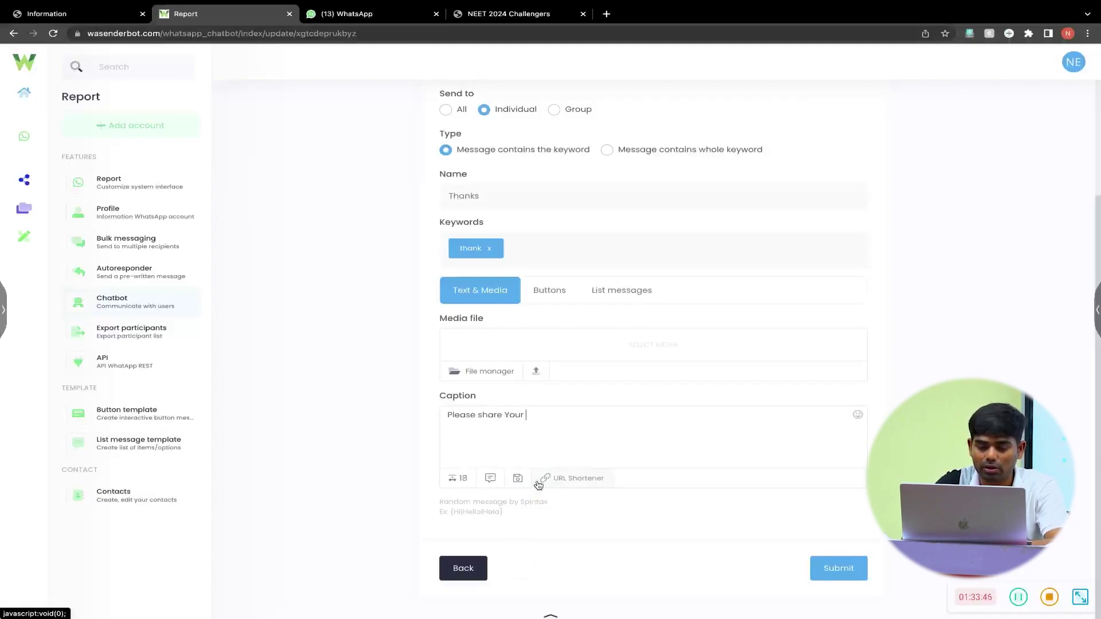
pyautogui.write('rating')
pyautogui.press('BackSpace')
pyautogui.press('BackSpace')
pyautogui.press('BackSpace')
pyautogui.press('BackSpace')
pyautogui.press('BackSpace')
pyautogui.write('ewier on')
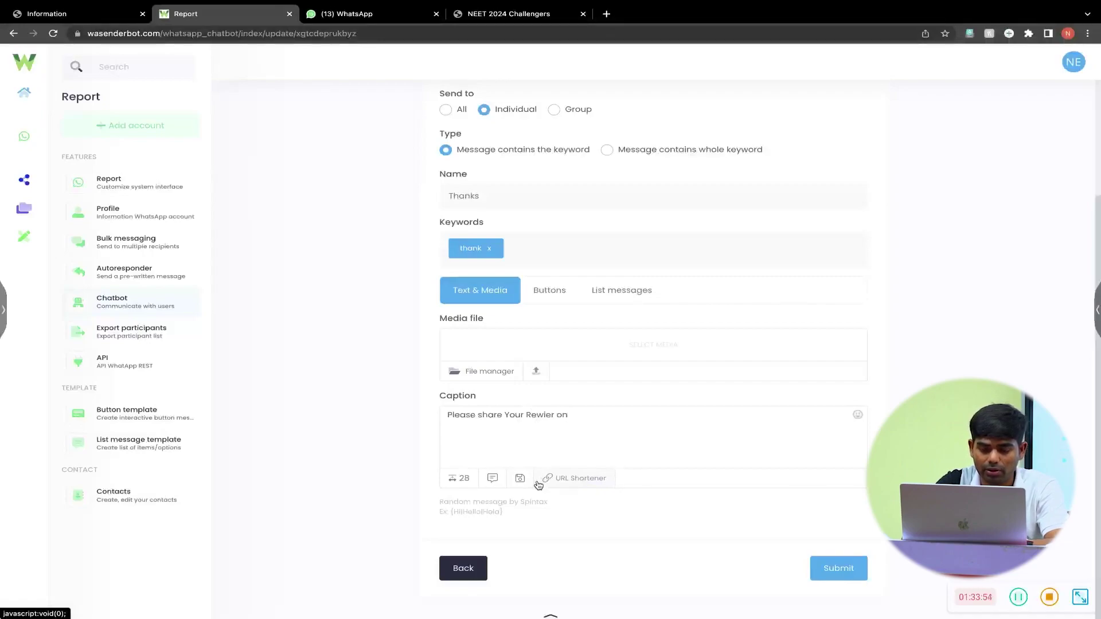
pyautogui.write(' NEET Ab')
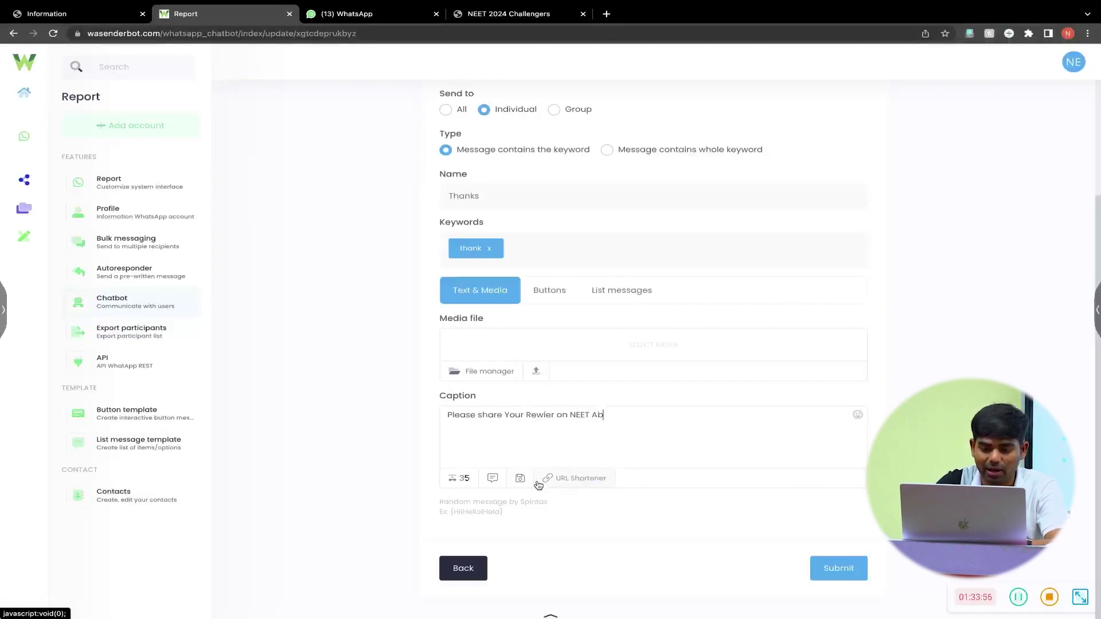
pyautogui.write('hyas APP-')
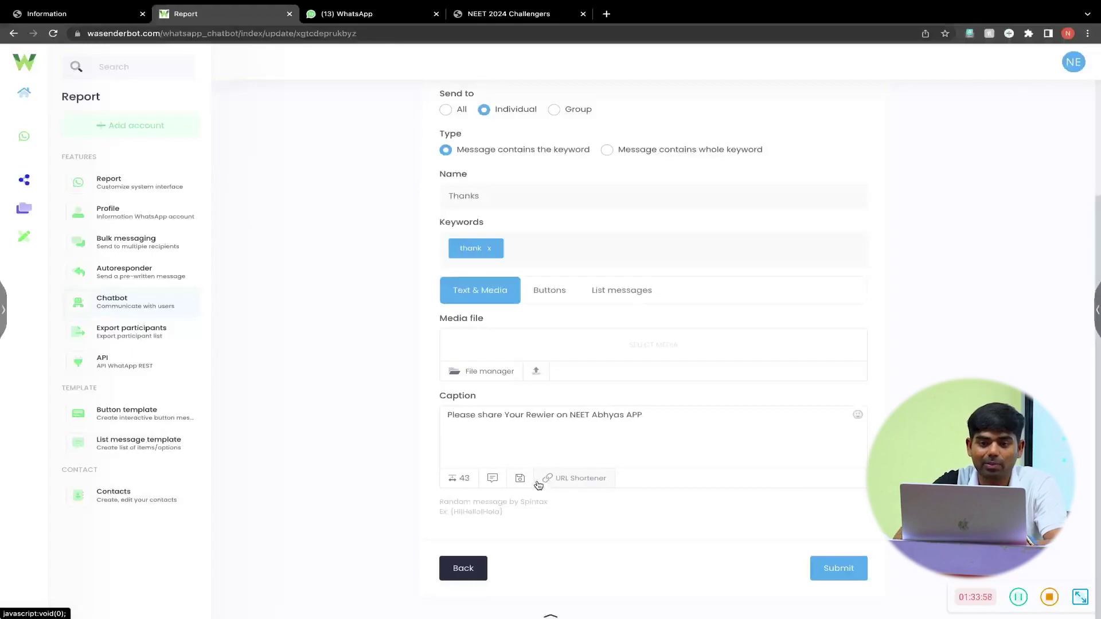
pyautogui.click(606, 14)
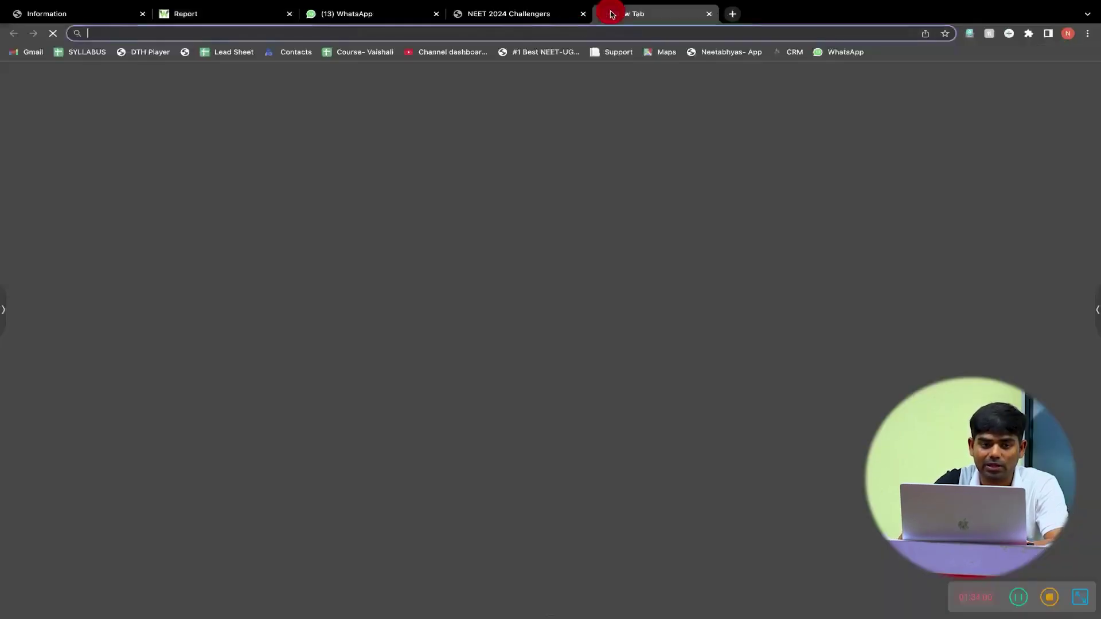
# - Search Google for the neet abhyas app and open its Play Store result
pyautogui.write('neet abh')
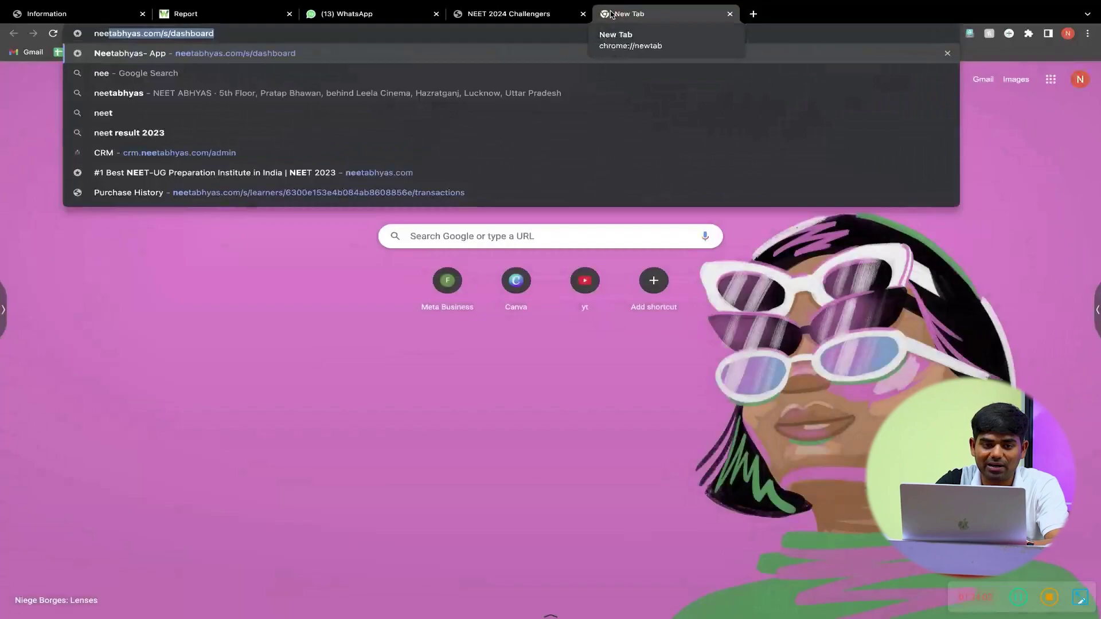
pyautogui.write('yas')
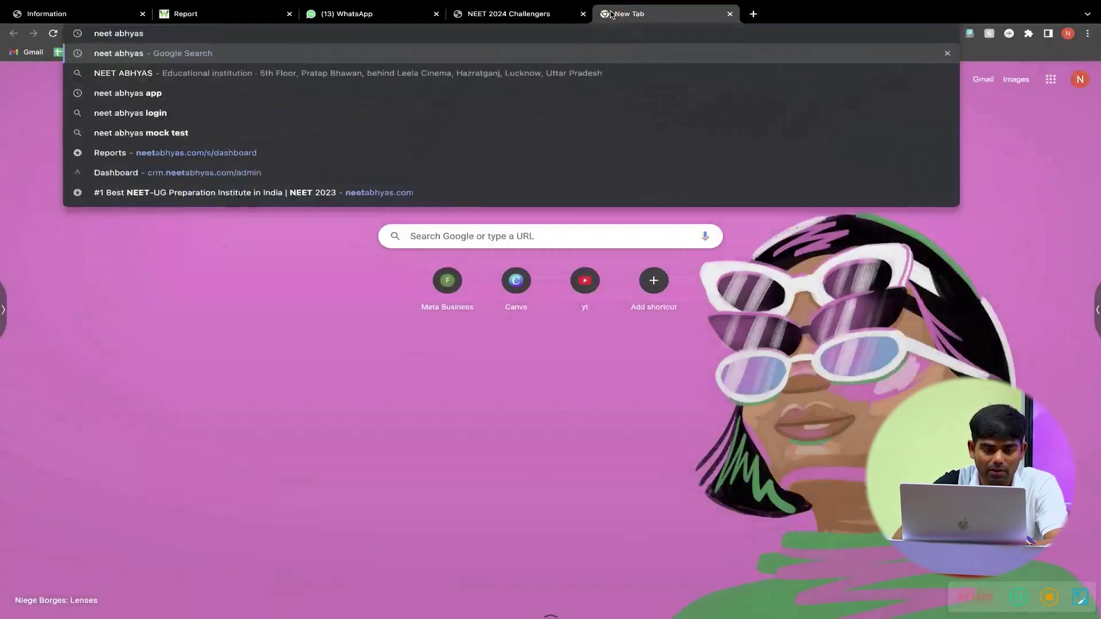
pyautogui.press('Return')
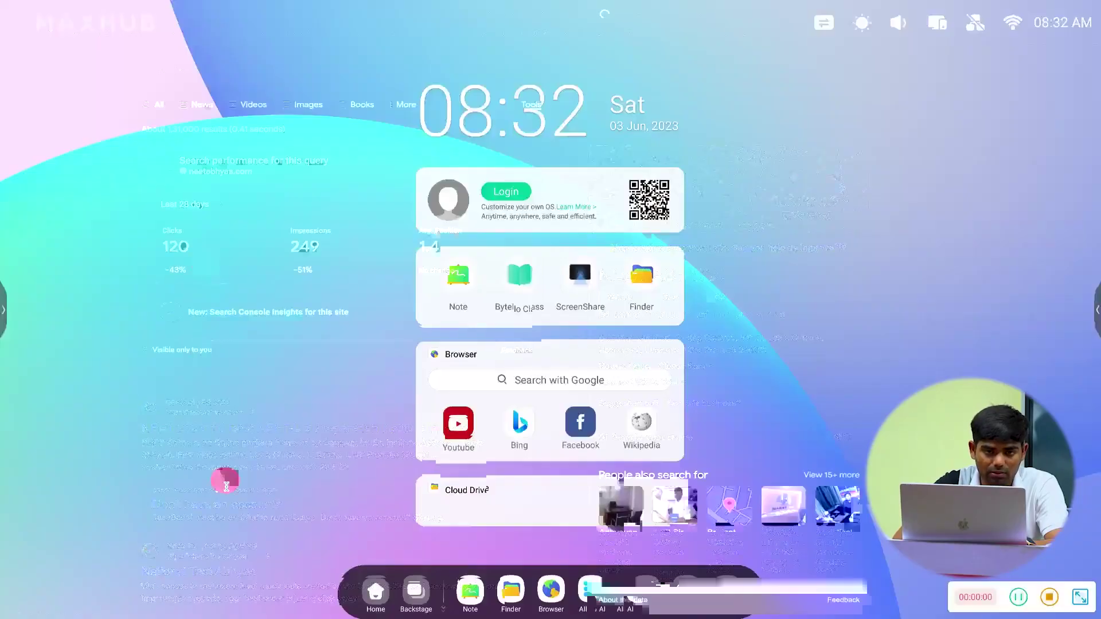
pyautogui.click(214, 76)
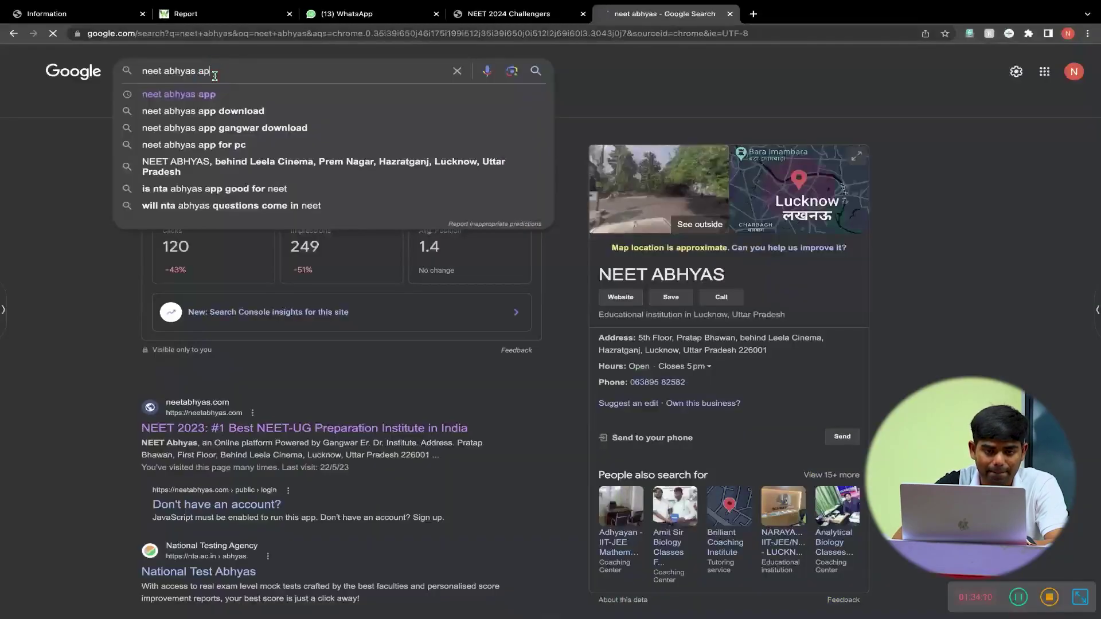
pyautogui.write('pp')
pyautogui.press('Return')
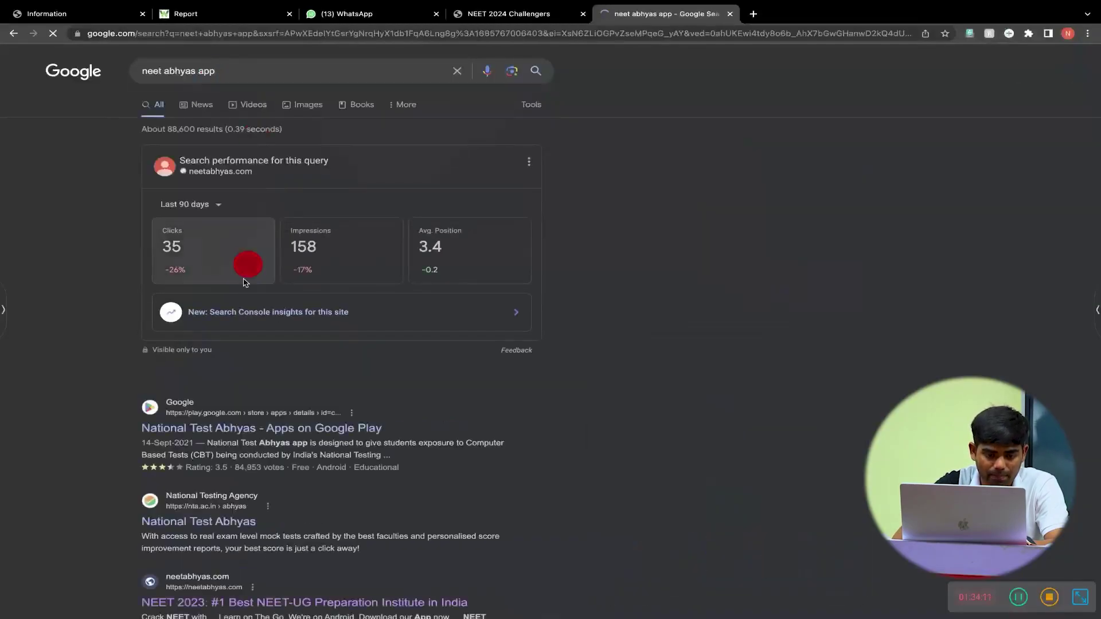
pyautogui.click(231, 437)
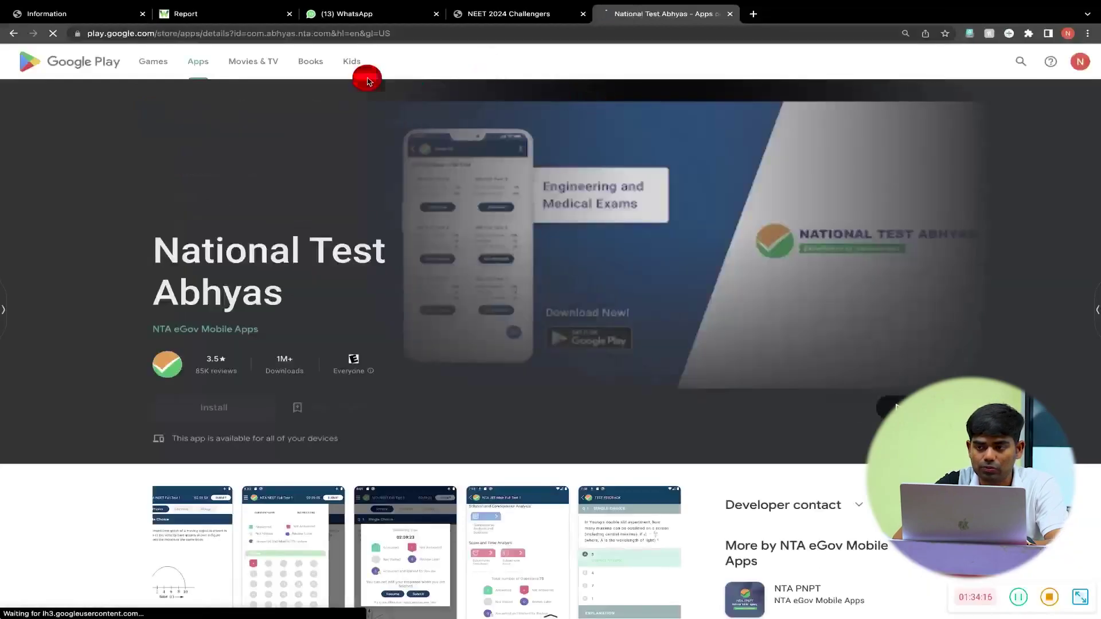
# - Search the Play Store for neet abhyas, open the NEET Abhyas listing and select its URL
pyautogui.click(1019, 62)
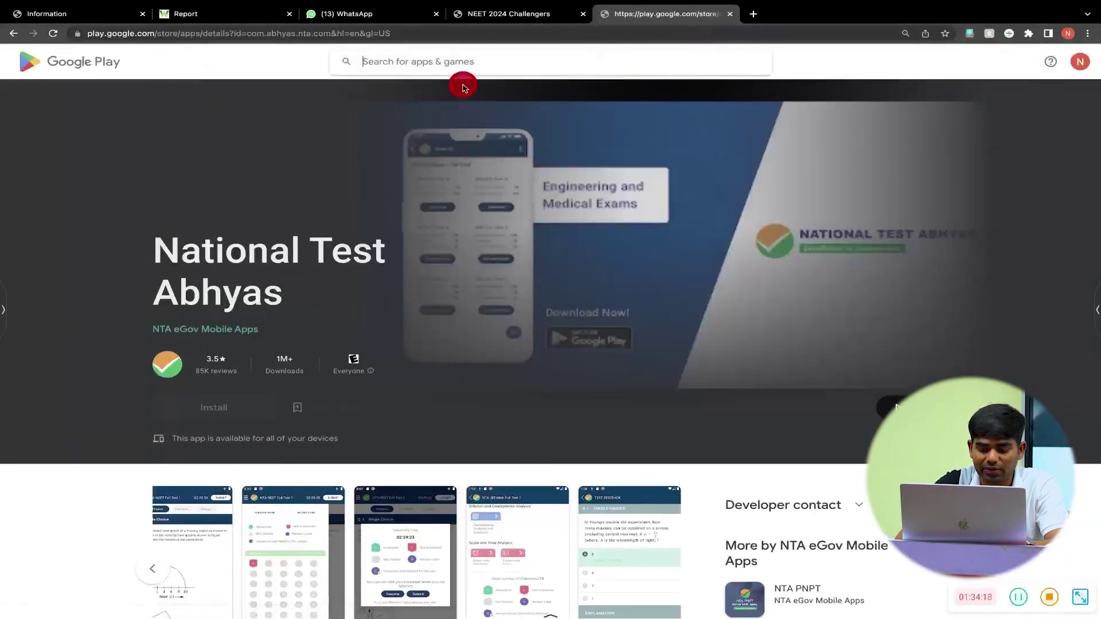
pyautogui.write('neet abhyas')
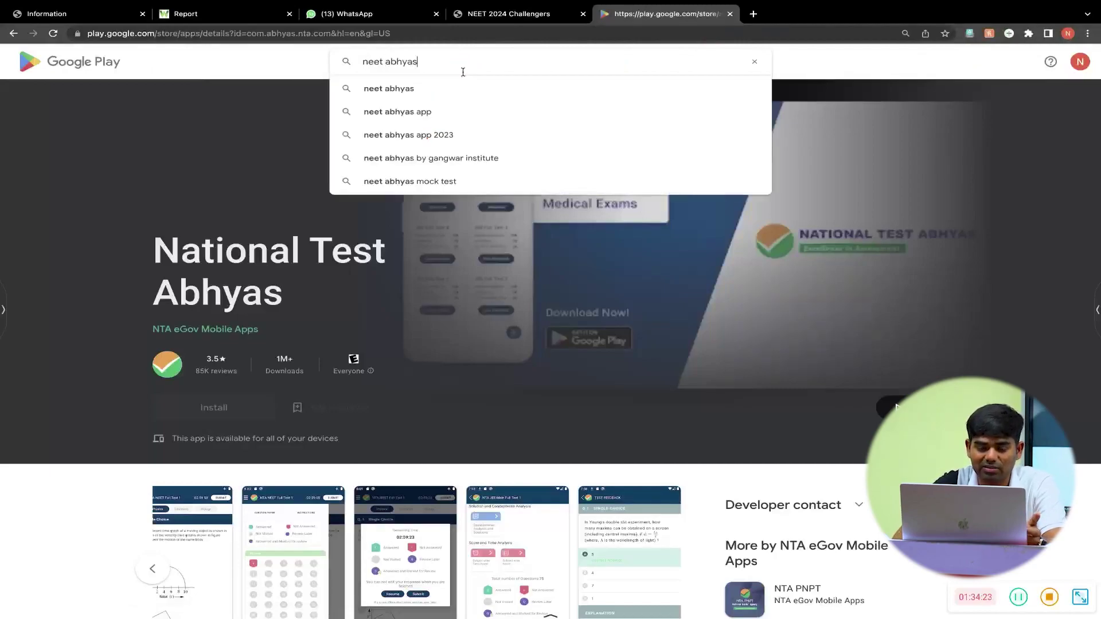
pyautogui.press('Return')
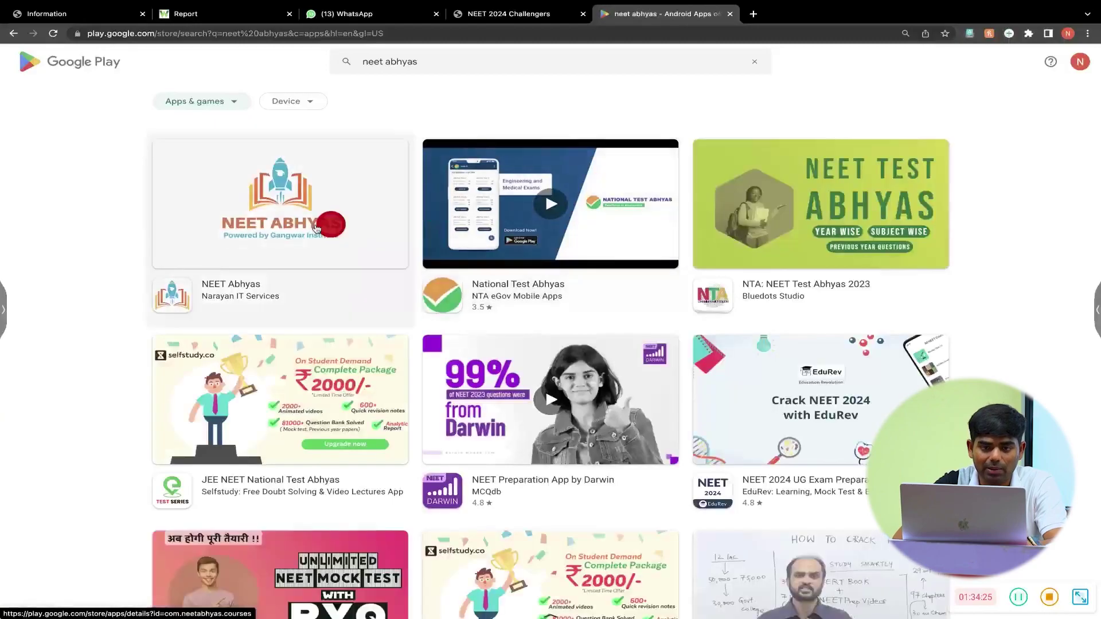
pyautogui.click(288, 217)
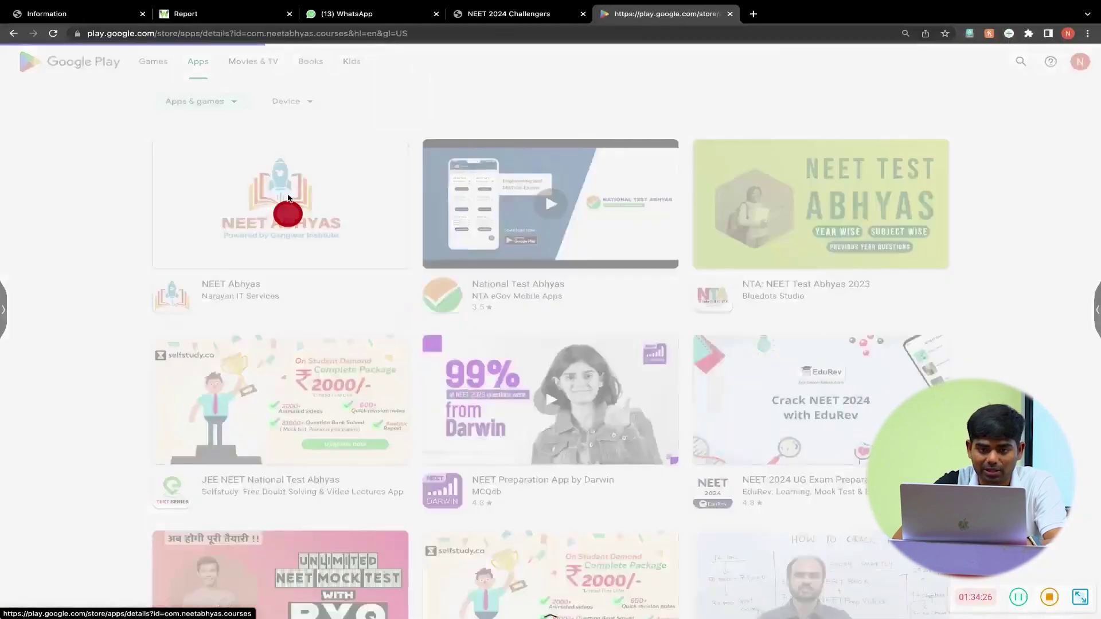
pyautogui.click(453, 37)
pyautogui.press('super+c')
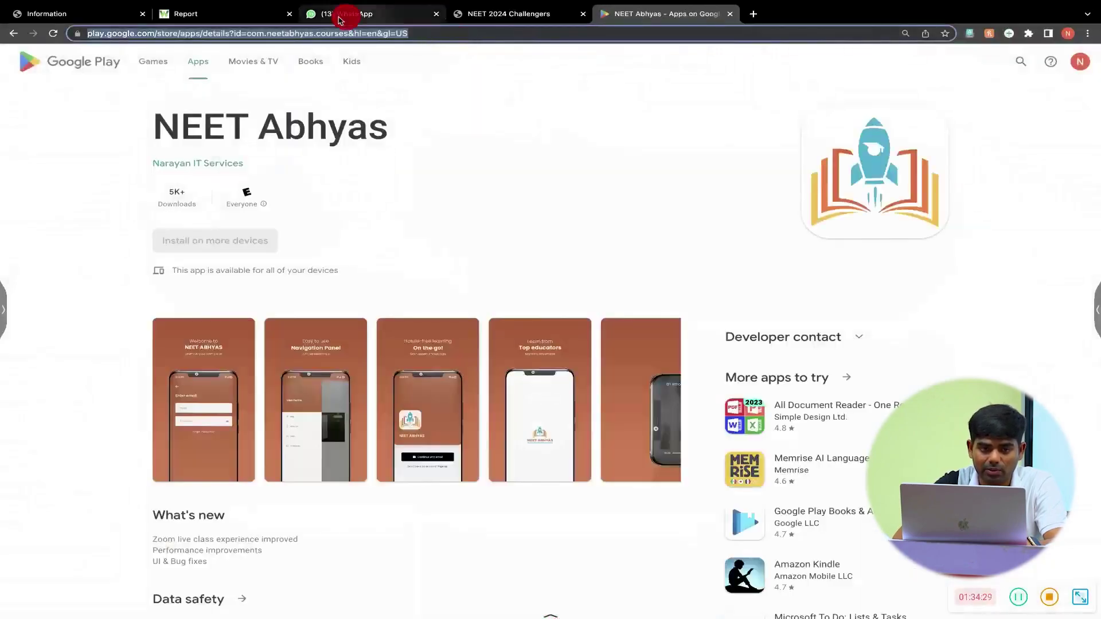
pyautogui.moveTo(216, 3)
pyautogui.click(206, 38)
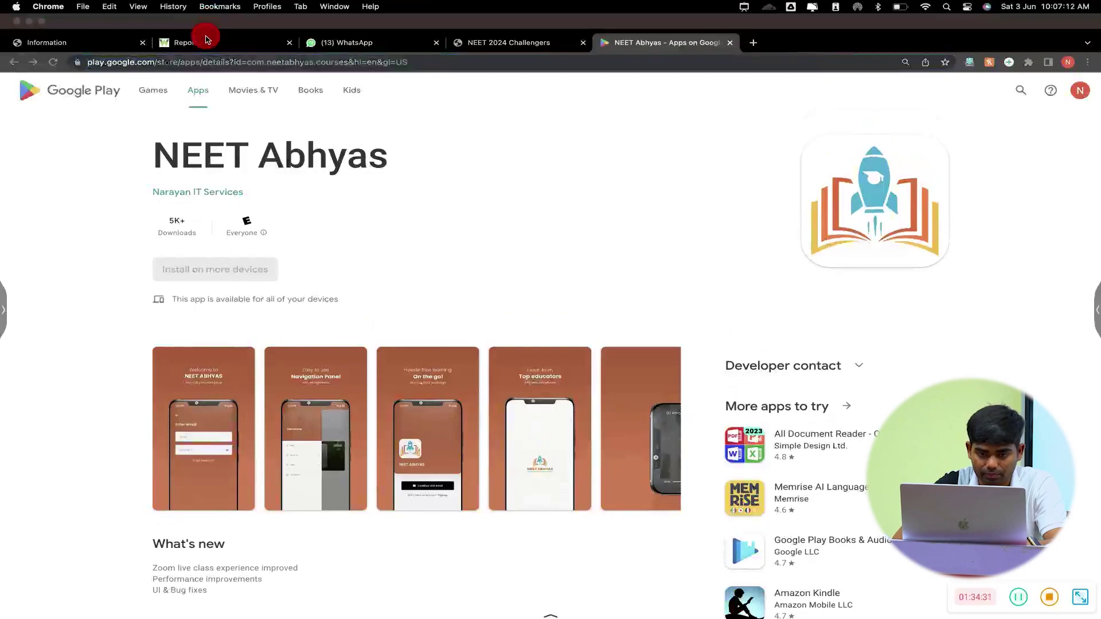
# - Paste the Play Store link at the caption end and insert a 🙏 emoji
pyautogui.click(679, 415)
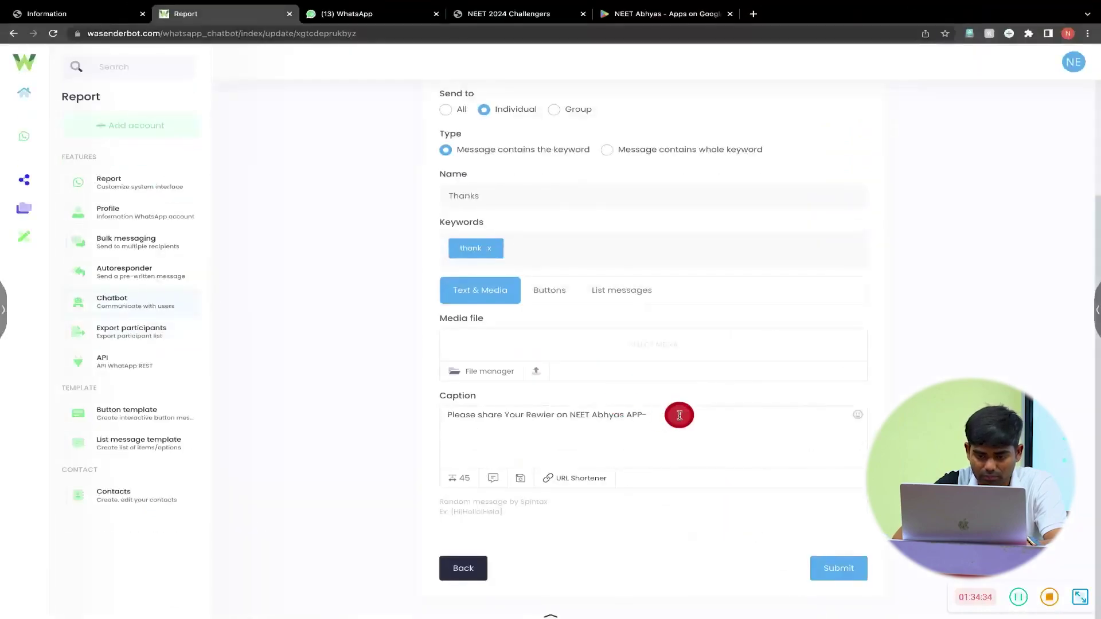
pyautogui.press('super+v')
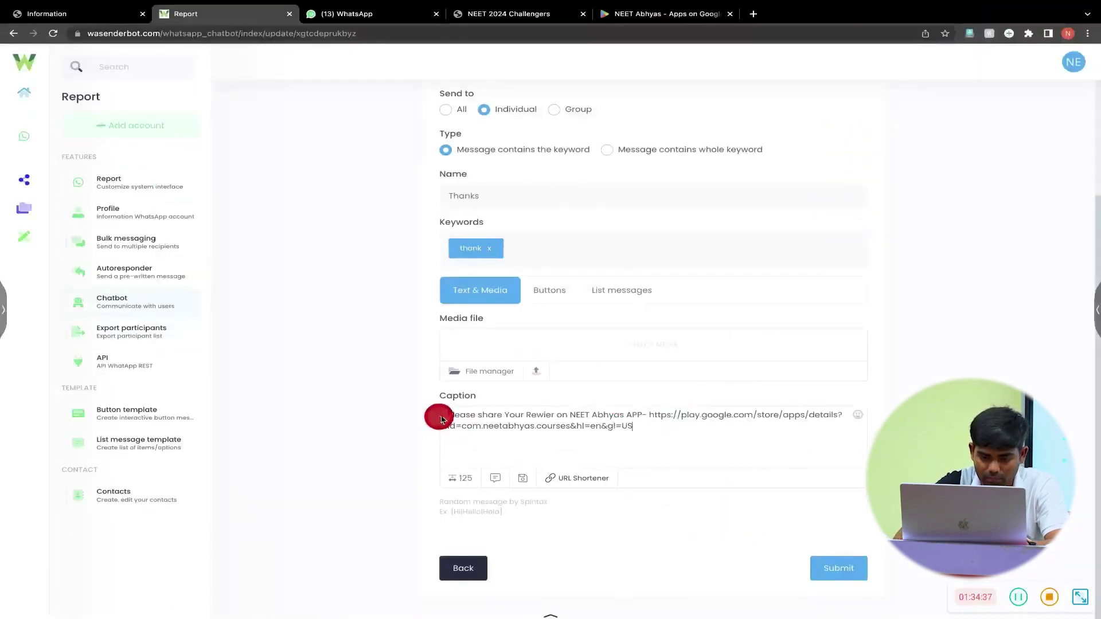
pyautogui.click(860, 416)
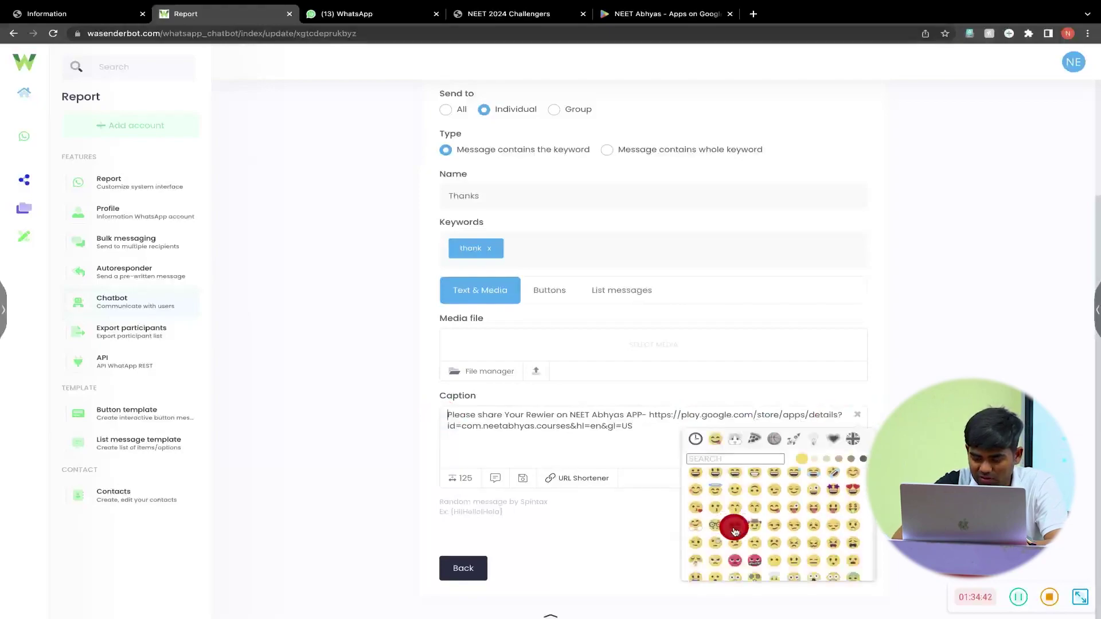
pyautogui.scroll(-10, 734, 532)
pyautogui.moveTo(735, 532)
pyautogui.mouseDown()
pyautogui.moveTo(769, 546)
pyautogui.moveTo(737, 550)
pyautogui.moveTo(722, 522)
pyautogui.mouseUp()
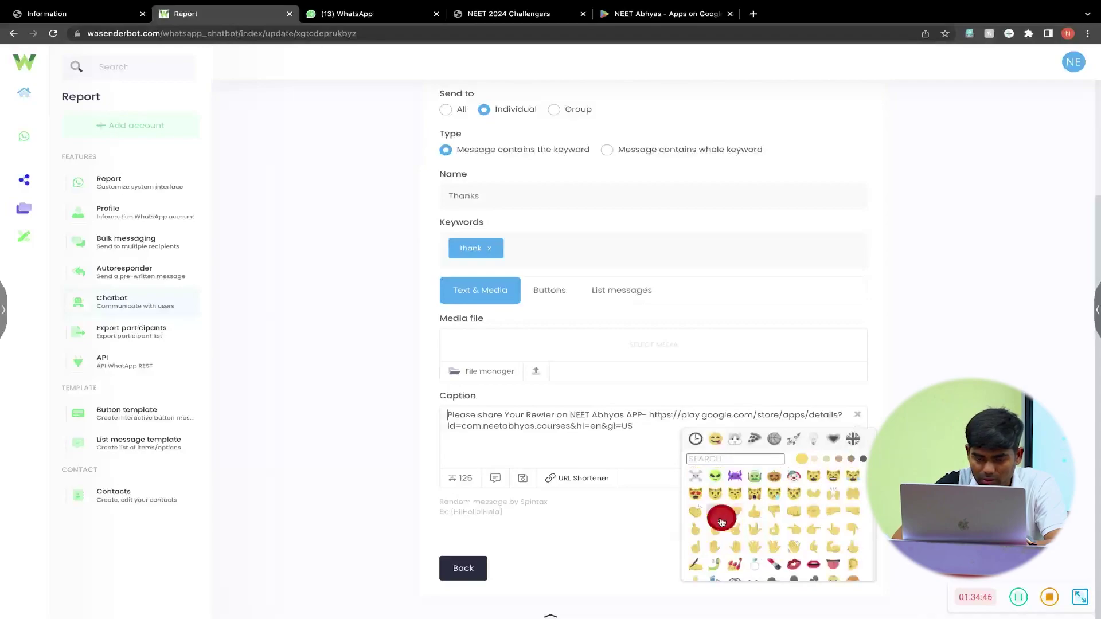
pyautogui.click(718, 515)
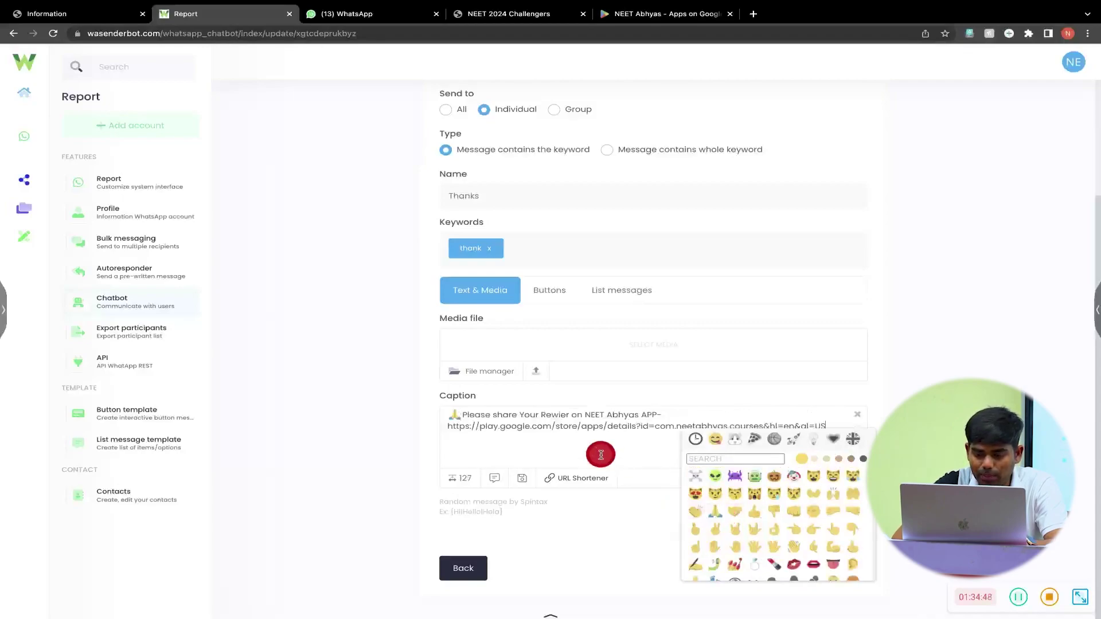
pyautogui.click(858, 419)
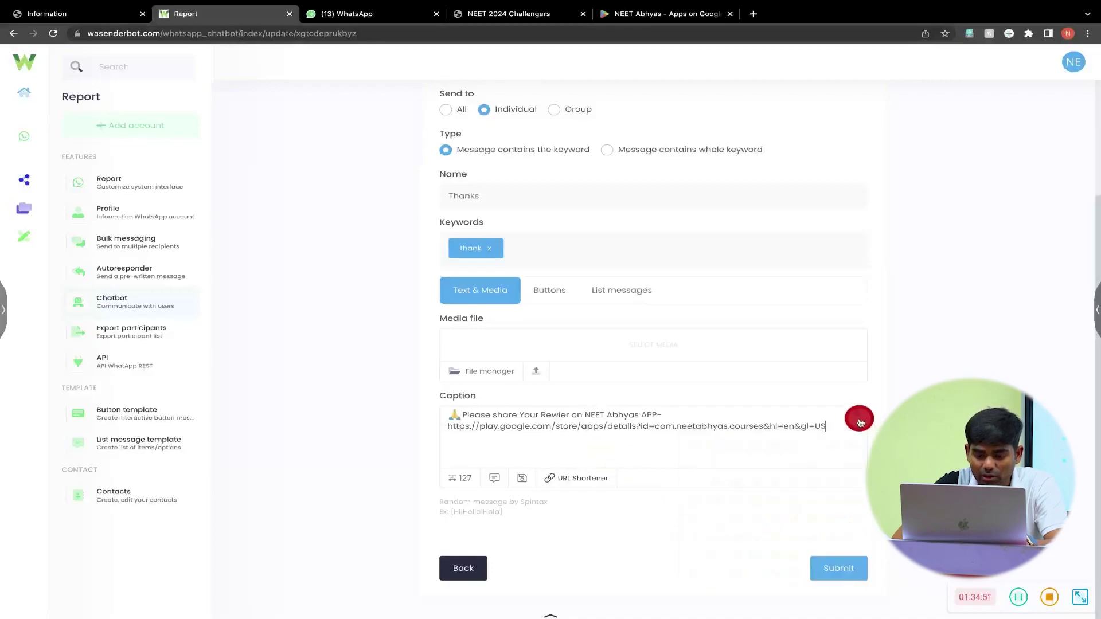
# - Correct 'Rewier' to 'Review' and save the Thanks reply
pyautogui.doubleClick(558, 415)
pyautogui.write('Review')
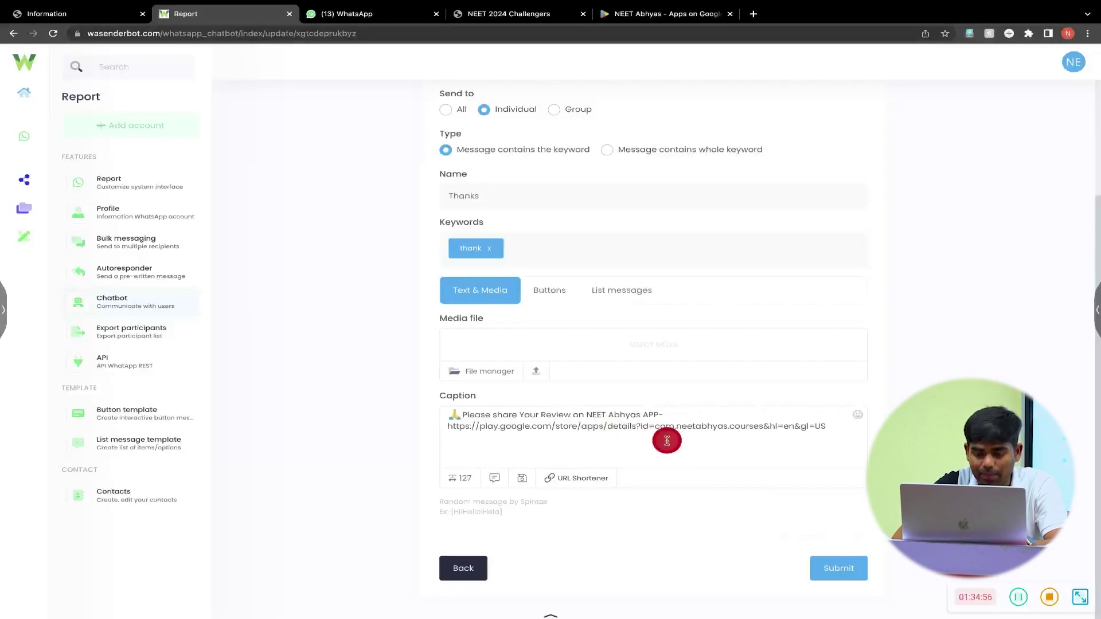
pyautogui.click(842, 573)
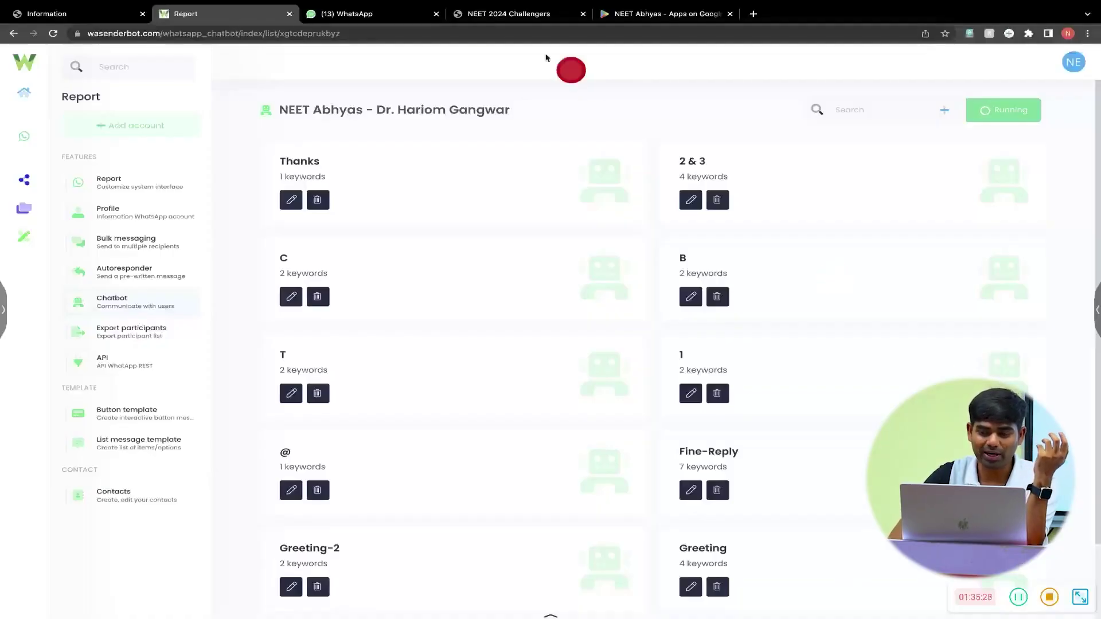
# - Create an individual-chat reply item named Ok with the keyword ok
pyautogui.click(967, 110)
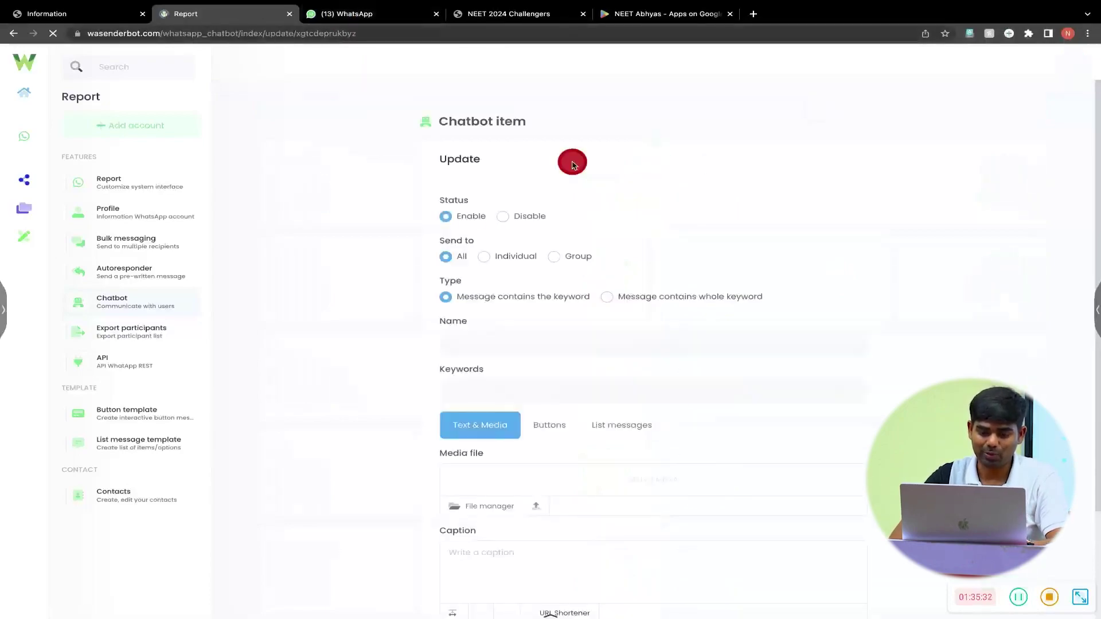
pyautogui.click(484, 257)
pyautogui.click(489, 348)
pyautogui.write('Ok')
pyautogui.click(492, 382)
pyautogui.write('ok')
pyautogui.press('Return')
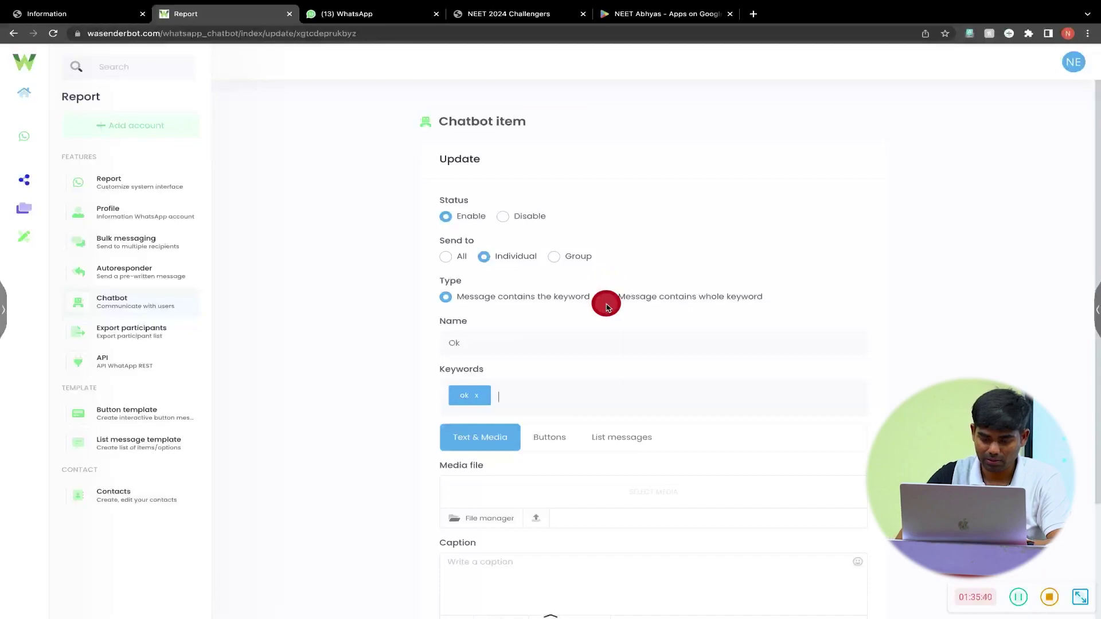
pyautogui.write('OK')
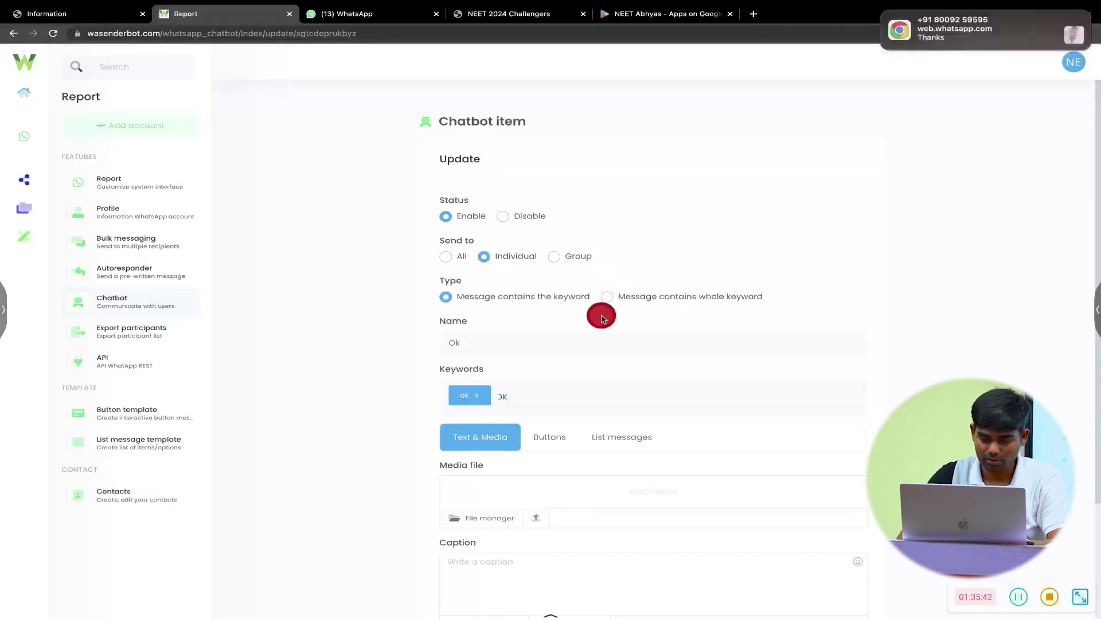
pyautogui.press('Return')
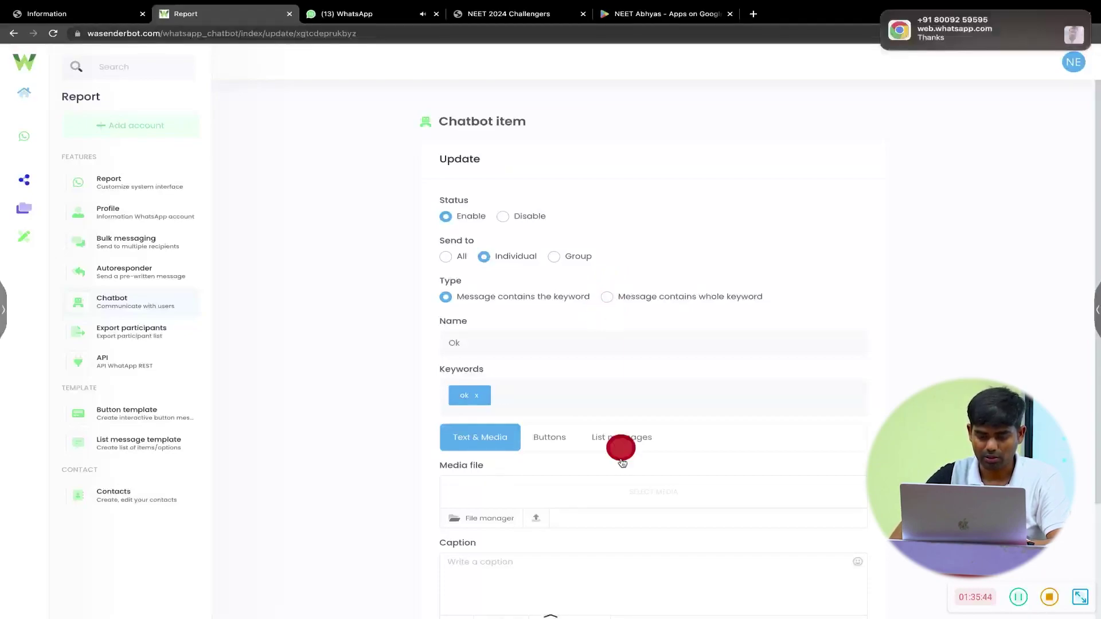
# - Caption the Ok item 'Okey Ji Thanks' and save it
pyautogui.scroll(-2, 622, 445)
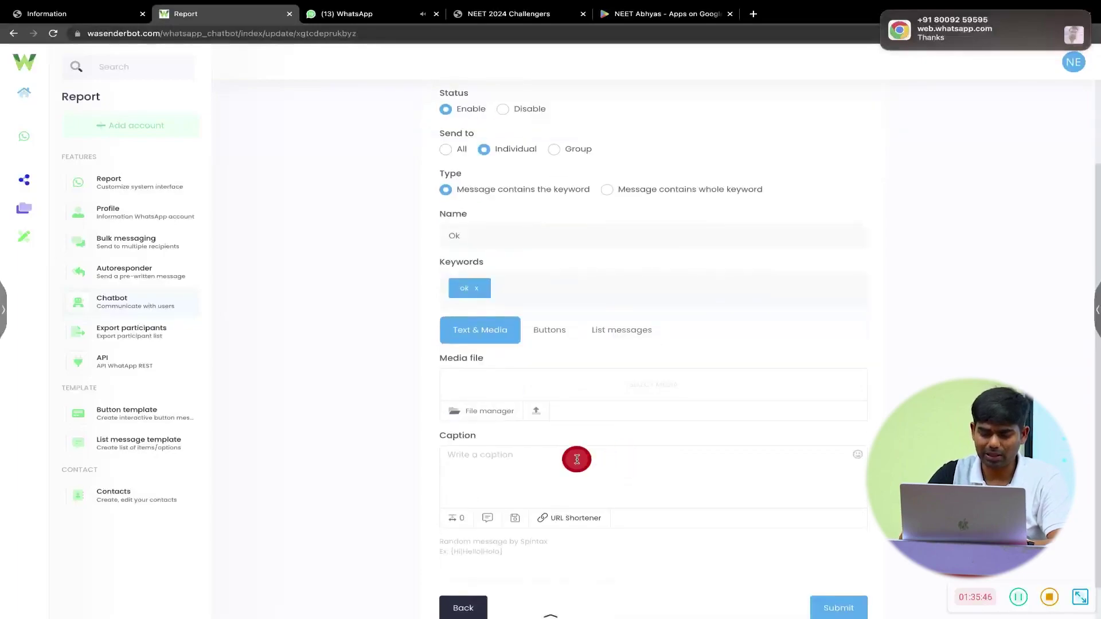
pyautogui.write('Okey')
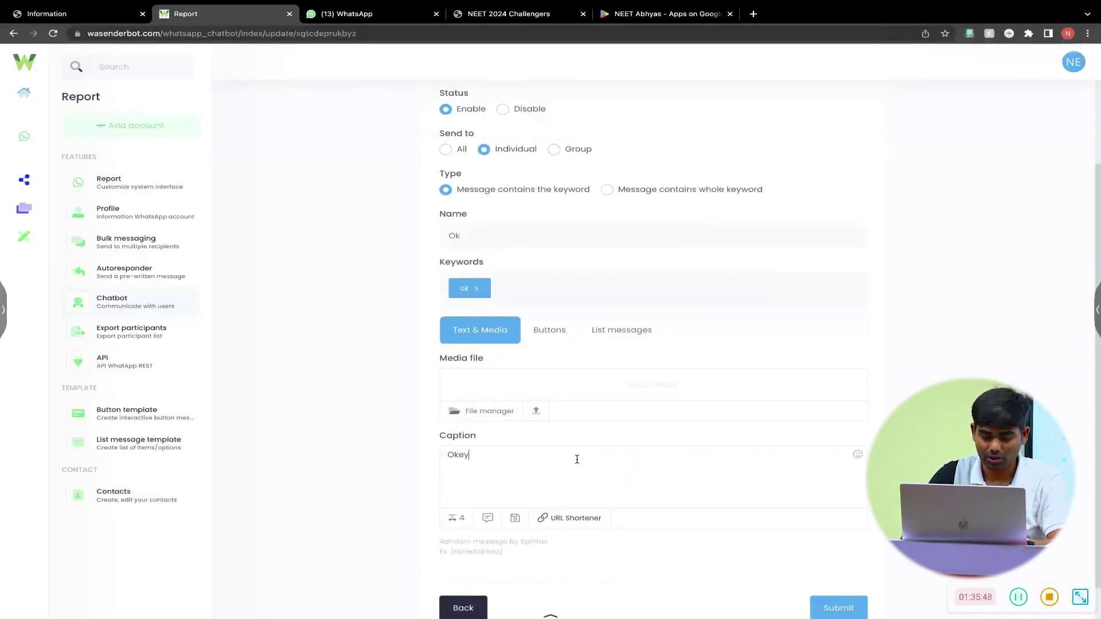
pyautogui.write(' Ji')
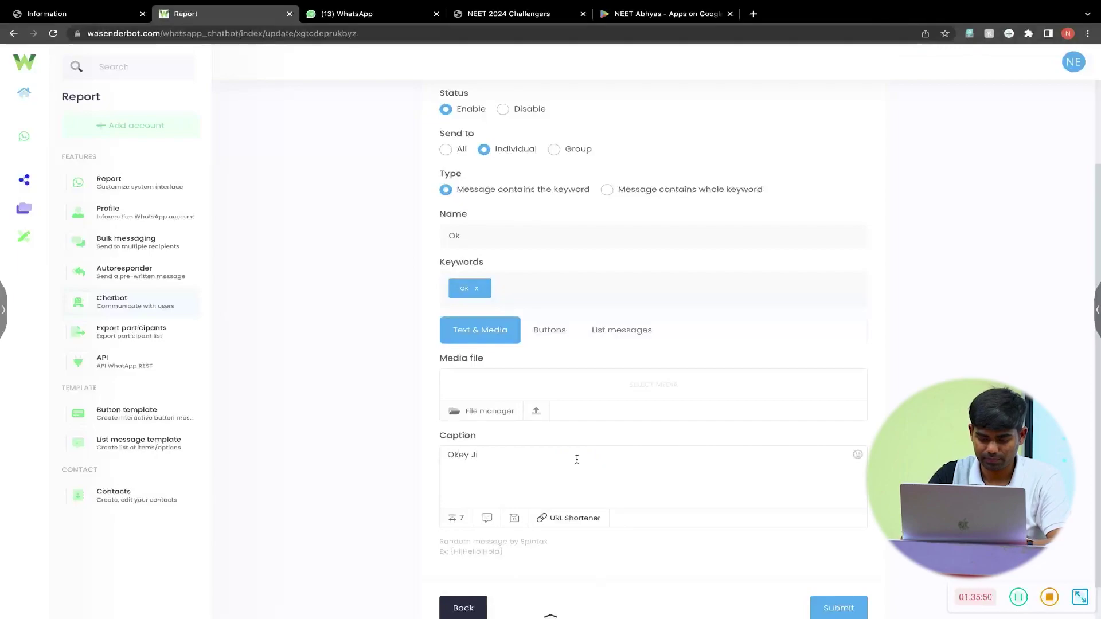
pyautogui.write(' Thanks')
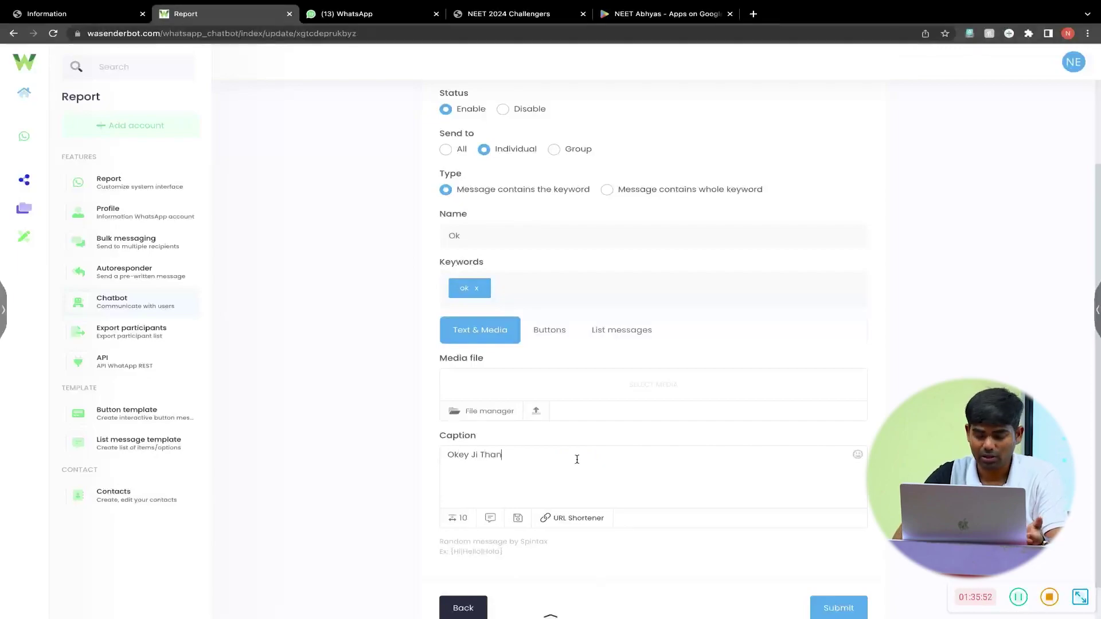
pyautogui.click(839, 609)
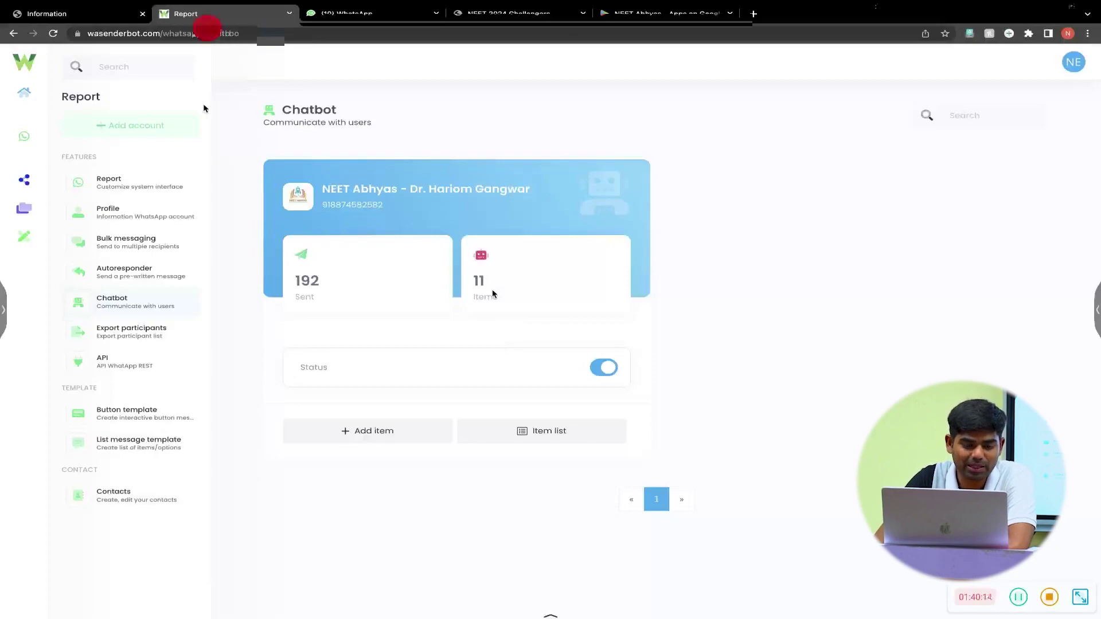
pyautogui.click(168, 244)
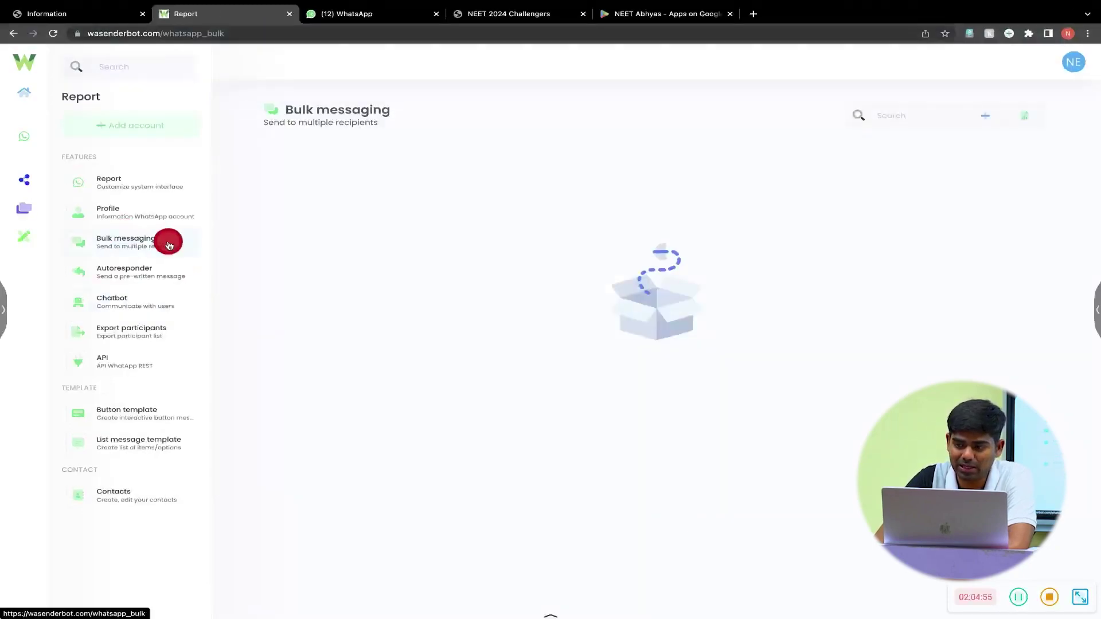
# - Start a new bulk campaign named Test sending from the NEET Abhyas account
pyautogui.click(983, 117)
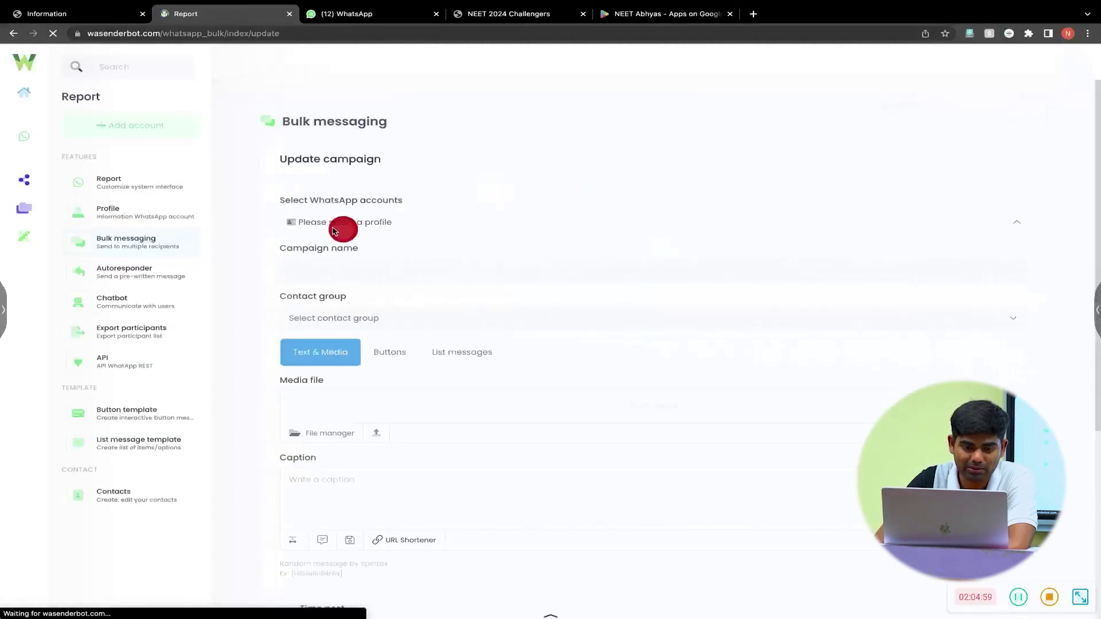
pyautogui.click(365, 227)
pyautogui.click(366, 226)
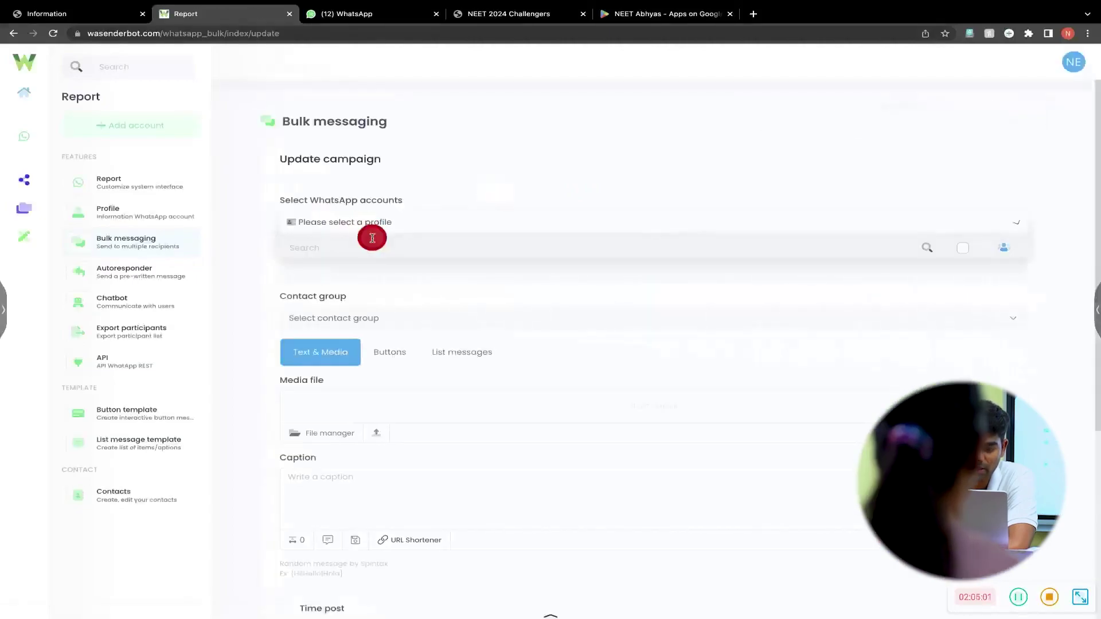
pyautogui.click(383, 275)
pyautogui.click(266, 278)
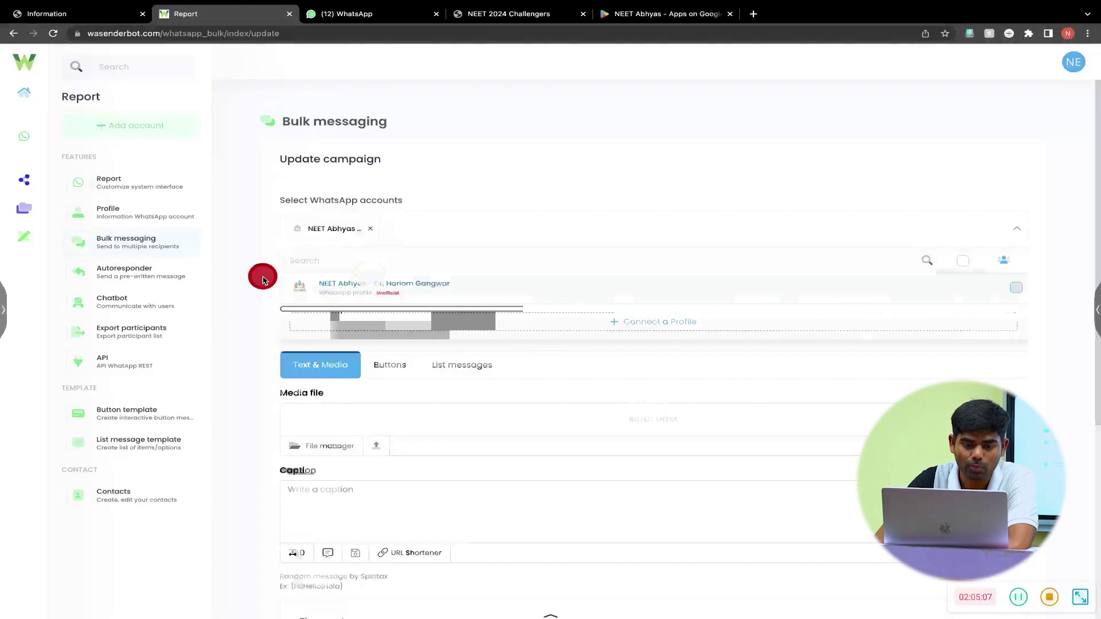
pyautogui.scroll(-2, 263, 276)
pyautogui.click(374, 184)
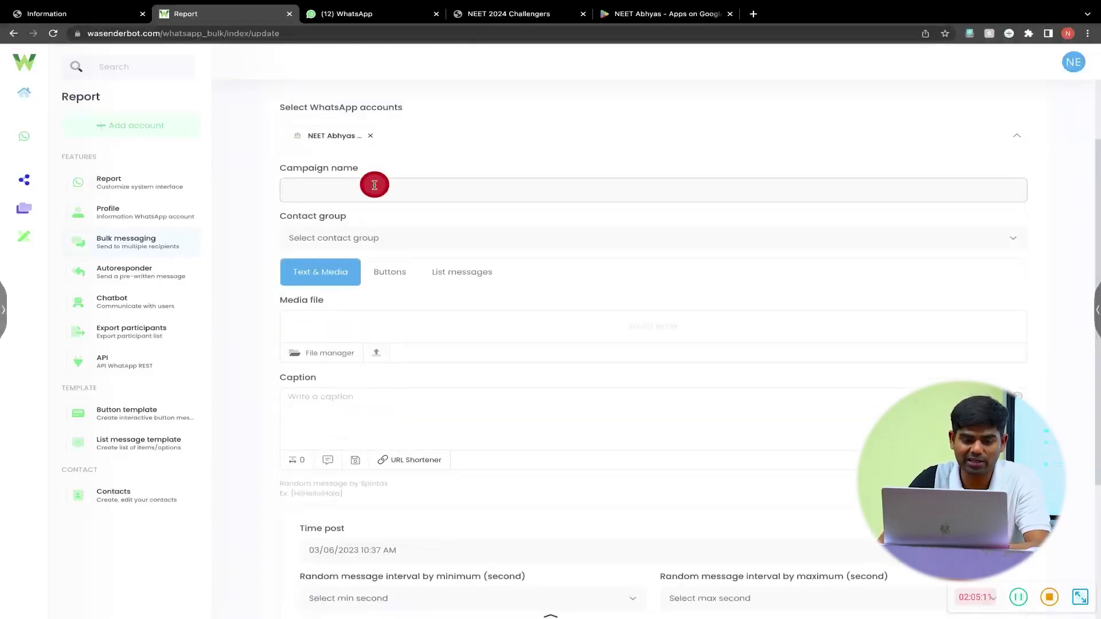
pyautogui.write('Test')
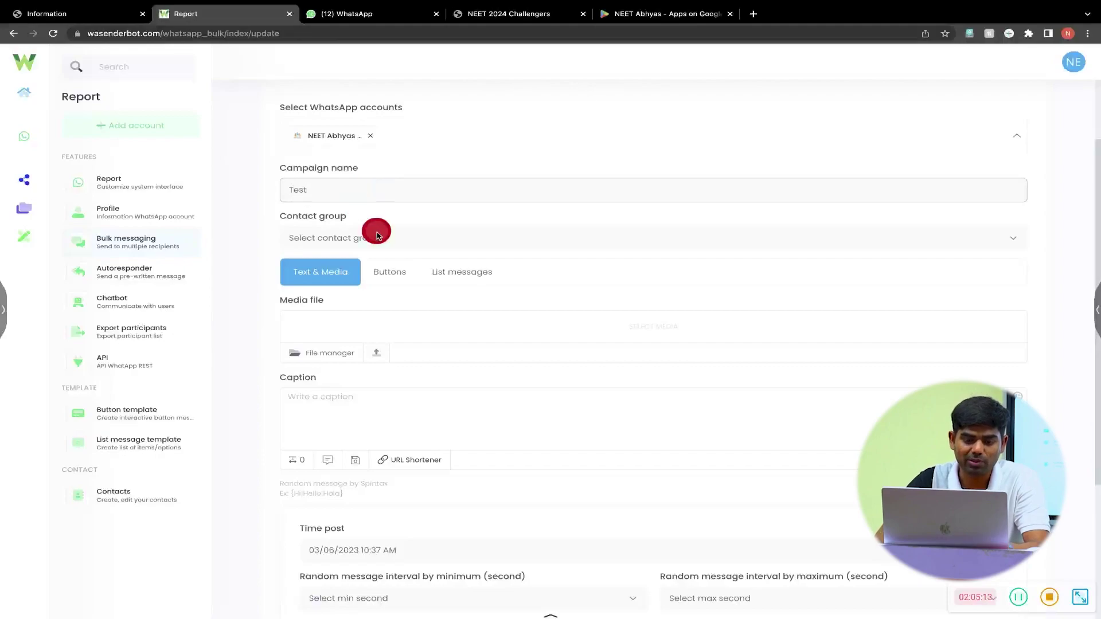
# - Target the Paid Users contact group and choose a text and media message
pyautogui.click(378, 236)
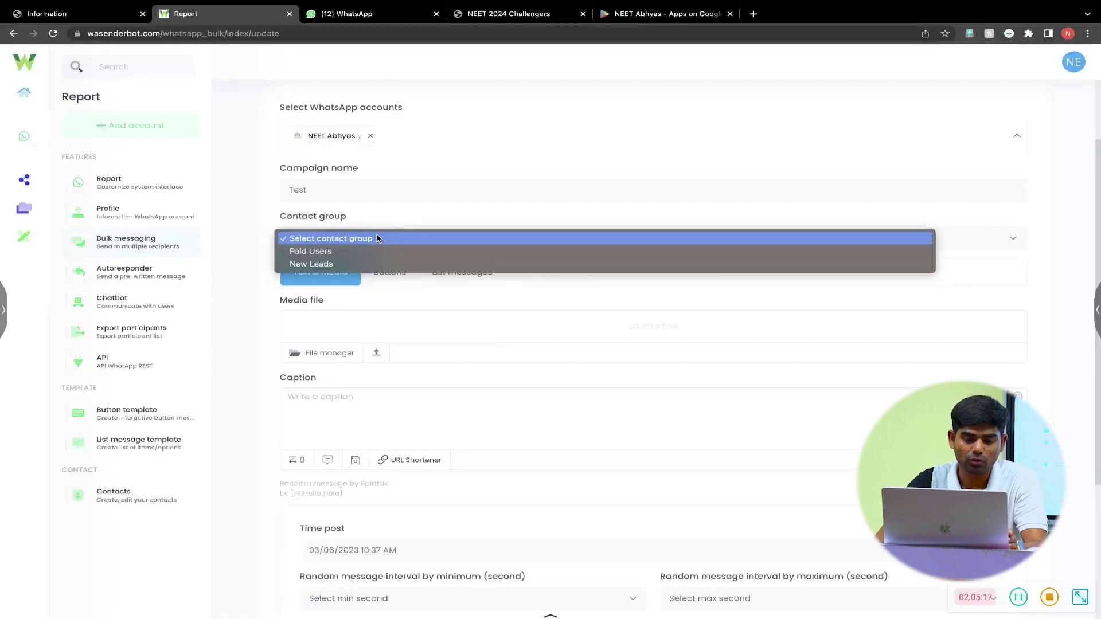
pyautogui.click(365, 251)
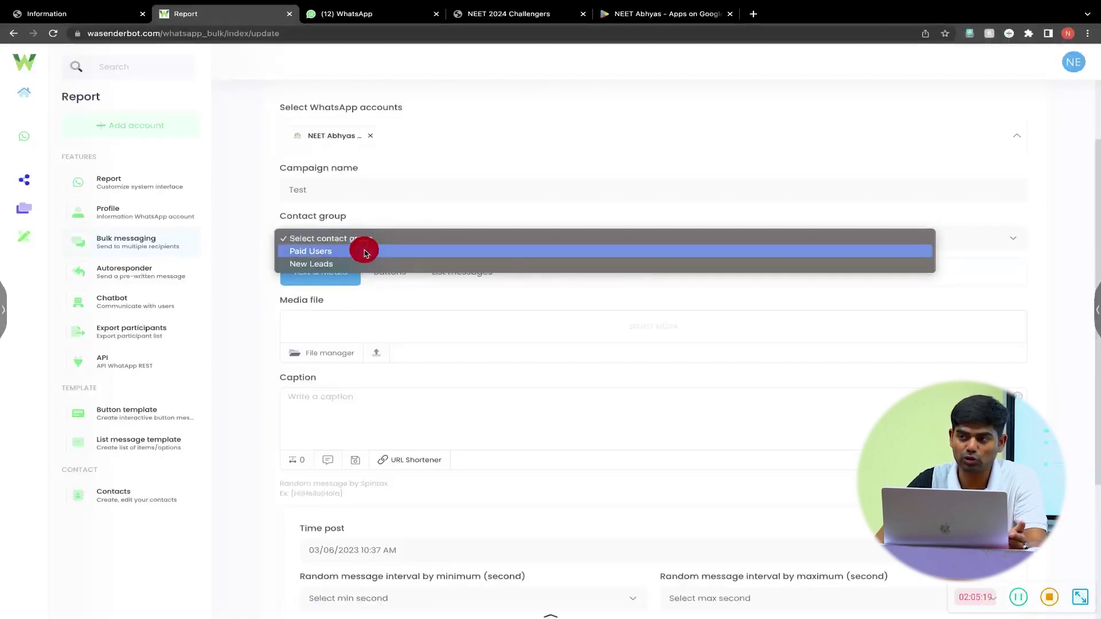
pyautogui.click(365, 251)
pyautogui.scroll(-3, 365, 253)
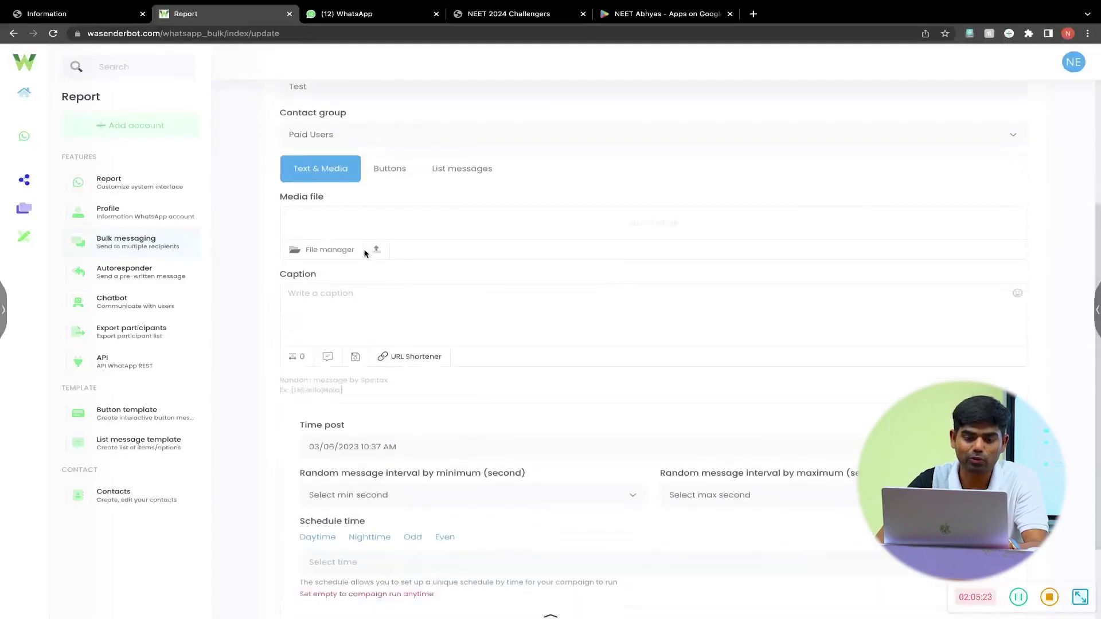
pyautogui.click(320, 160)
pyautogui.click(344, 243)
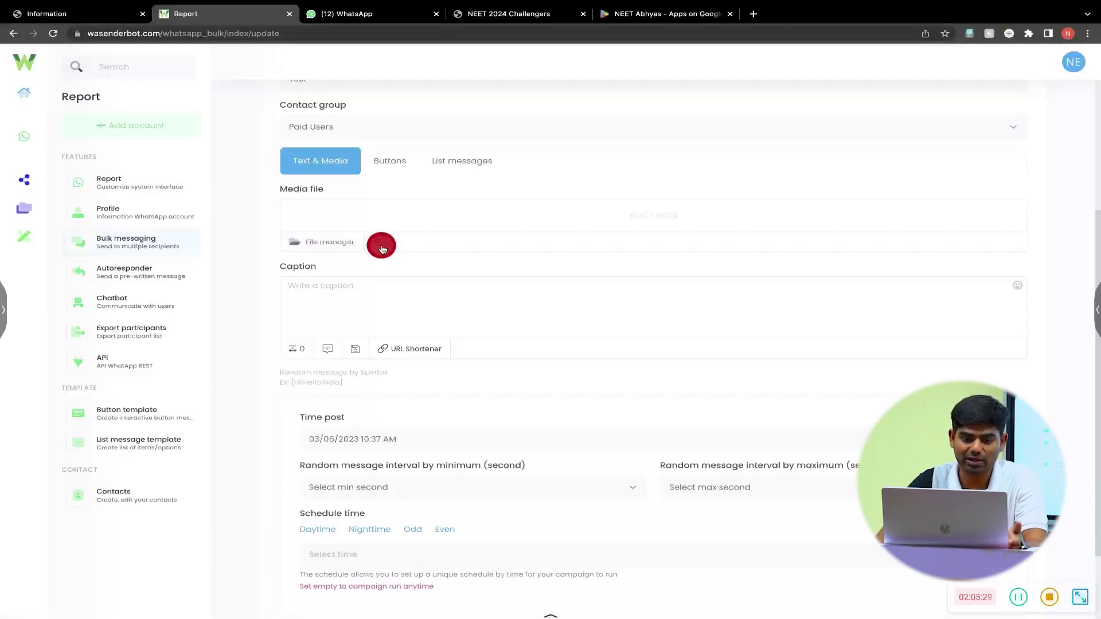
pyautogui.click(358, 291)
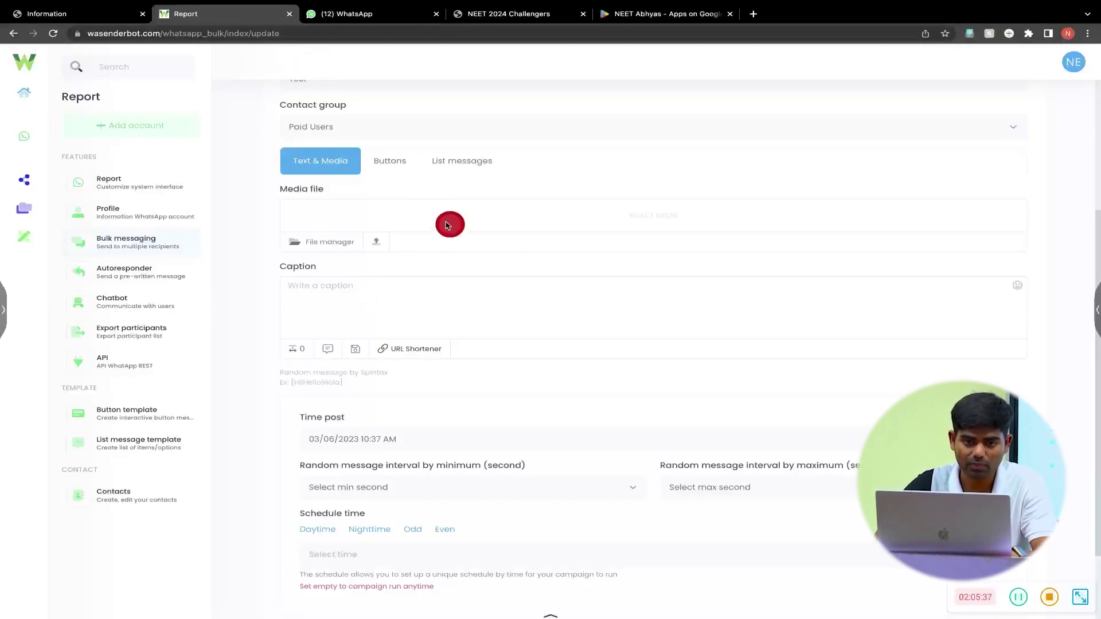
pyautogui.click(349, 12)
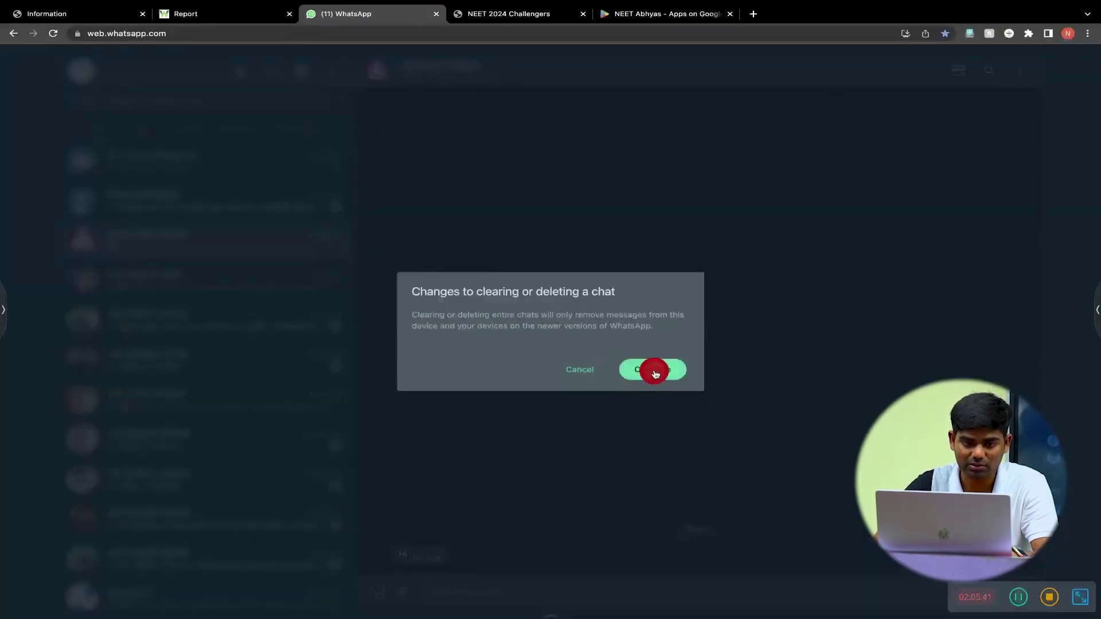
pyautogui.click(160, 32)
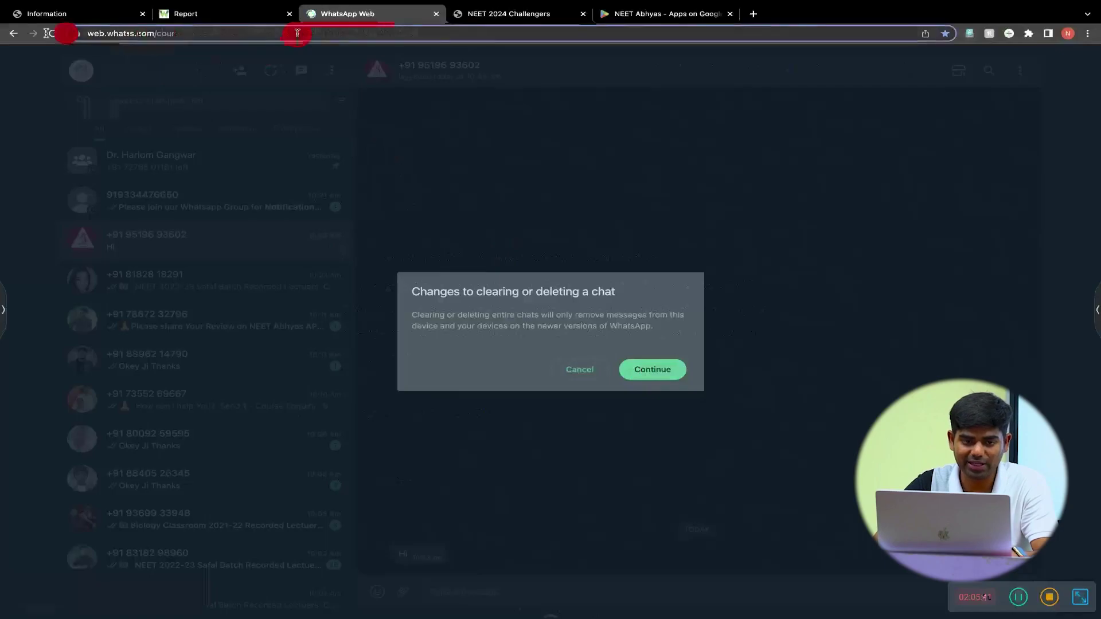
pyautogui.press('super+v')
pyautogui.hotkey('ctrl', 'Tab')
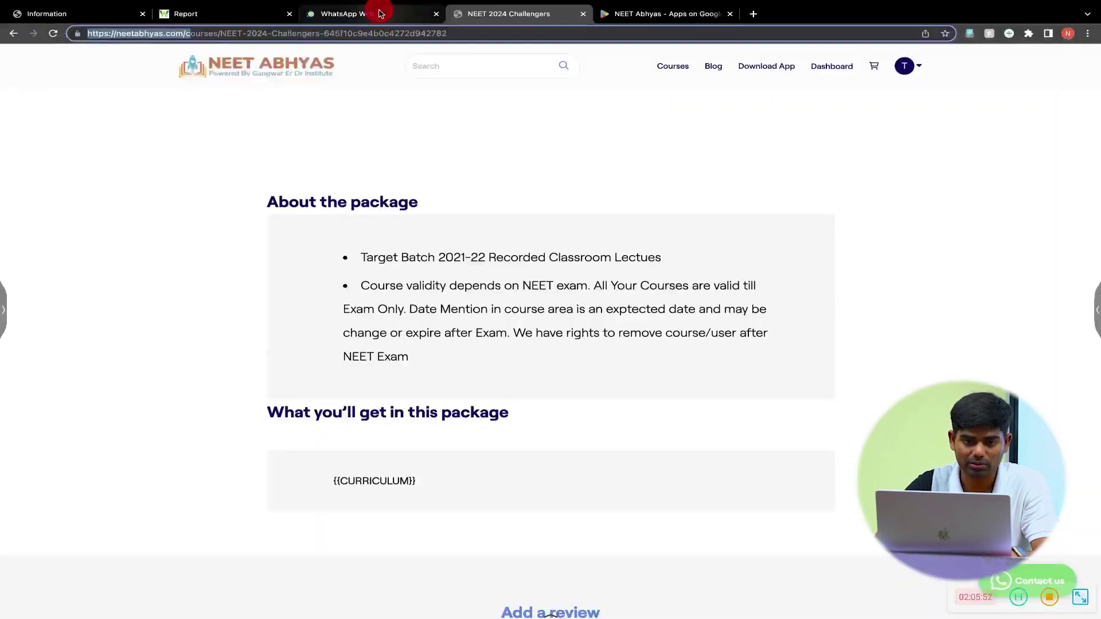
pyautogui.click(379, 12)
pyautogui.click(245, 13)
pyautogui.click(429, 317)
pyautogui.write('https://neetabhyas.com/')
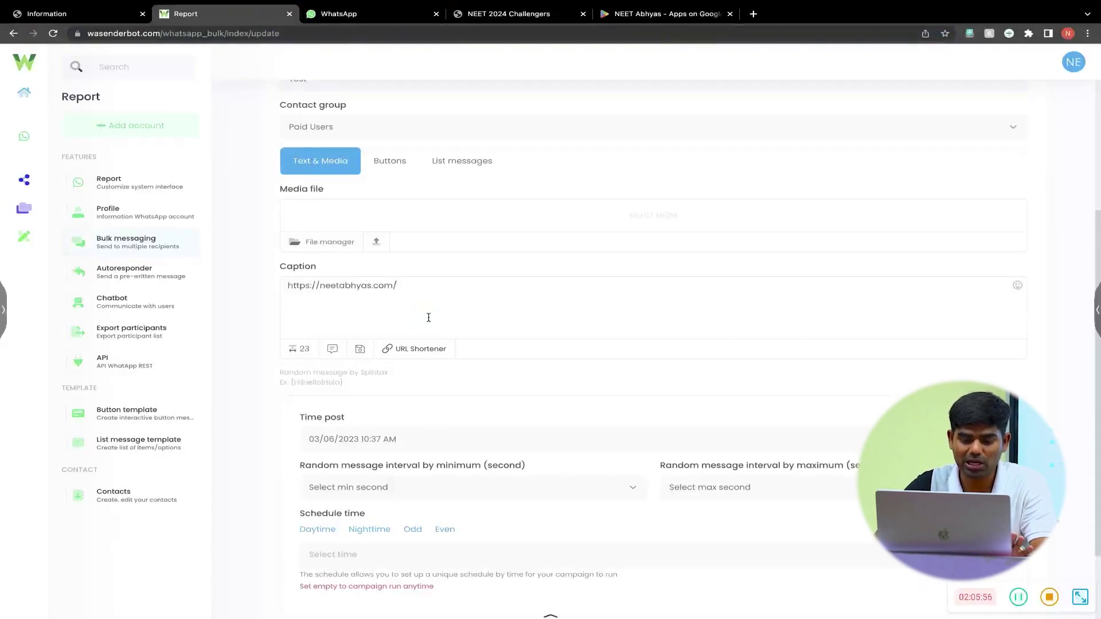
# - Set the campaign's post time to now, 03/06/2023 10:38 AM
pyautogui.scroll(-2, 429, 317)
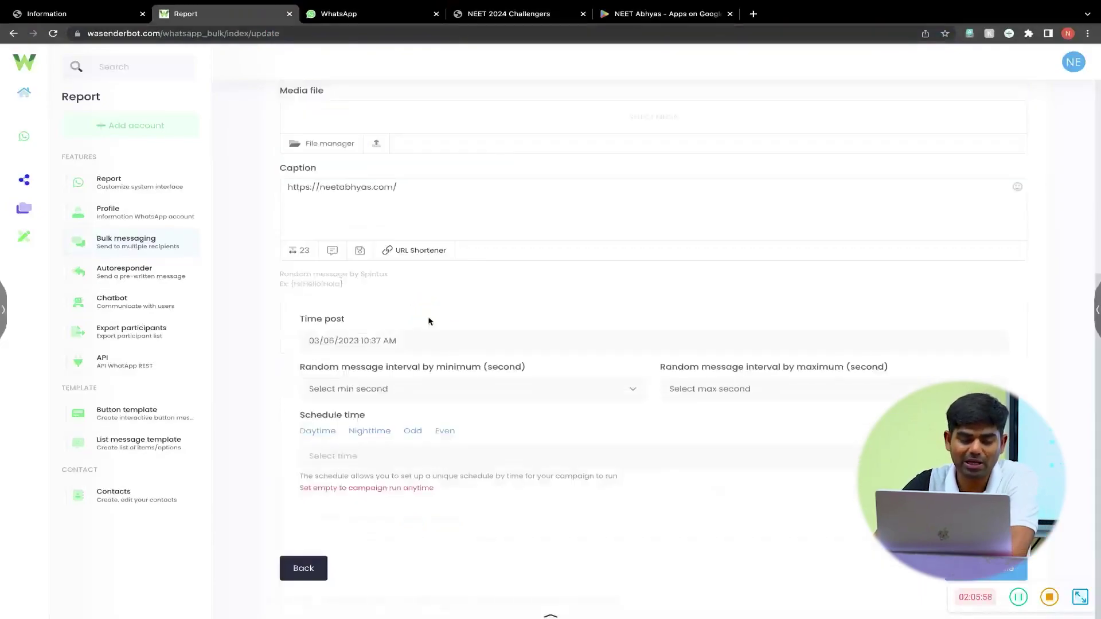
pyautogui.click(389, 344)
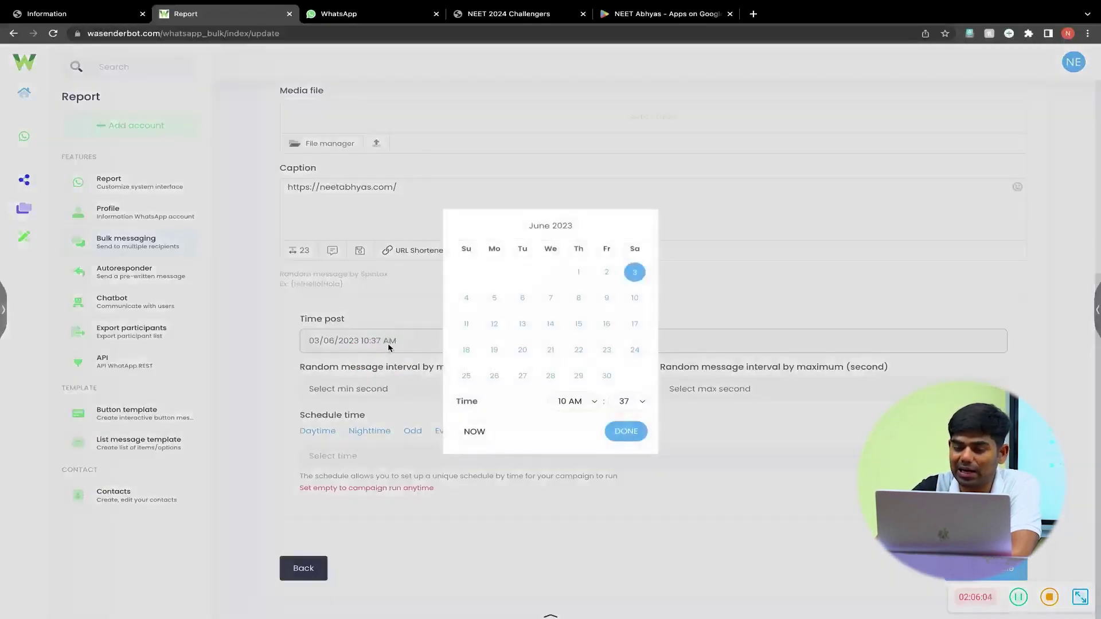
pyautogui.click(390, 346)
pyautogui.click(480, 432)
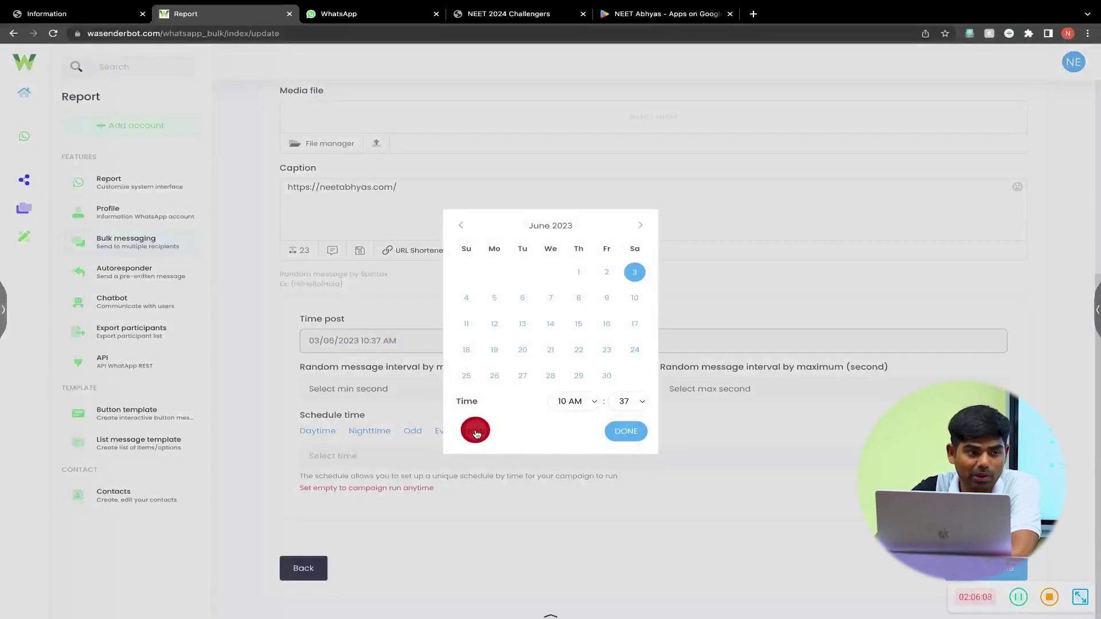
pyautogui.click(475, 433)
pyautogui.click(635, 439)
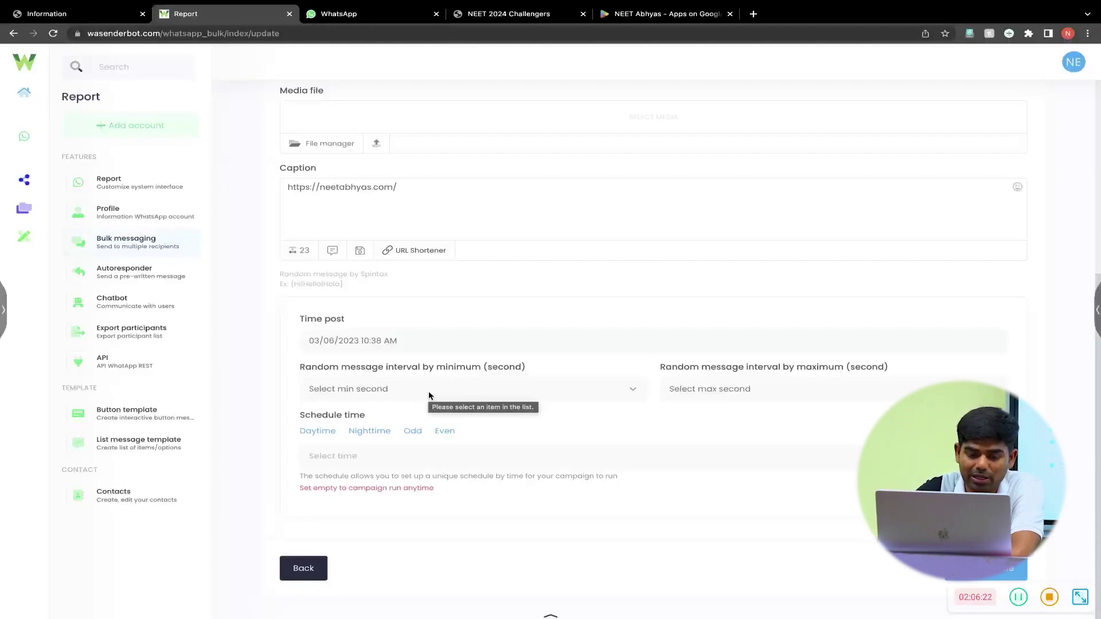
# - Set both the minimum and maximum random message intervals to 9 seconds
pyautogui.click(429, 394)
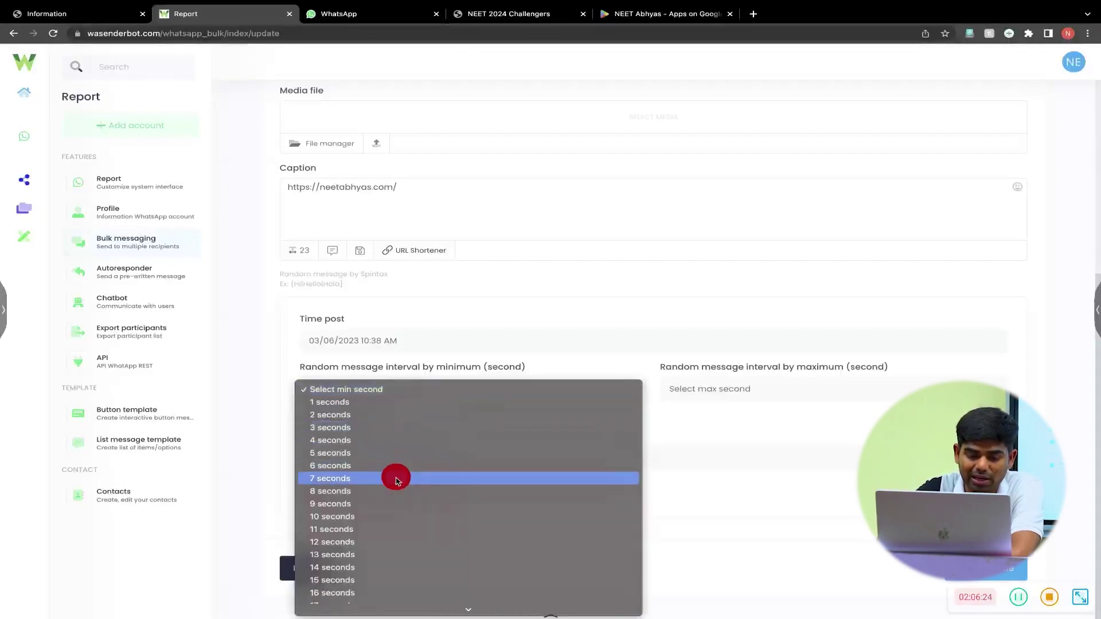
pyautogui.click(397, 504)
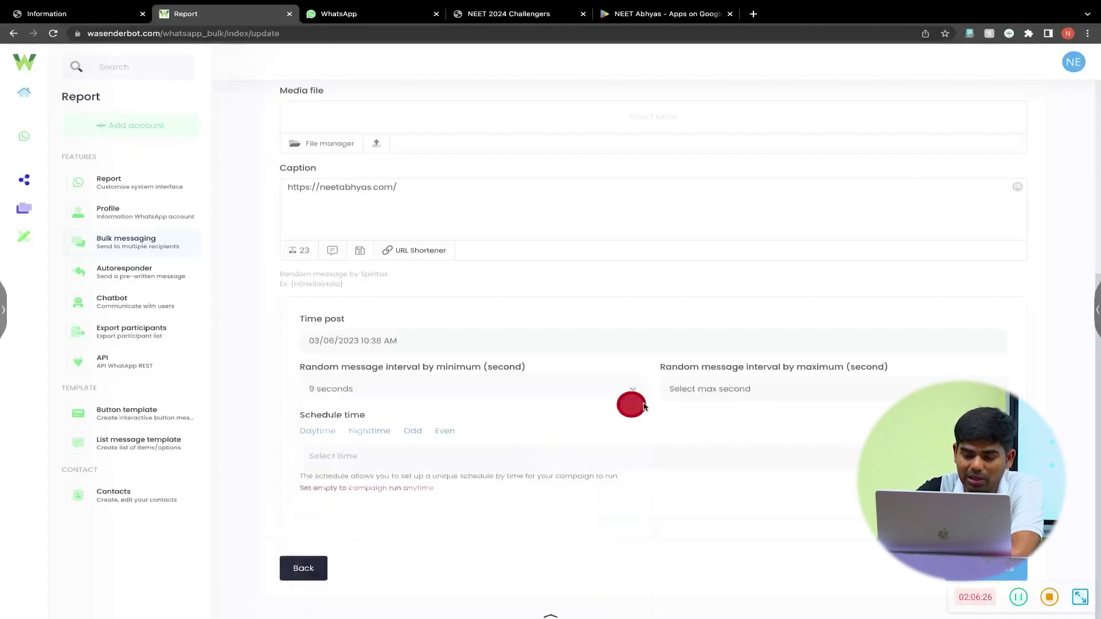
pyautogui.click(705, 388)
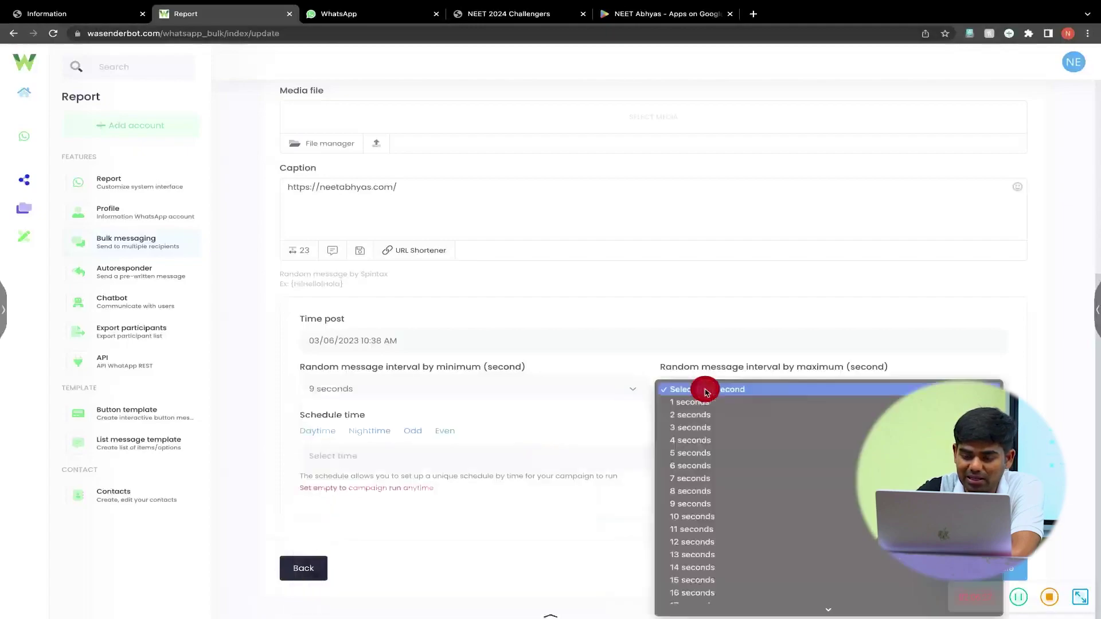
pyautogui.click(721, 503)
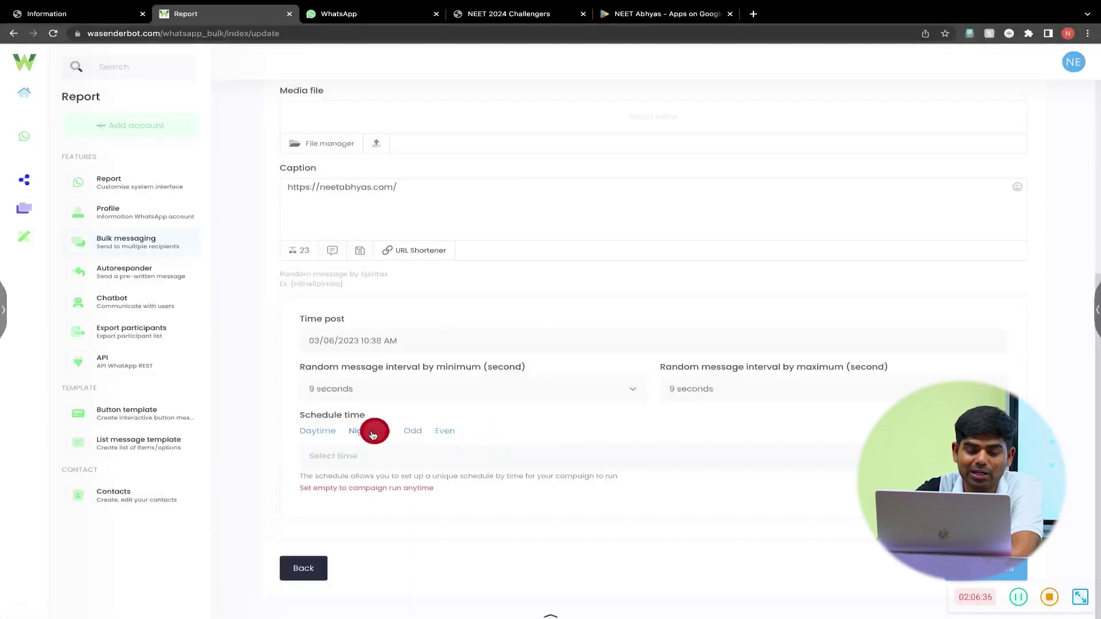
# - Clear every hour from the schedule time so it's empty, then submit the campaign
pyautogui.click(373, 435)
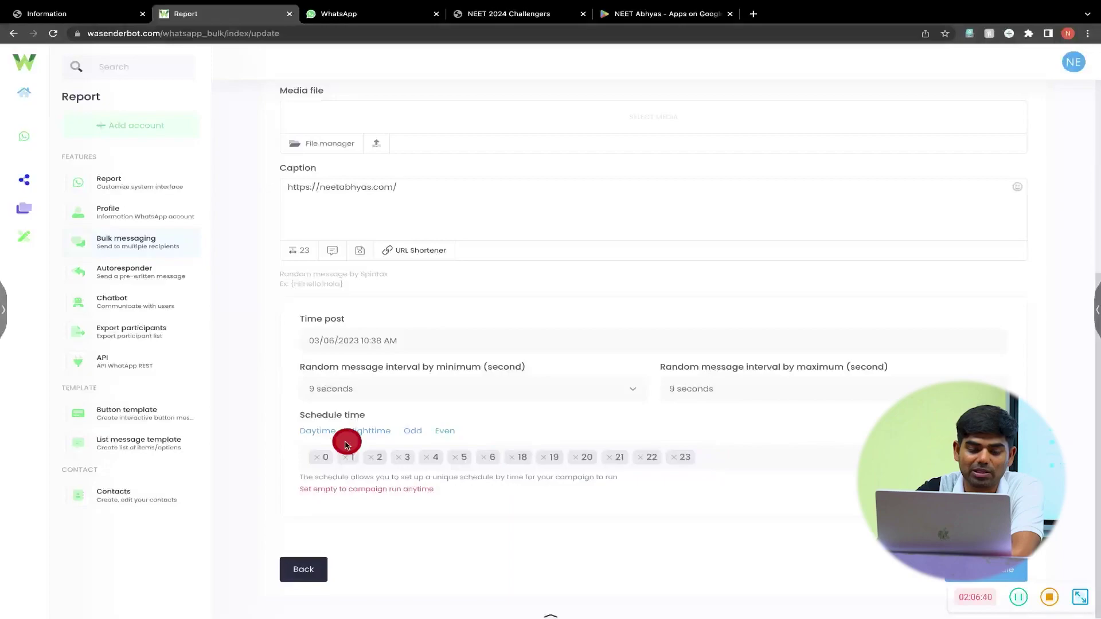
pyautogui.click(318, 457)
pyautogui.click(317, 457)
pyautogui.click(317, 458)
pyautogui.click(317, 458)
pyautogui.click(317, 459)
pyautogui.click(317, 459)
pyautogui.click(317, 458)
pyautogui.click(317, 457)
pyautogui.click(317, 457)
pyautogui.click(317, 457)
pyautogui.click(318, 457)
pyautogui.click(317, 457)
pyautogui.click(317, 457)
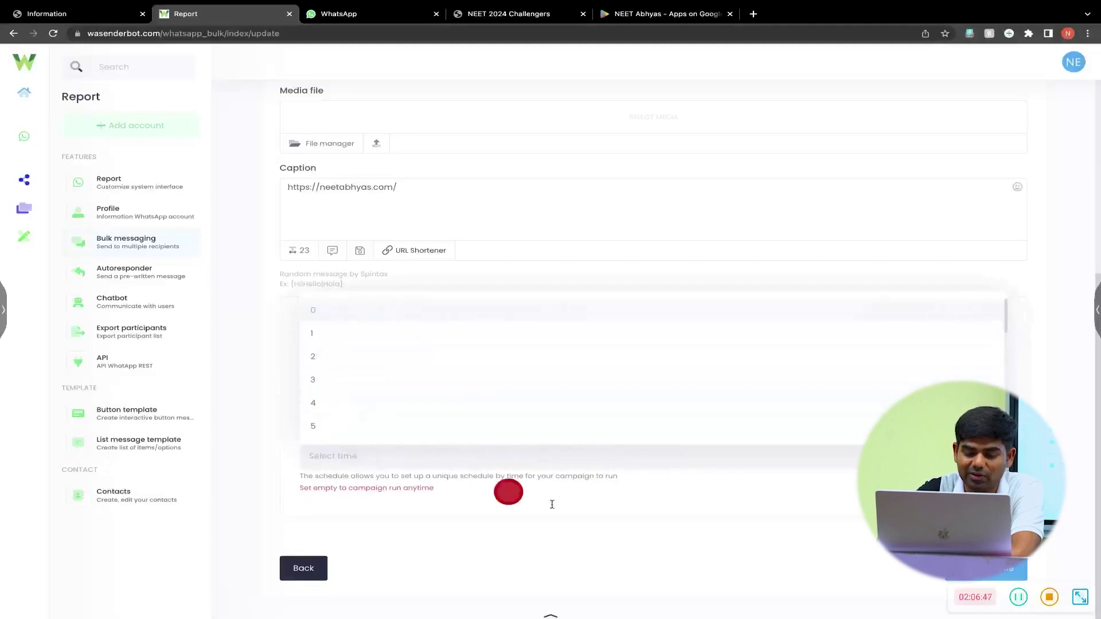
pyautogui.click(654, 497)
pyautogui.click(986, 569)
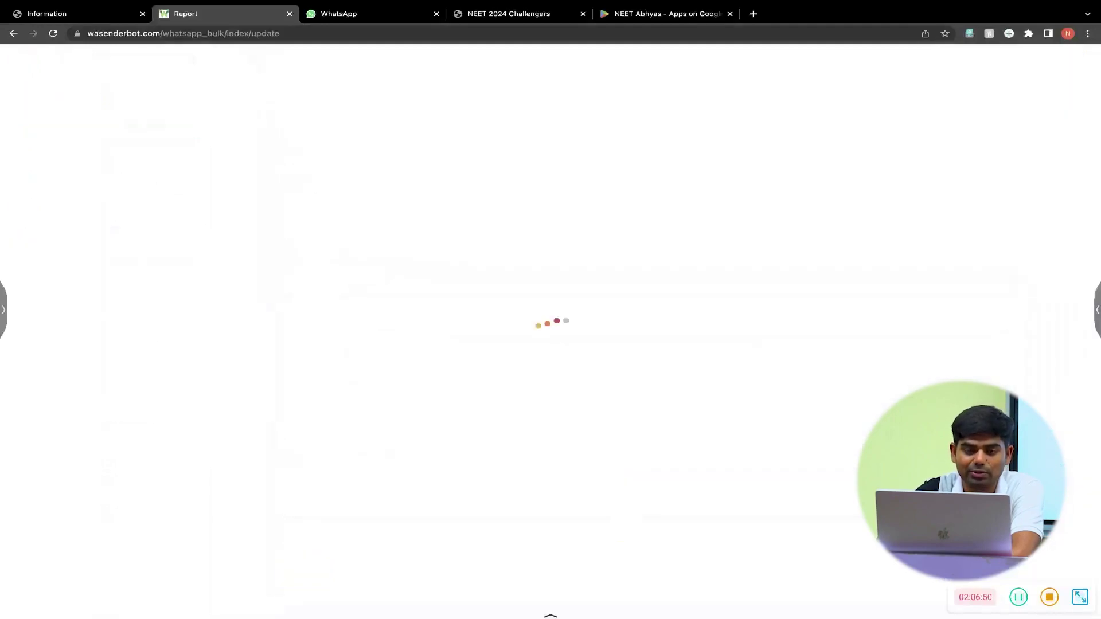
pyautogui.click(535, 290)
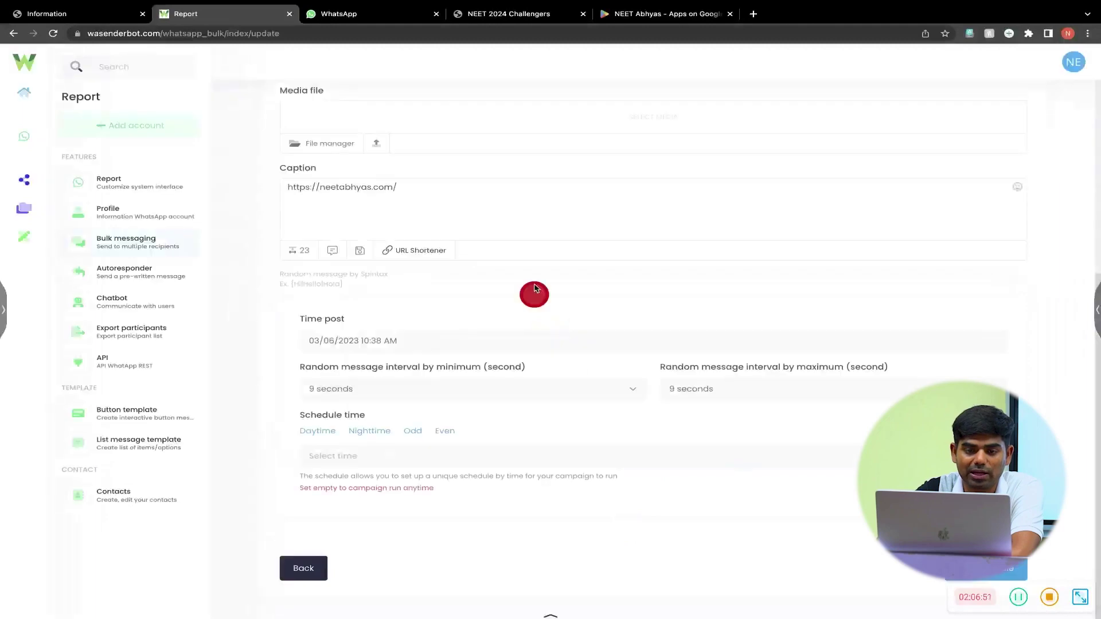
pyautogui.click(360, 19)
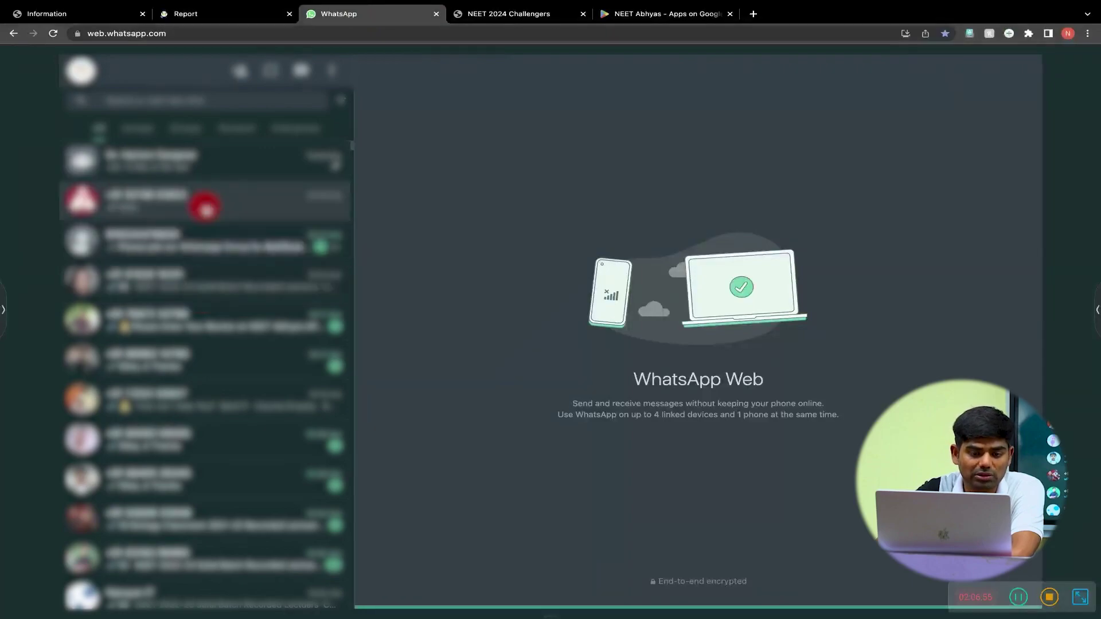
pyautogui.click(253, 226)
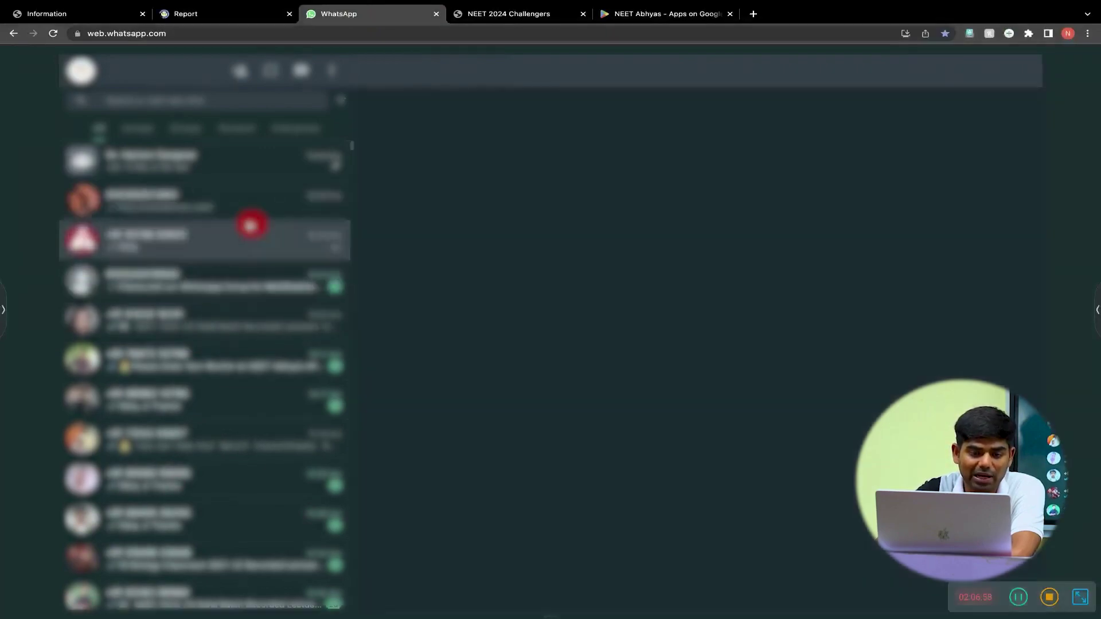
pyautogui.click(168, 201)
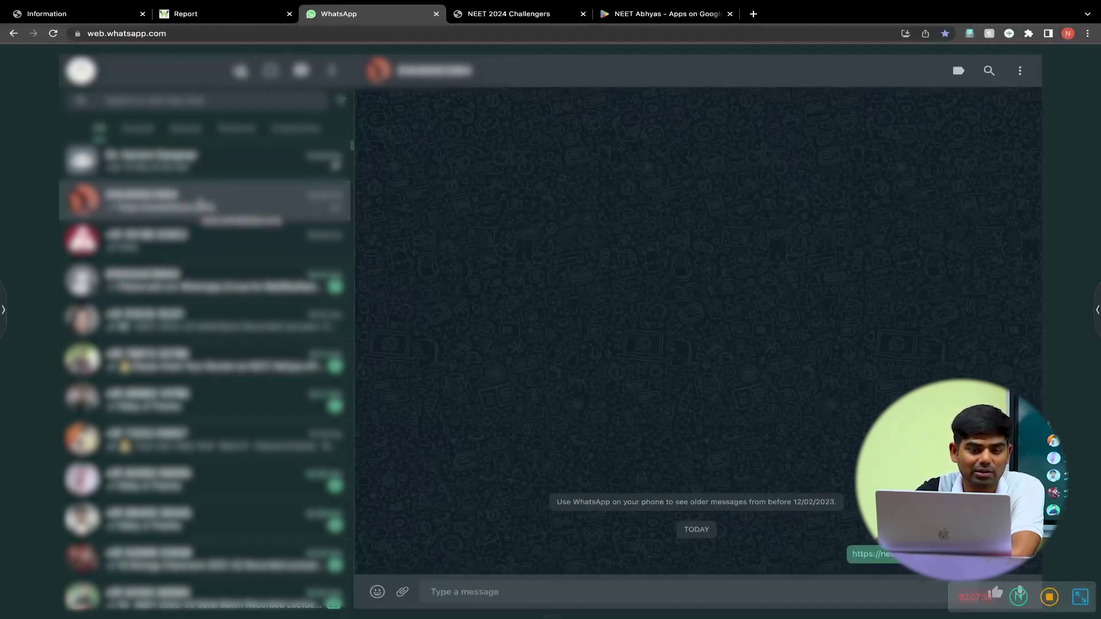
pyautogui.click(218, 14)
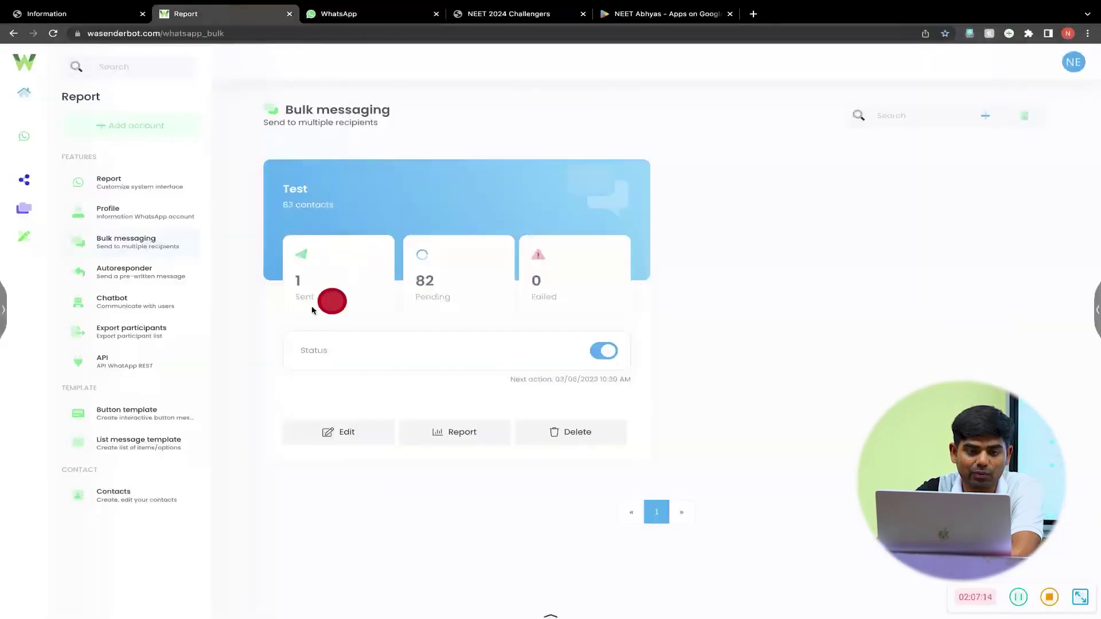
# - Reload to show the Test campaign at 3 sent and 80 pending, then open its Update form
pyautogui.press('super+r')
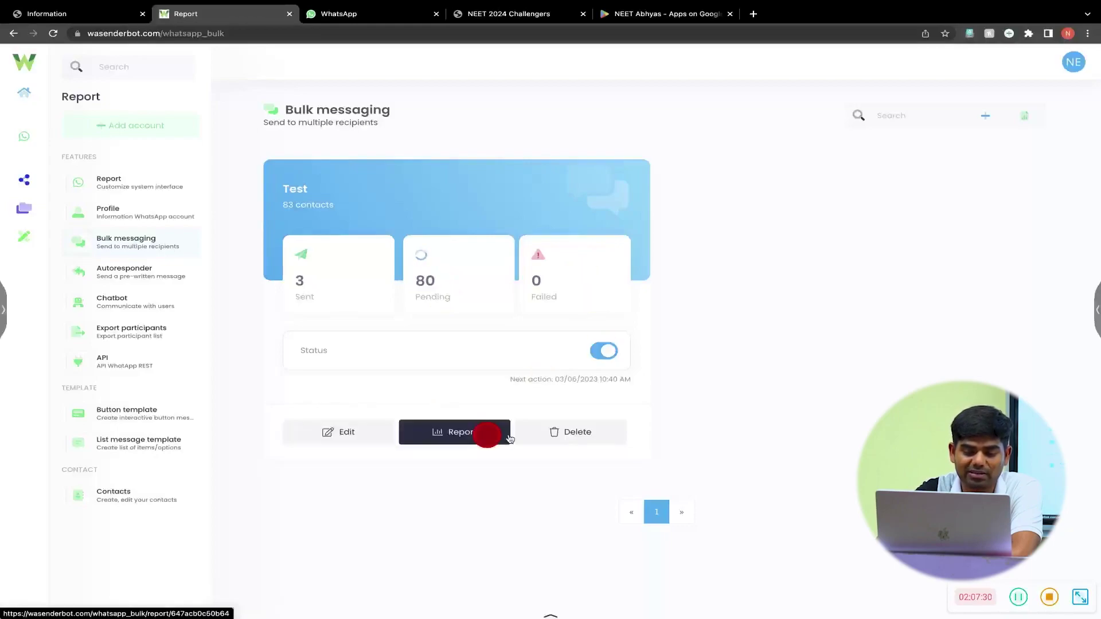
pyautogui.click(351, 440)
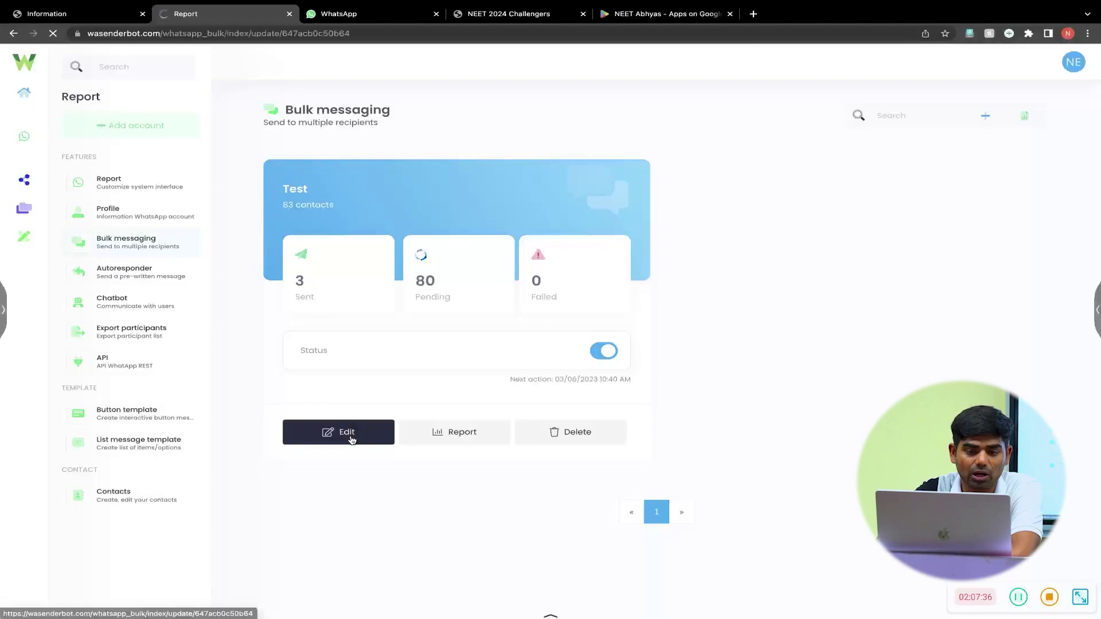
pyautogui.click(383, 302)
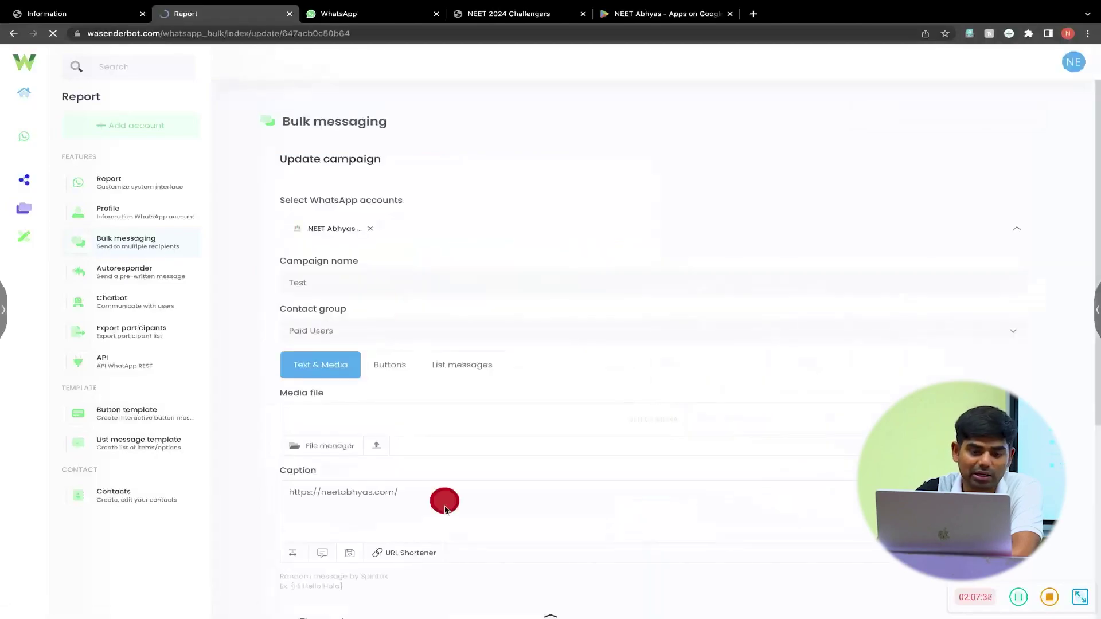
pyautogui.scroll(-2, 448, 514)
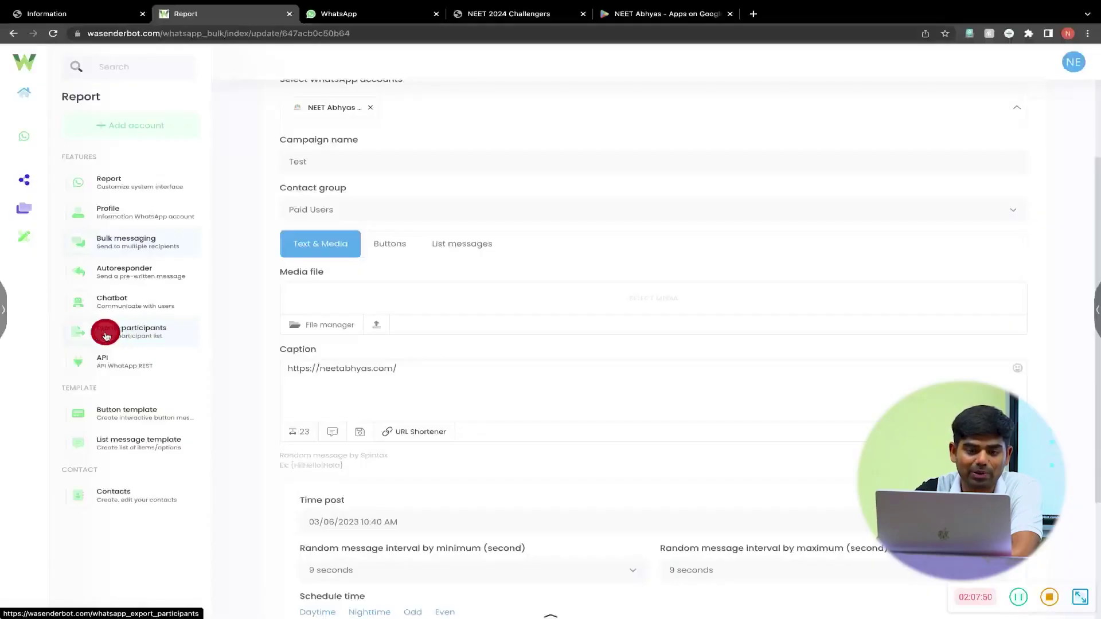
# - Download the Staff @ Daily Report participants CSV using the NEET Abhyas WhatsApp account
pyautogui.click(106, 335)
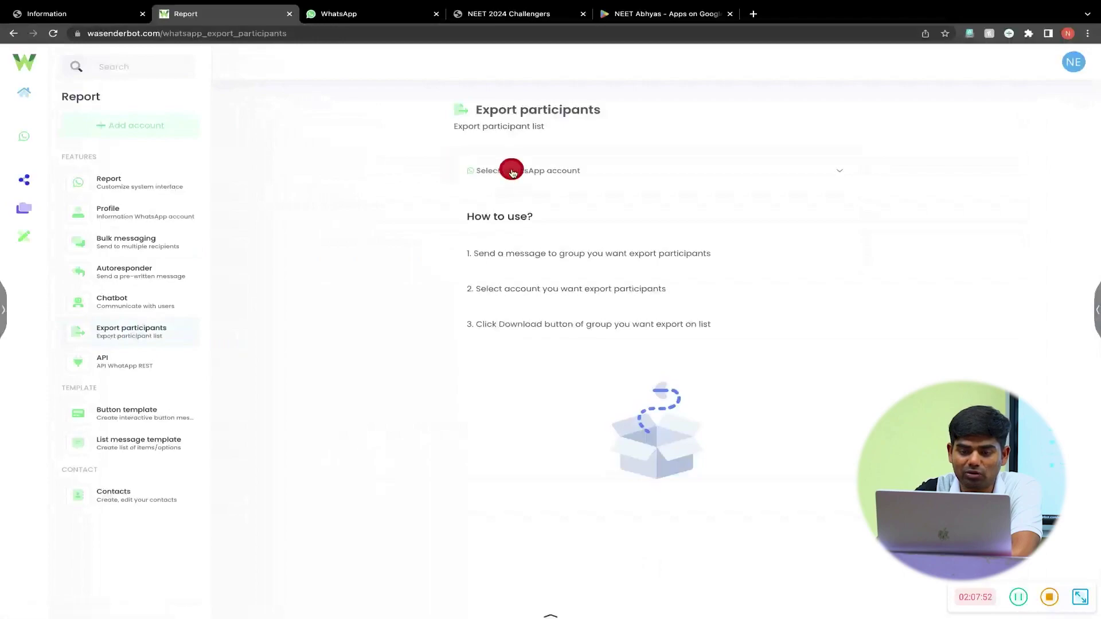
pyautogui.click(511, 170)
pyautogui.click(539, 224)
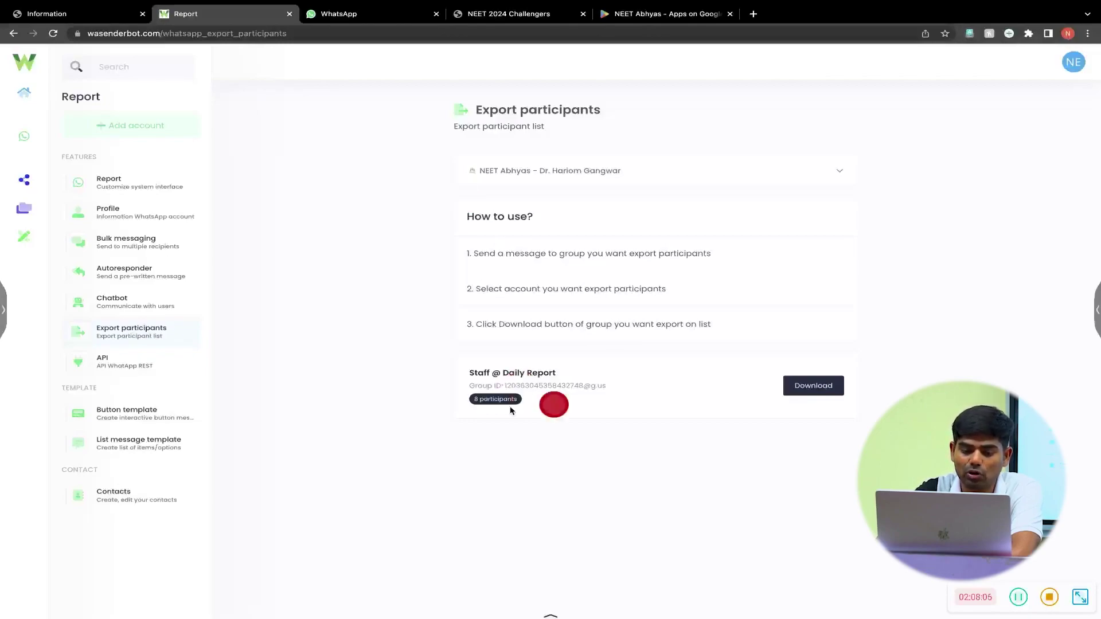
pyautogui.moveTo(469, 377); pyautogui.dragTo(629, 373)
pyautogui.click(795, 383)
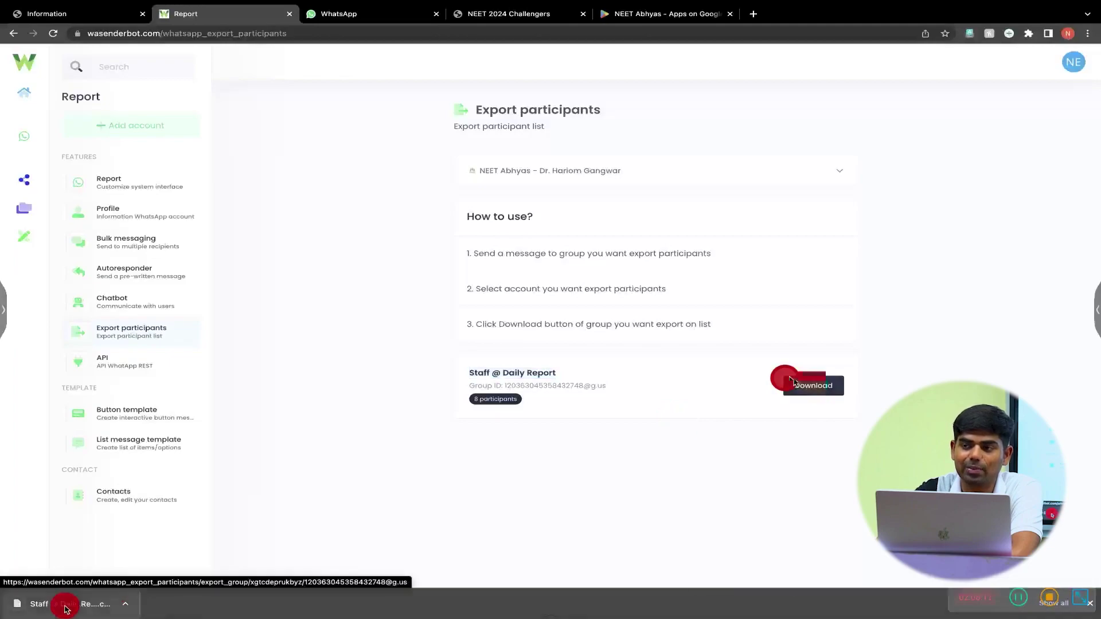
# - Open WA Sender Bot's API reference page and scroll through the endpoints
pyautogui.click(65, 605)
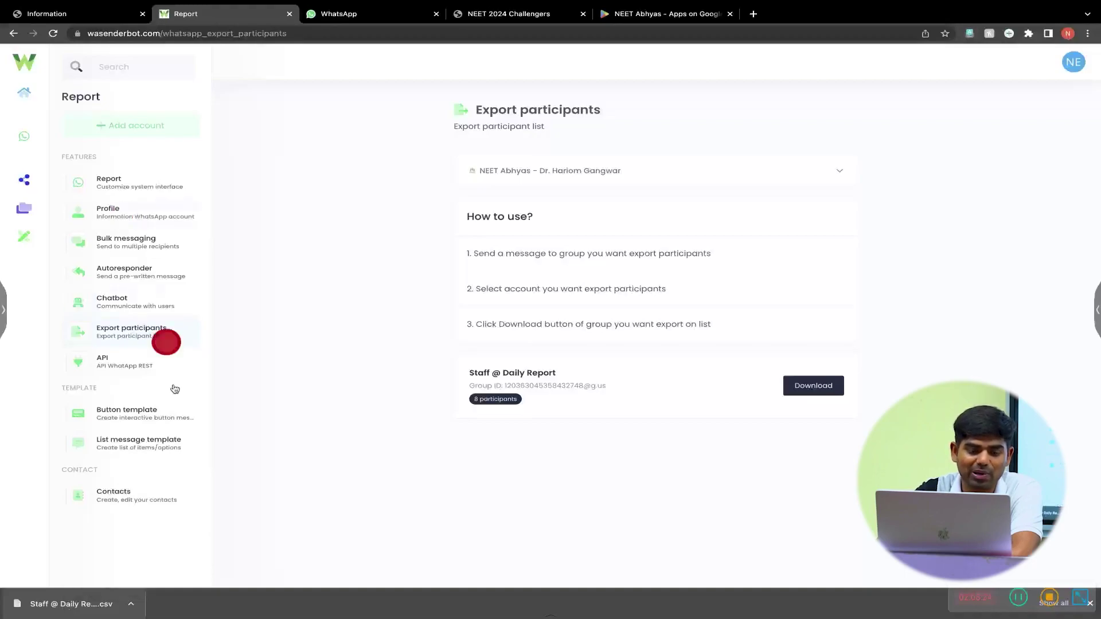
pyautogui.click(129, 370)
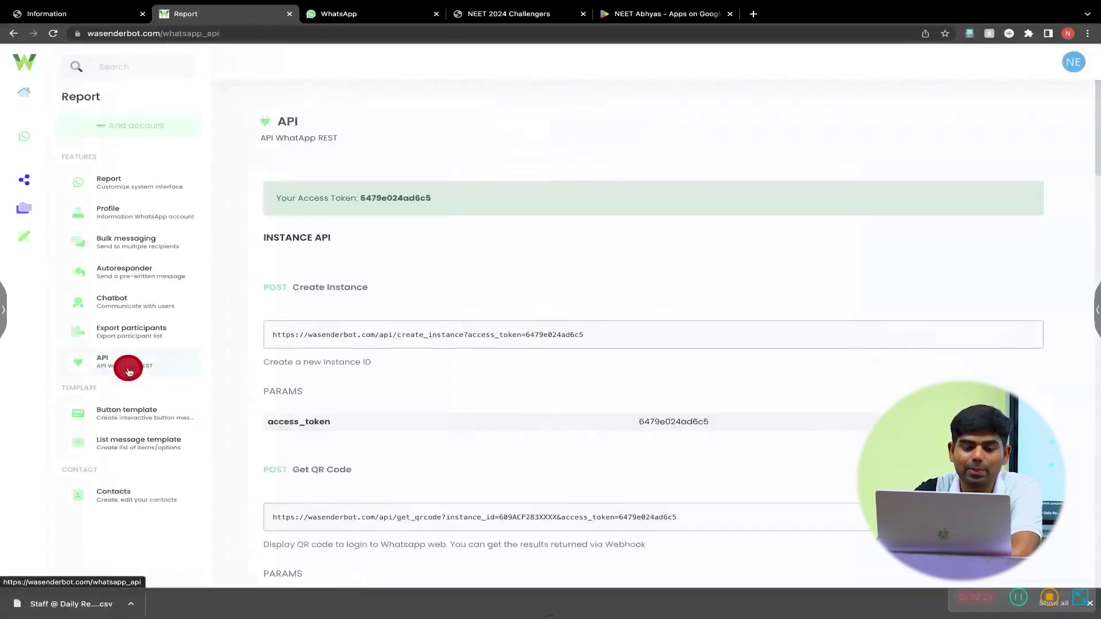
pyautogui.scroll(-4, 498, 466)
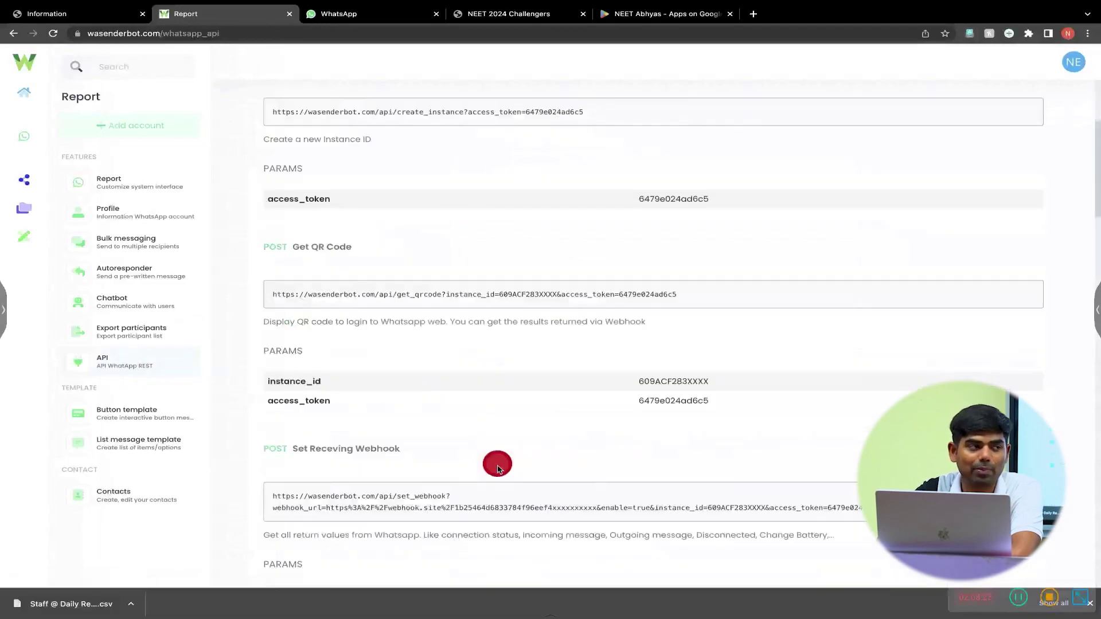